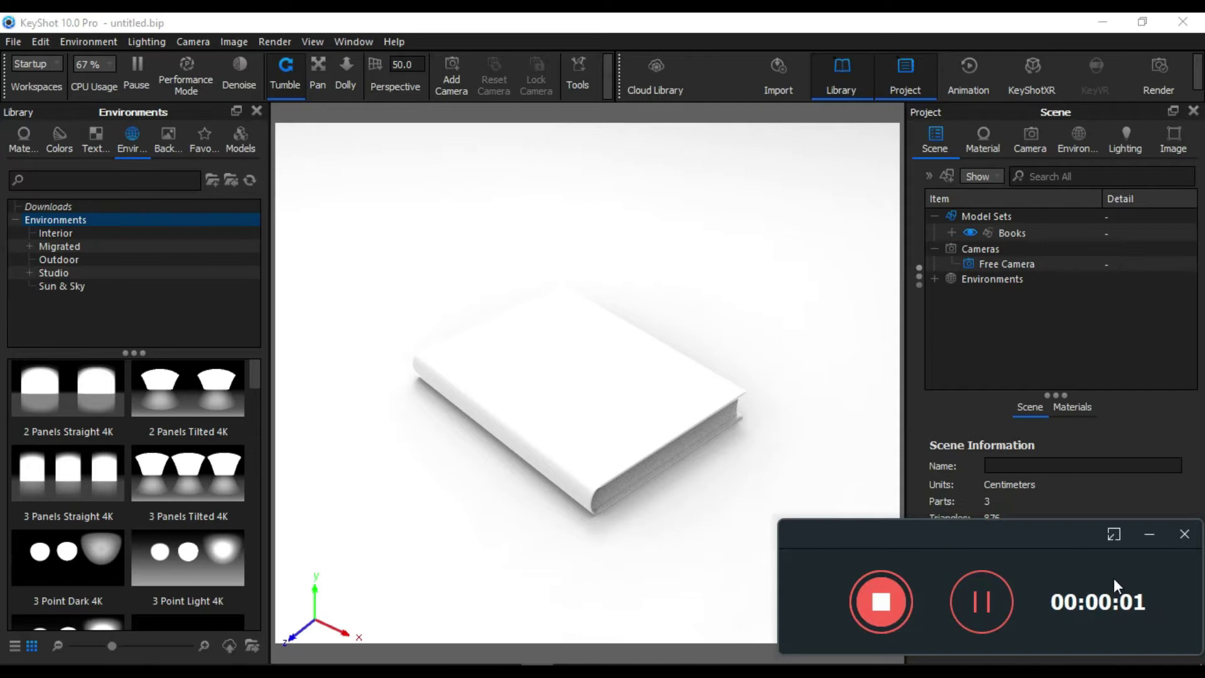
Orbit the book, show render statistics, set focal length to 90 and zoom in closer
click(1148, 541)
mouse_move(775, 489)
mouse_down()
mouse_move(640, 568)
mouse_move(778, 547)
mouse_move(773, 478)
mouse_up()
key(h)
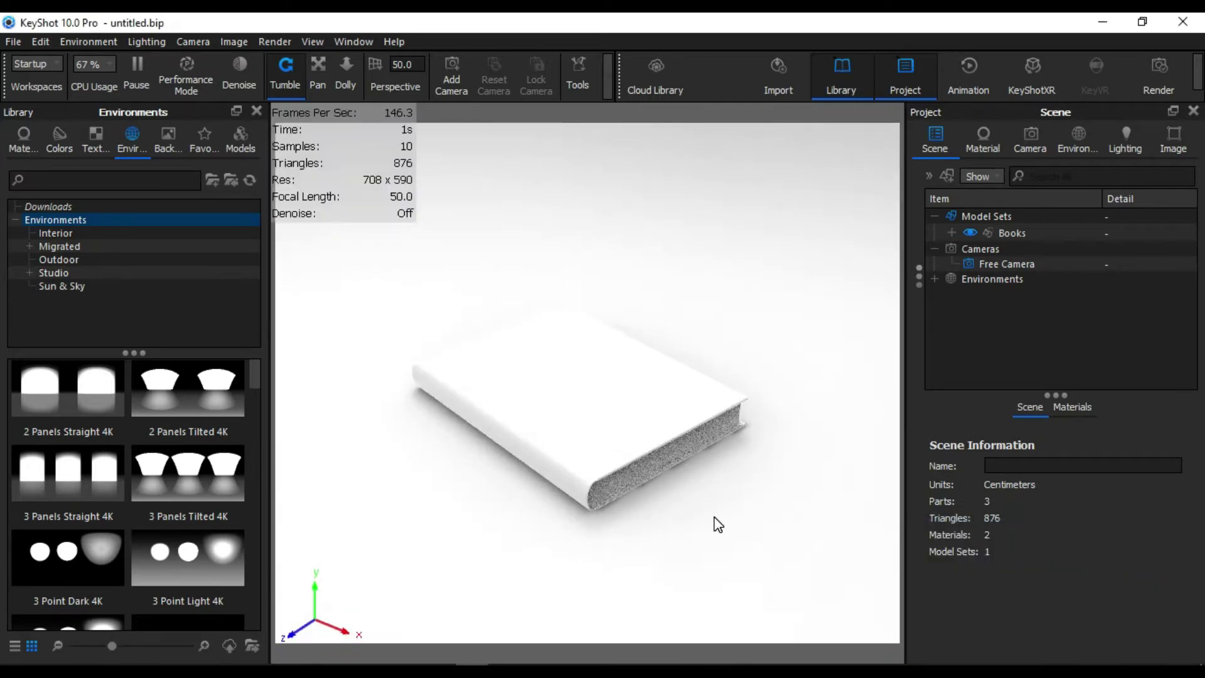
click(407, 64)
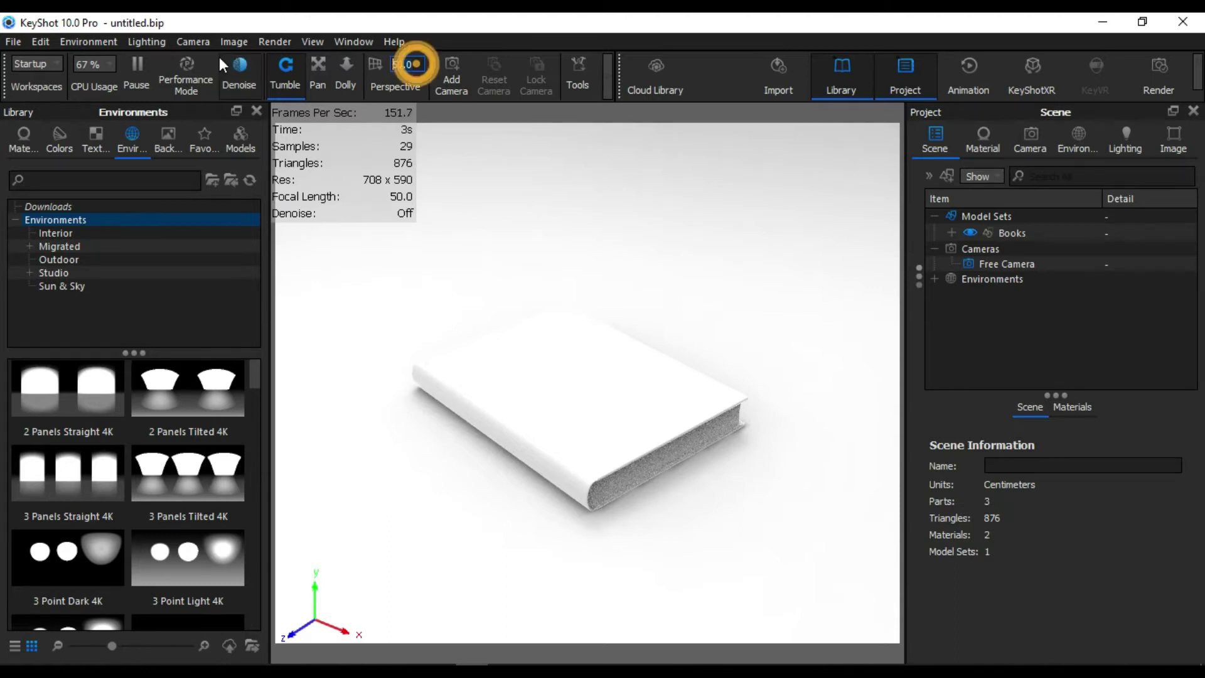
text(90)
key(Return)
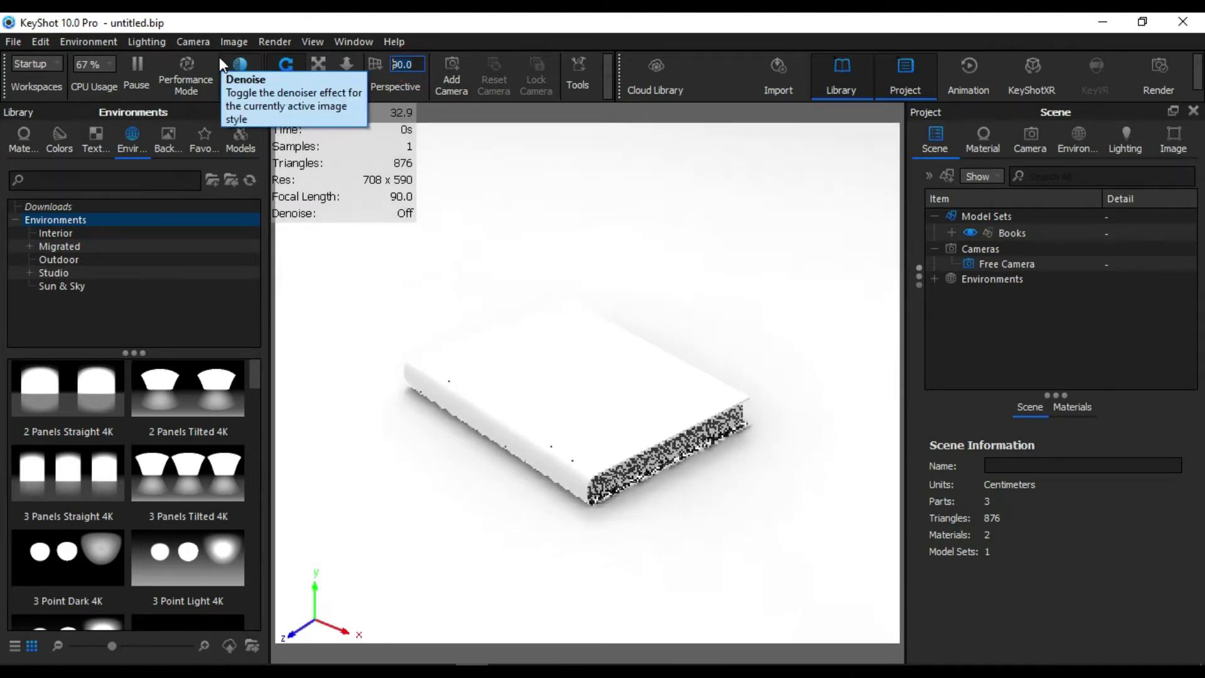
scroll(612, 511, up, 3)
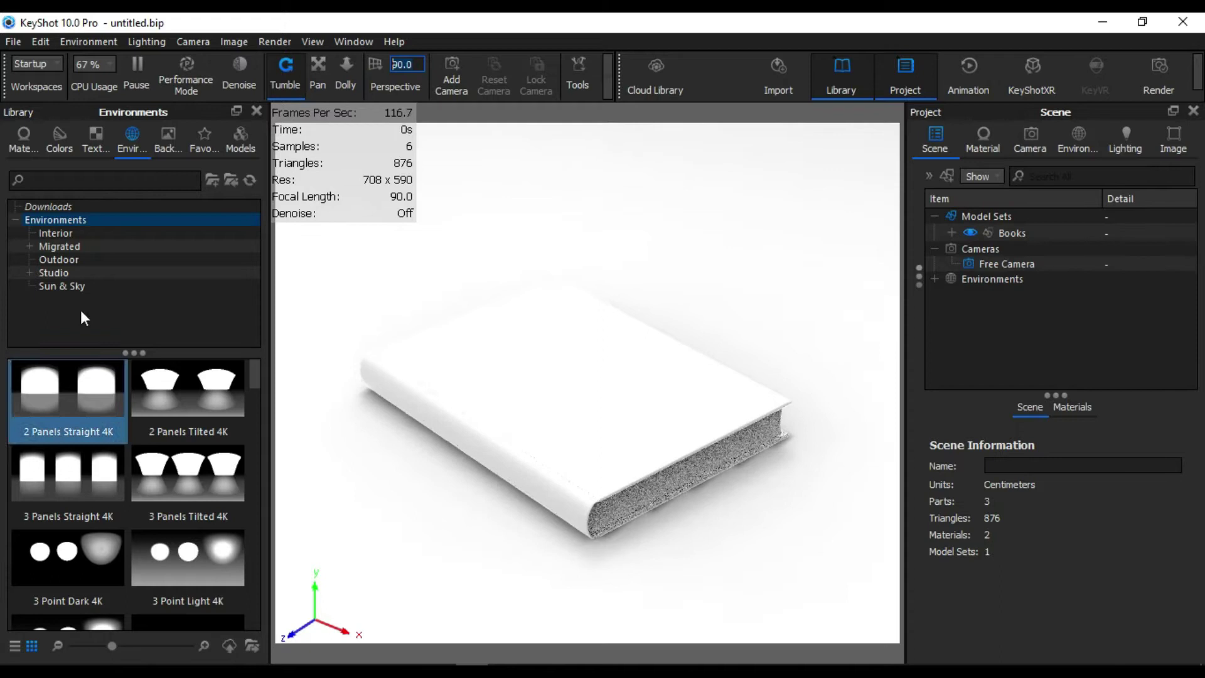
Set the 'center white' image from the Backplates library as the scene backplate
click(170, 134)
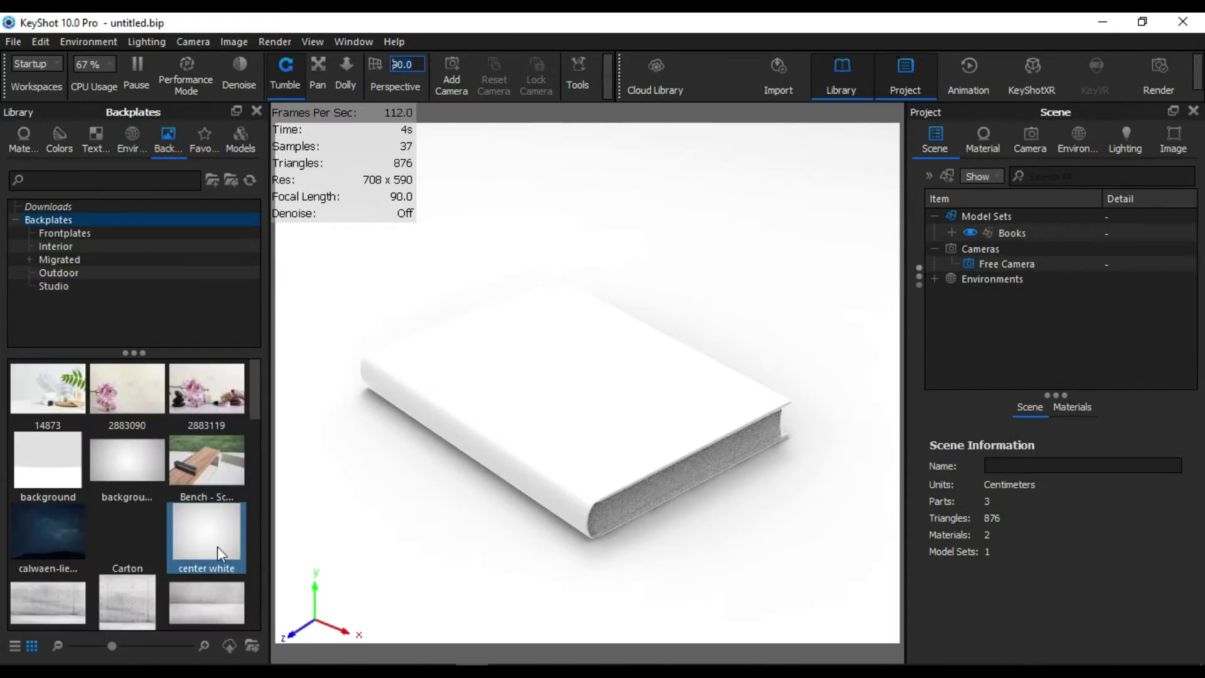
drag(217, 546, 755, 268)
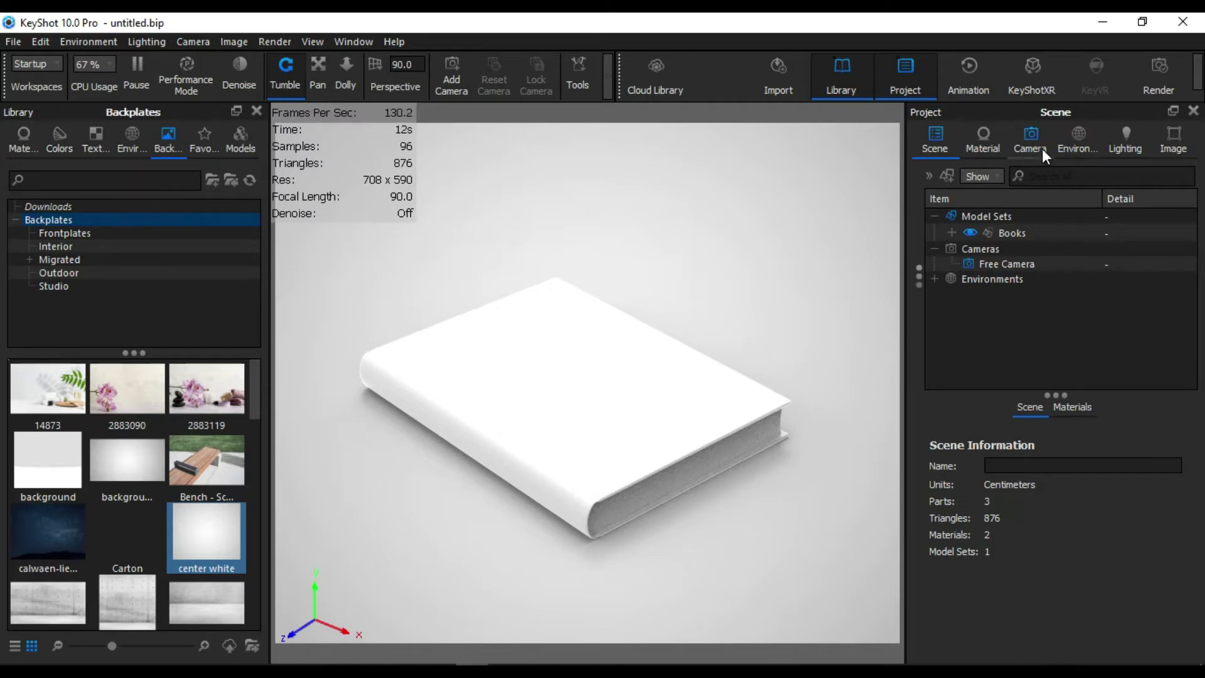
Apply Dosch-Apartment_2k from the Environments library as the scene lighting
click(1073, 140)
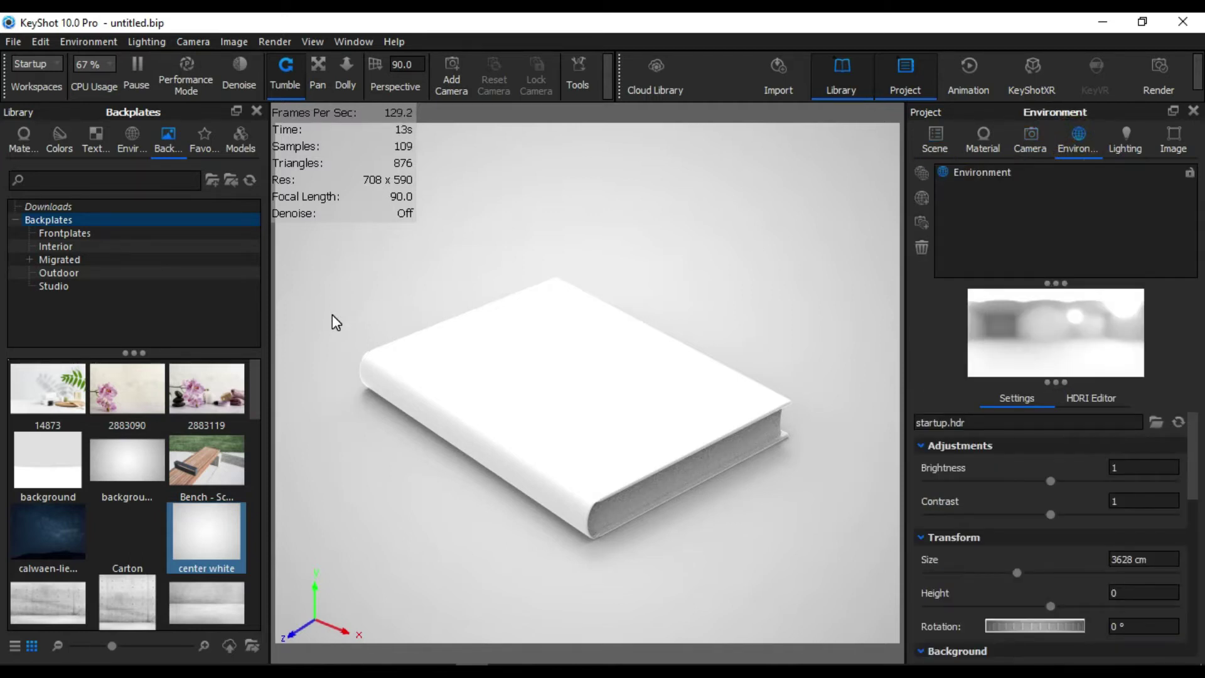
click(141, 134)
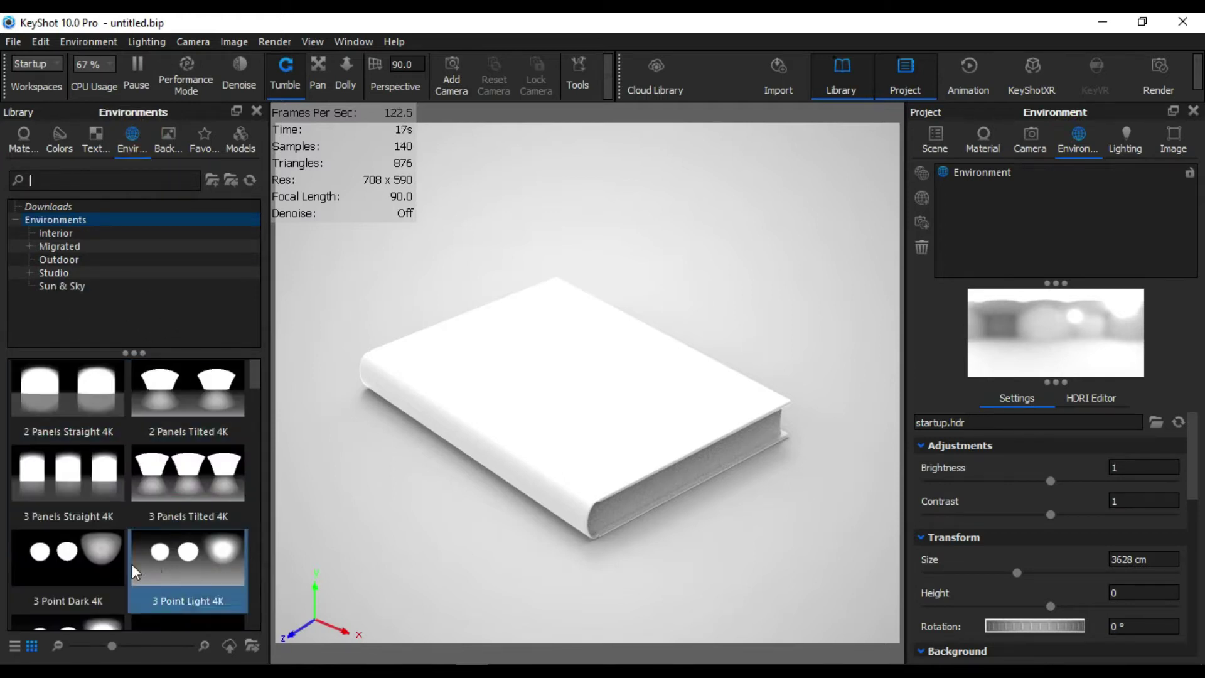
scroll(190, 450, down, 3)
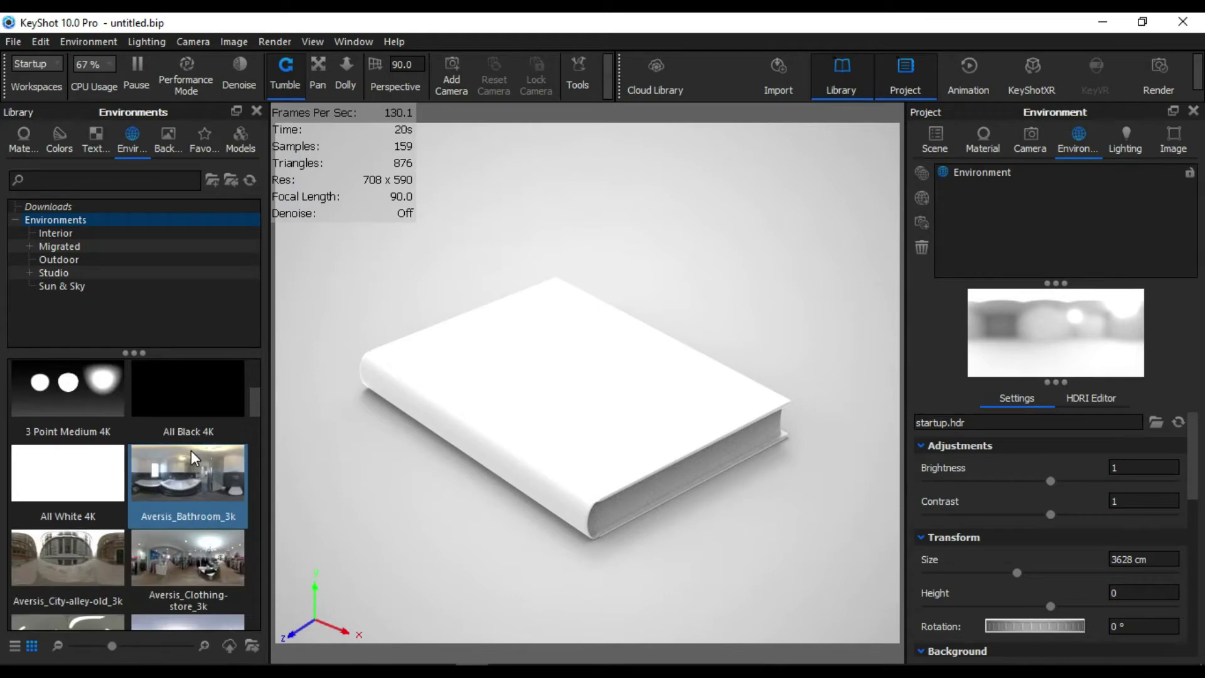
scroll(138, 472, down, 2)
scroll(138, 471, down, 2)
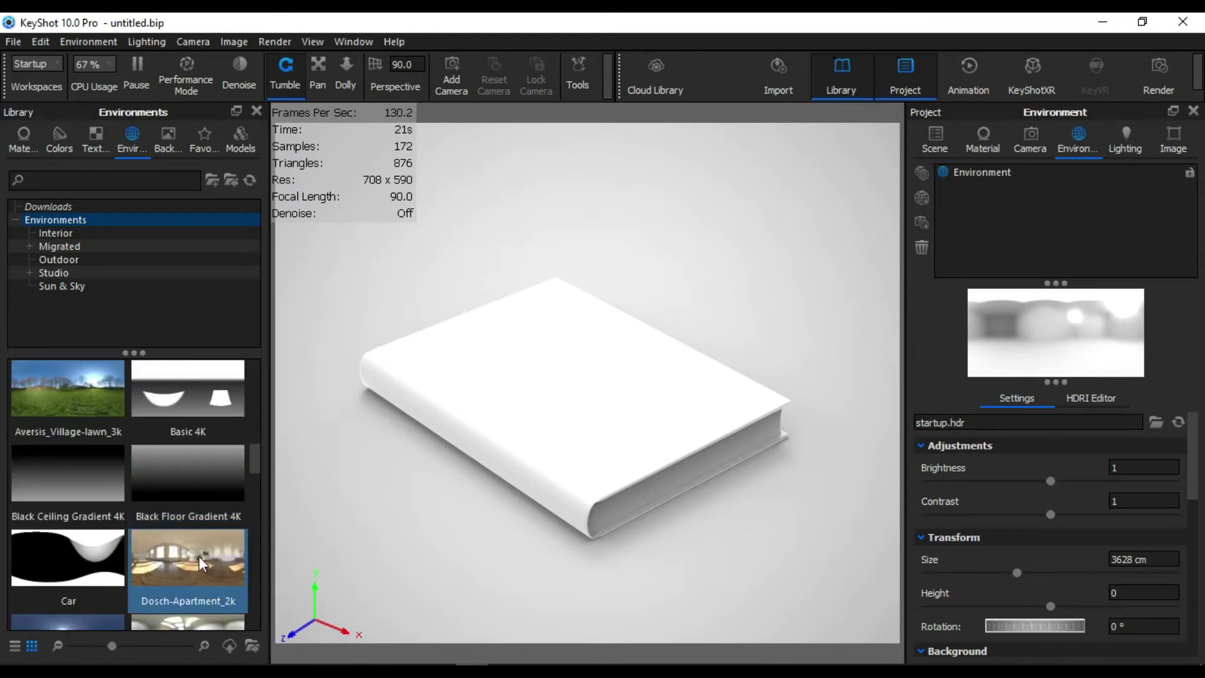
drag(199, 556, 980, 190)
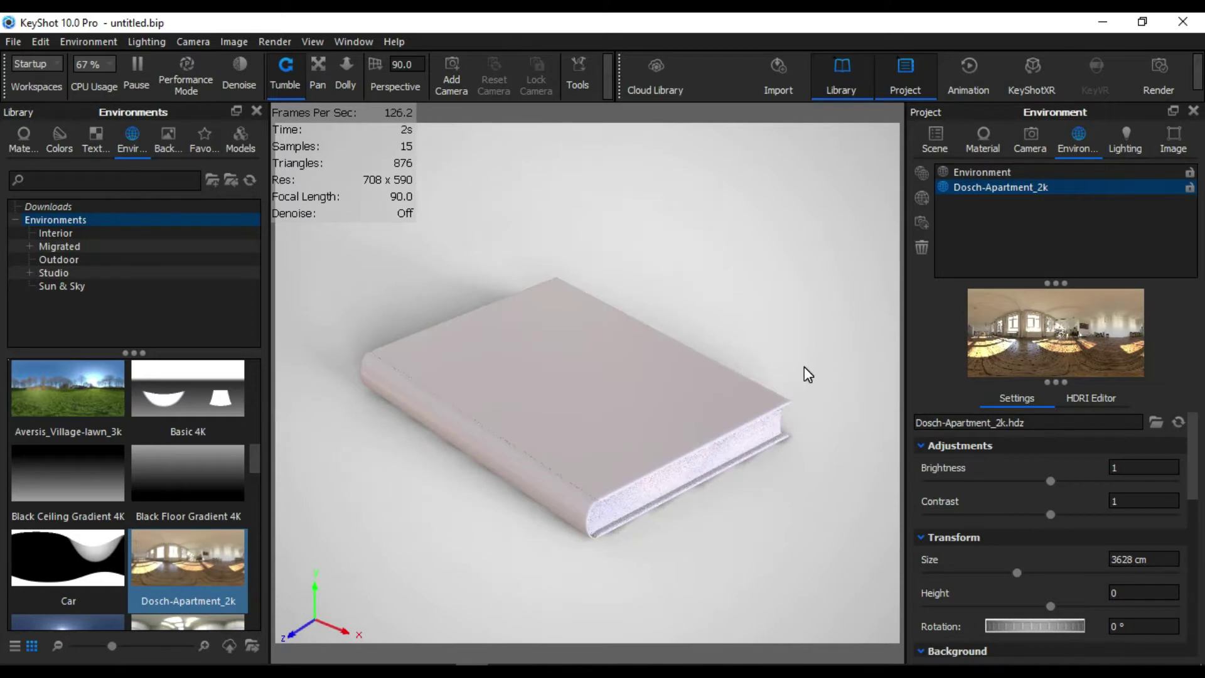
Rotate the environment to 77.5° and lower its height to -0.353
mouse_move(1064, 634)
mouse_down()
mouse_move(1080, 627)
mouse_move(1052, 633)
mouse_up()
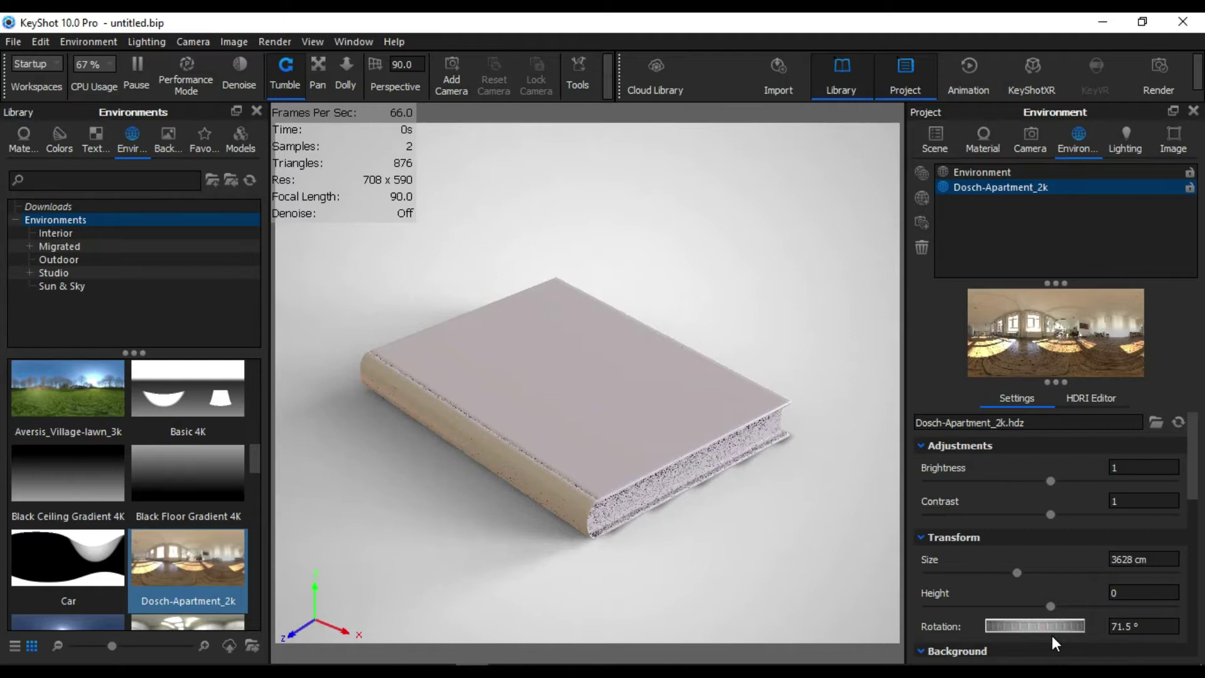
drag(1038, 627, 1048, 628)
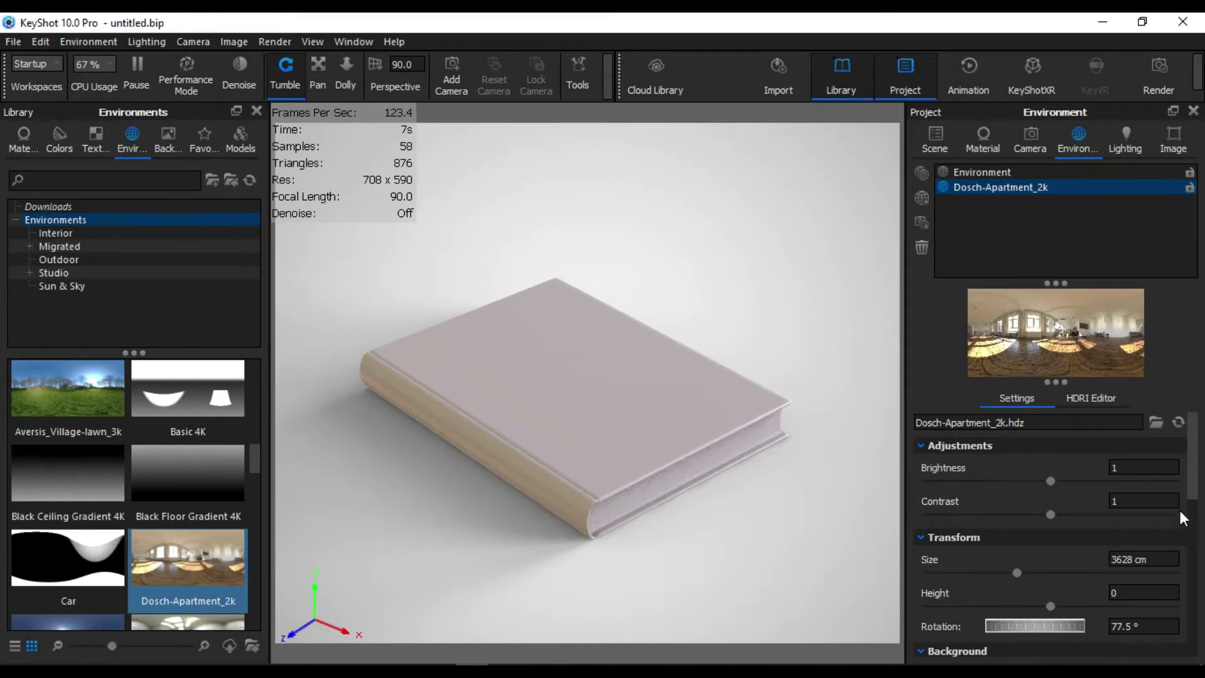
mouse_move(1049, 607)
mouse_down()
mouse_move(923, 611)
mouse_move(1197, 615)
mouse_move(986, 601)
mouse_up()
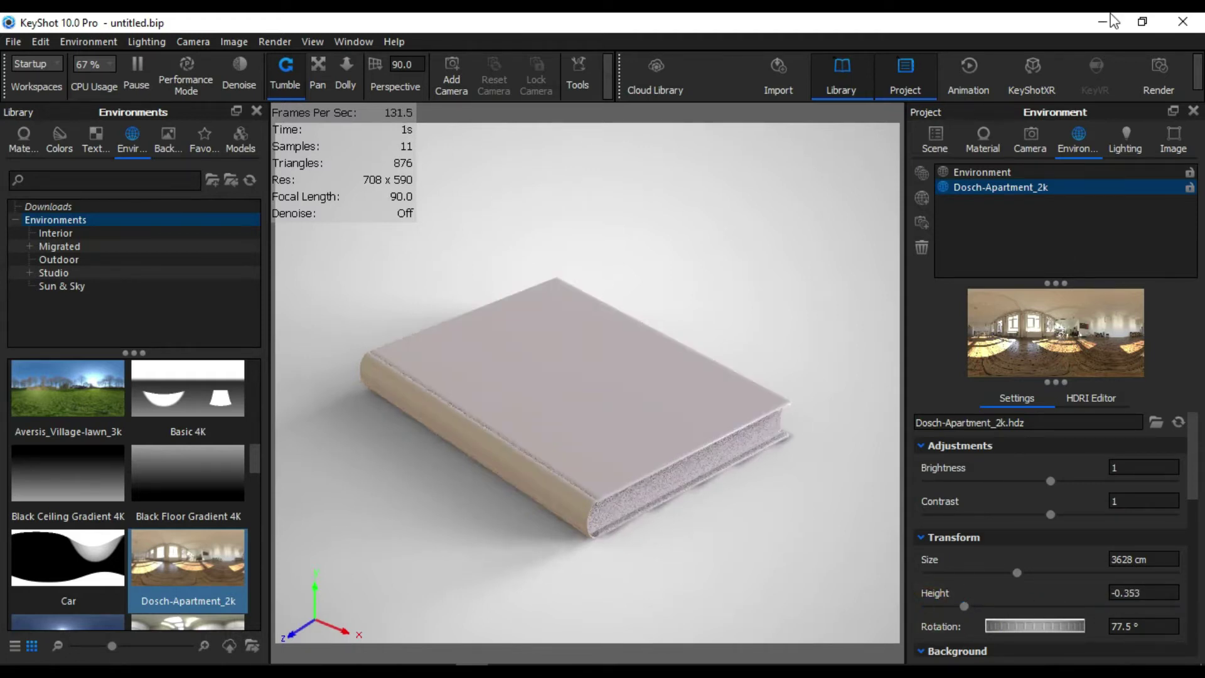
click(982, 139)
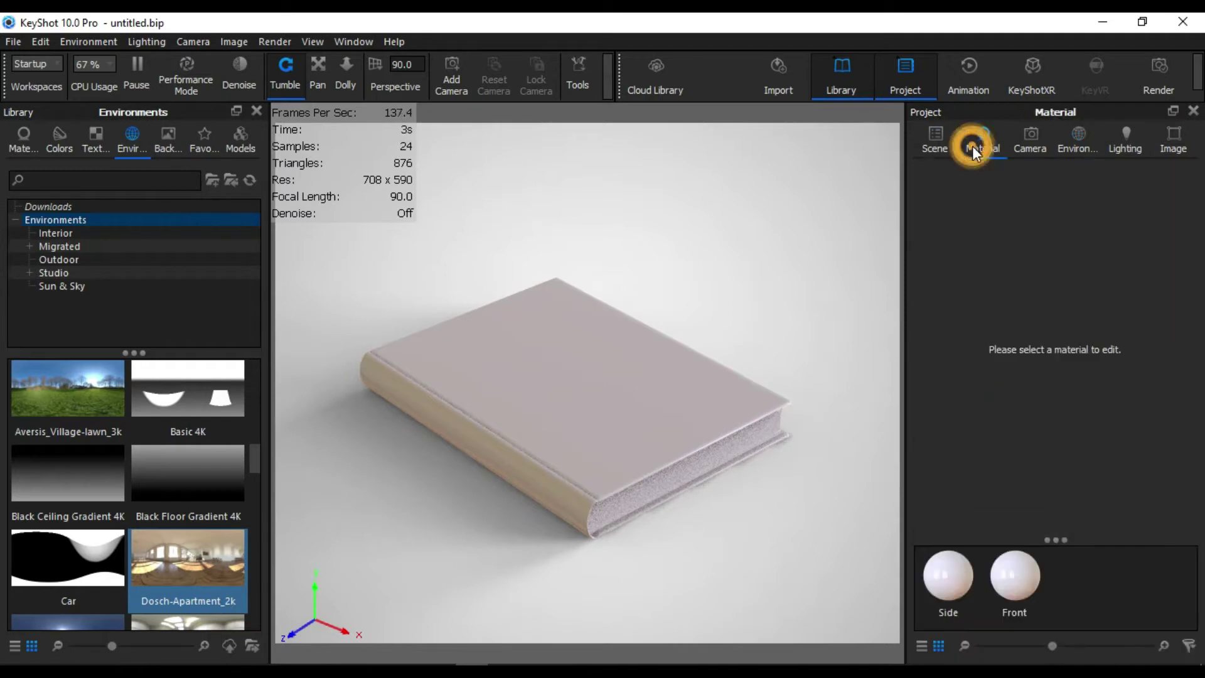
Switch the Side material's type to Diffuse, then the Front material's type to Diffuse
click(945, 573)
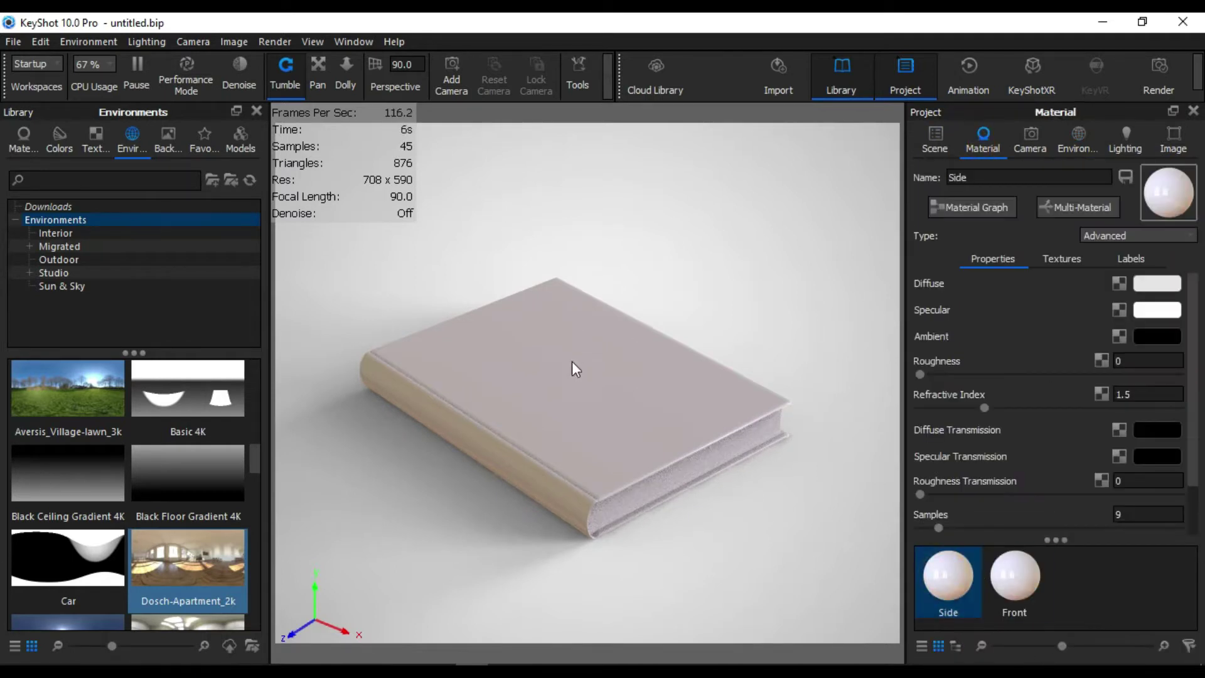
click(1161, 231)
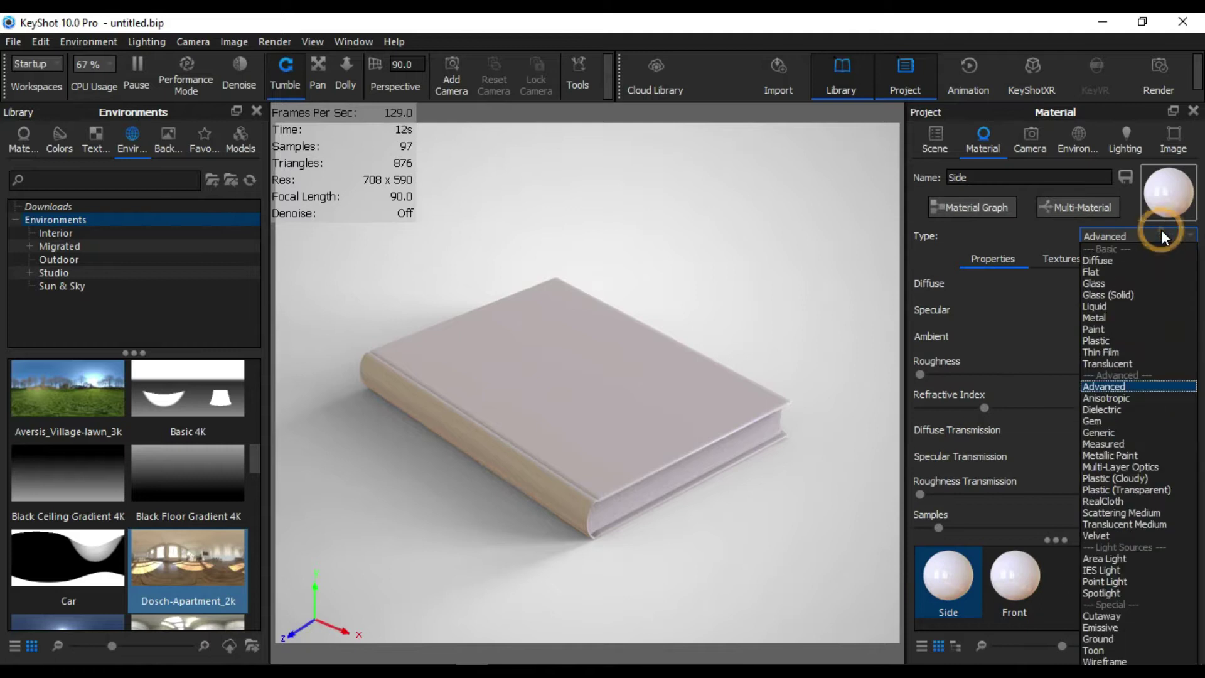
click(1135, 260)
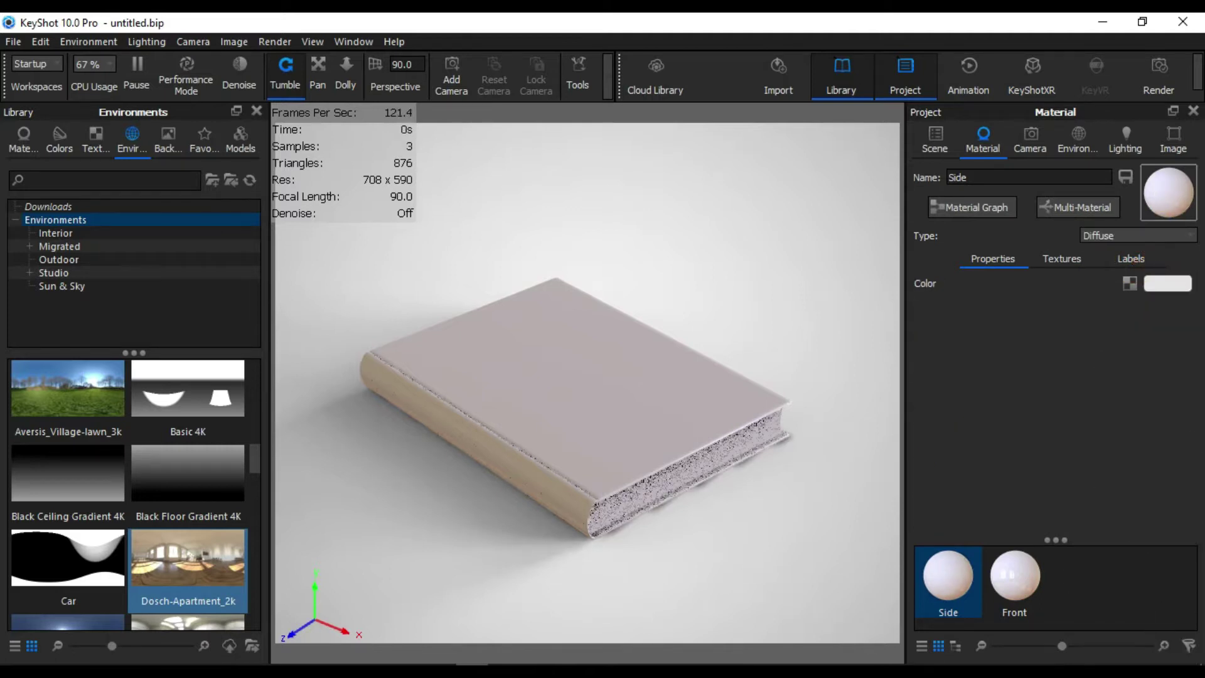
click(1021, 585)
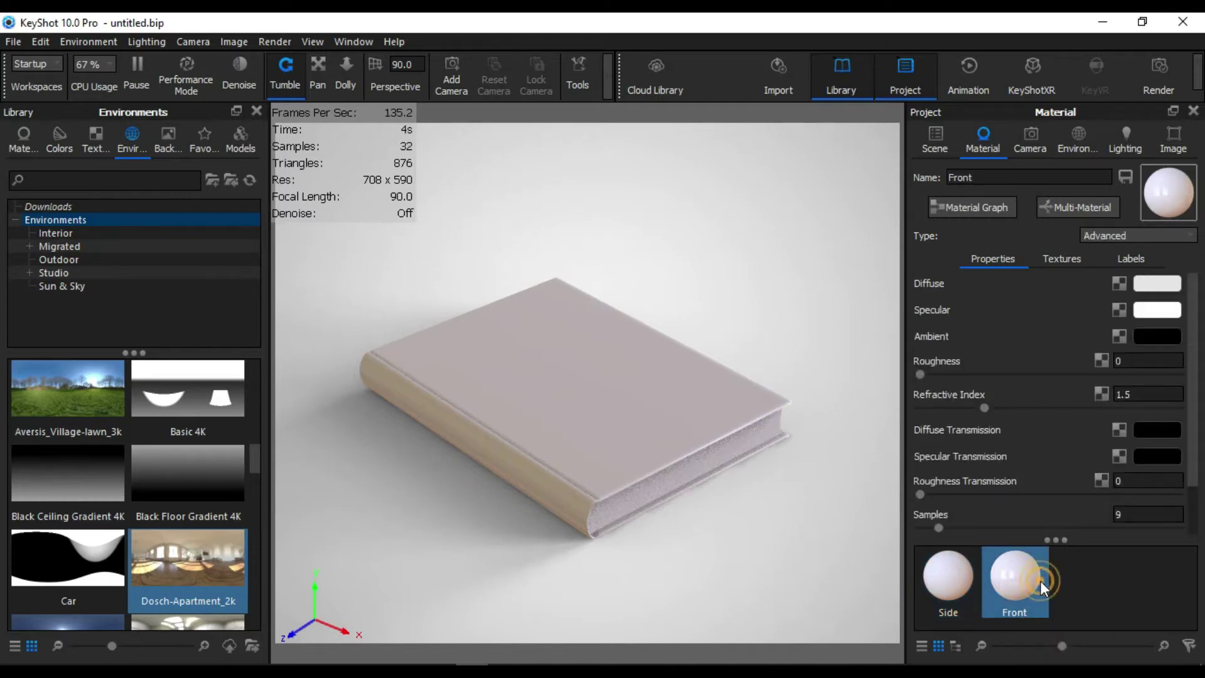
click(1147, 238)
click(1128, 261)
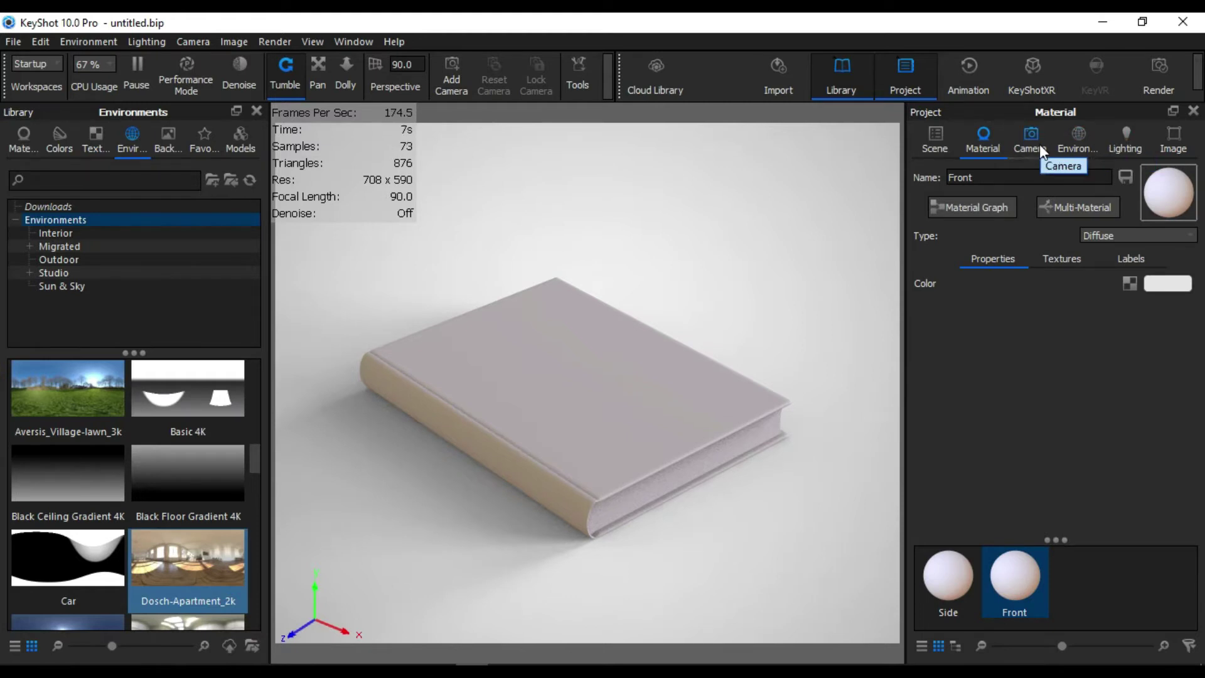
Desaturate the environment to 12% in the HDRI Editor
click(1071, 148)
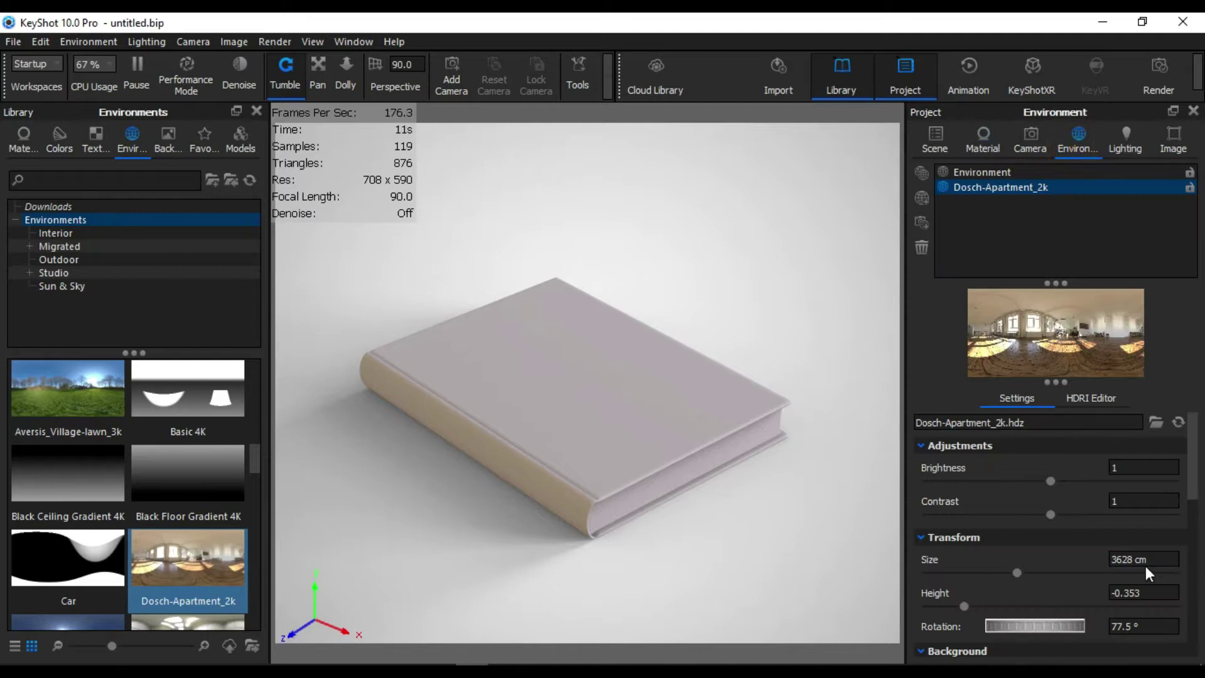
scroll(1191, 508, down, 5)
scroll(1193, 495, up, 5)
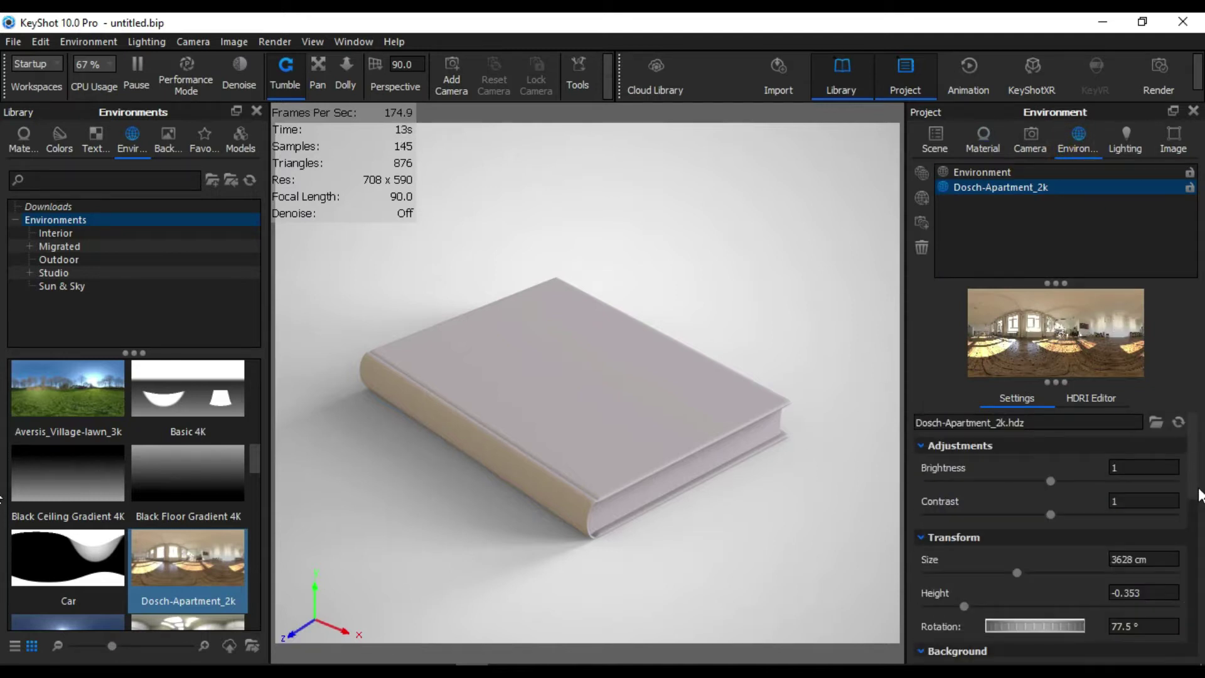
click(1090, 398)
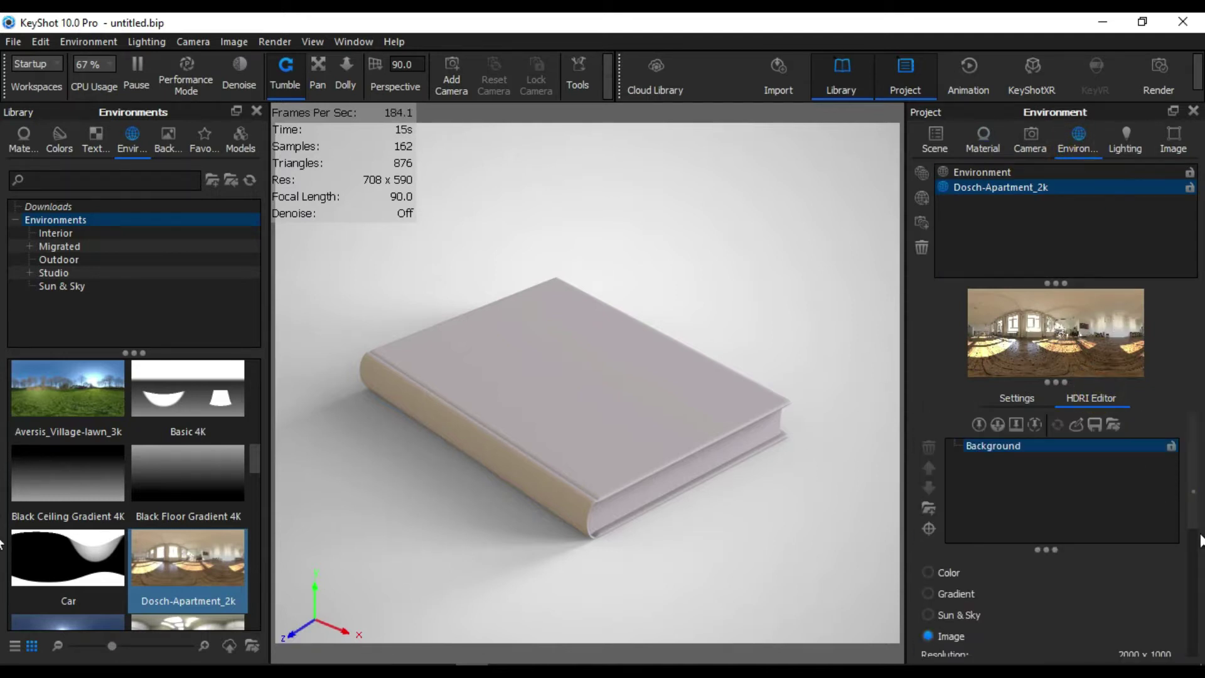
scroll(1195, 521, up, 3)
drag(1046, 520, 953, 519)
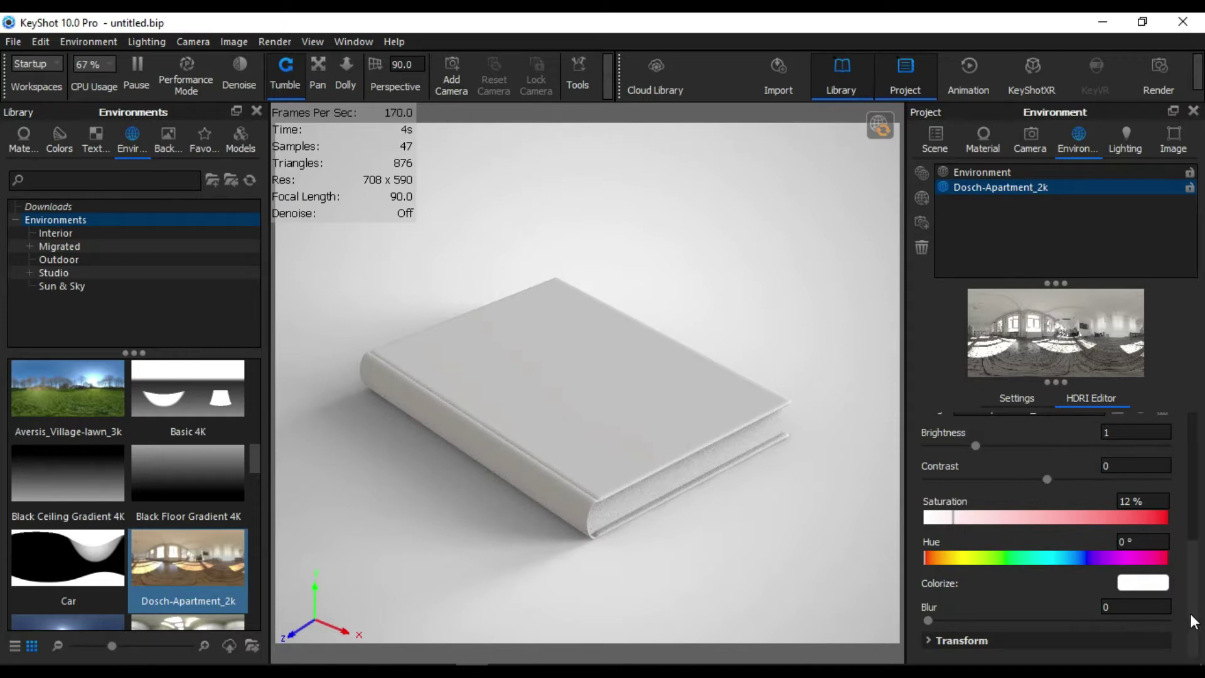
drag(1192, 621, 1192, 486)
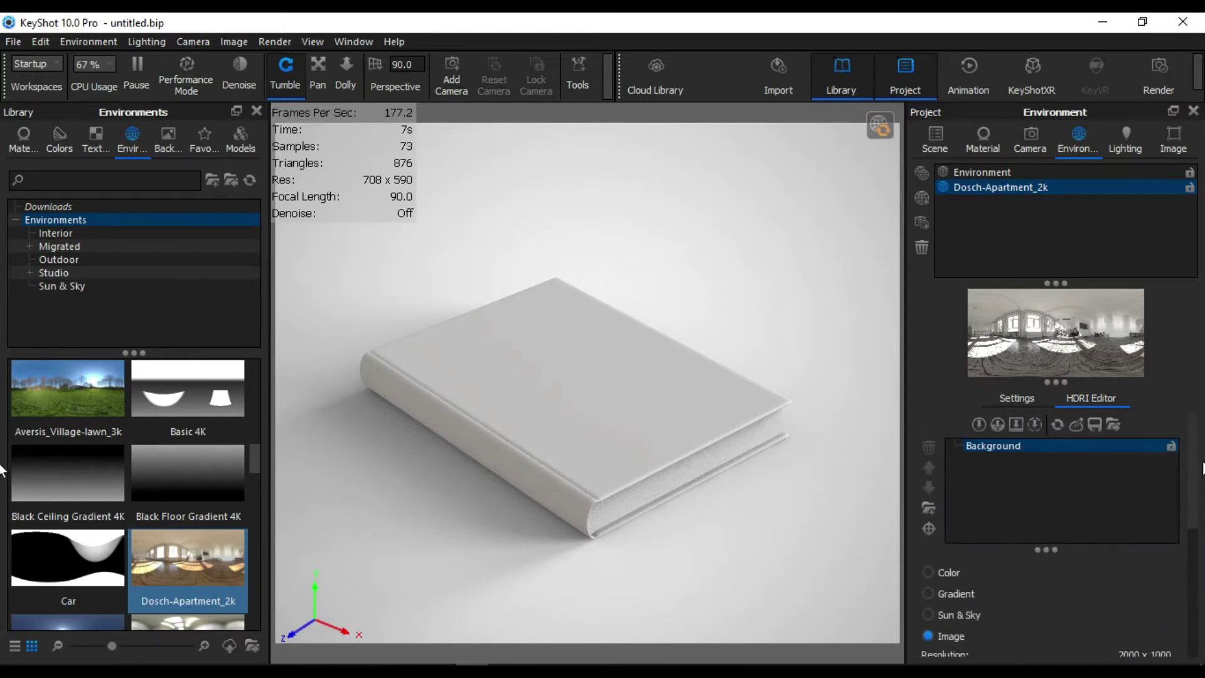
Orbit the book to a new angle and rotate the environment to 70°
mouse_move(743, 527)
mouse_down()
mouse_move(788, 522)
mouse_move(778, 563)
mouse_move(758, 563)
mouse_move(776, 551)
mouse_move(785, 562)
mouse_up()
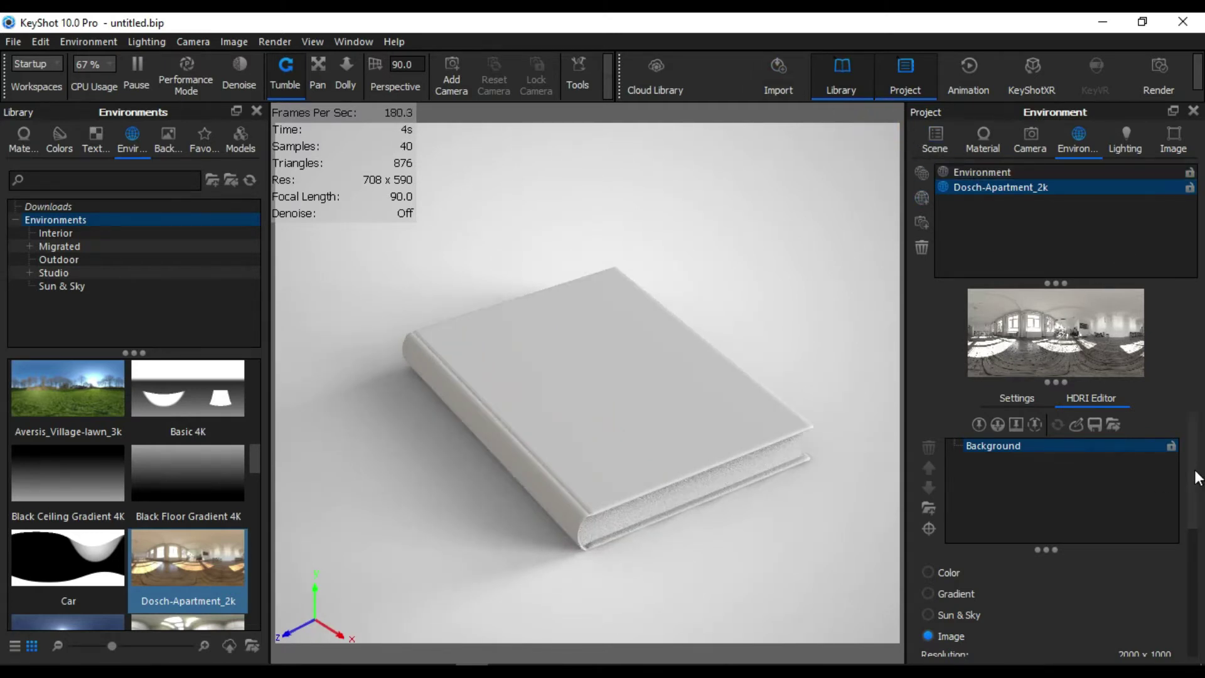
scroll(1198, 478, down, 5)
scroll(1187, 508, up, 3)
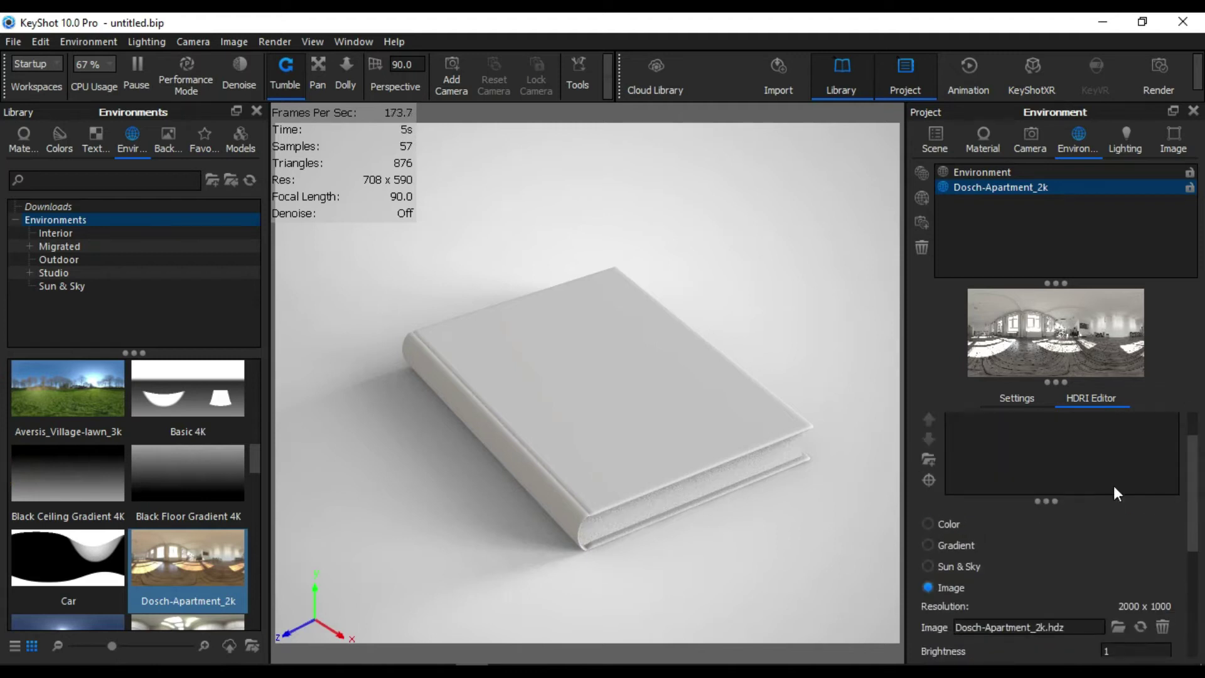
click(996, 401)
drag(1192, 503, 1199, 549)
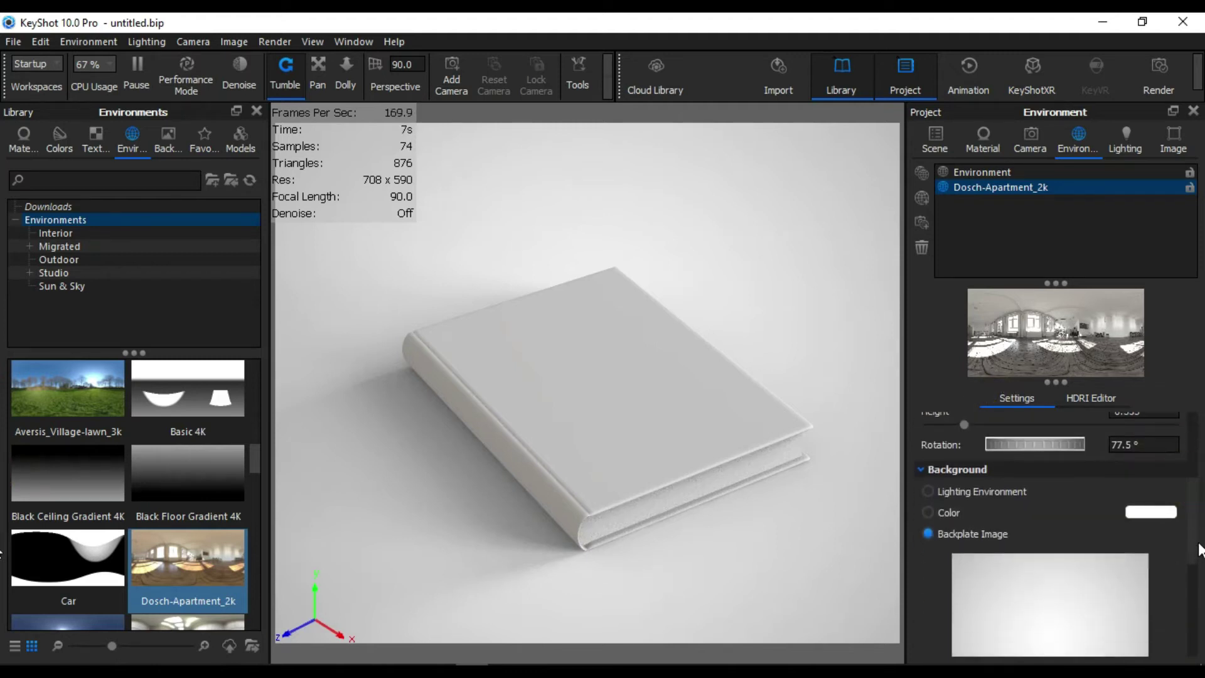
scroll(1199, 550, up, 2)
mouse_move(1028, 499)
mouse_down()
mouse_move(1045, 500)
mouse_move(1018, 496)
mouse_move(1043, 499)
mouse_up()
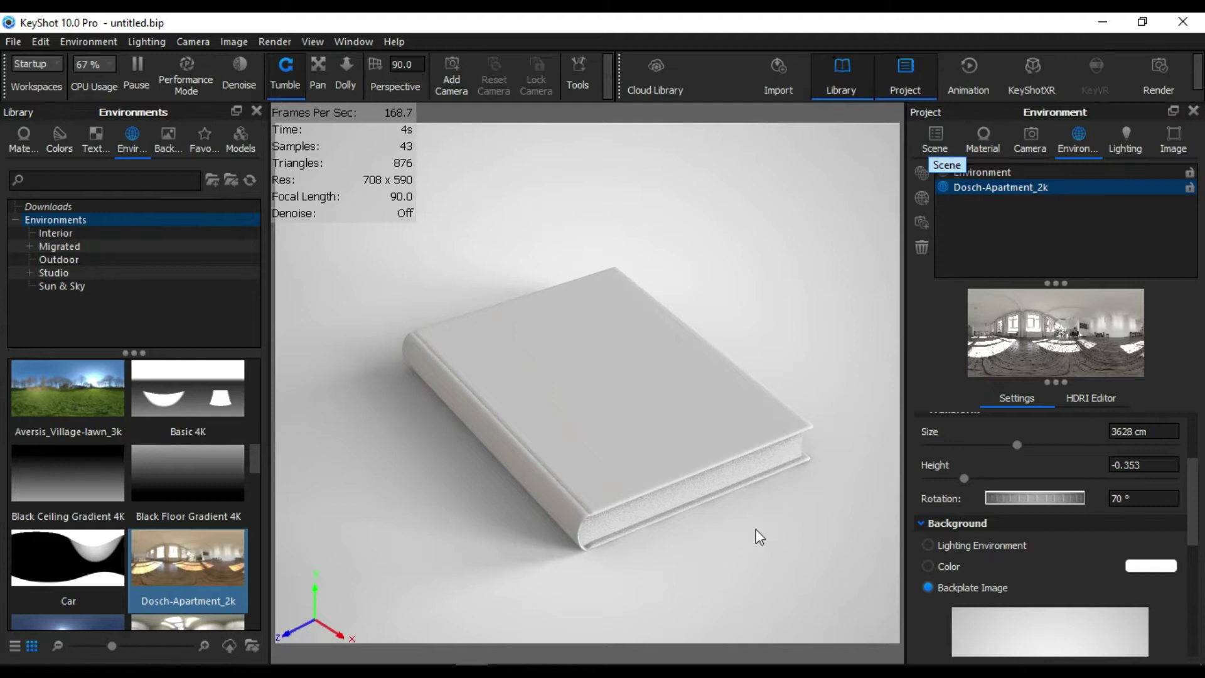
click(939, 134)
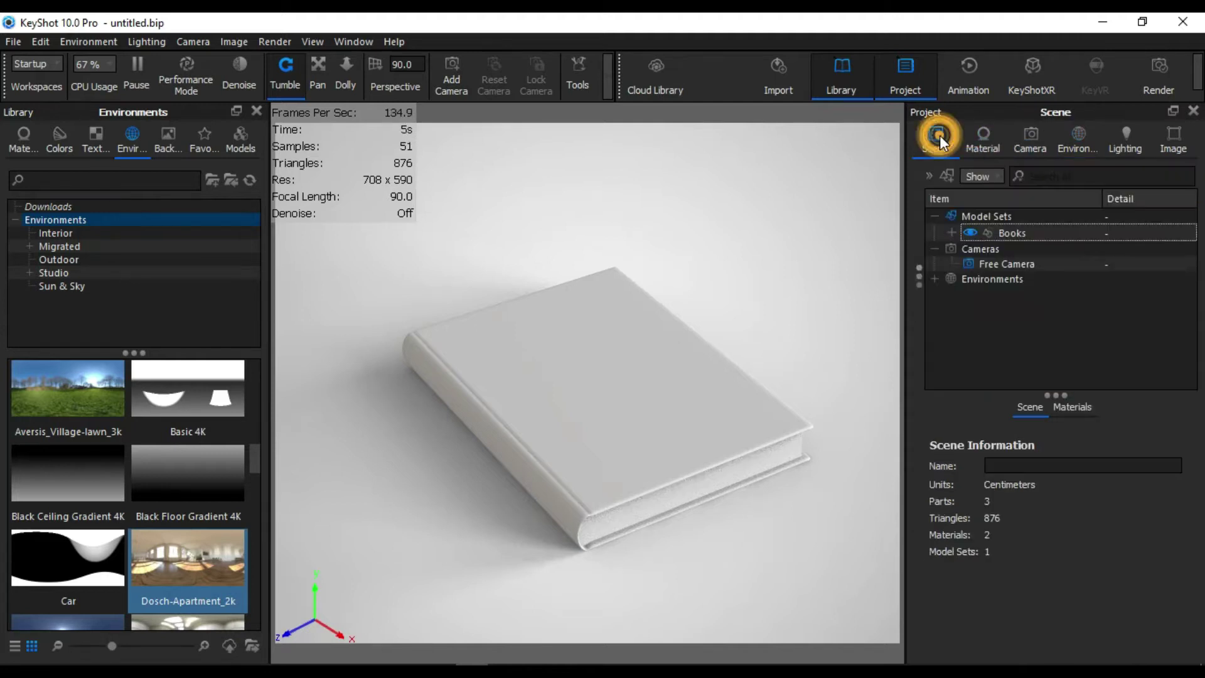
Select the Side material, browse Desktop for a colour texture, cancel, and orbit the book
click(981, 140)
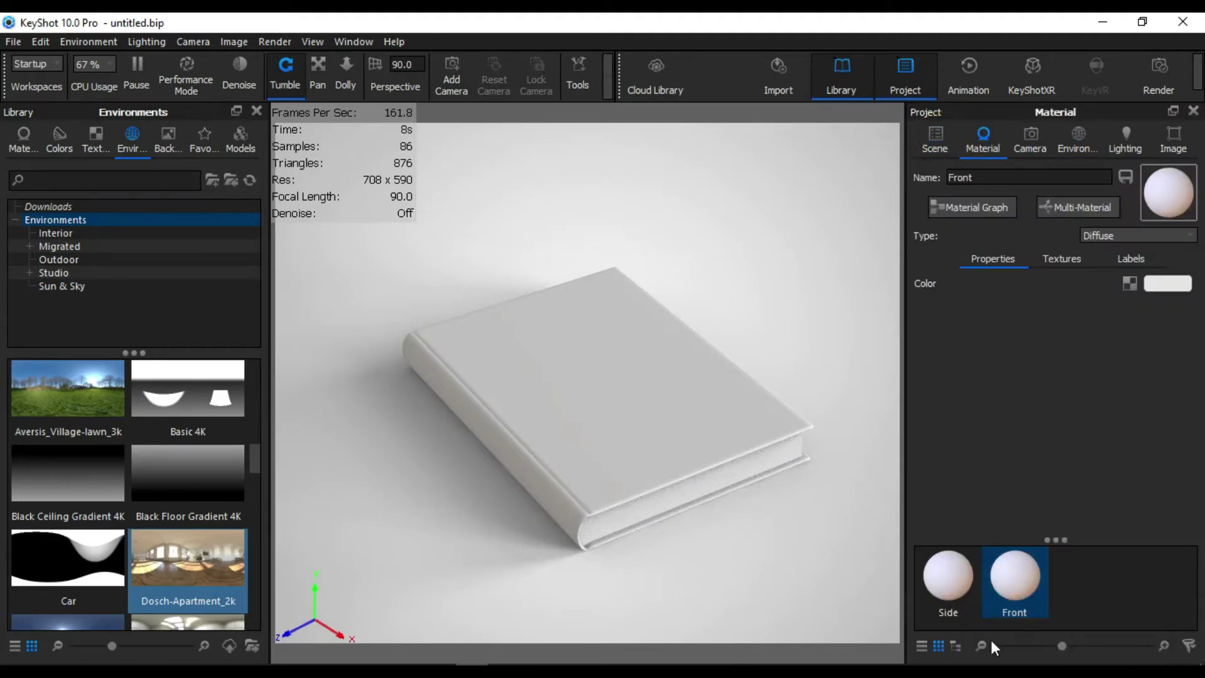
click(952, 577)
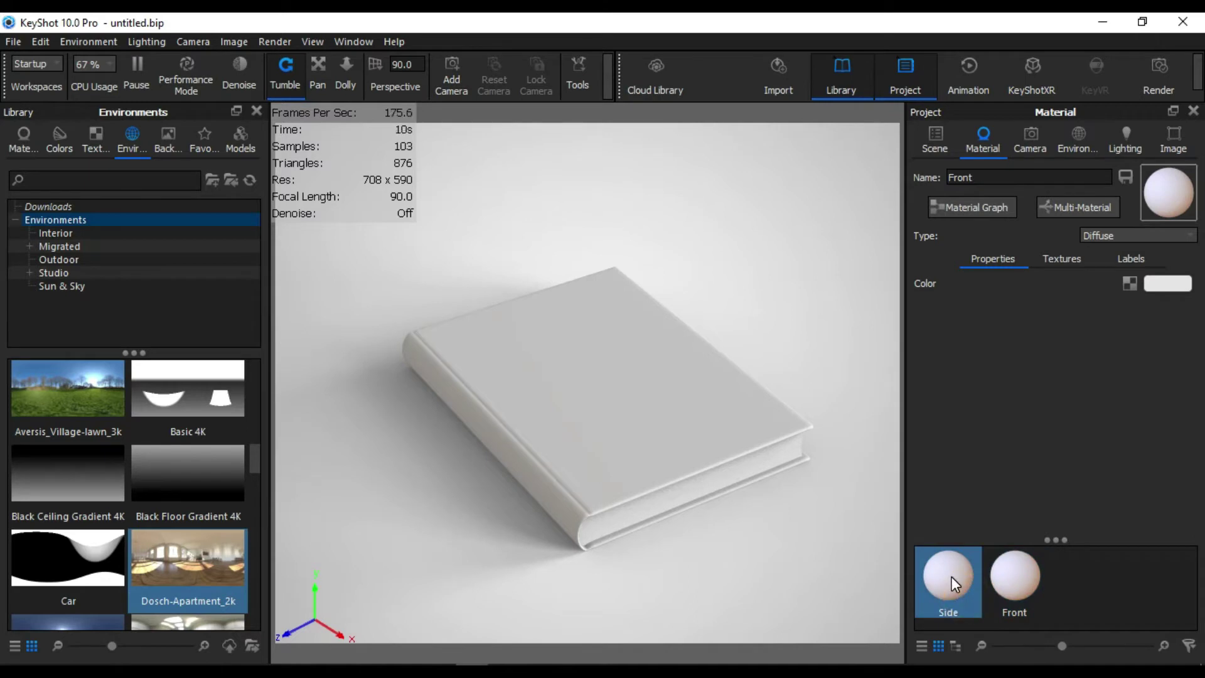
click(1132, 284)
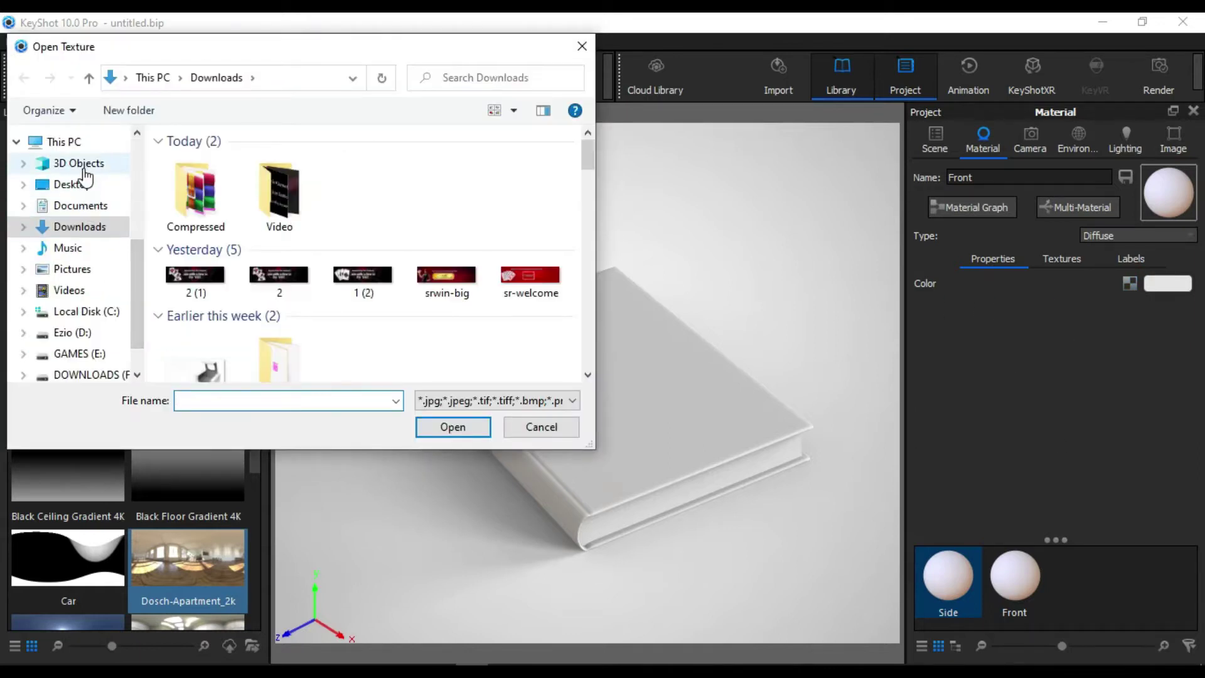
click(63, 184)
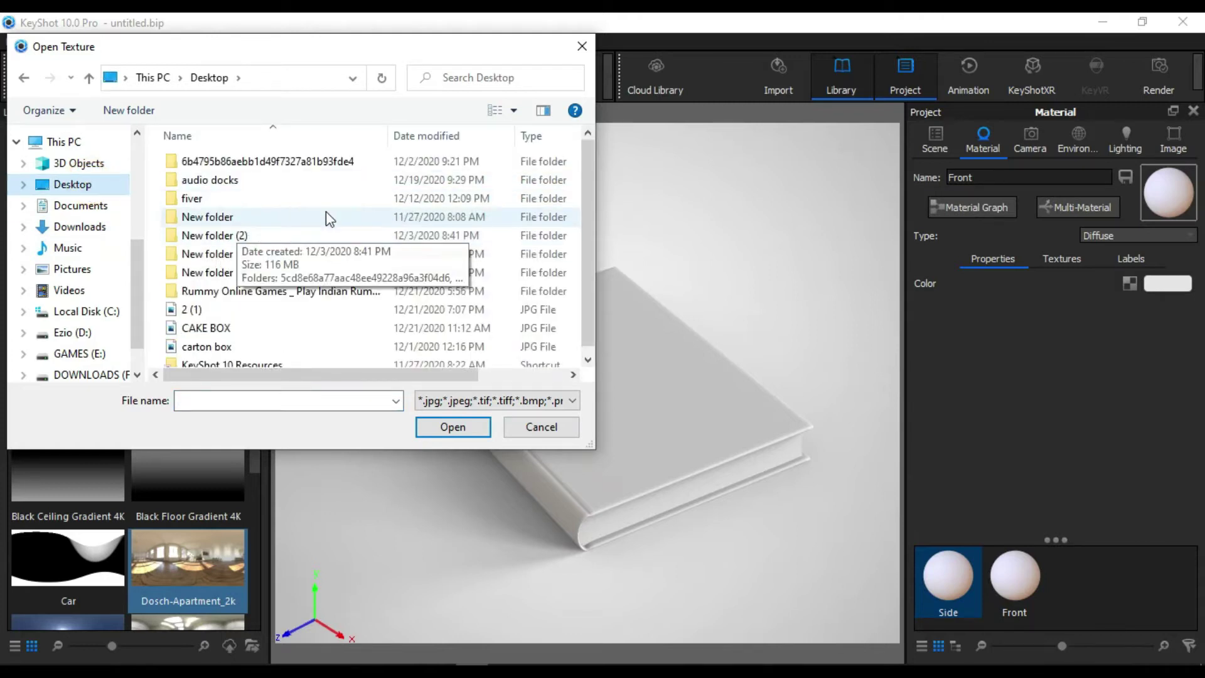
click(581, 45)
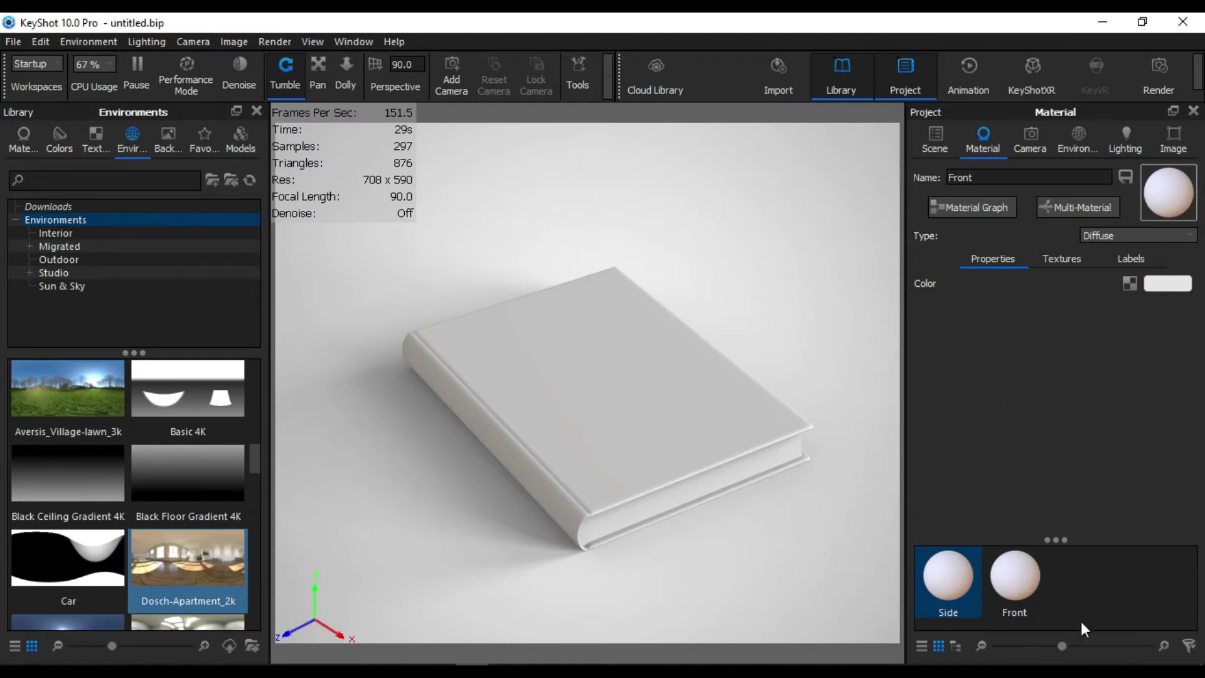
drag(636, 578, 679, 579)
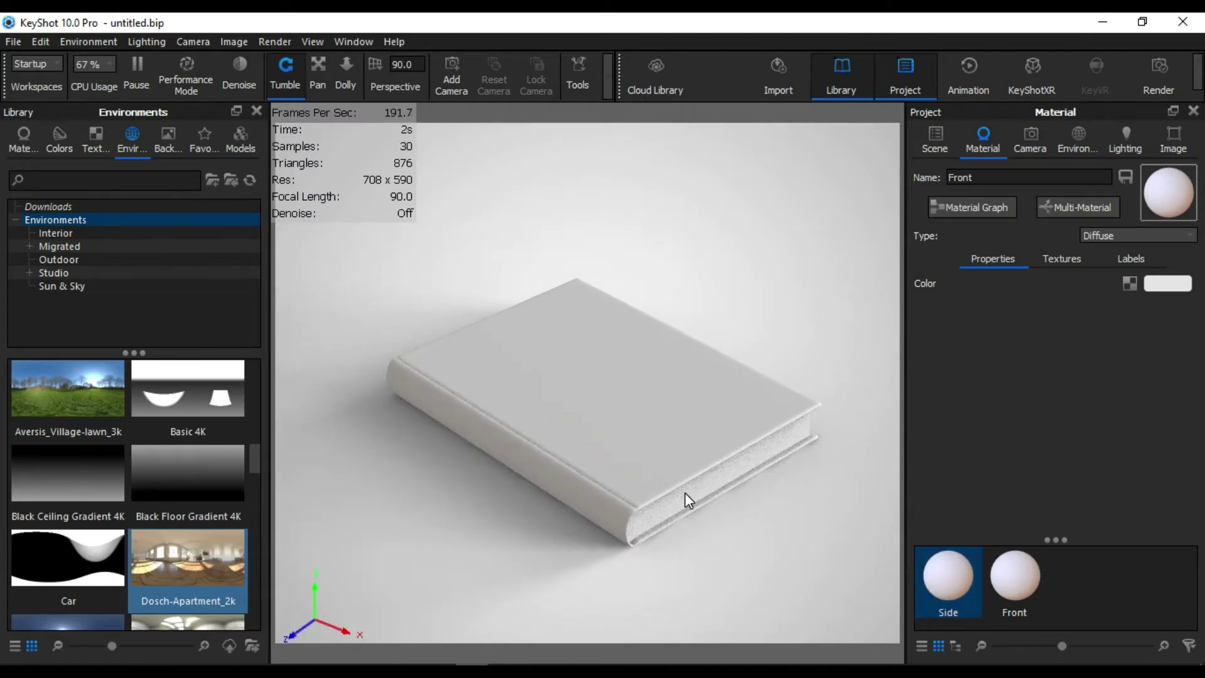
drag(755, 524, 730, 531)
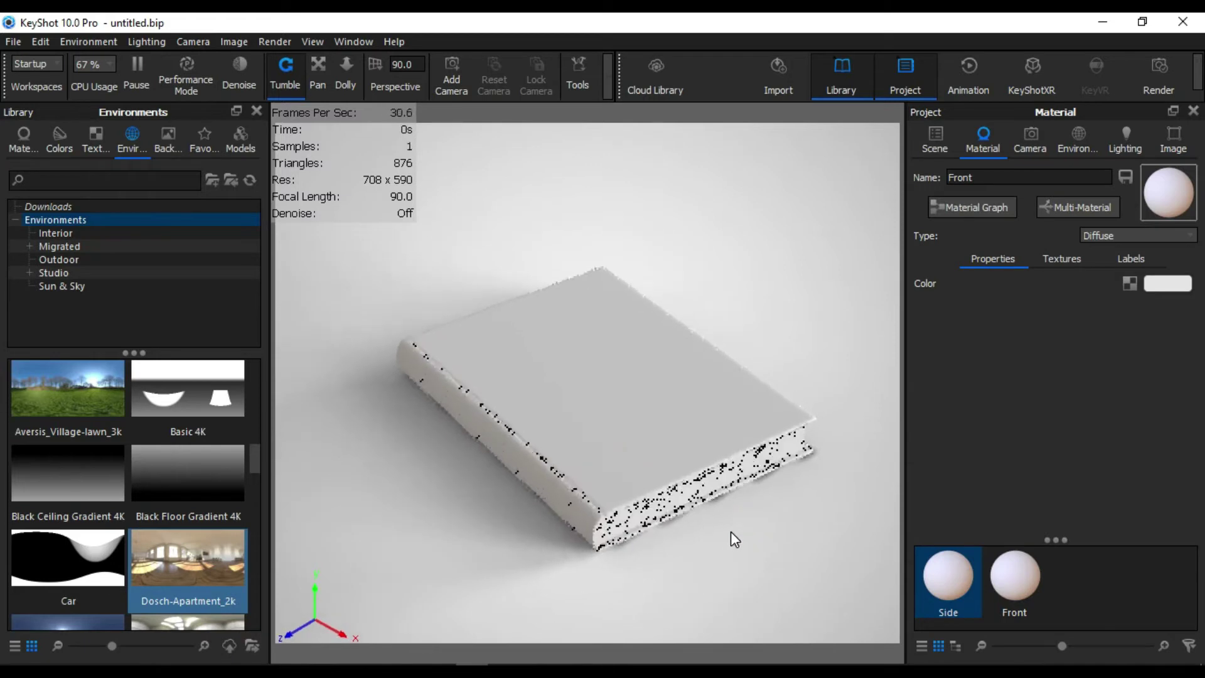
click(95, 137)
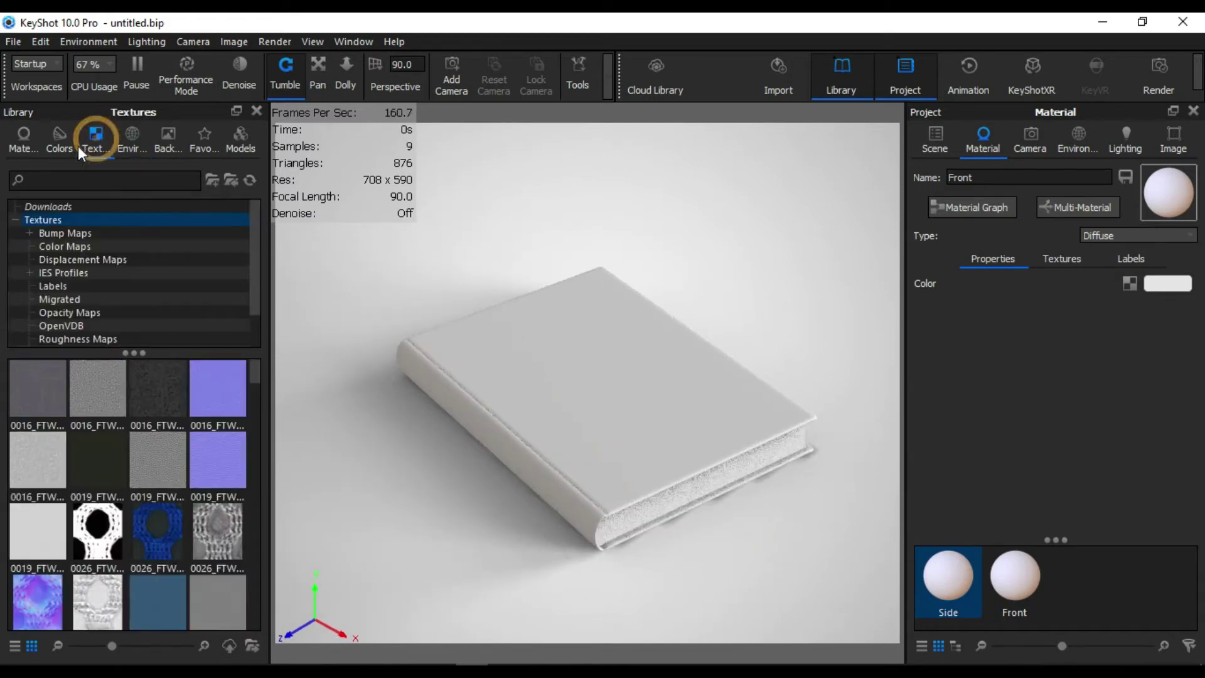
click(70, 149)
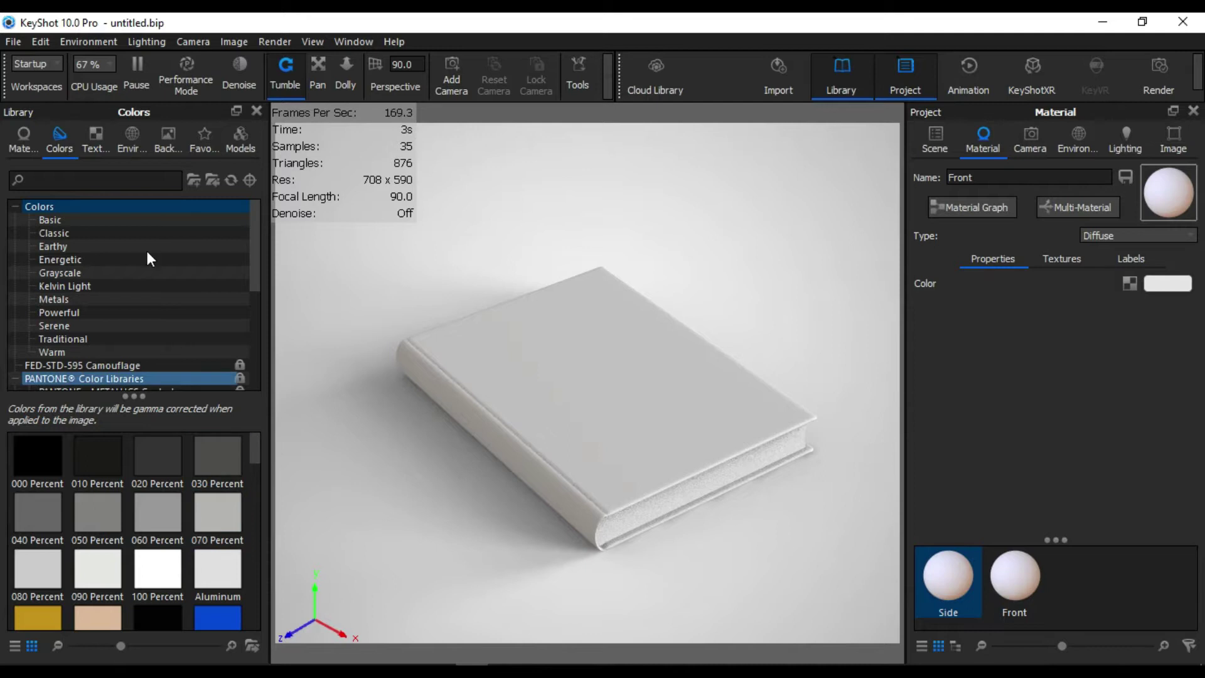
click(102, 138)
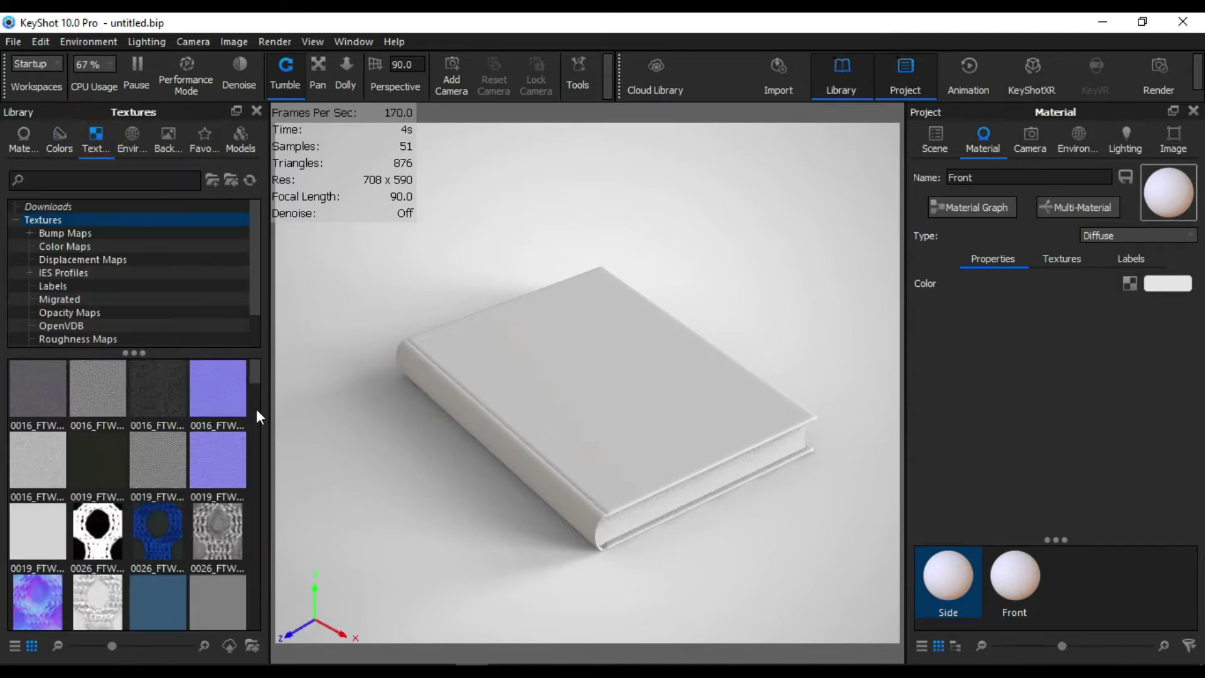
drag(255, 376, 277, 593)
mouse_move(284, 603)
mouse_down()
mouse_move(286, 626)
mouse_move(280, 607)
mouse_up()
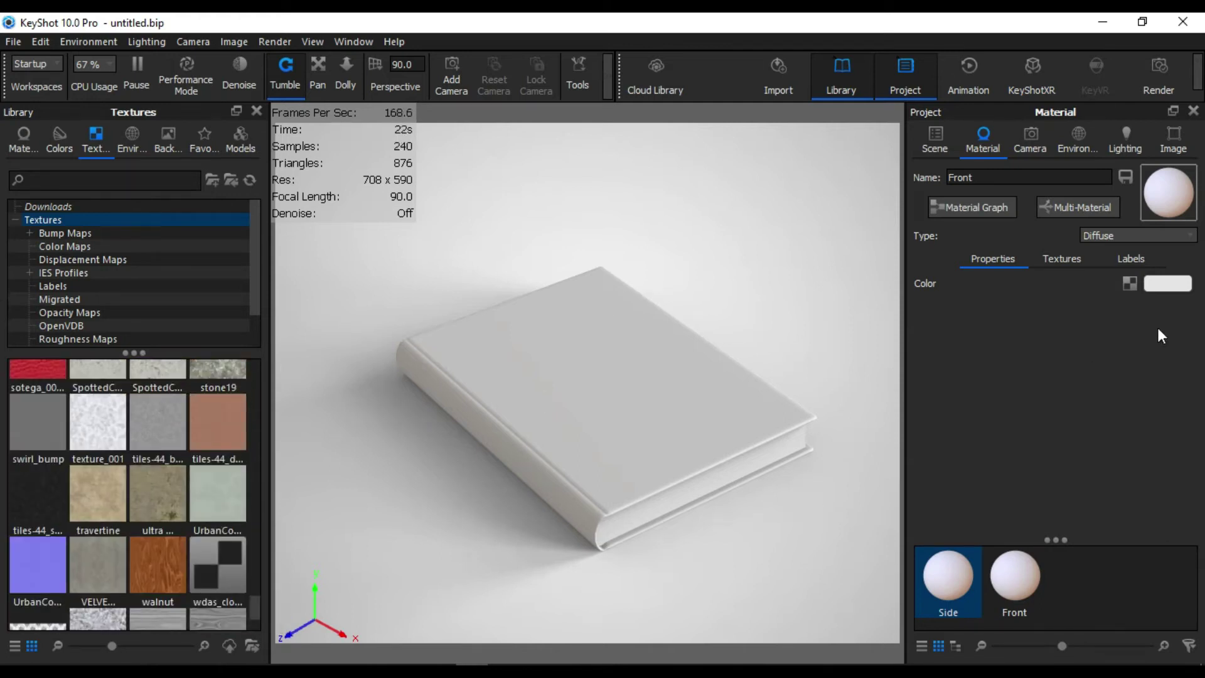
click(1130, 284)
click(1129, 284)
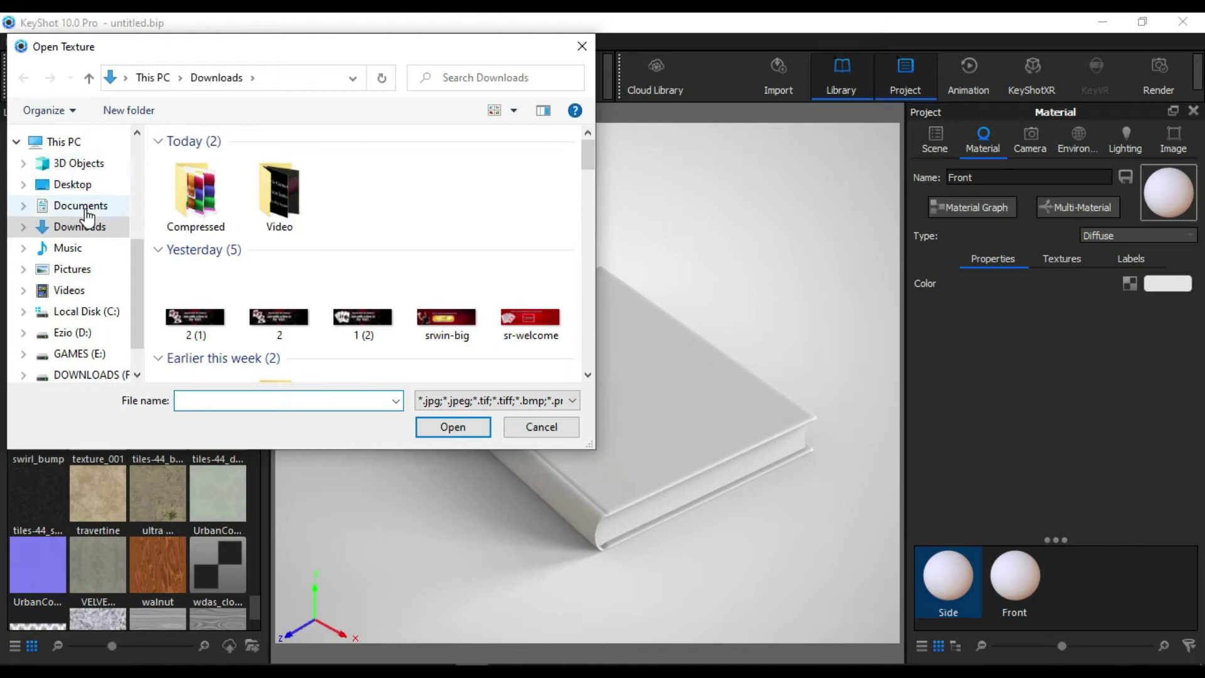
click(80, 186)
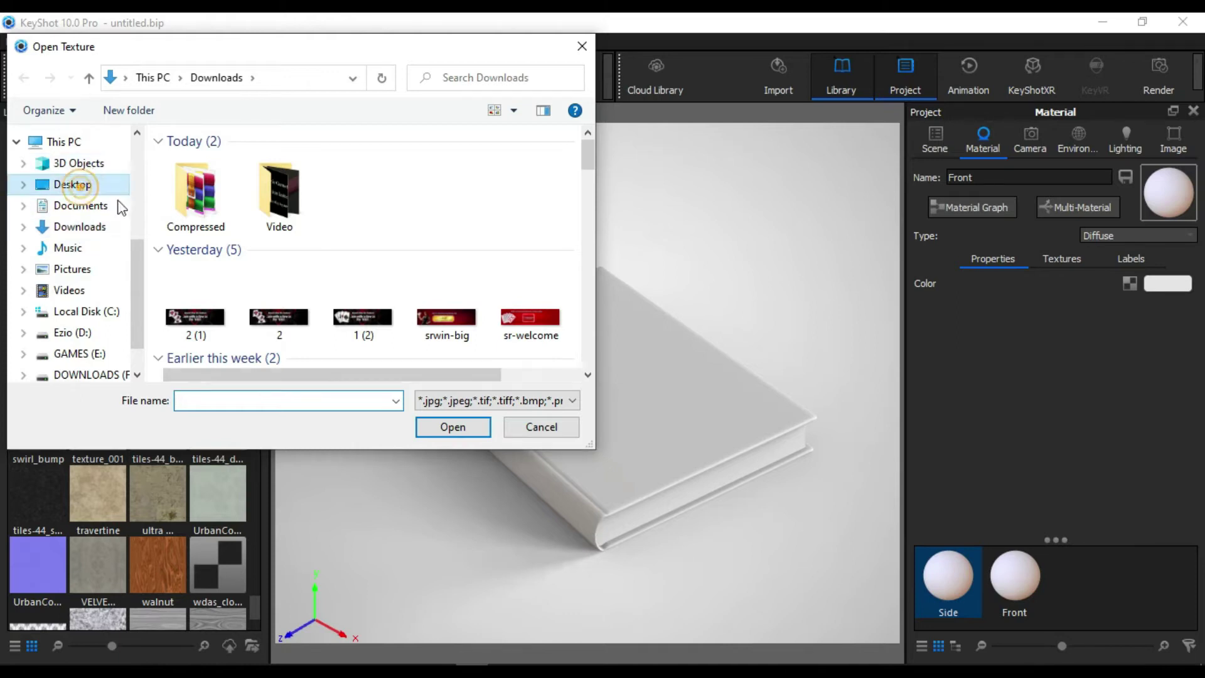
double_click(236, 272)
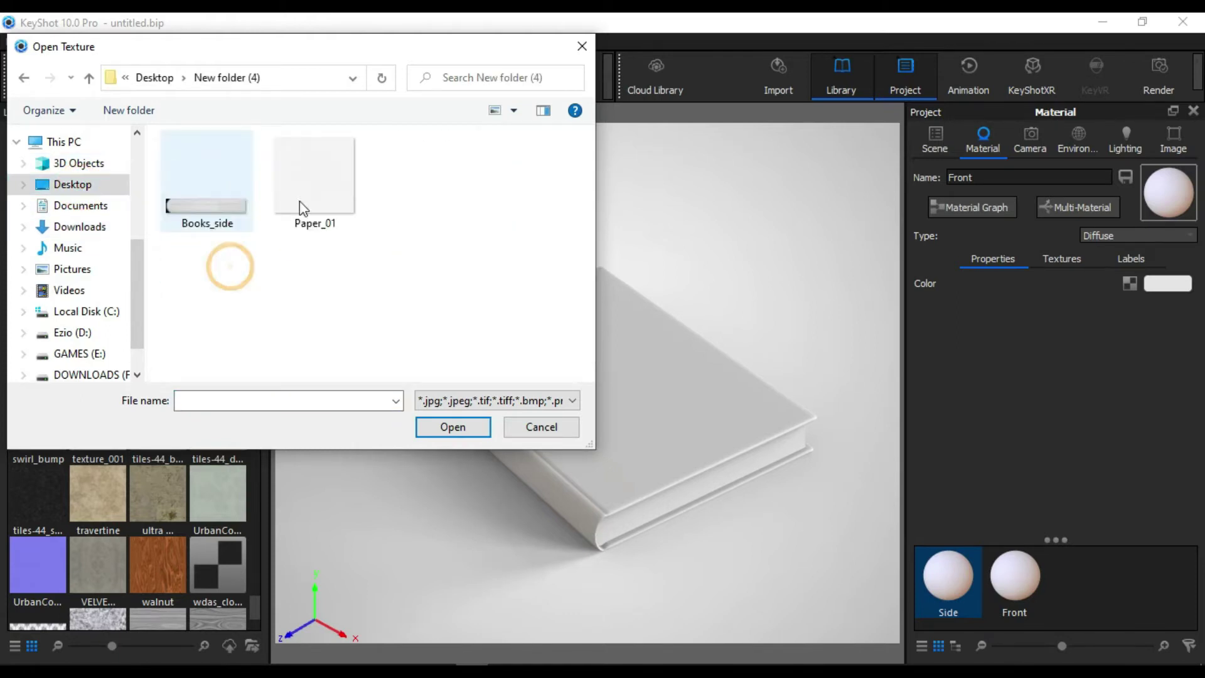
click(163, 186)
click(467, 430)
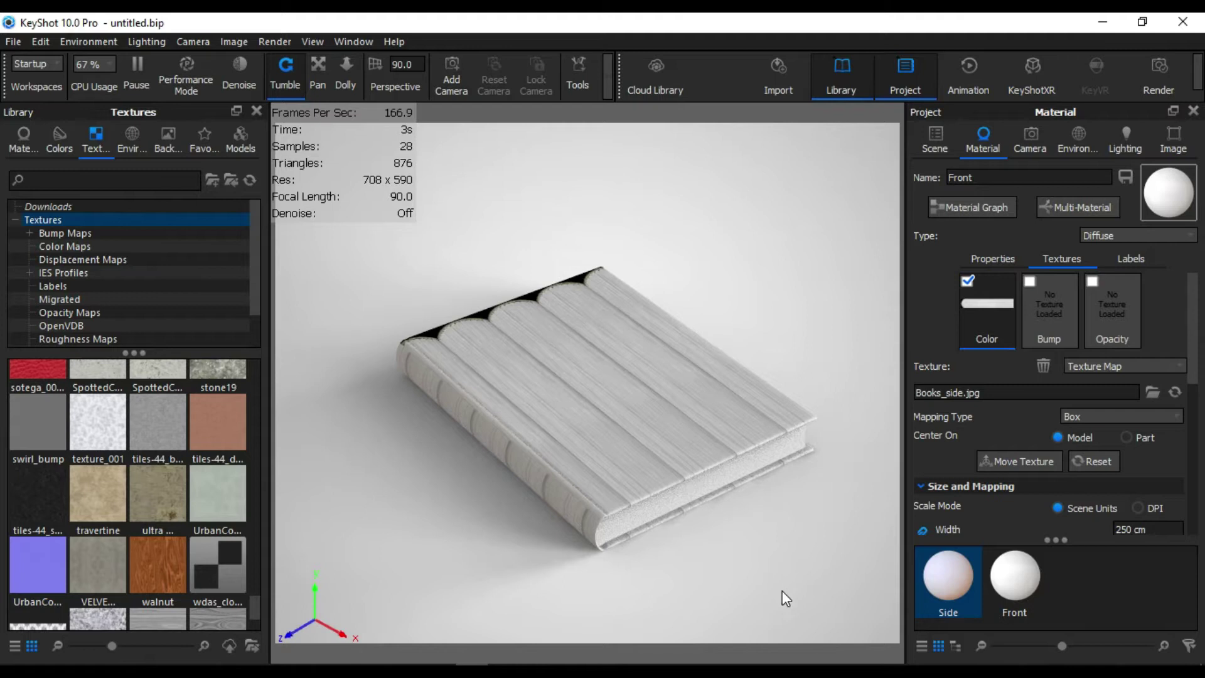
key(ctrl+z)
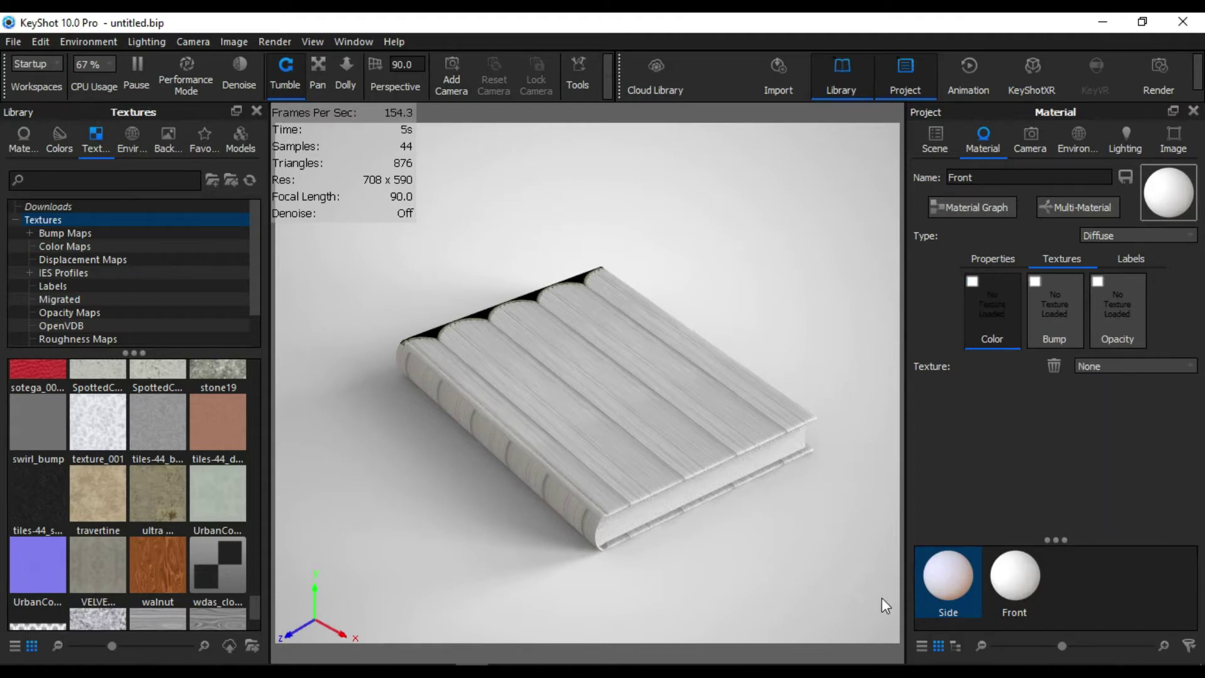
click(1010, 584)
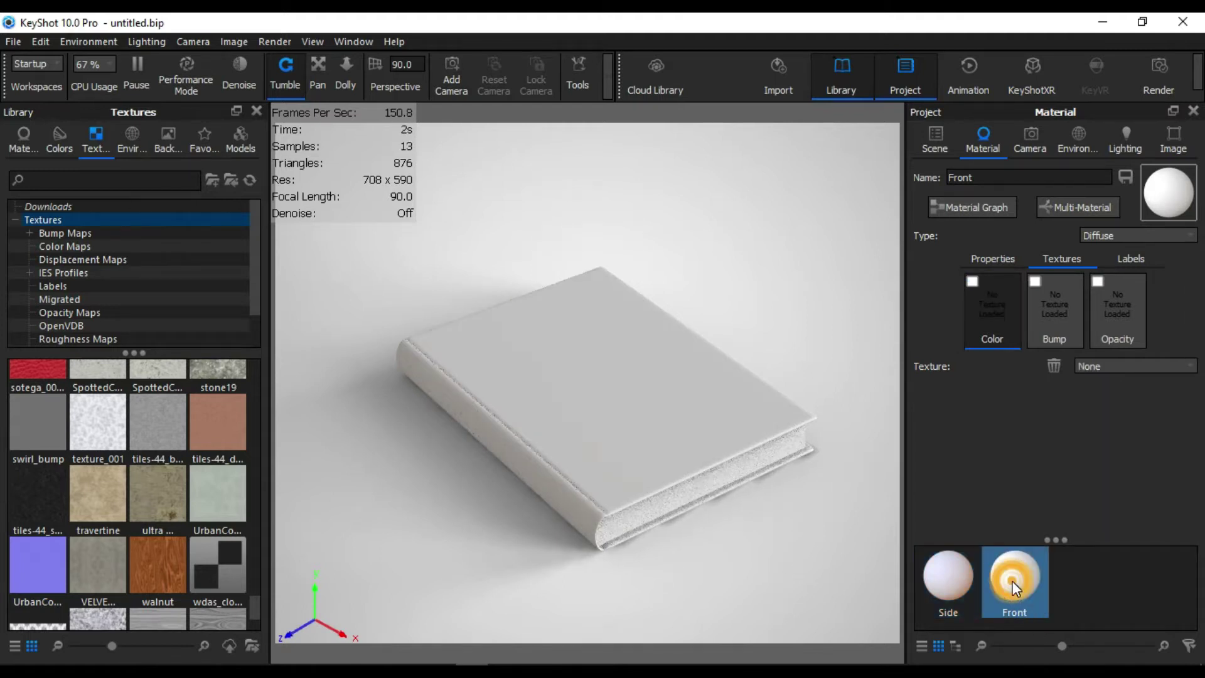
click(944, 138)
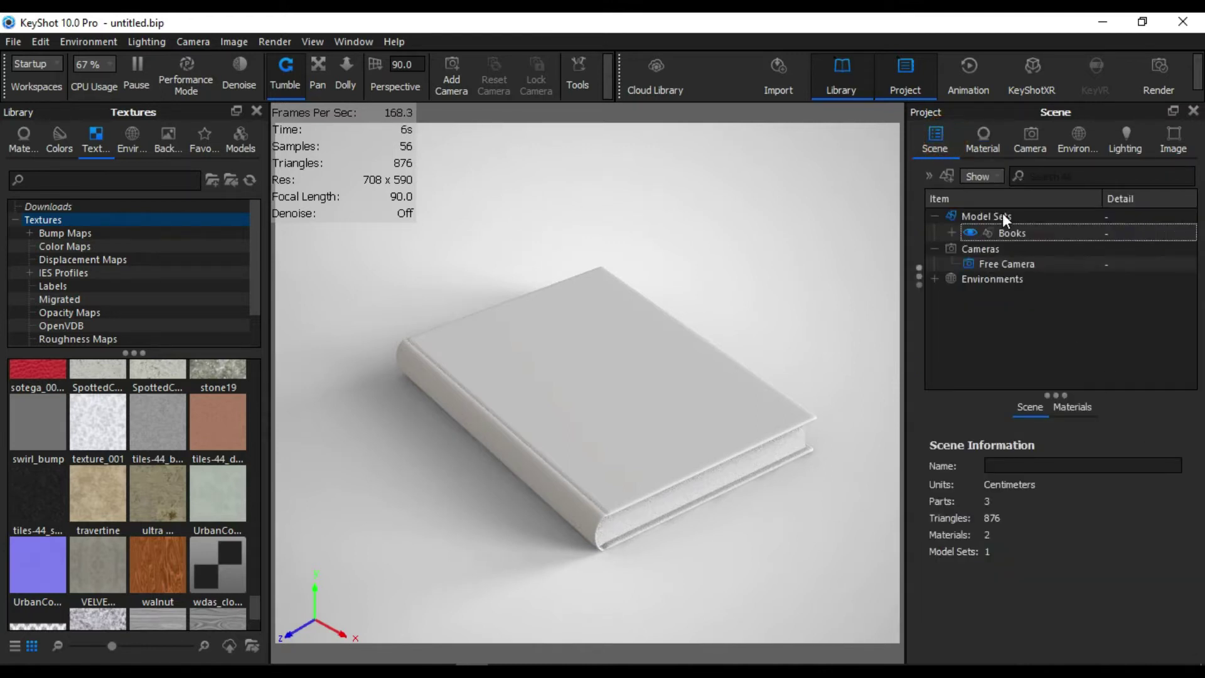
click(991, 141)
click(935, 137)
click(951, 233)
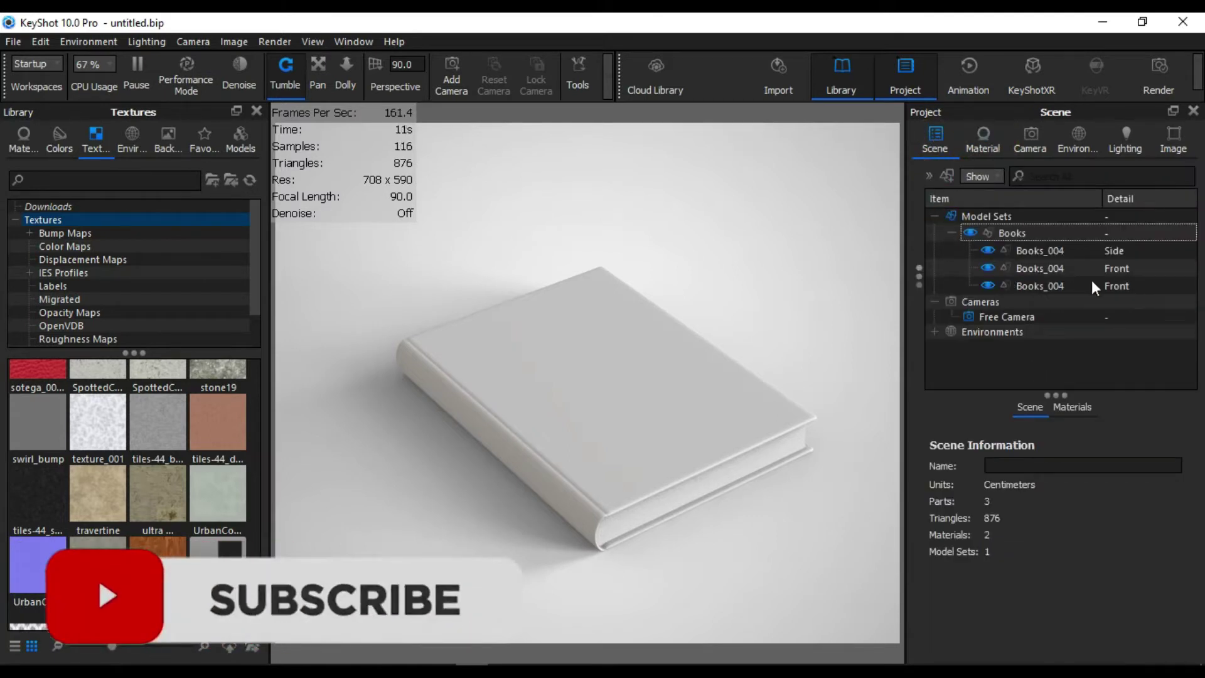
click(1115, 269)
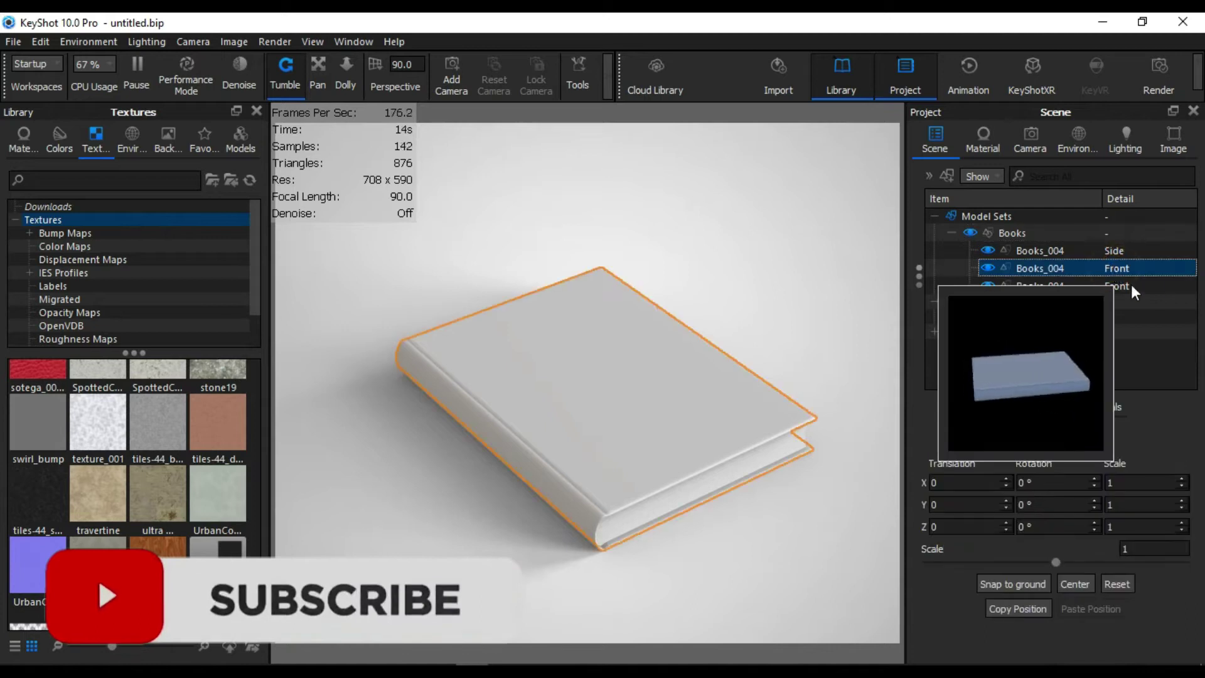
click(1136, 287)
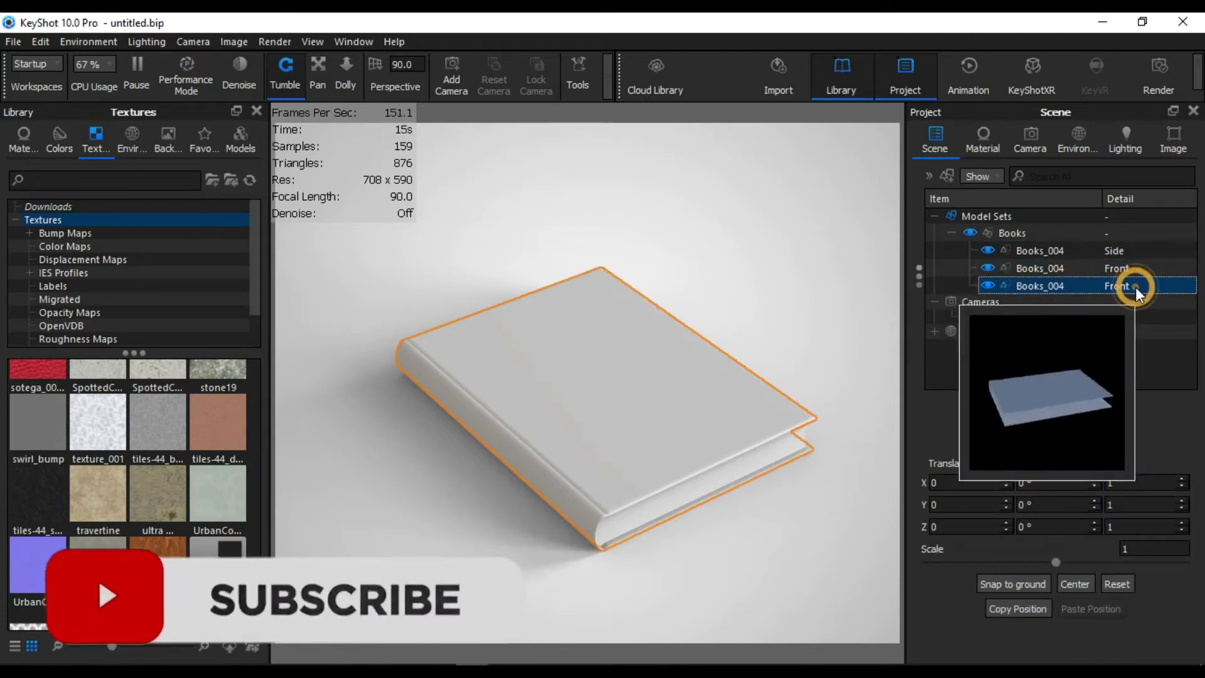
click(1130, 271)
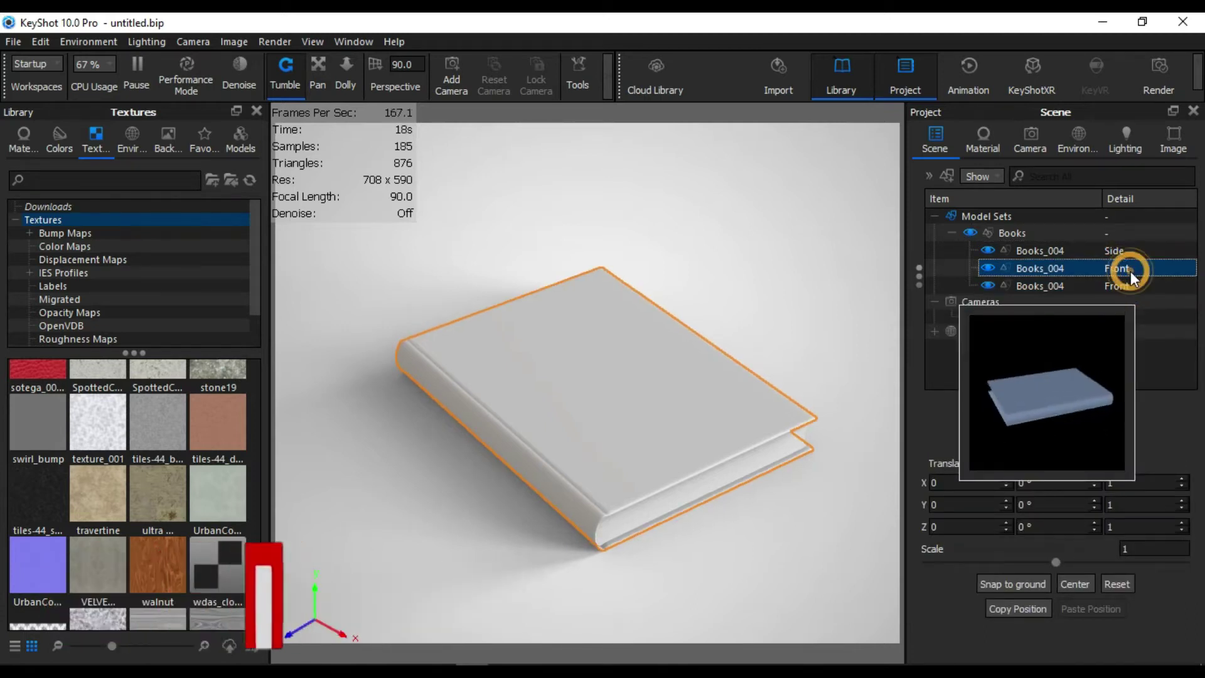
click(1127, 253)
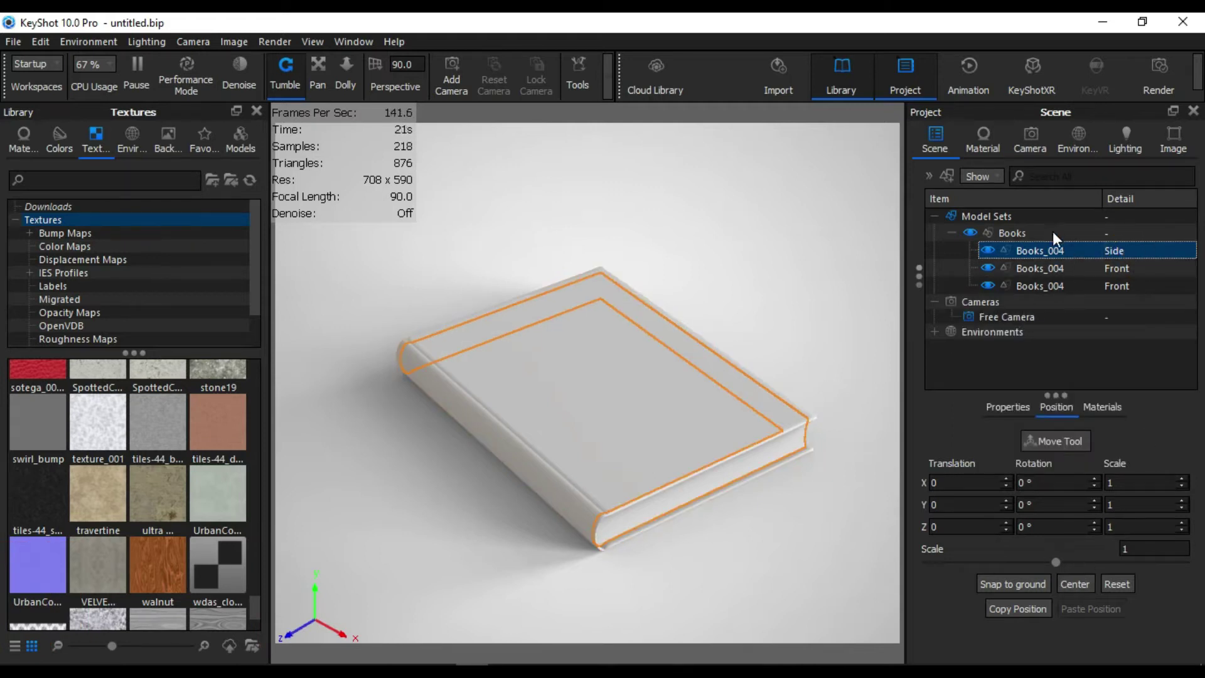
click(999, 144)
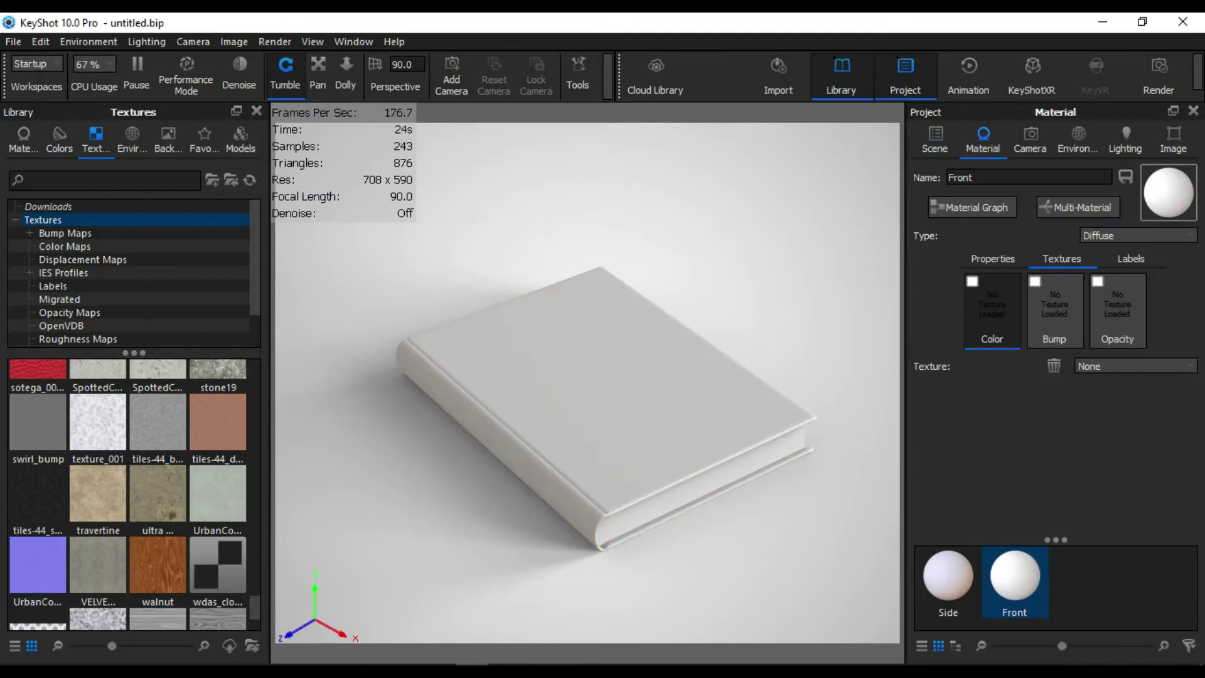
Load Books_side.jpg as the Side material's bump texture, keeping Box mapping
click(1130, 603)
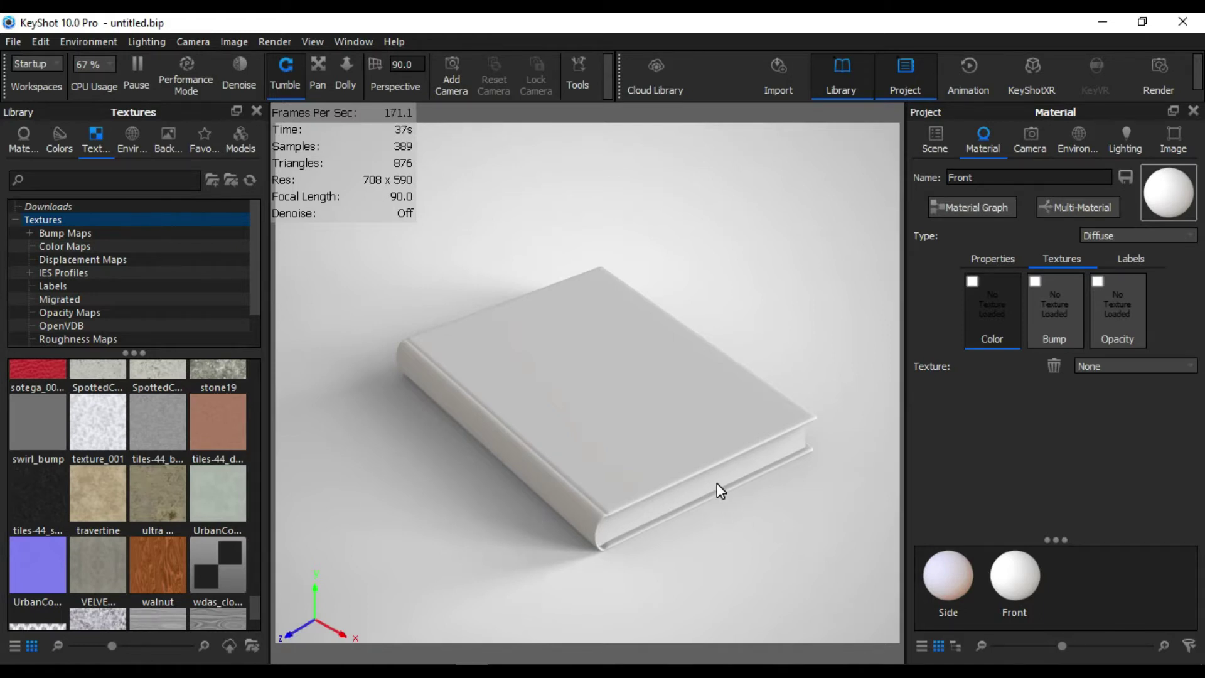
click(963, 571)
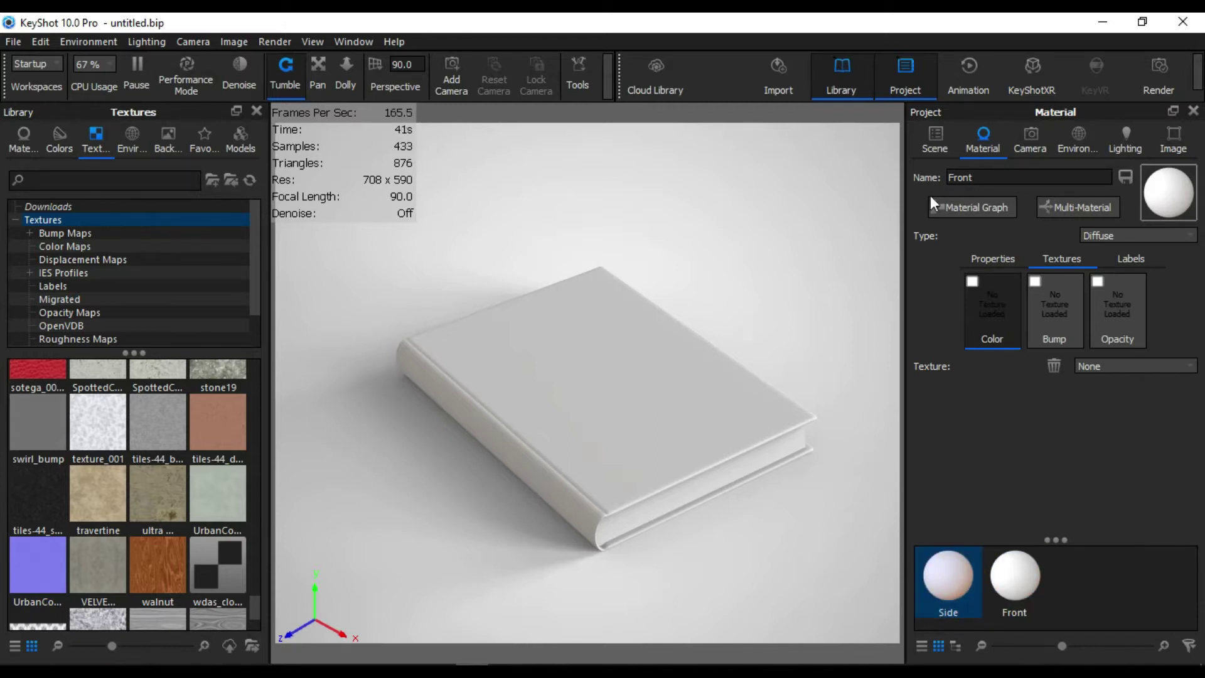
click(950, 592)
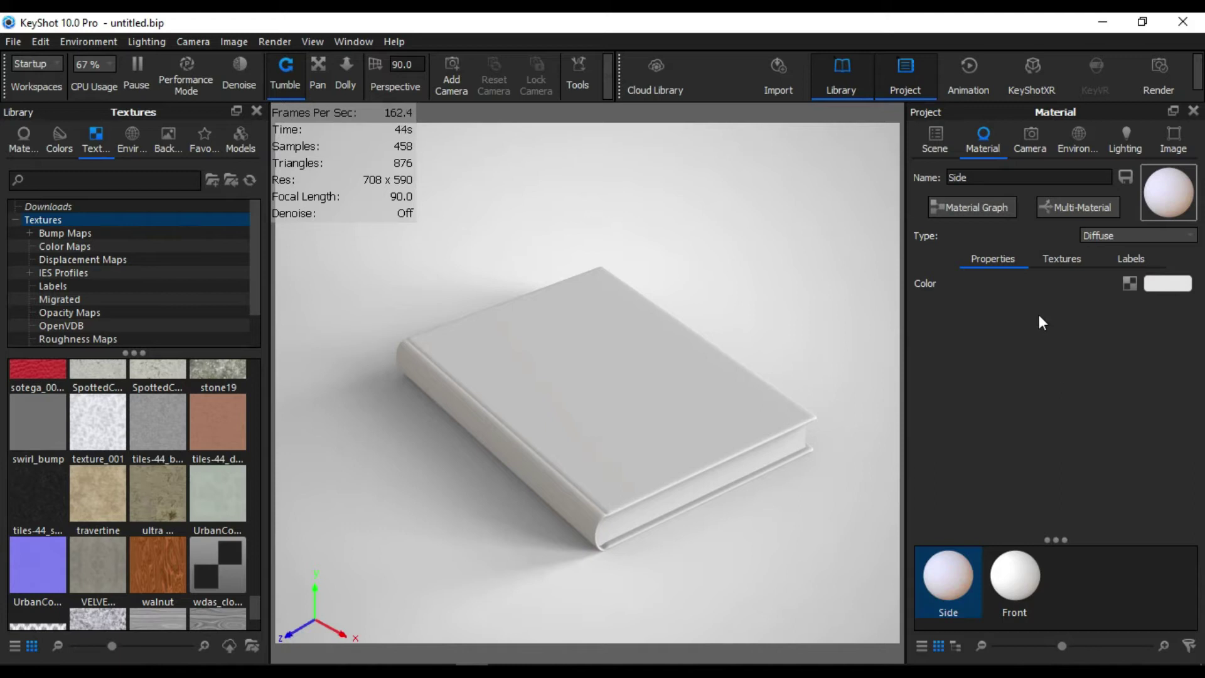
click(1059, 259)
click(1055, 306)
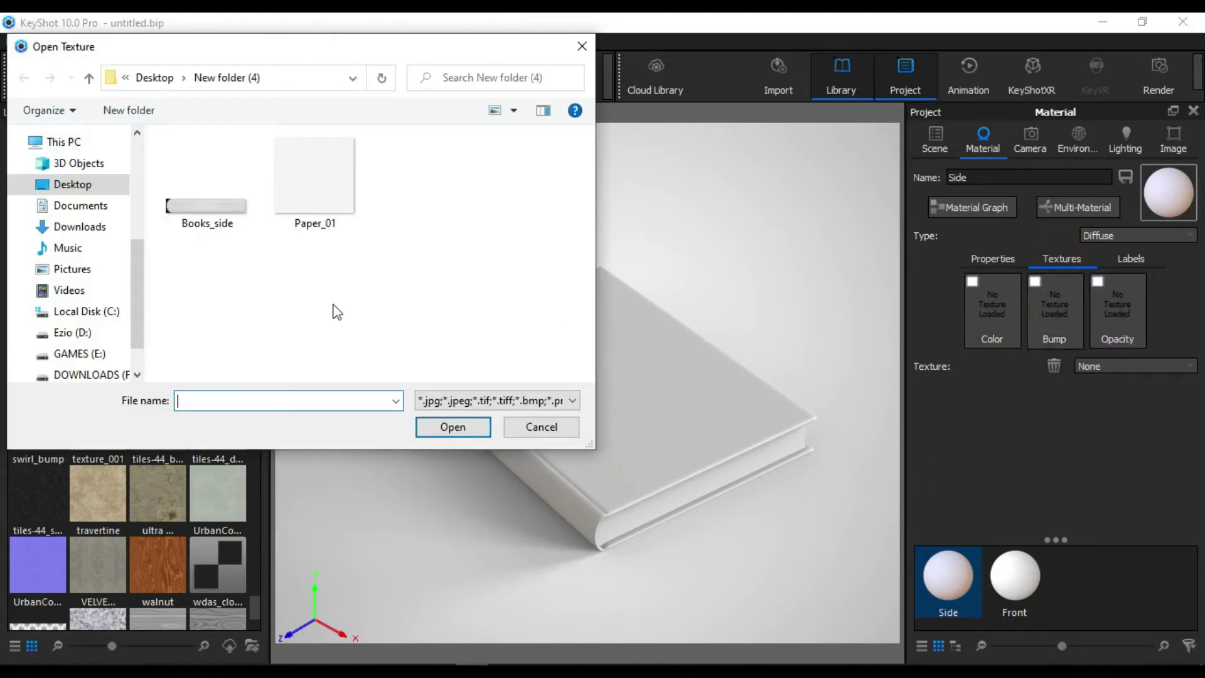
click(214, 207)
click(448, 429)
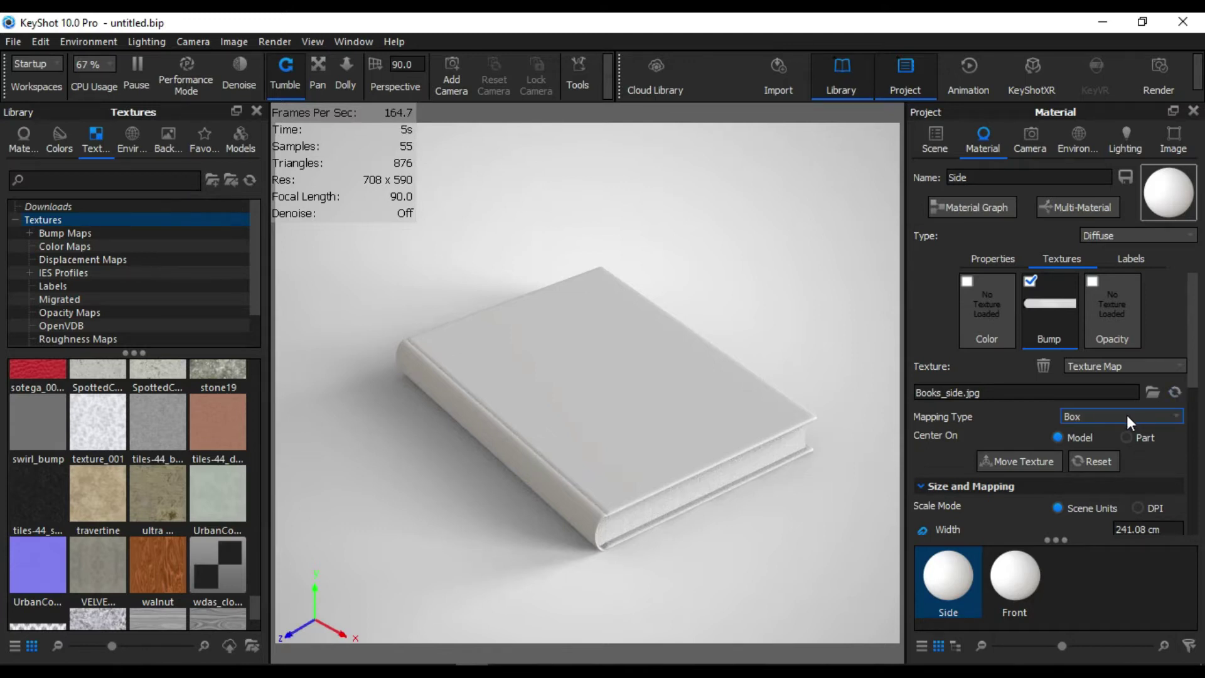
click(1178, 416)
click(1178, 417)
Set the Books_side bump mapping to Planar after briefly trying UV
scroll(1185, 377, down, 1)
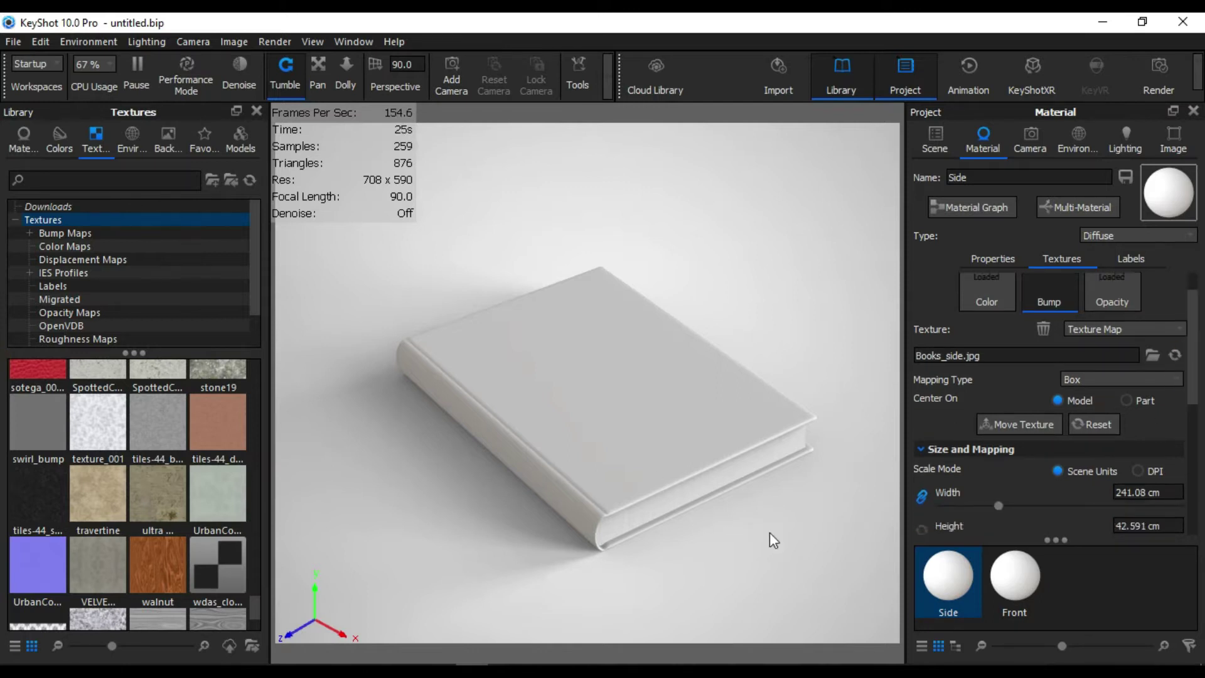
drag(777, 531, 752, 530)
scroll(735, 512, up, 2)
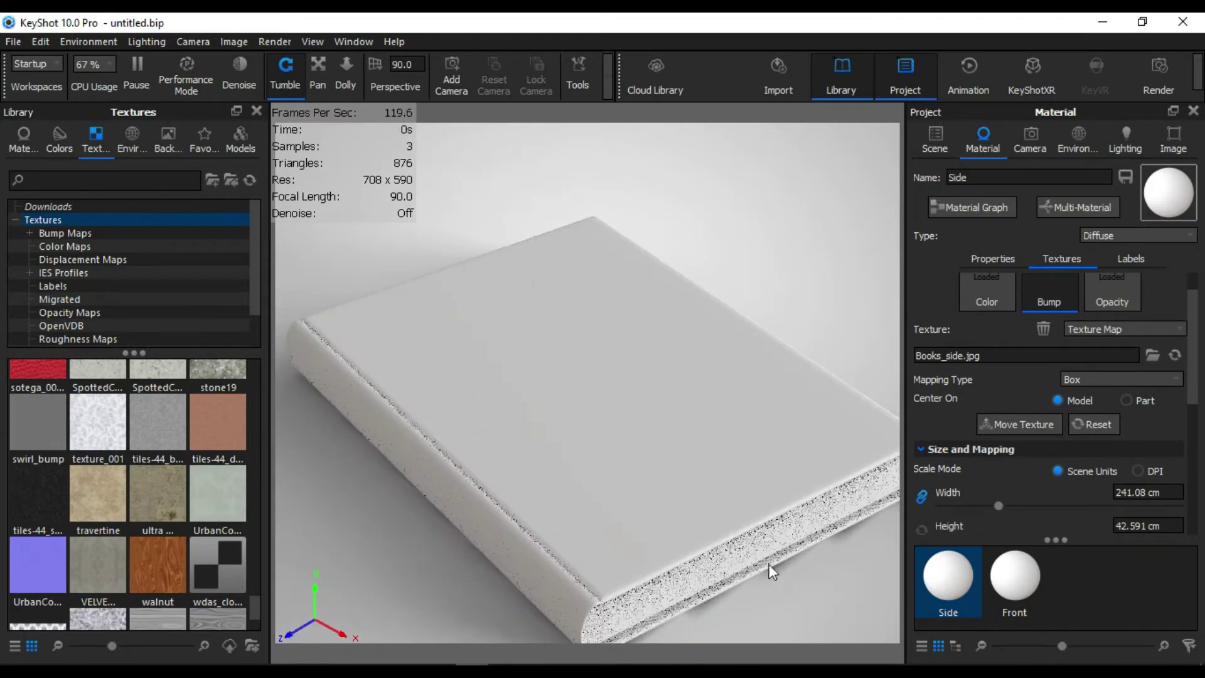
scroll(769, 564, up, 2)
scroll(709, 461, up, 2)
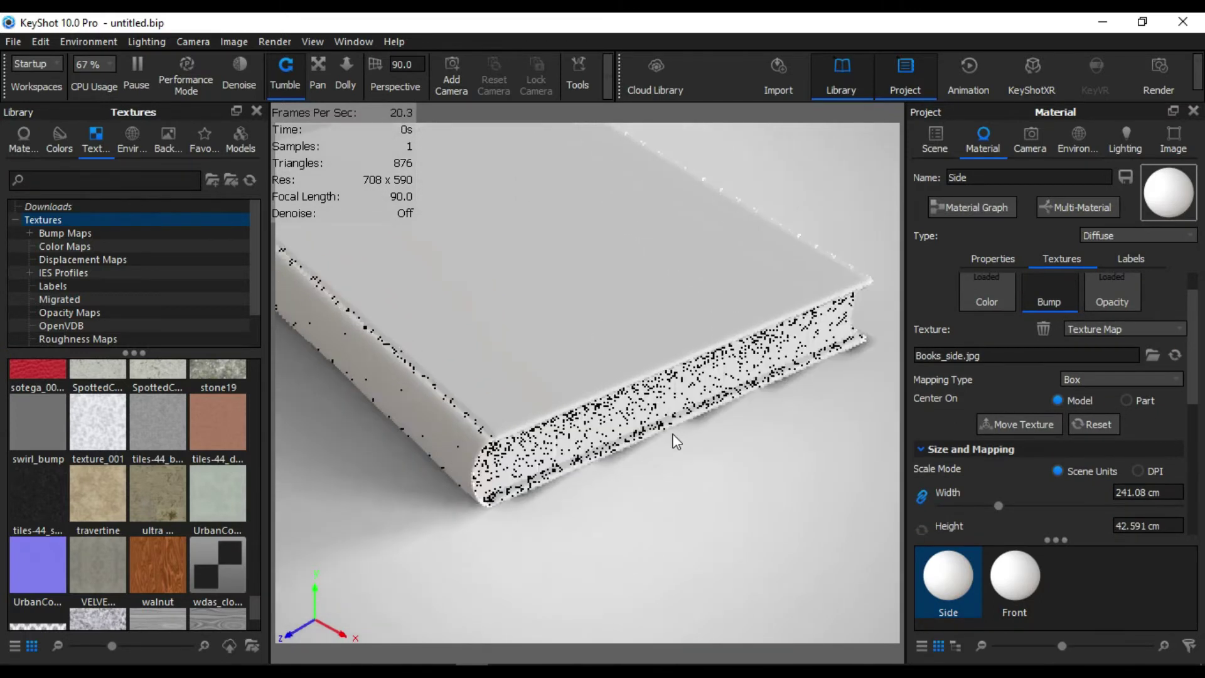
scroll(678, 452, up, 2)
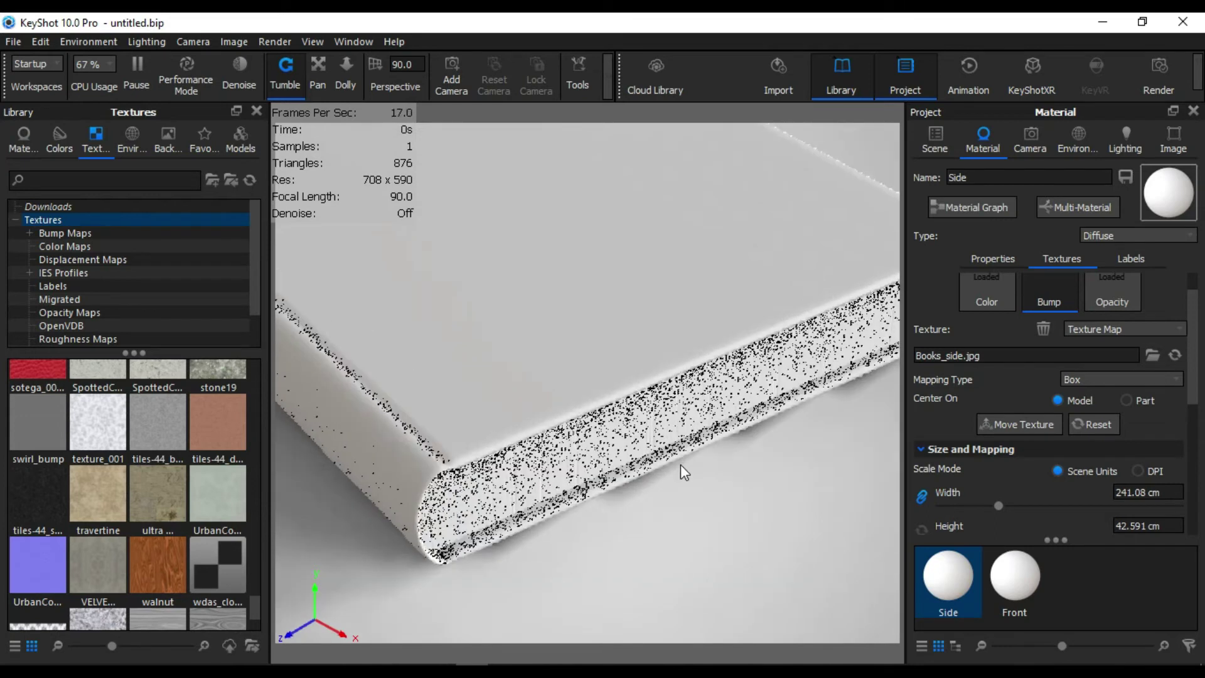
click(1136, 379)
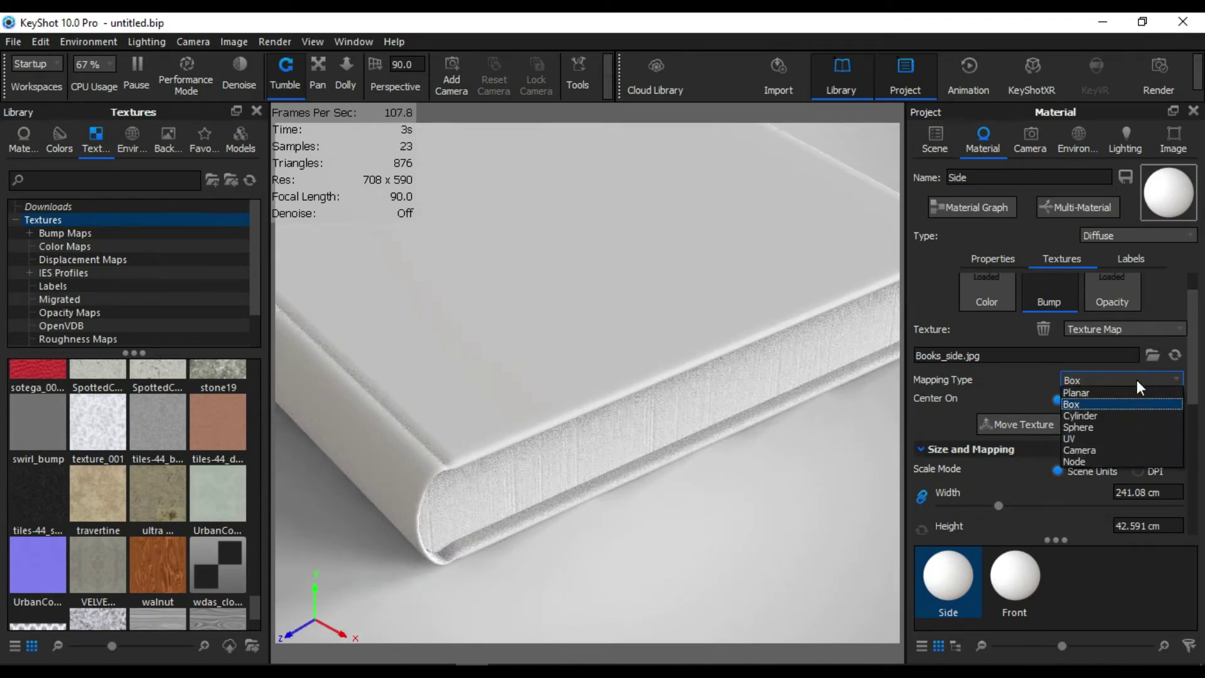
click(1105, 439)
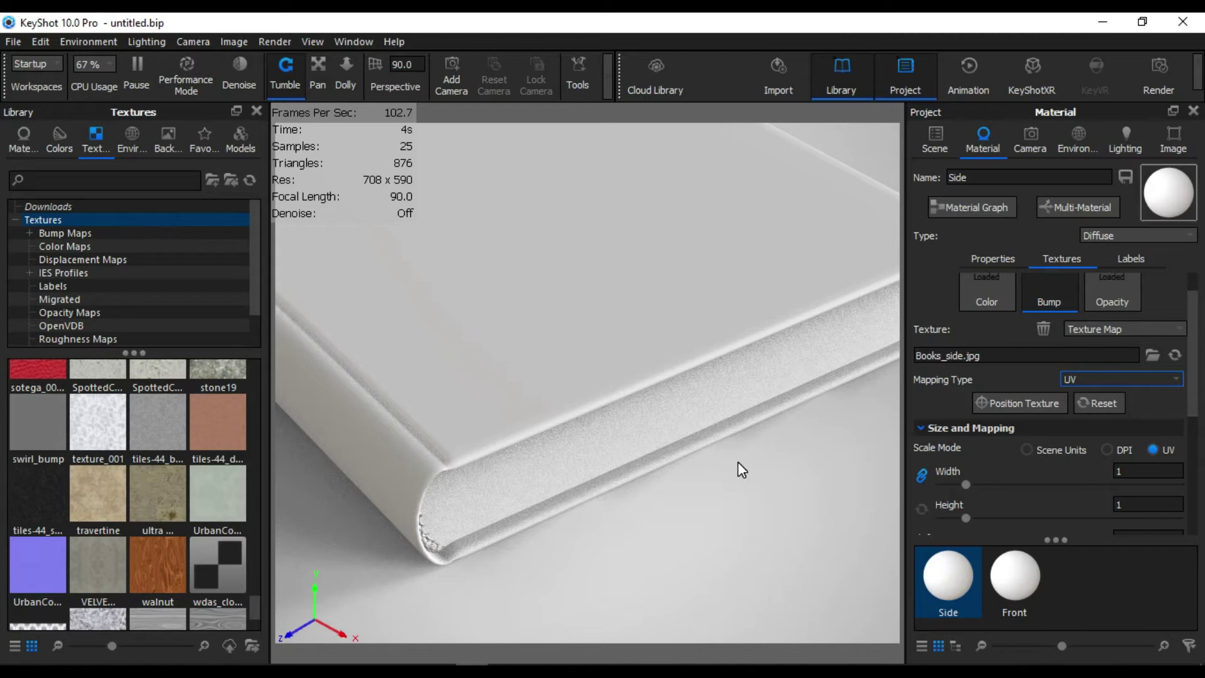
click(1102, 379)
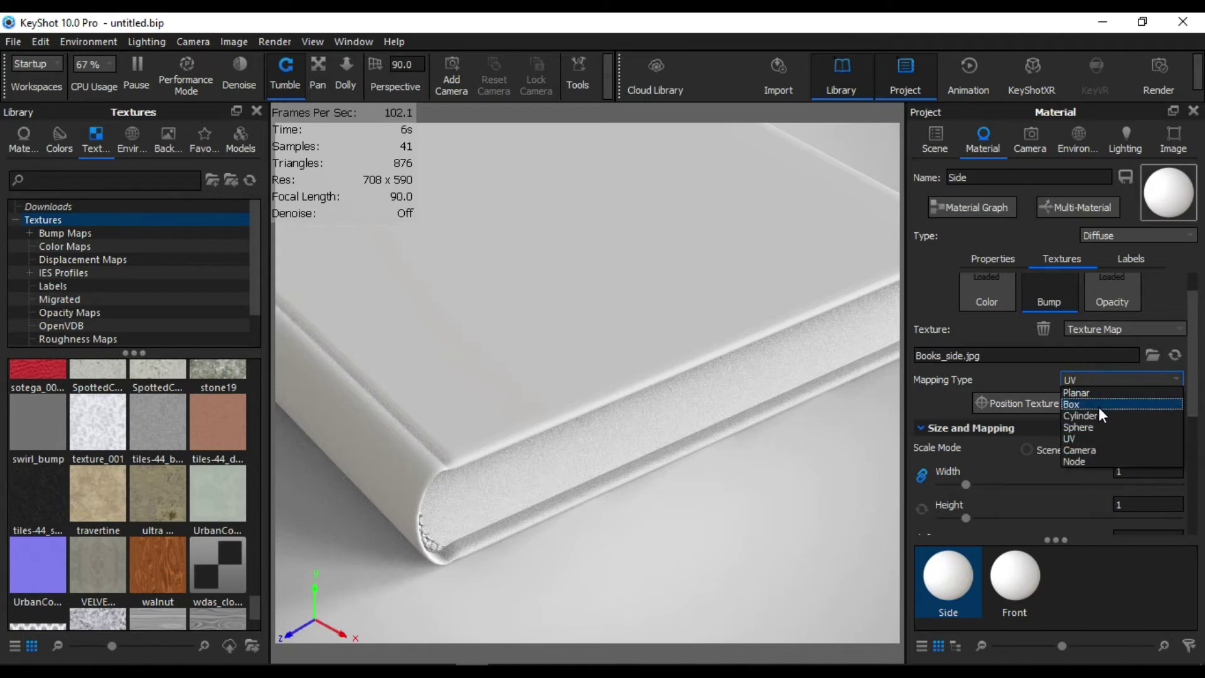
click(1100, 391)
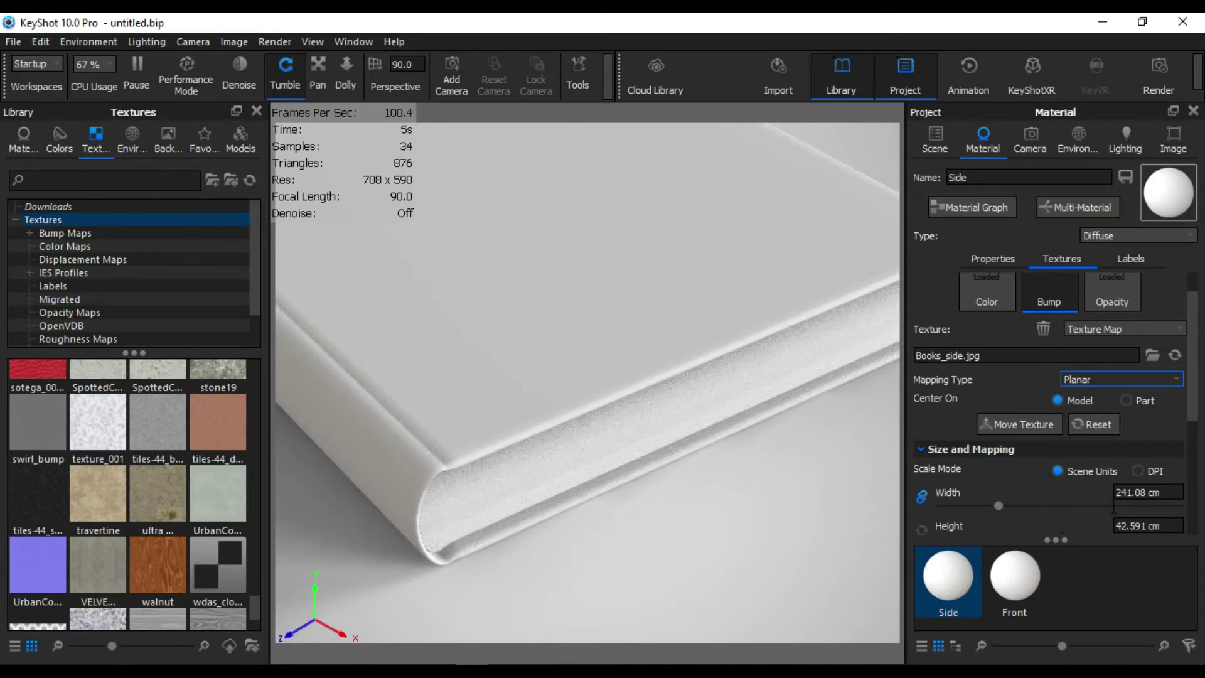
Shrink the bump texture width to 12.44 cm
drag(994, 506, 941, 507)
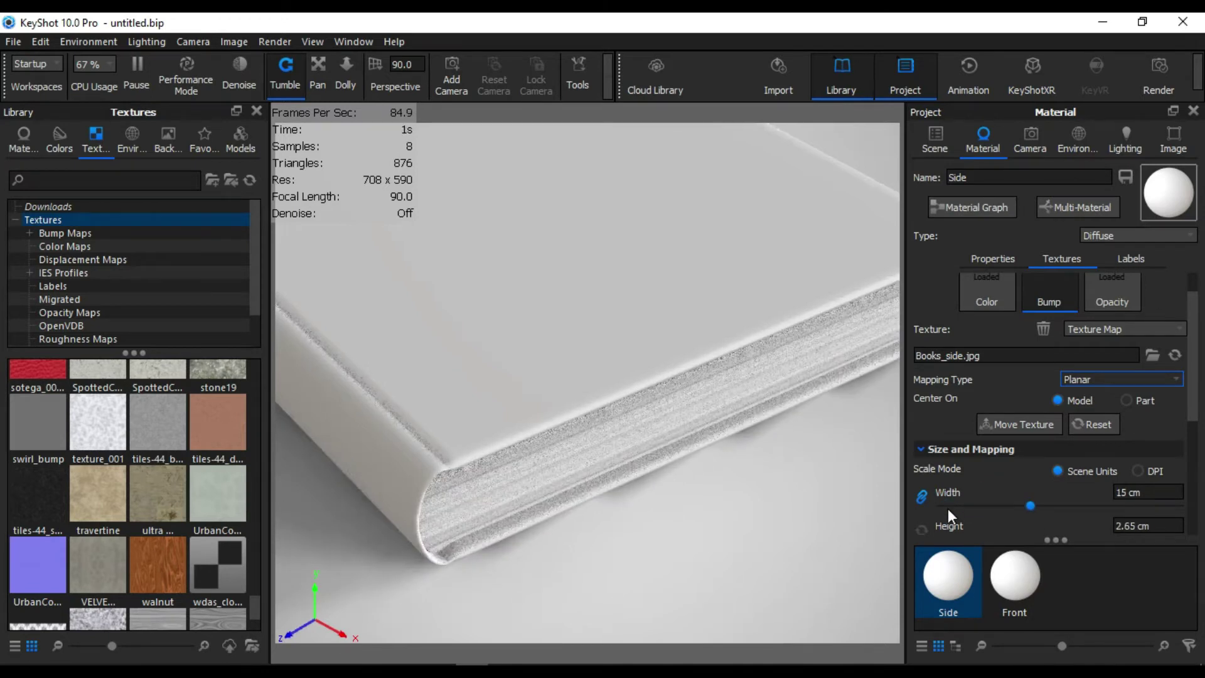
drag(1023, 509, 1017, 509)
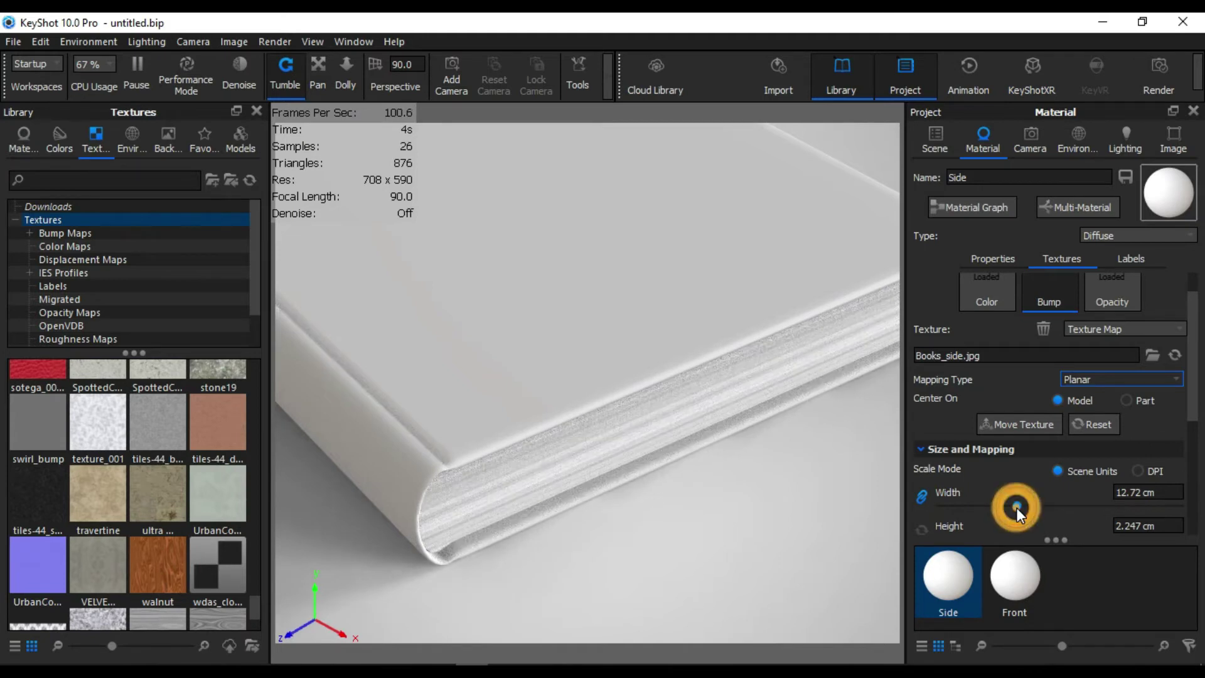
drag(1016, 507, 1015, 508)
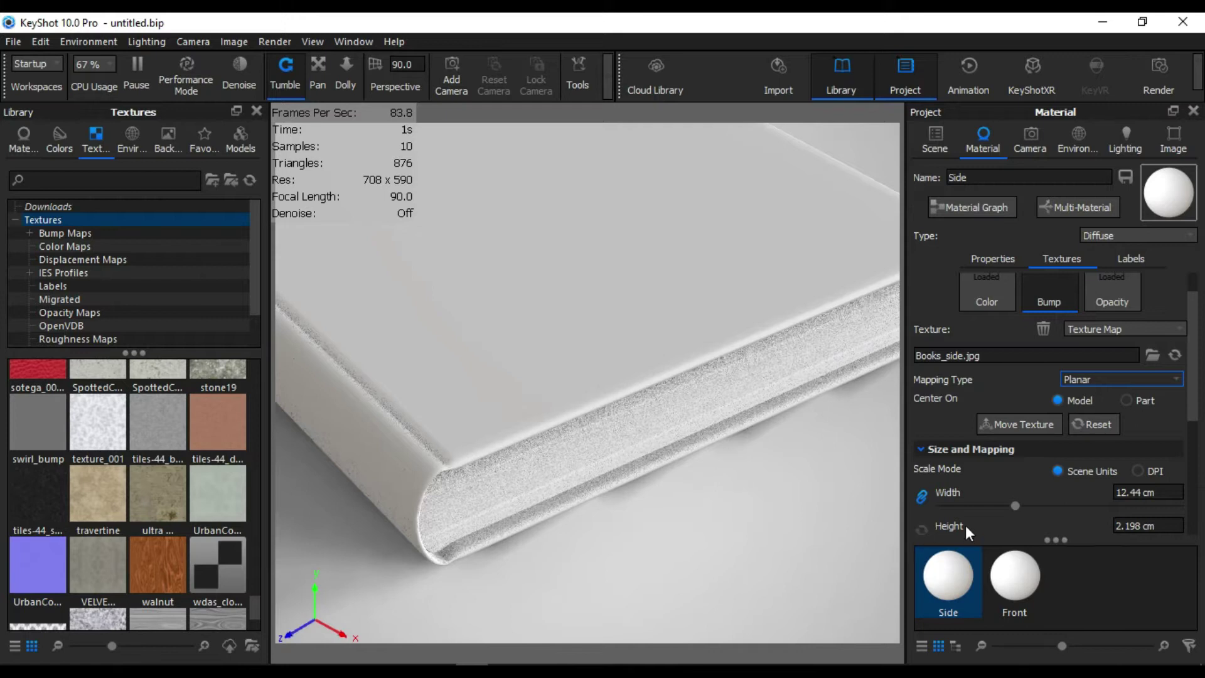
Orbit to see the whole book, then deselect it and collapse Books in the scene tree
mouse_move(613, 549)
mouse_down()
mouse_move(664, 560)
mouse_move(675, 546)
mouse_move(708, 602)
mouse_move(739, 559)
mouse_move(788, 581)
mouse_move(756, 577)
mouse_move(760, 597)
mouse_up()
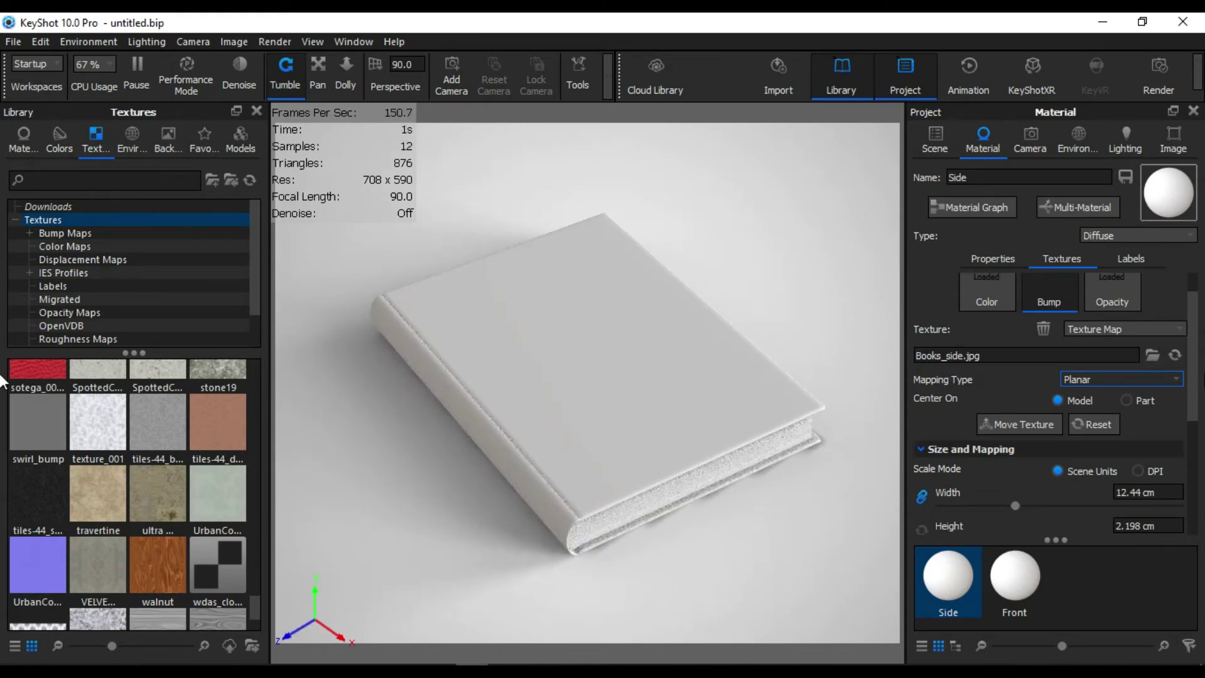
scroll(1189, 395, up, 1)
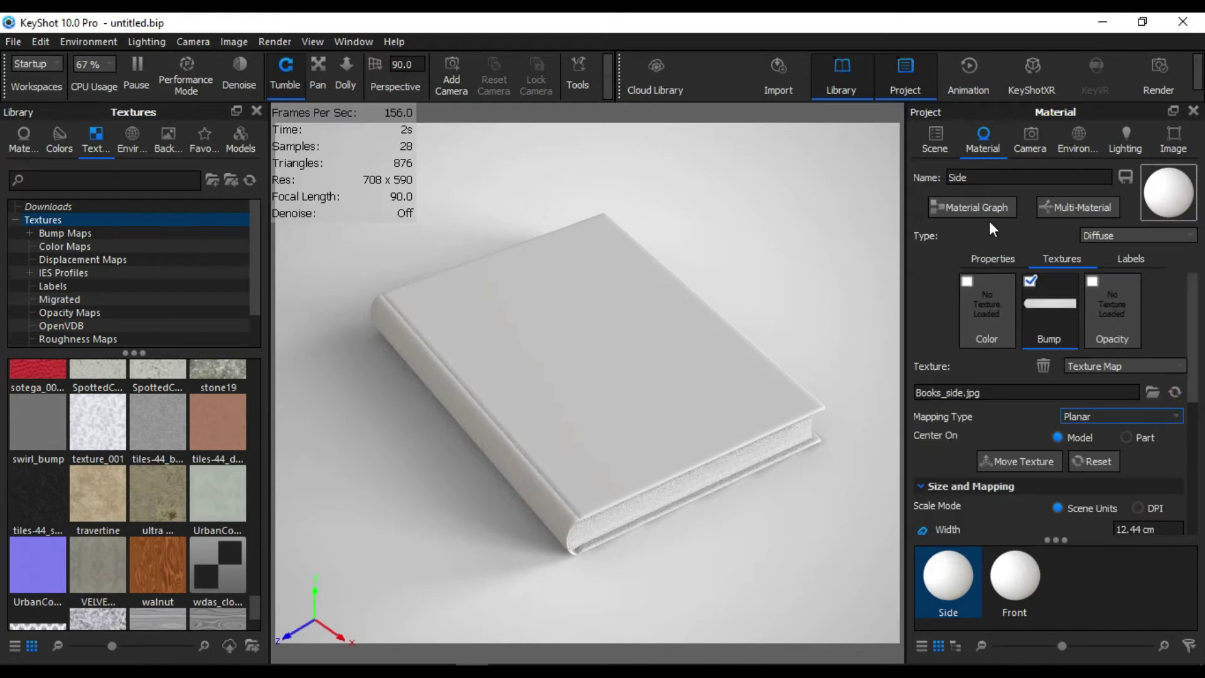
click(935, 140)
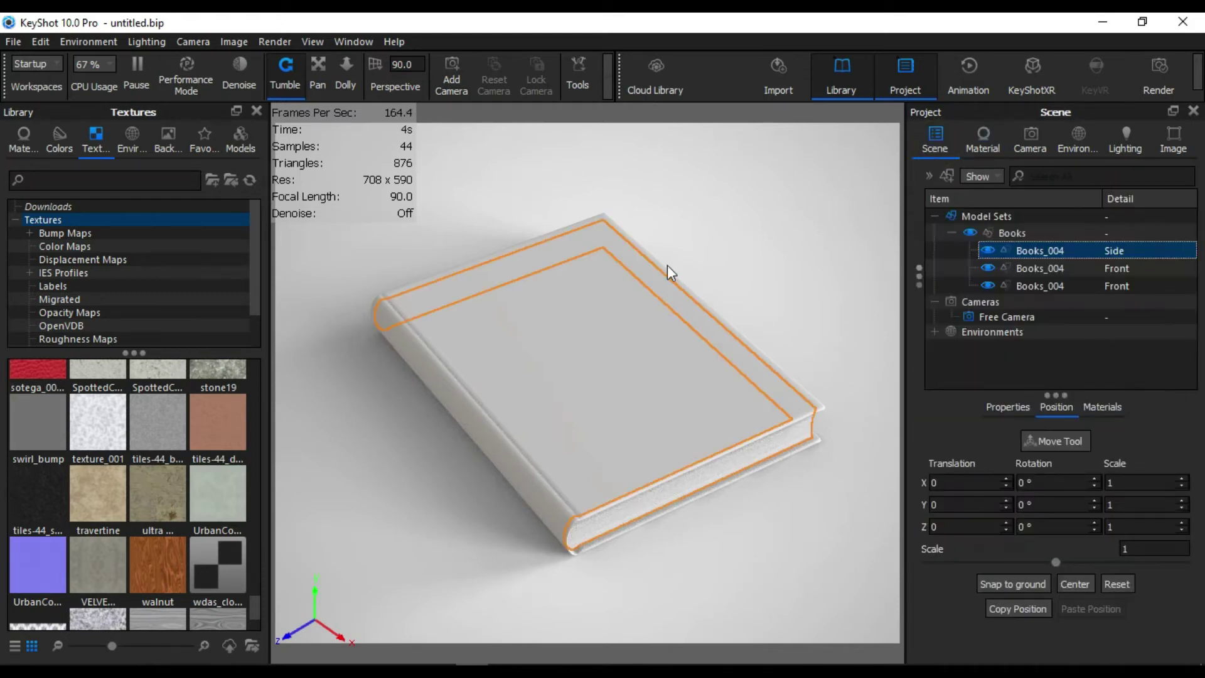
click(755, 208)
click(952, 232)
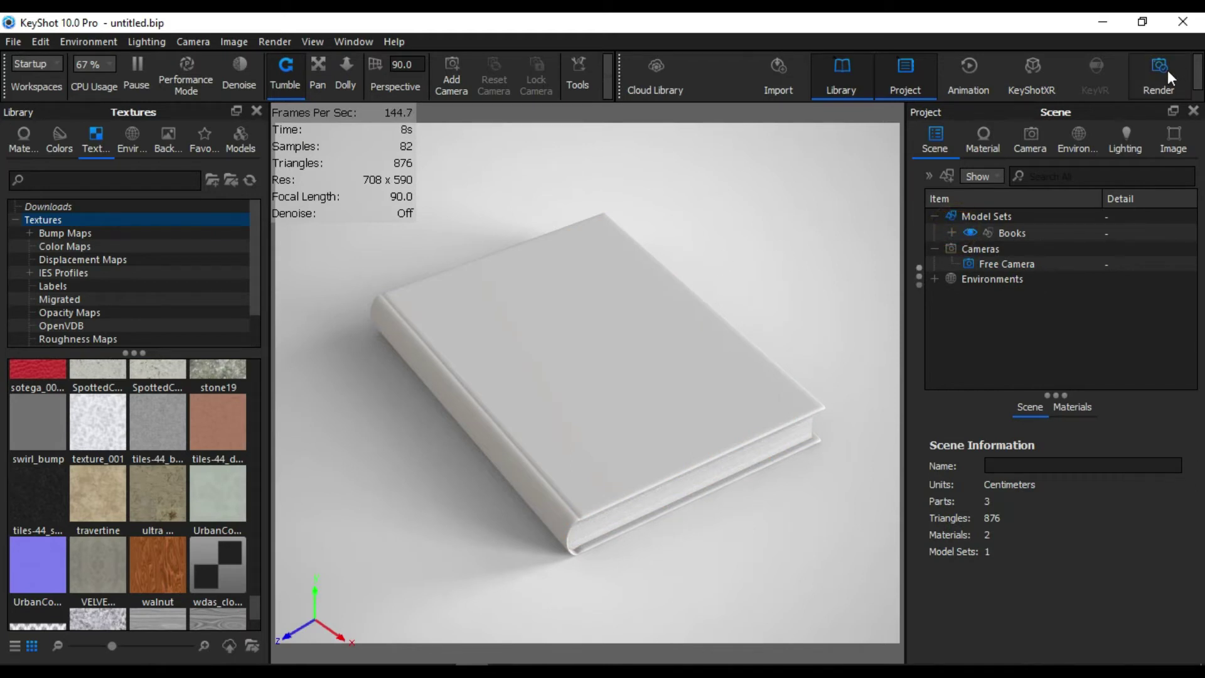
Enable the Clown pass and add render passes to the PSD in render settings
key(ctrl+p)
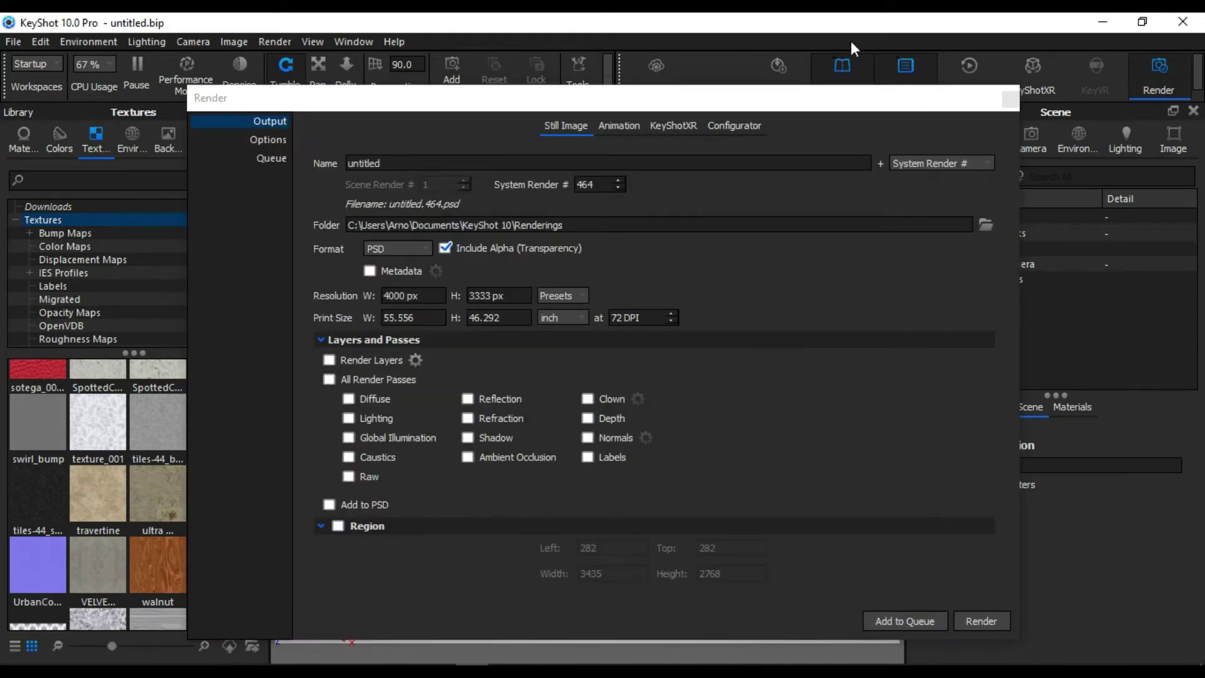
click(588, 400)
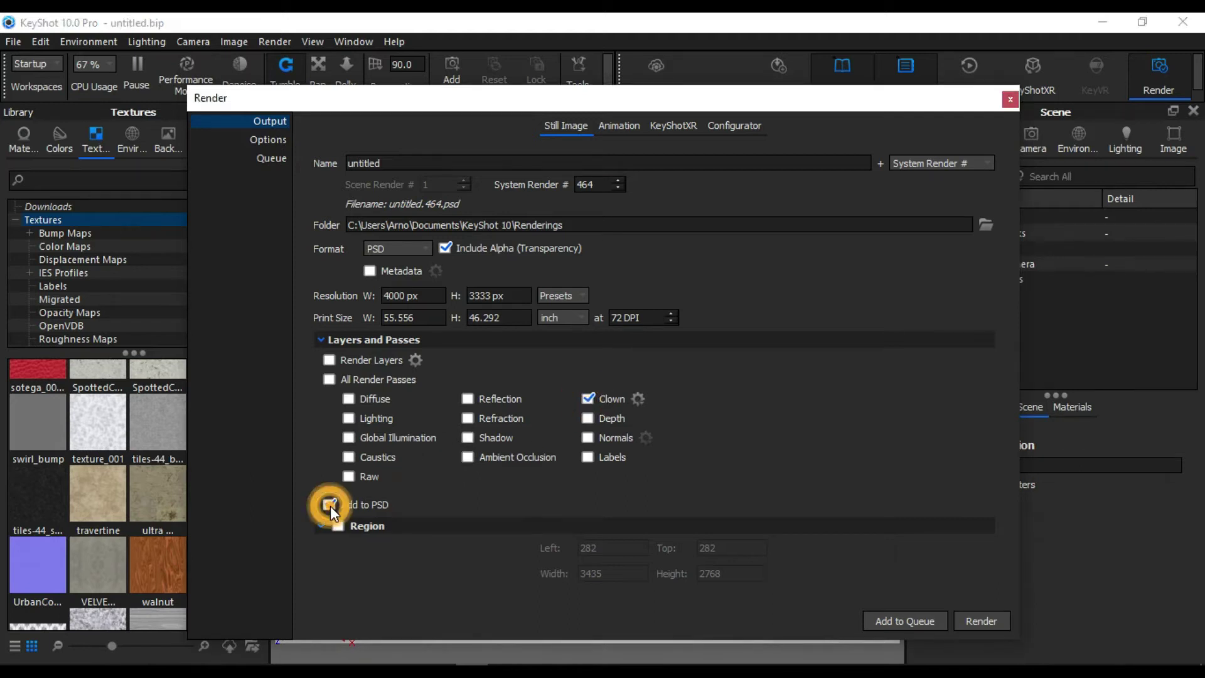
click(270, 139)
click(470, 245)
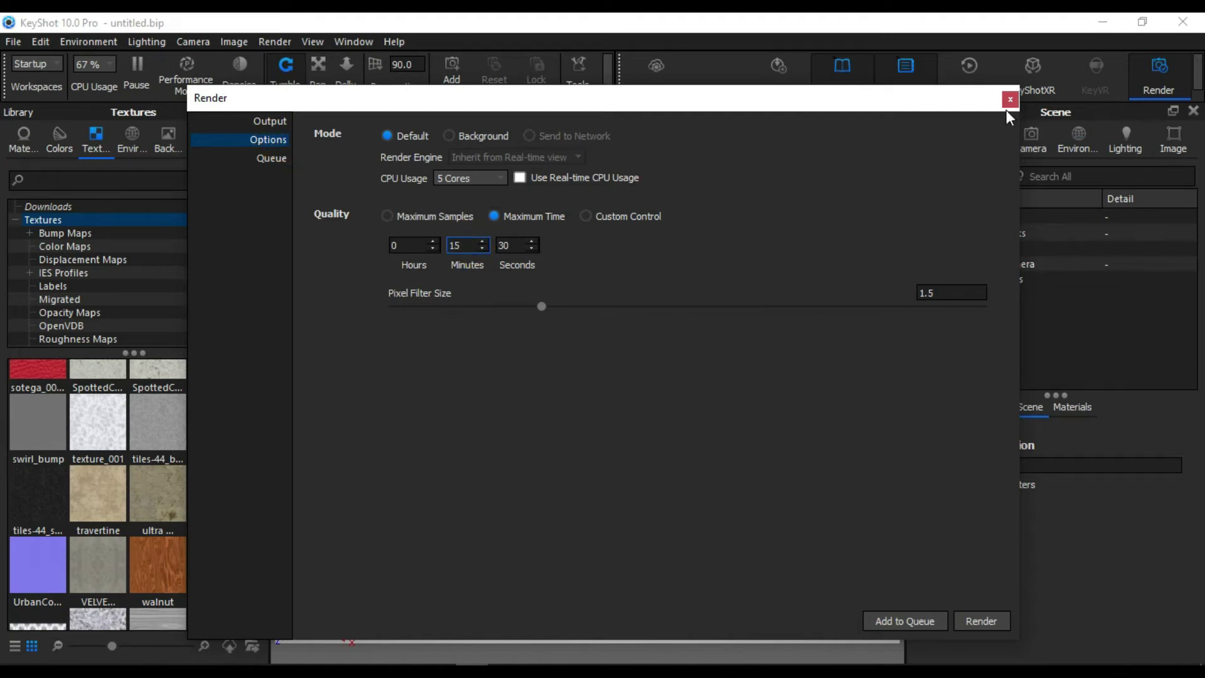
click(264, 121)
Name the output 'Book' and start the 4000×3333 PSD render
double_click(385, 162)
text(Book)
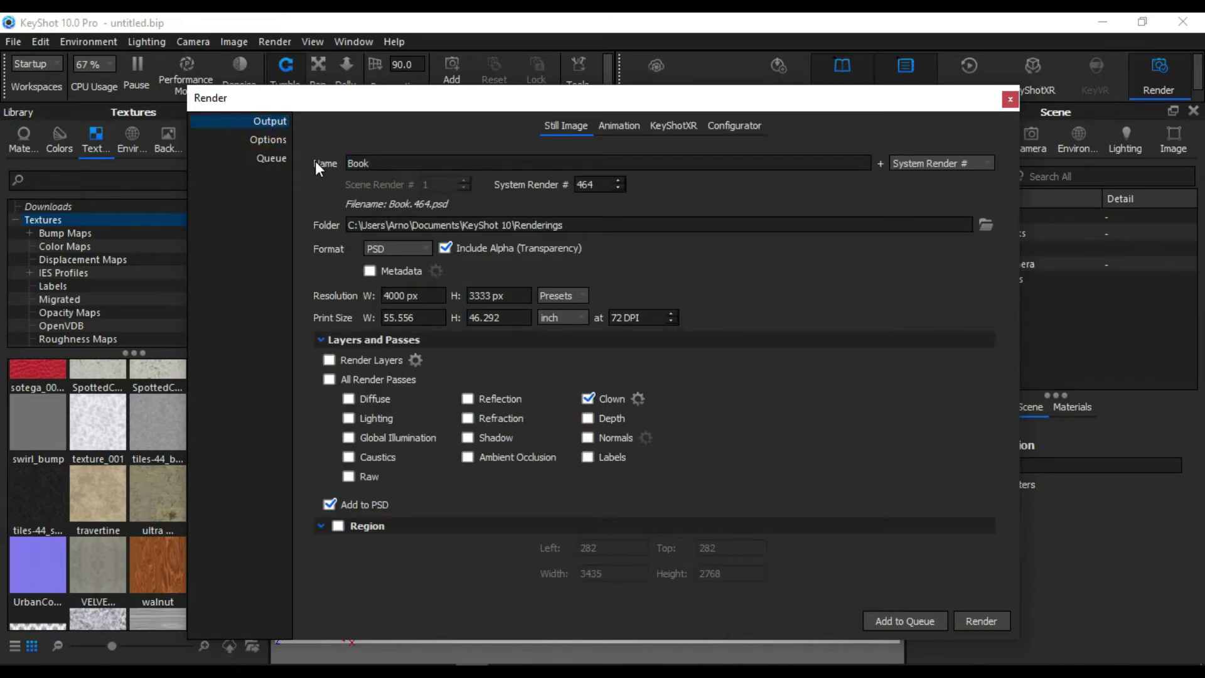
click(993, 619)
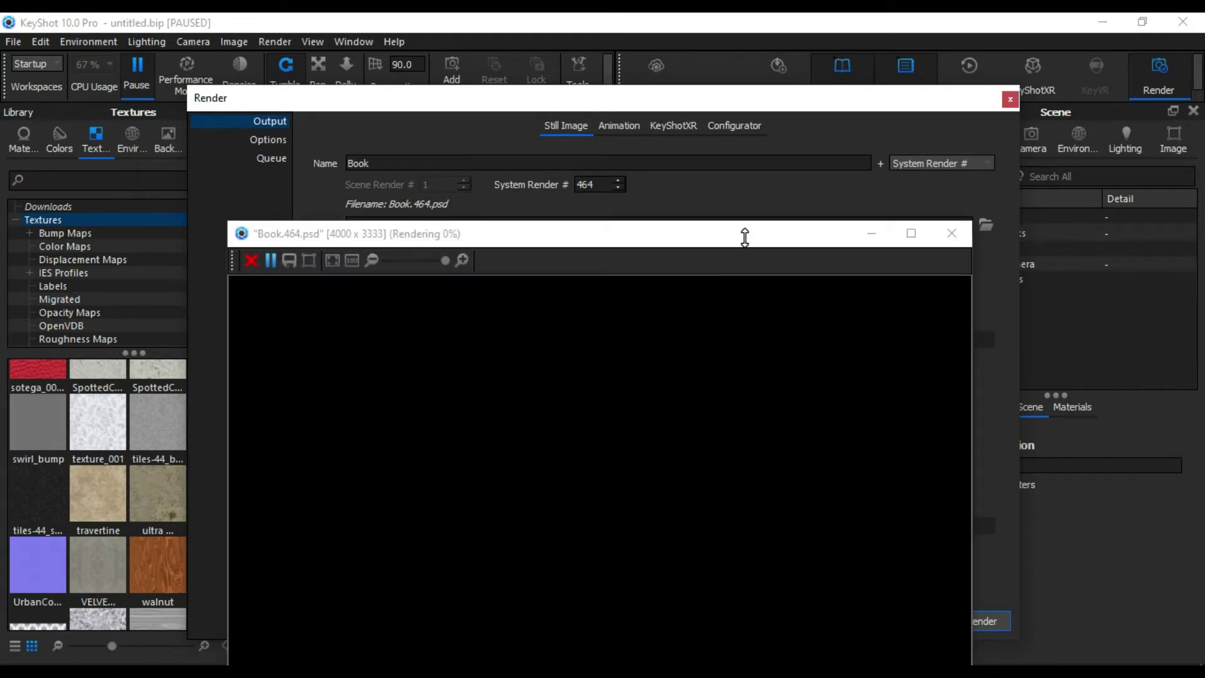
Move the KeyShot render window higher and zoom the preview out to 23%
drag(744, 237, 782, 73)
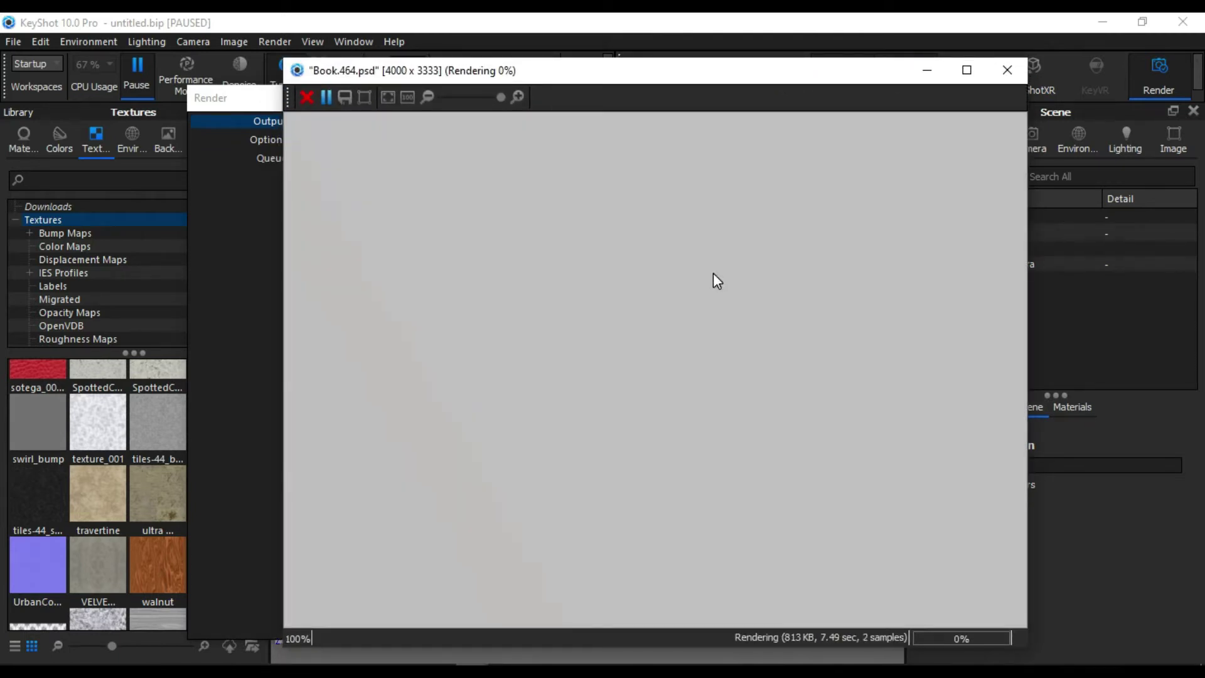
scroll(730, 337, down, 2)
scroll(730, 361, down, 3)
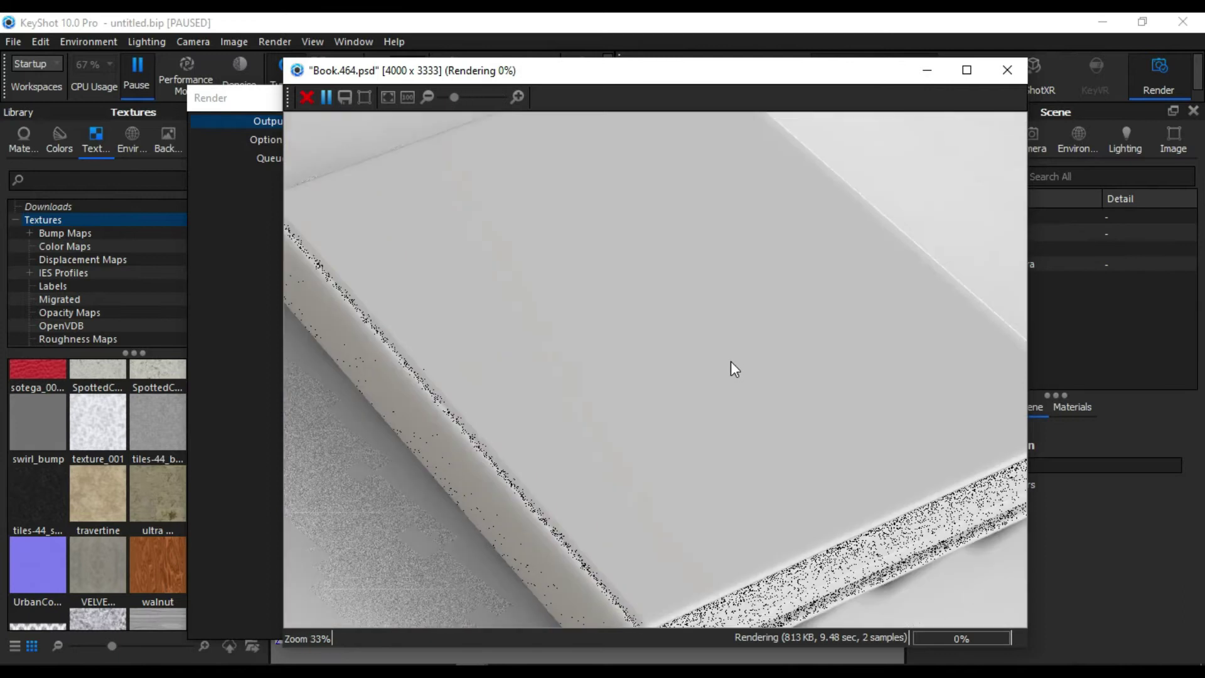
scroll(731, 361, down, 2)
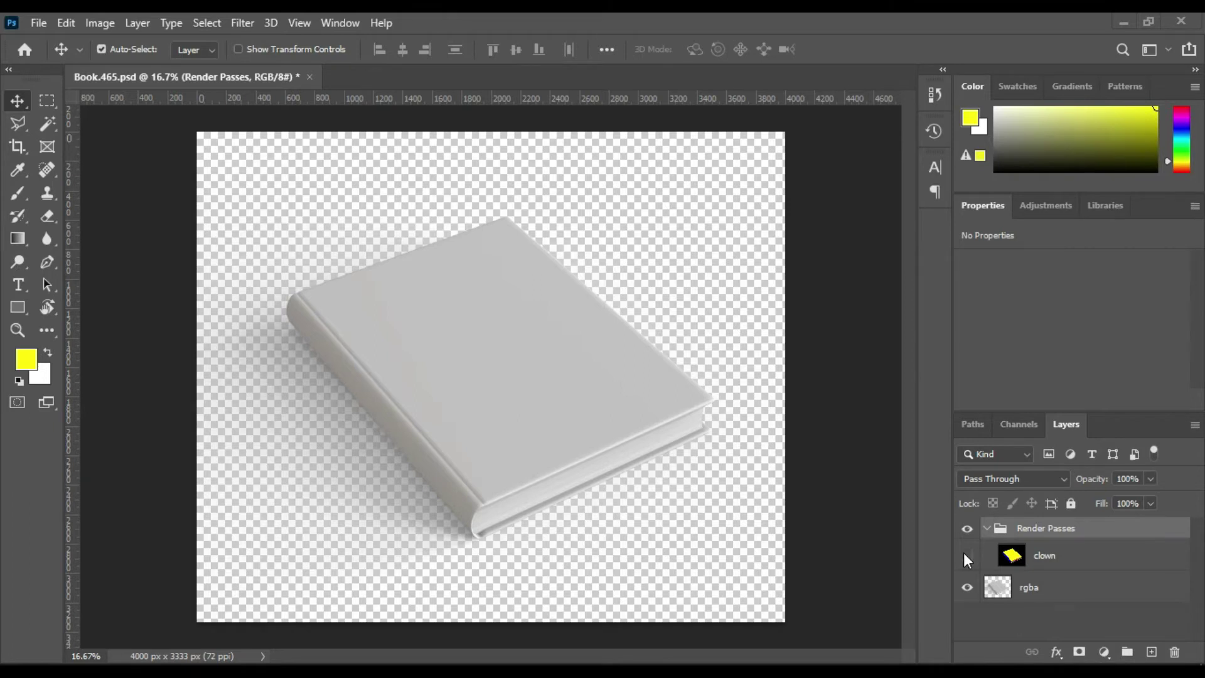
Toggle the clown pass visibility and rename the Render Passes group to Id
click(966, 555)
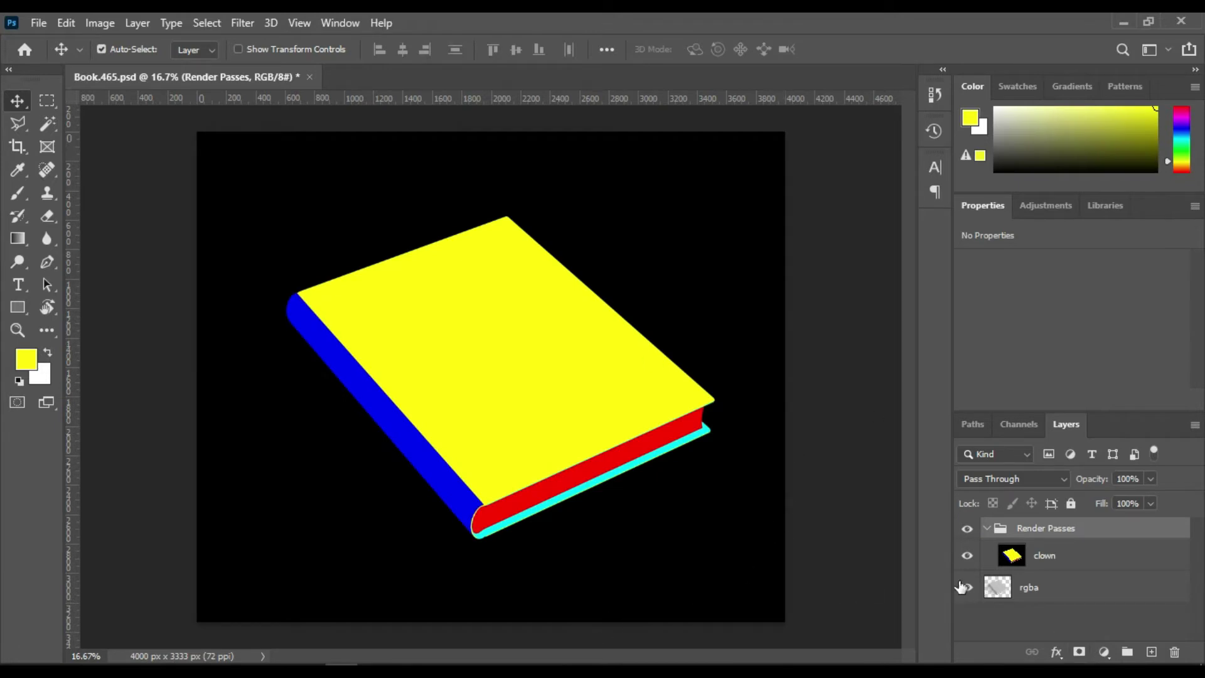
click(967, 555)
double_click(1046, 528)
key(BackSpace)
text(Id)
key(Return)
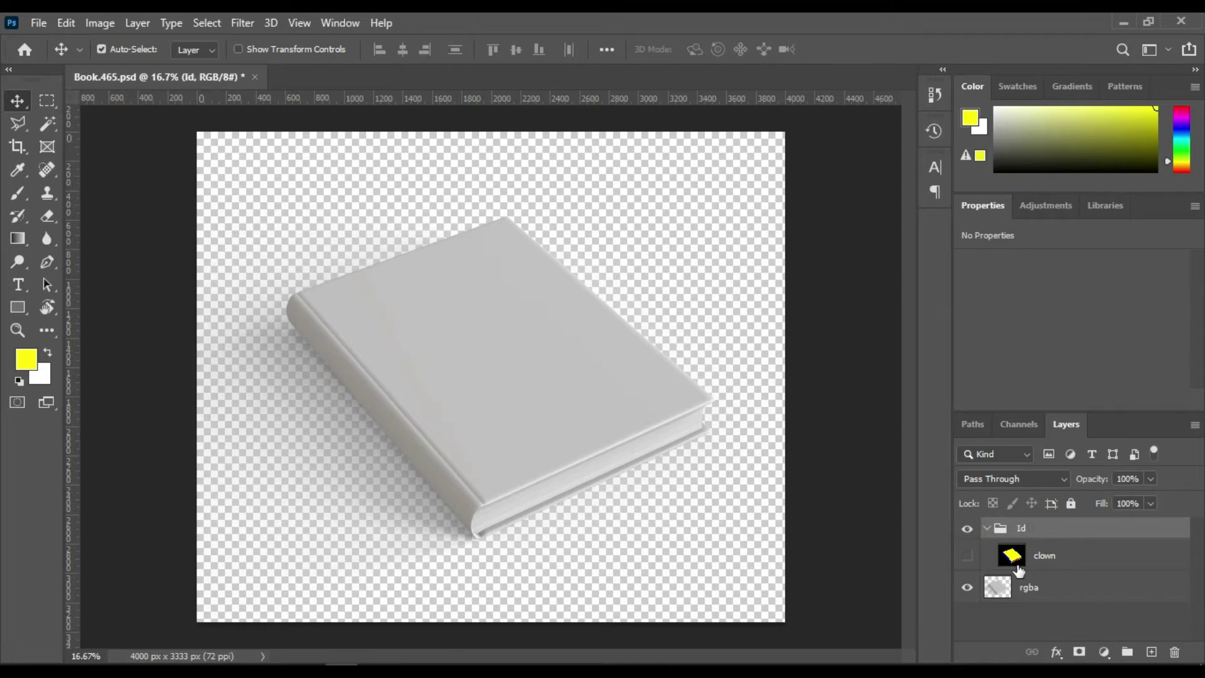
Show the clown pass, magic-wand the black background, and add a layer above rgba
click(1018, 569)
click(966, 555)
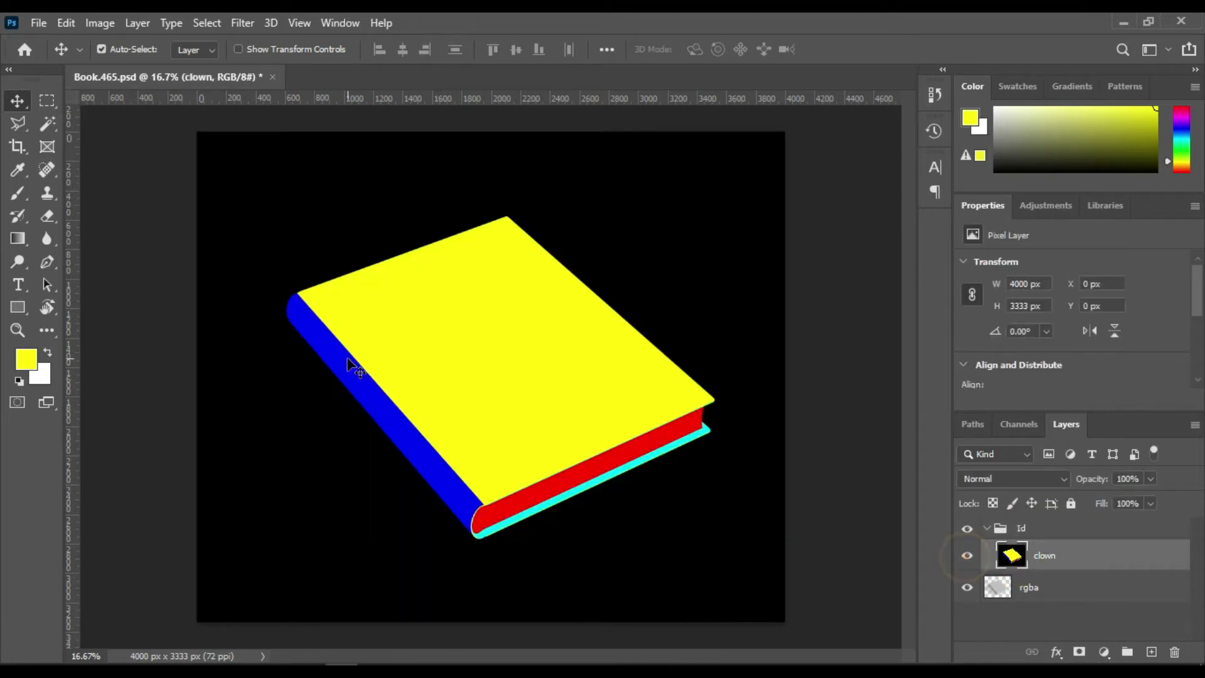
click(41, 122)
click(713, 215)
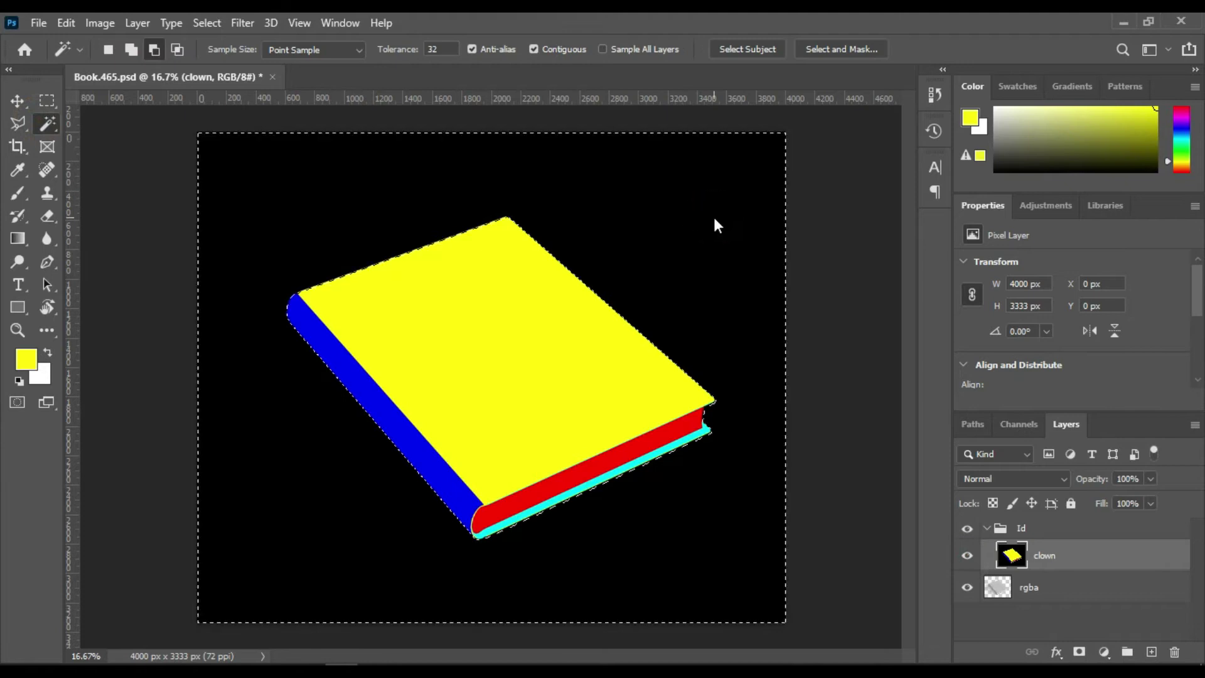
click(986, 587)
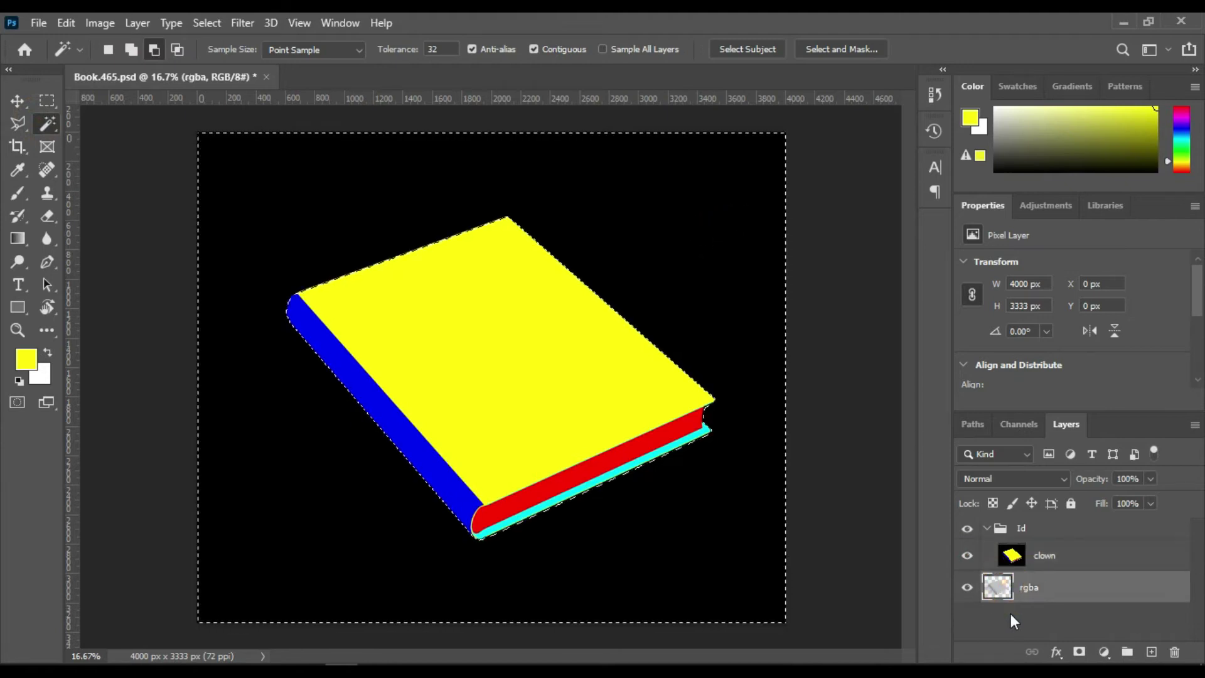
key(ctrl+j)
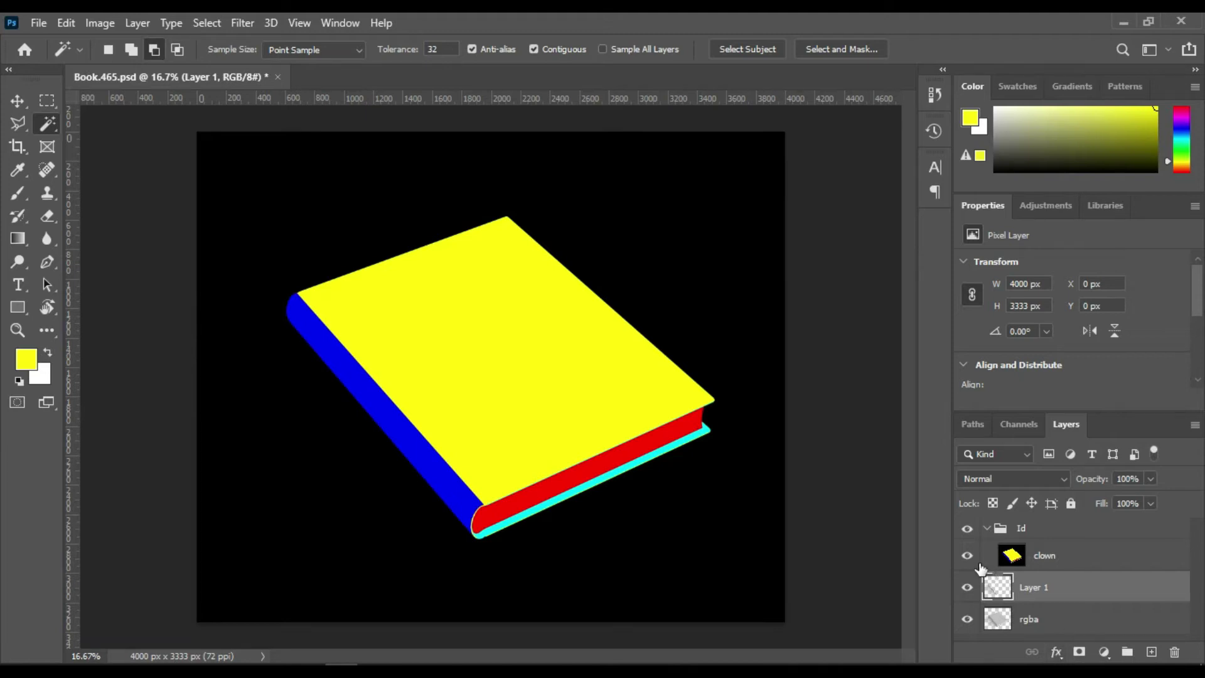
Select the clown pass's black background and invert it to outline the book
click(717, 242)
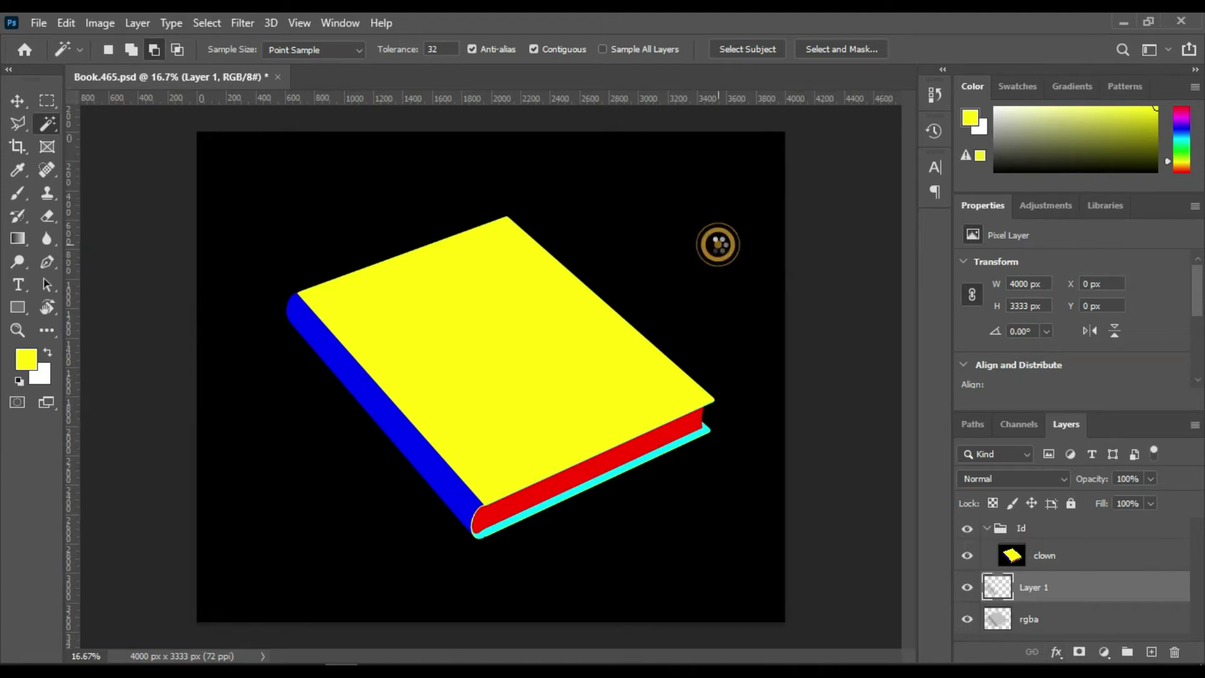
right_click(719, 247)
click(758, 110)
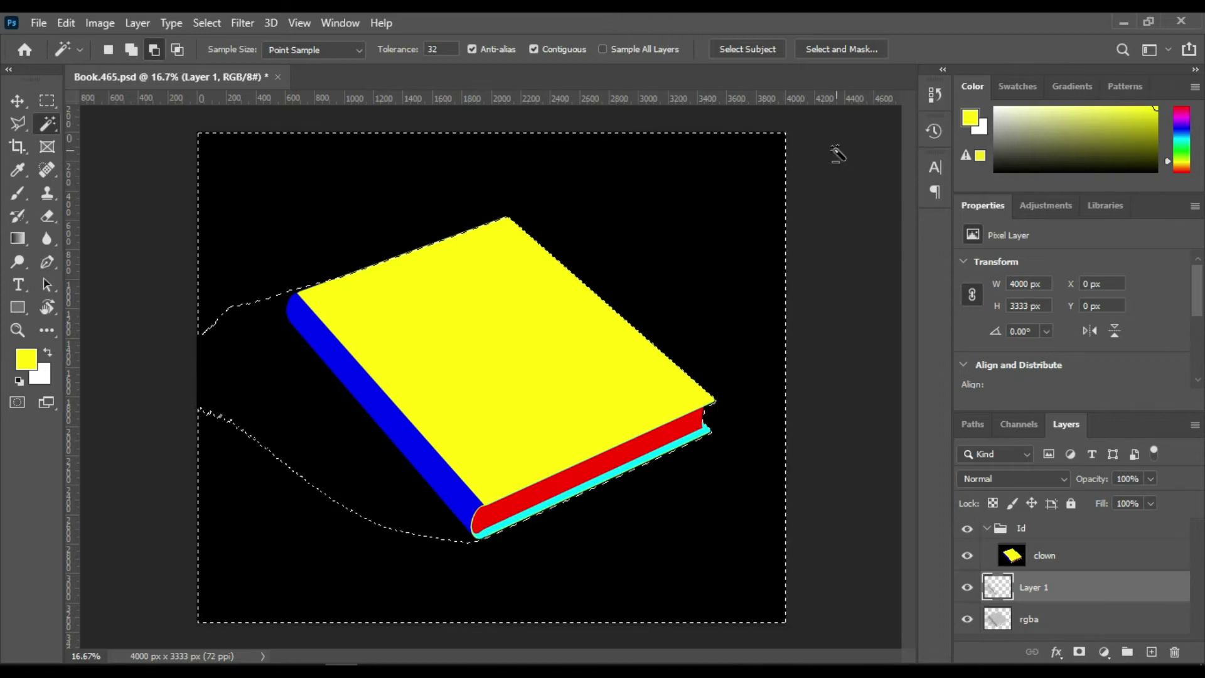
key(ctrl+d)
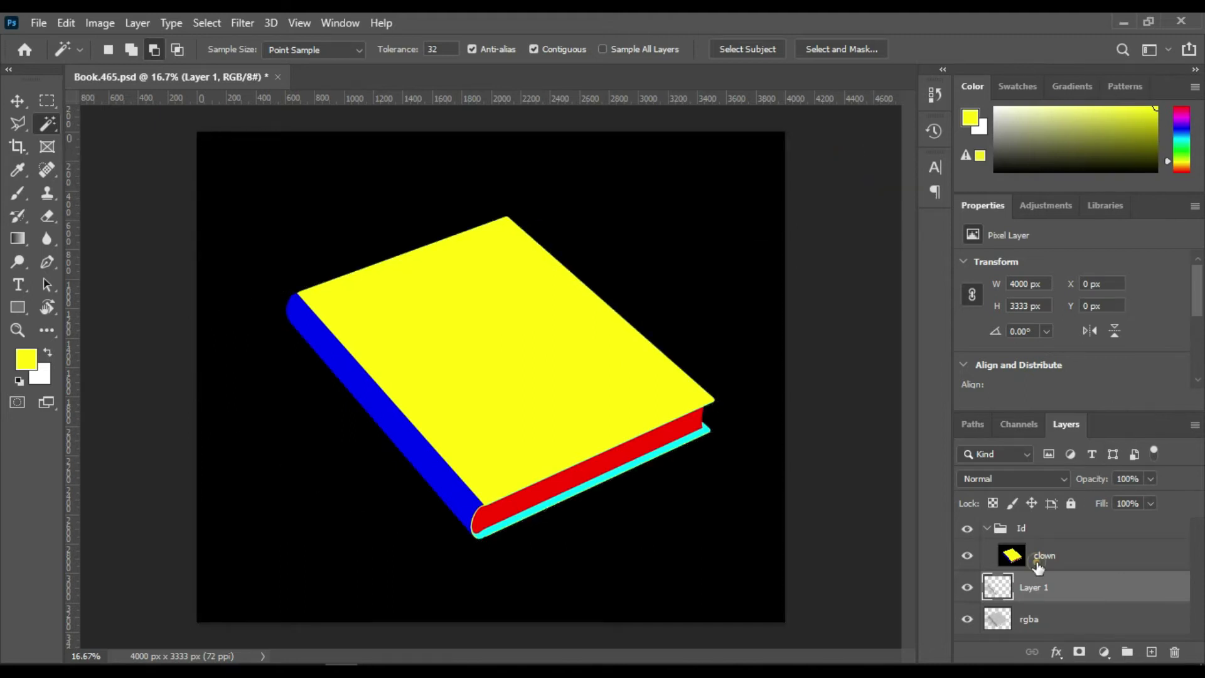
click(1042, 555)
click(711, 246)
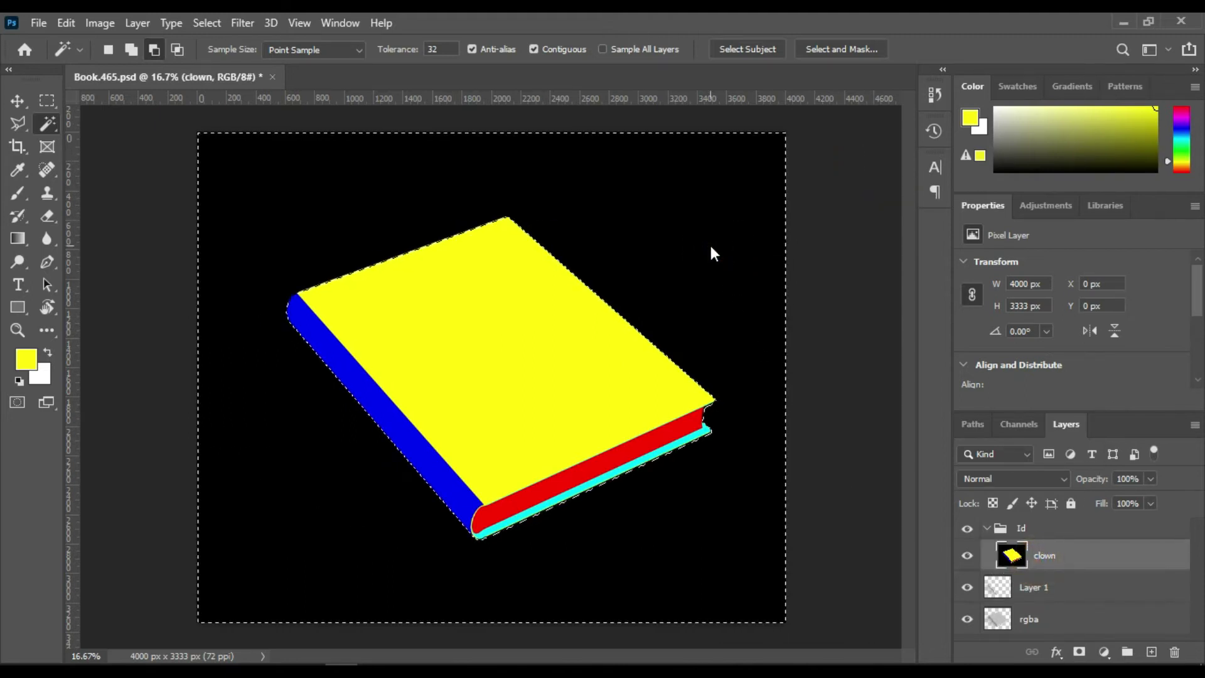
right_click(711, 246)
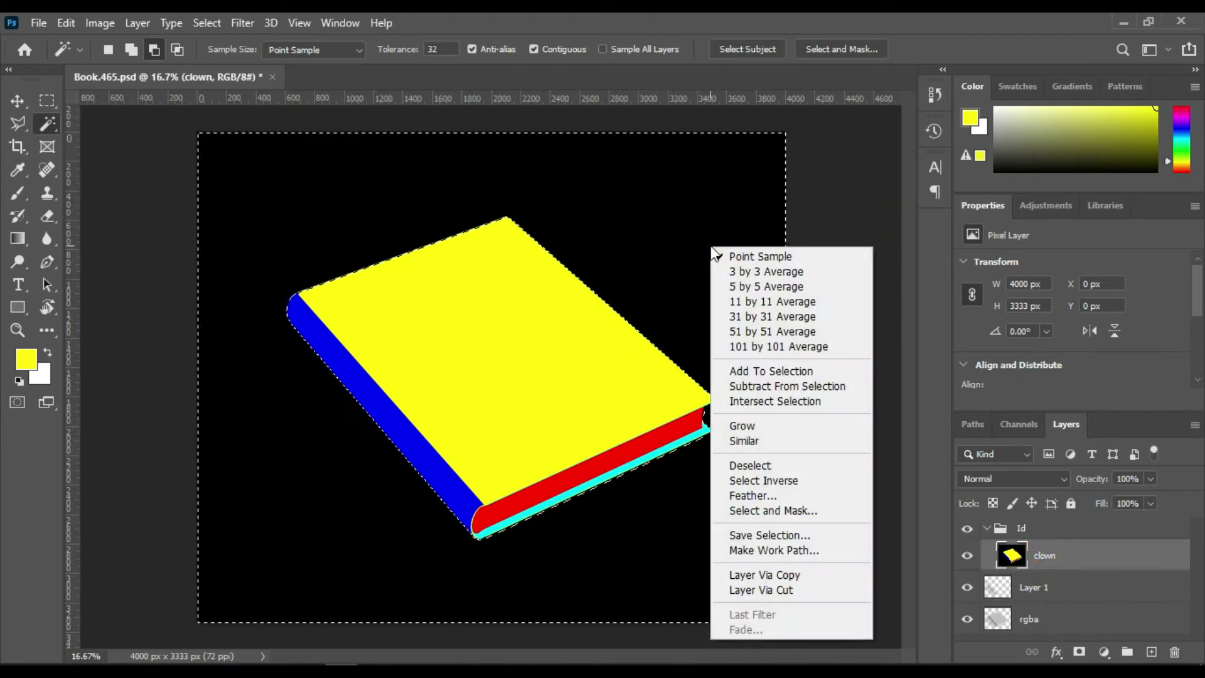
click(802, 483)
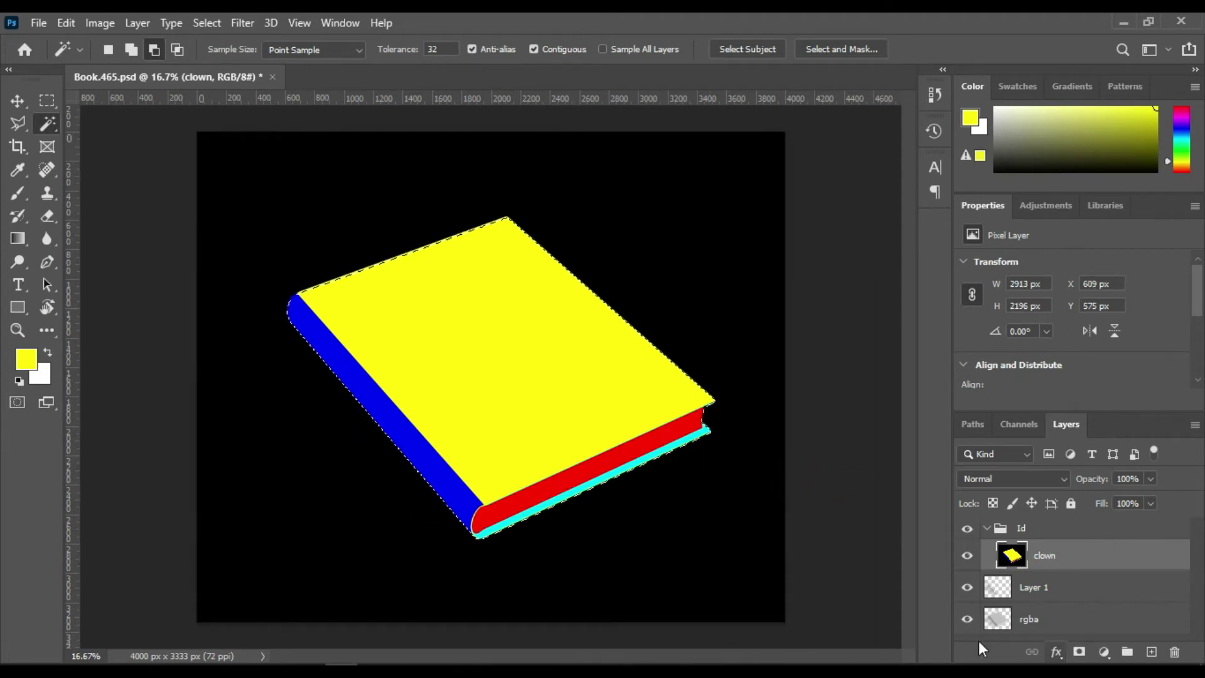
Copy the book area from rgba into Layer 2 and hide the clown ID render
click(1006, 621)
key(ctrl+j)
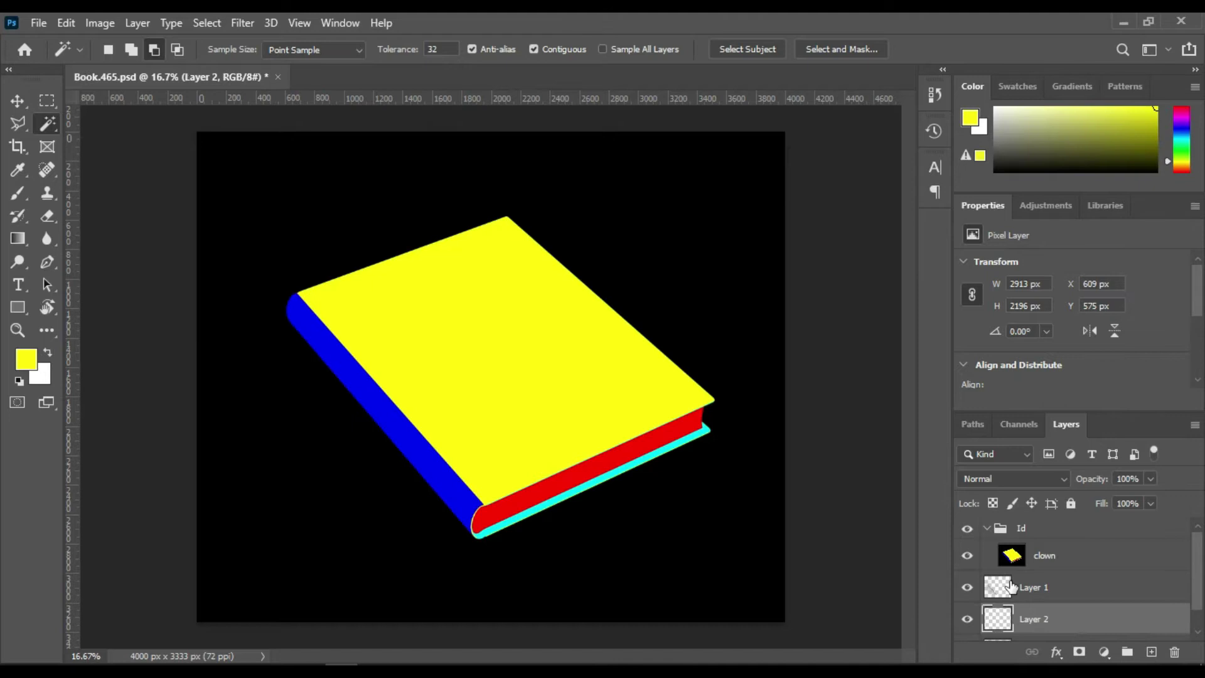
click(1004, 628)
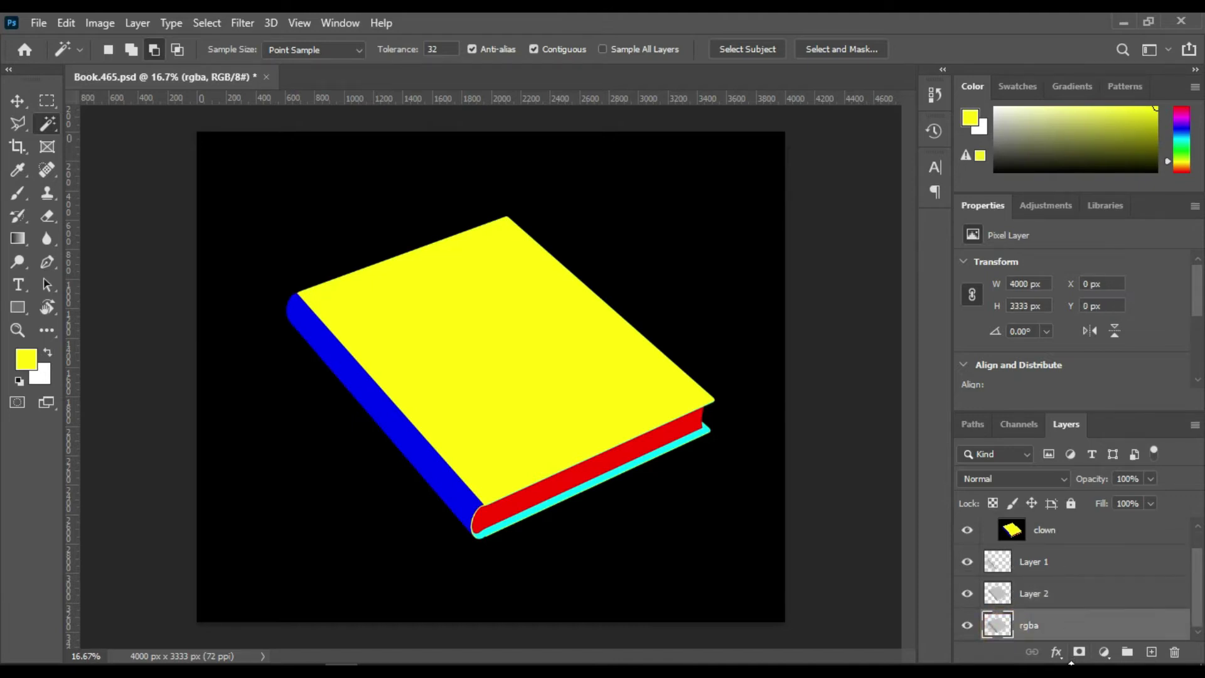
click(1032, 593)
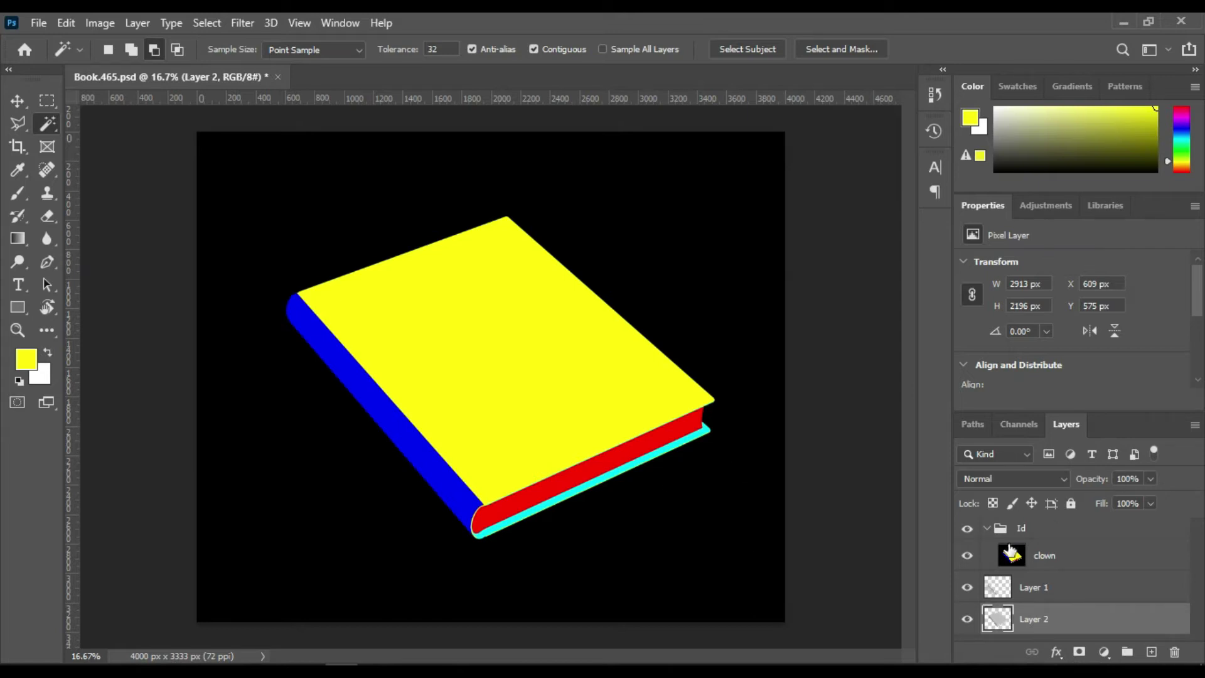
click(967, 554)
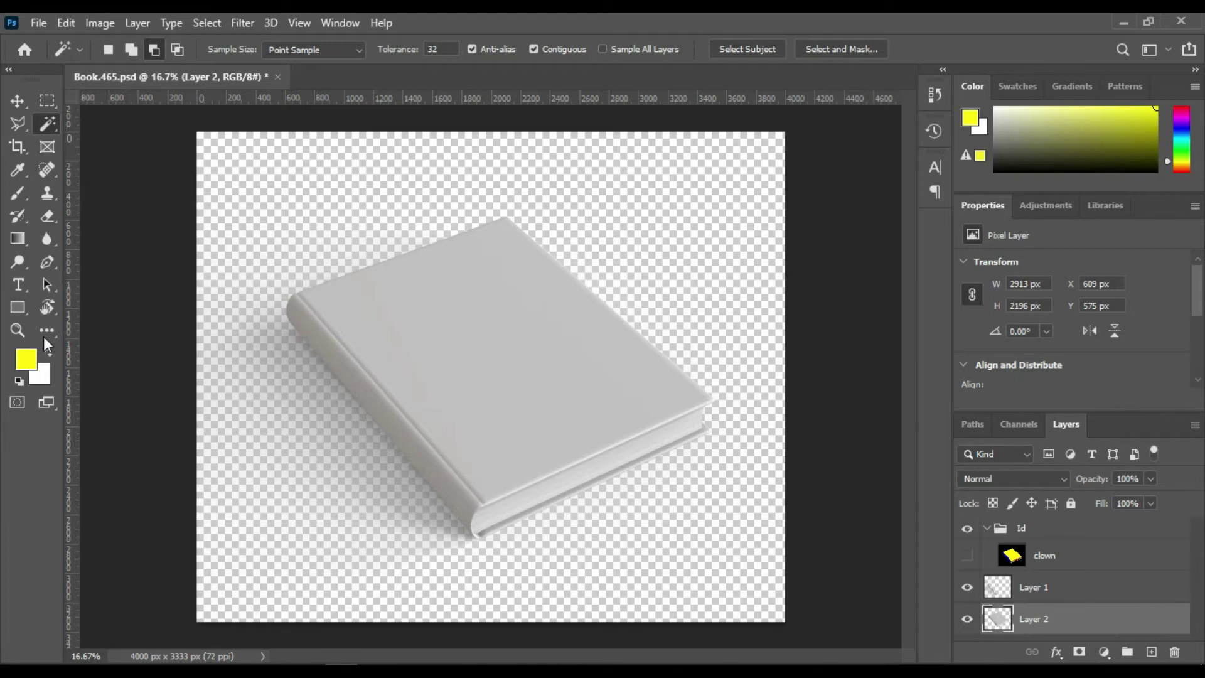
Draw a yellow 1698 × 1961 px rectangle over the book and move Rectangle 1 above Layer 1
click(17, 307)
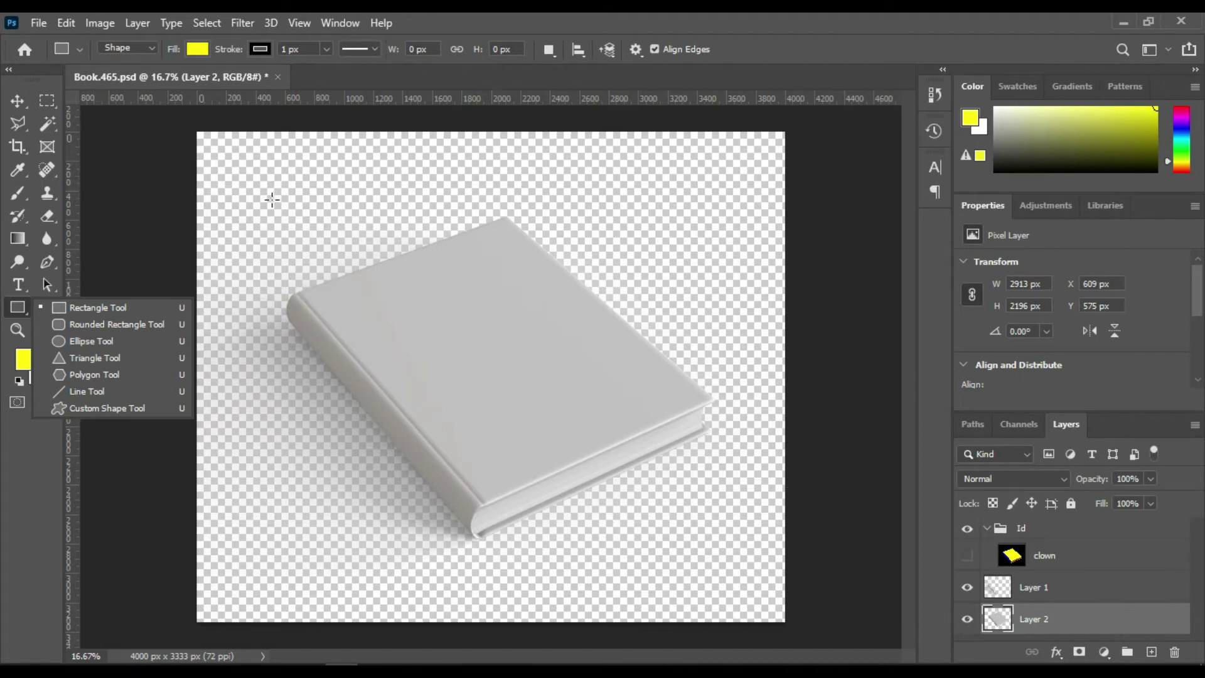
mouse_move(266, 184)
mouse_down()
mouse_move(529, 411)
mouse_move(525, 468)
mouse_up()
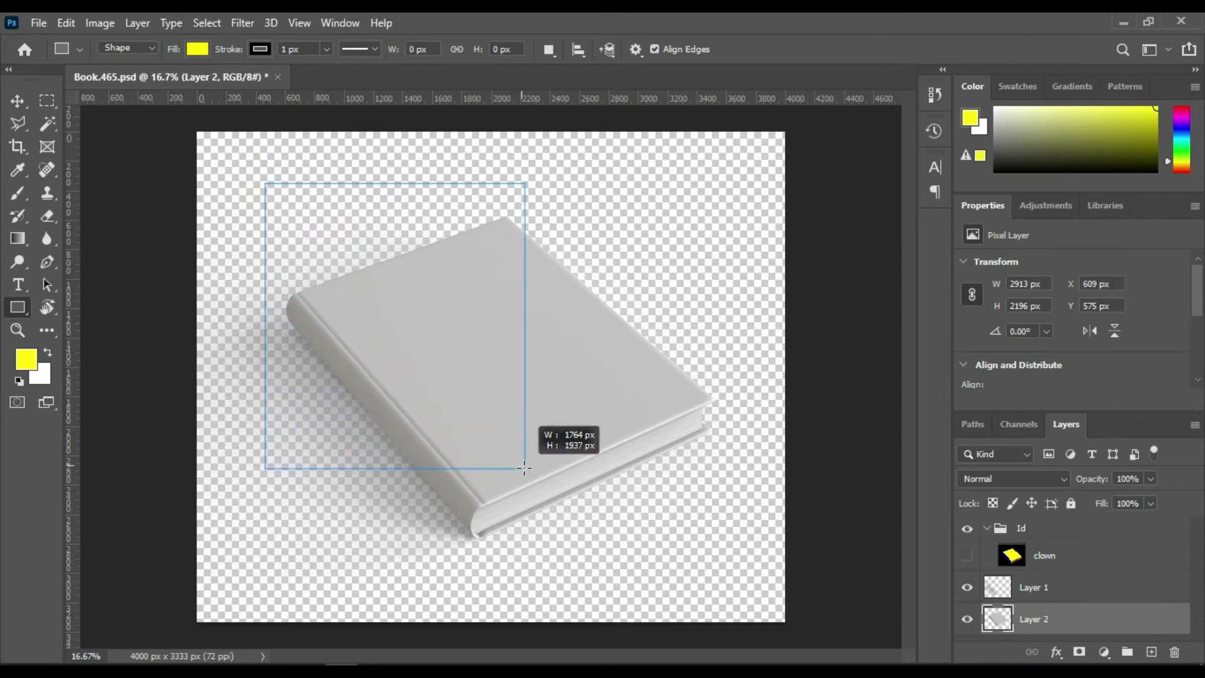
drag(525, 468, 515, 471)
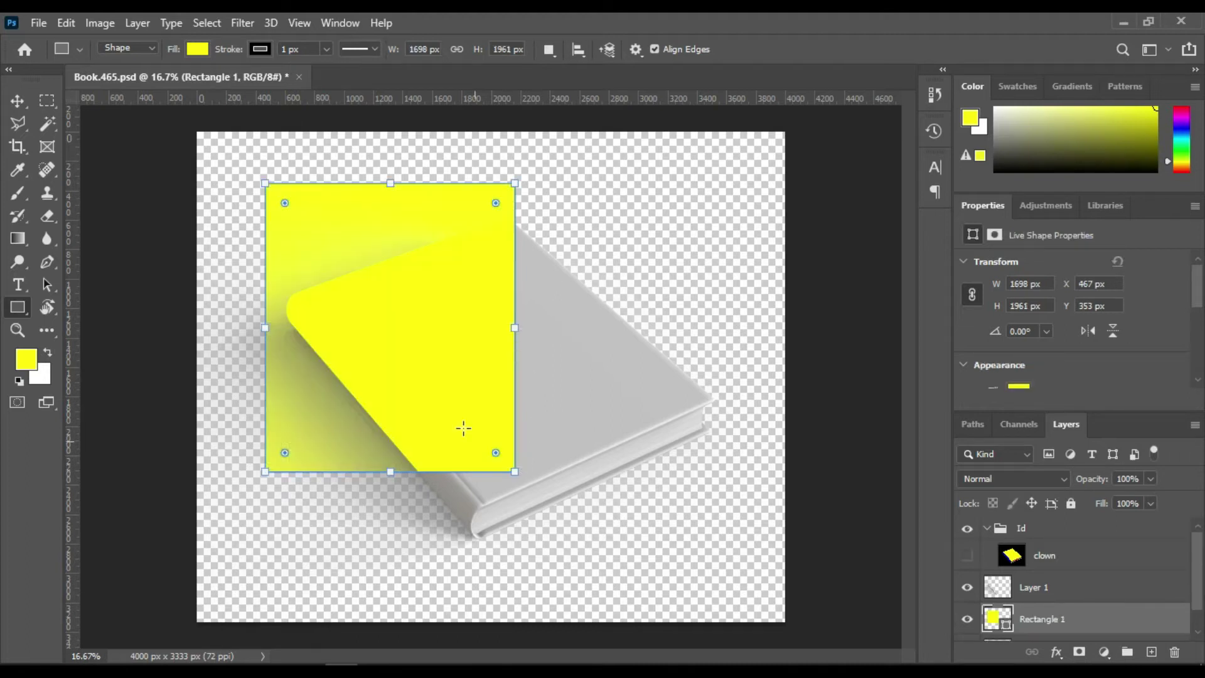
drag(1054, 623, 1046, 578)
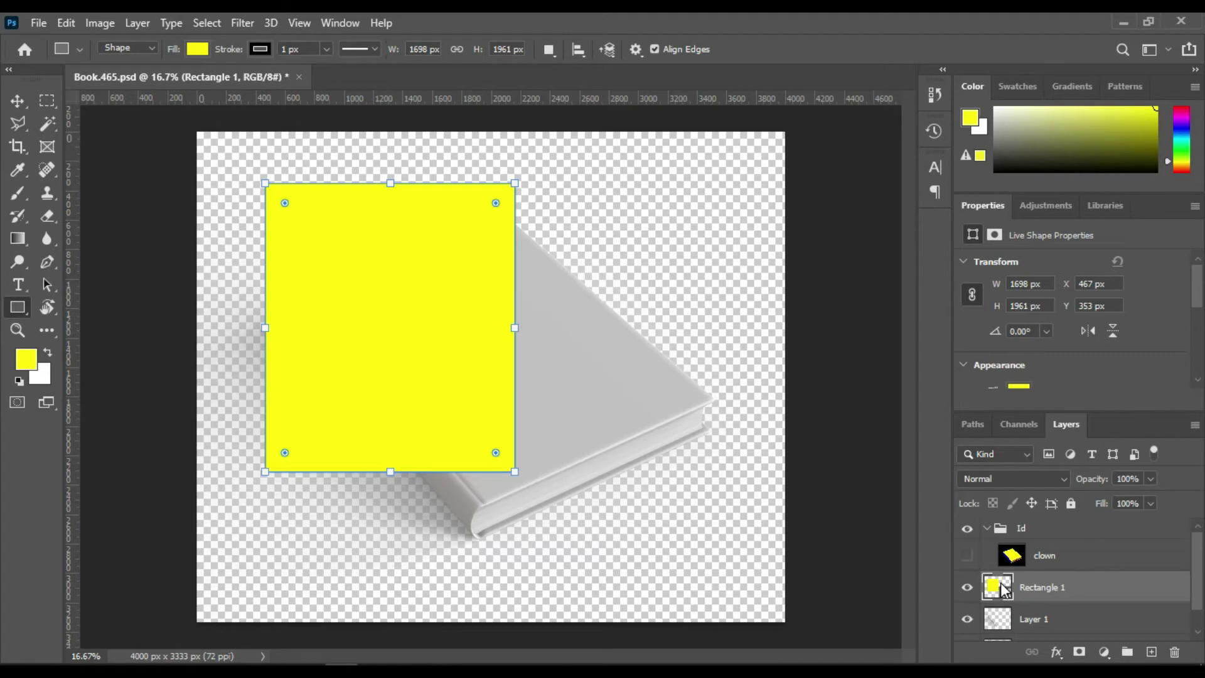
Convert Rectangle 1 to a smart object, then undo the conversion
right_click(1003, 588)
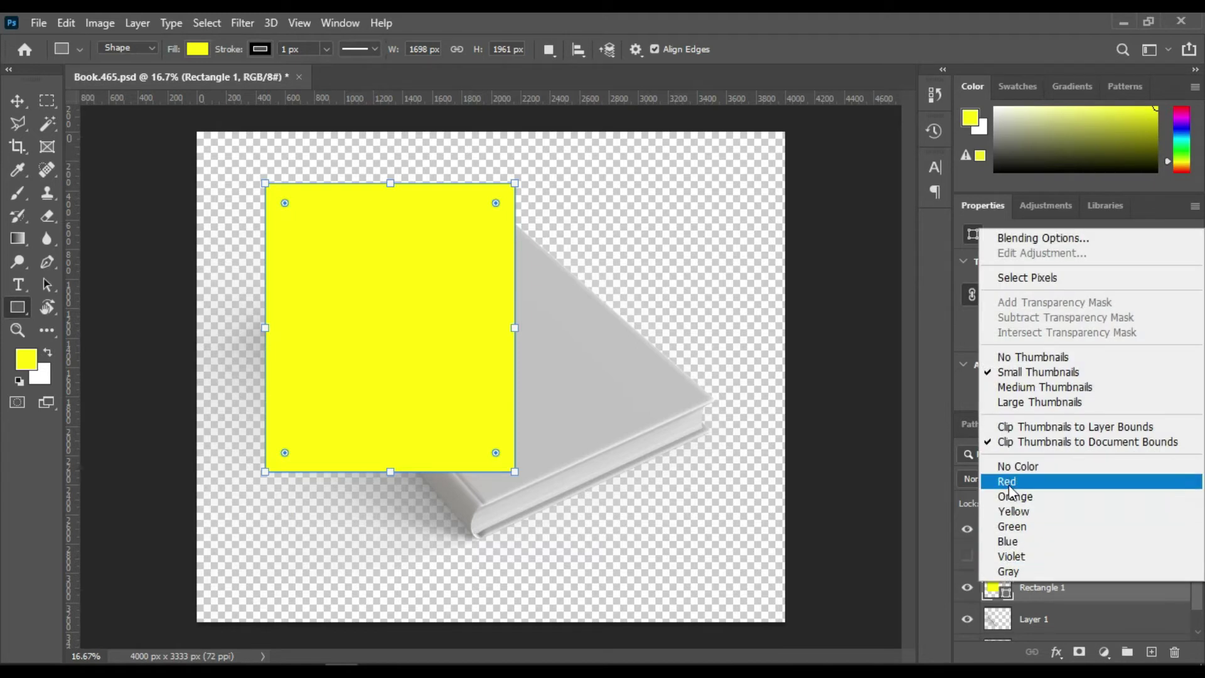
click(687, 226)
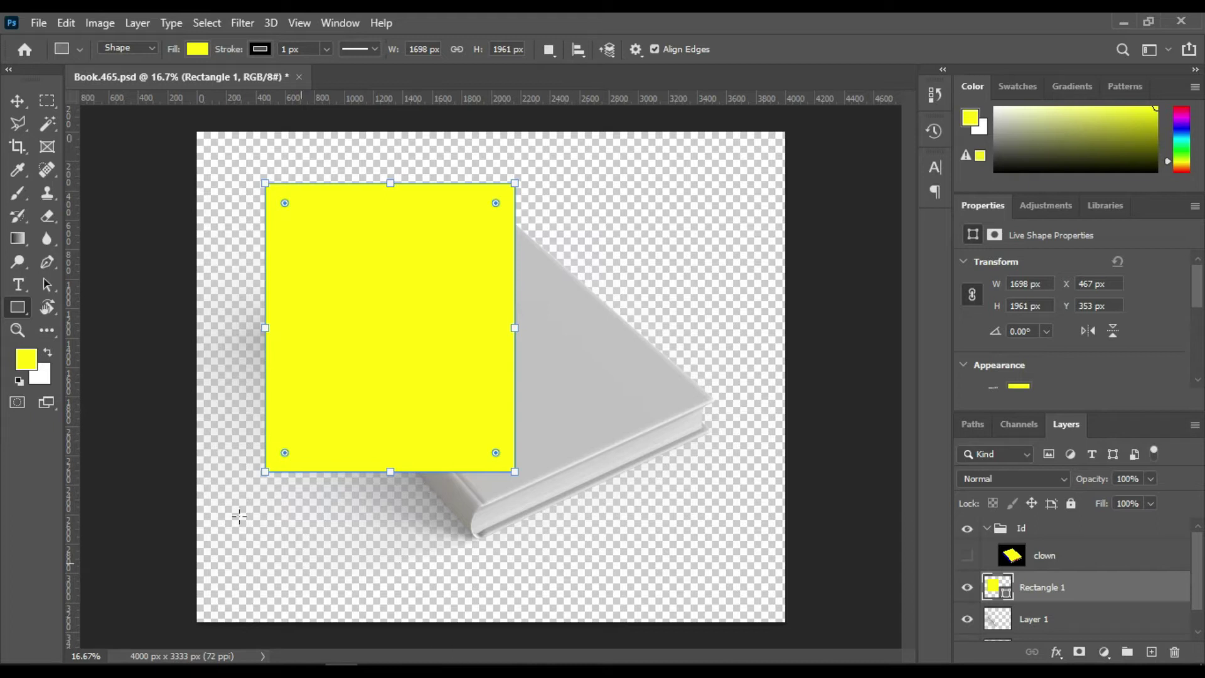
right_click(384, 385)
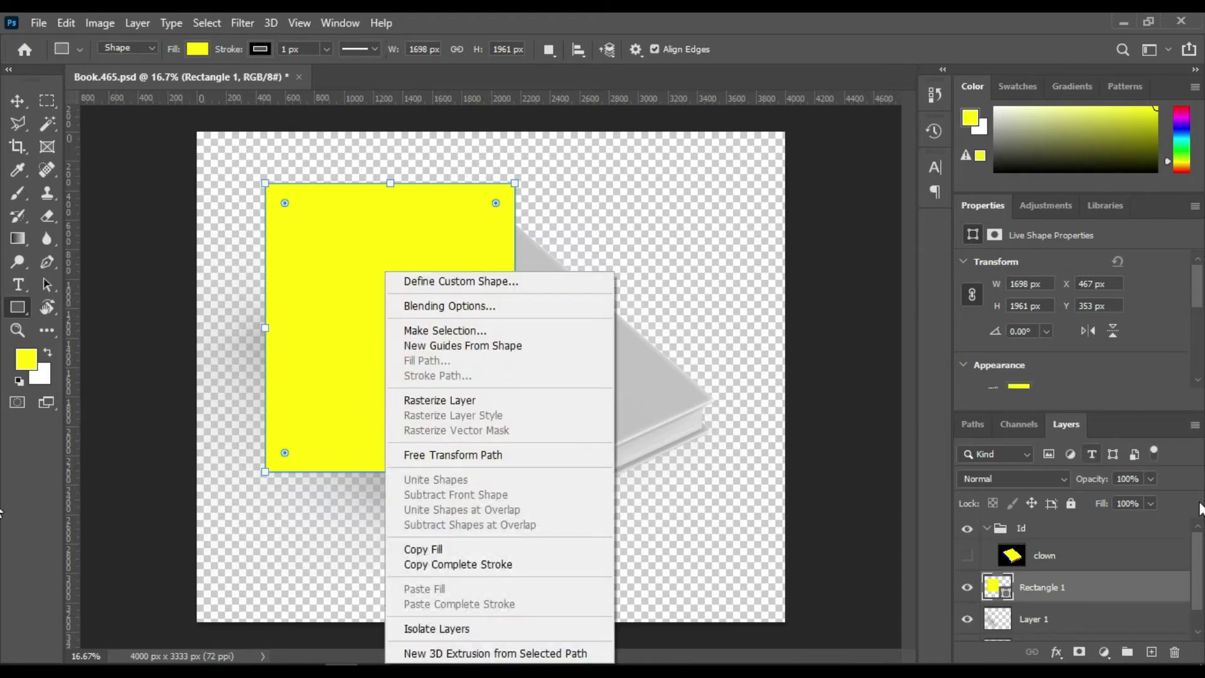
right_click(1074, 589)
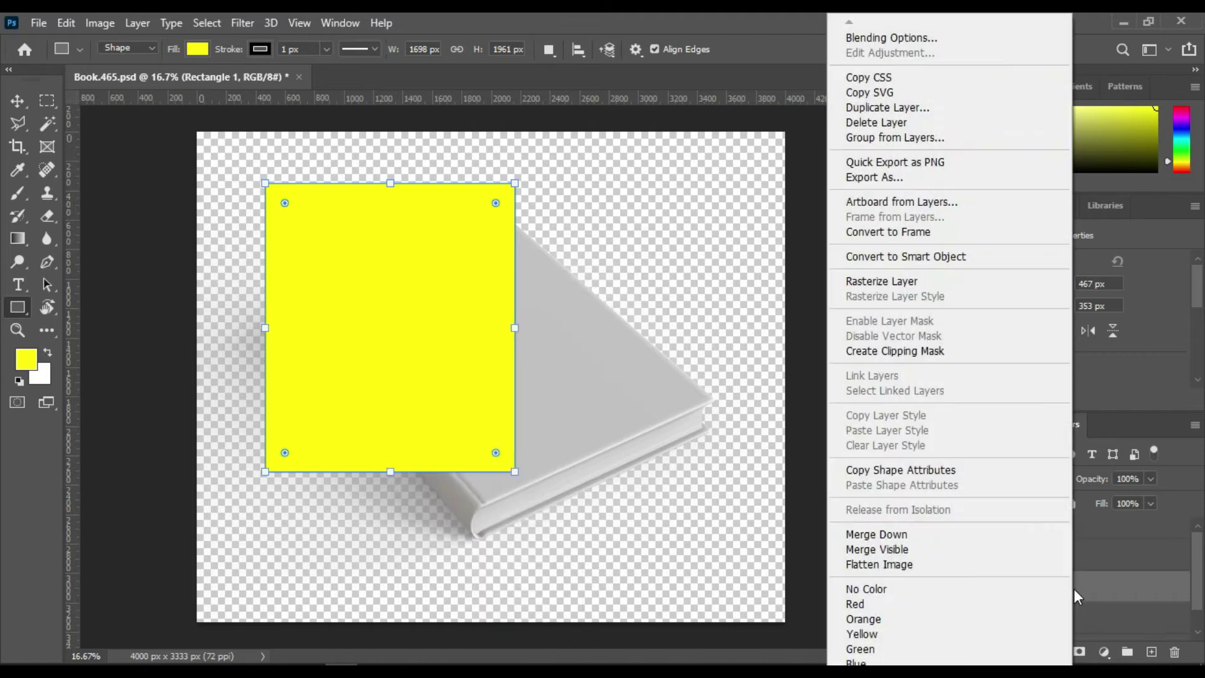
click(949, 257)
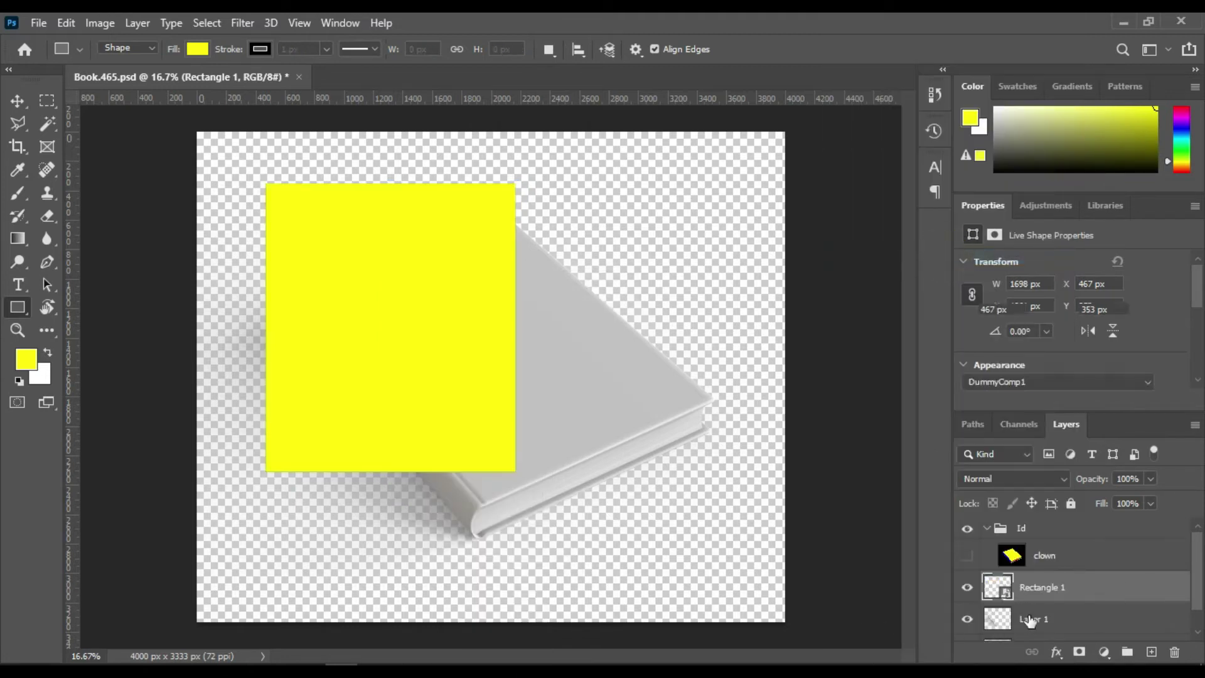
key(ctrl+z)
Set Rectangle 1's stroke to No Color and convert it to a smart object
scroll(1046, 367, down, 1)
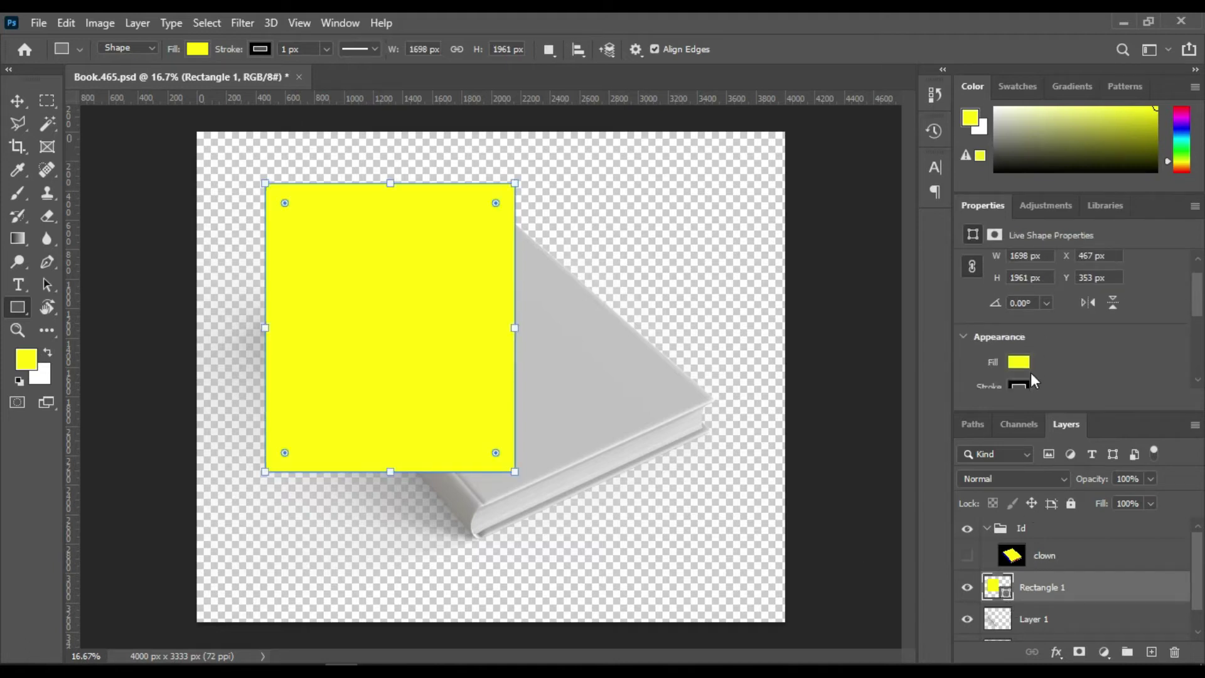
click(1019, 362)
click(969, 397)
right_click(991, 588)
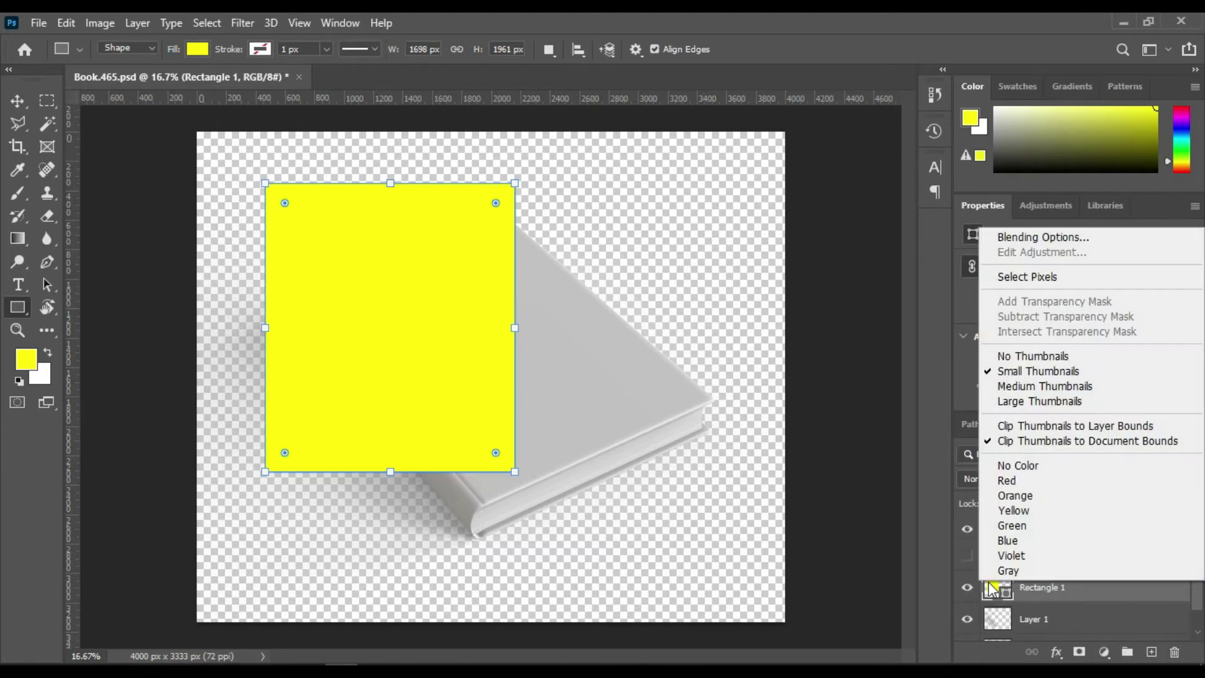
right_click(1067, 588)
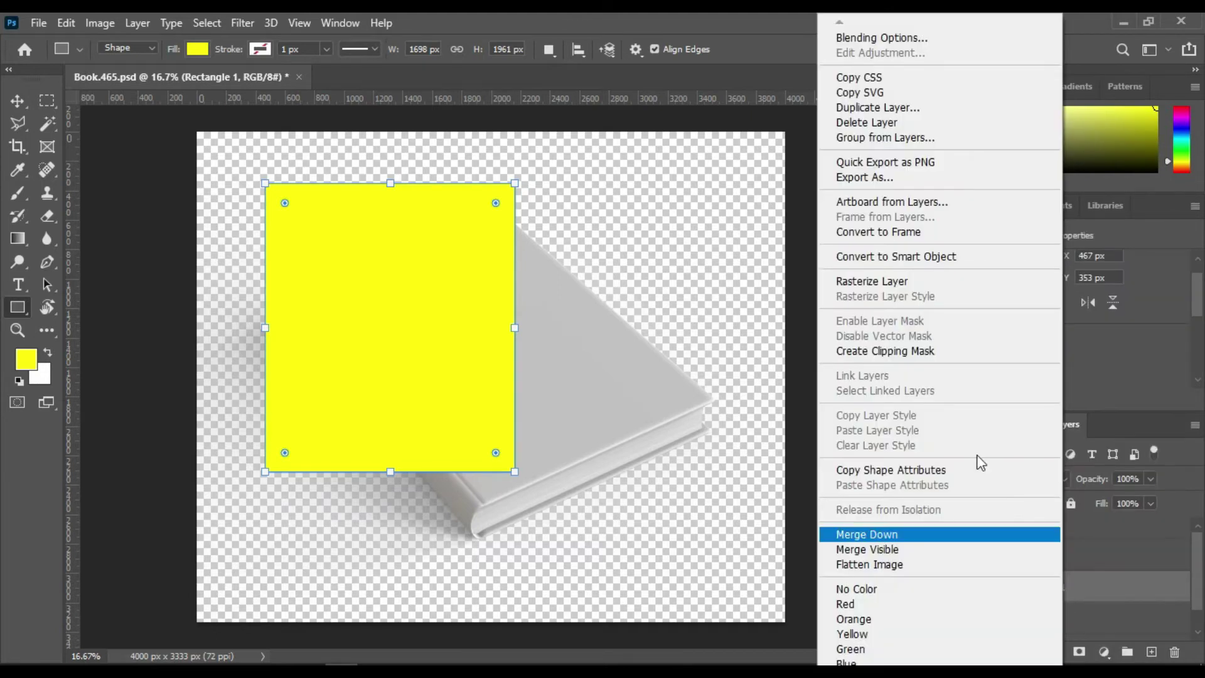
click(970, 254)
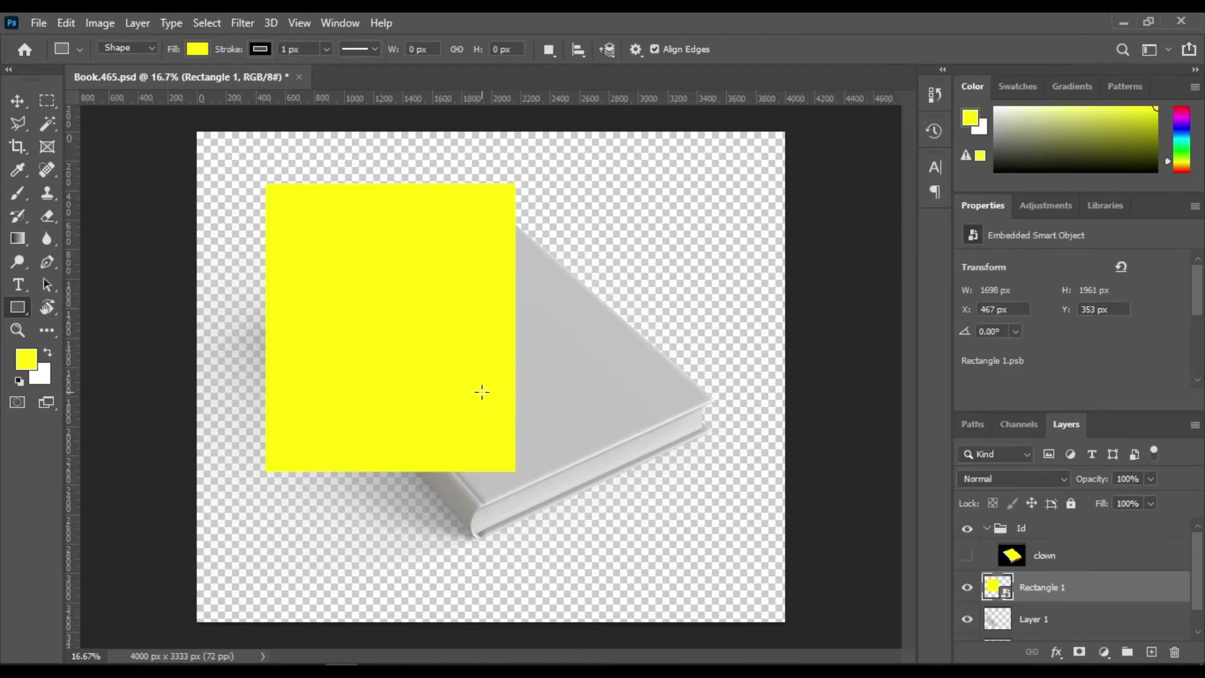
key(ctrl+t)
Set the yellow rectangle to 57% opacity and rotate and move it onto the cover
mouse_move(470, 381)
mouse_down()
mouse_move(596, 376)
mouse_move(617, 362)
mouse_up()
scroll(1199, 552, down, 1)
scroll(1200, 539, up, 1)
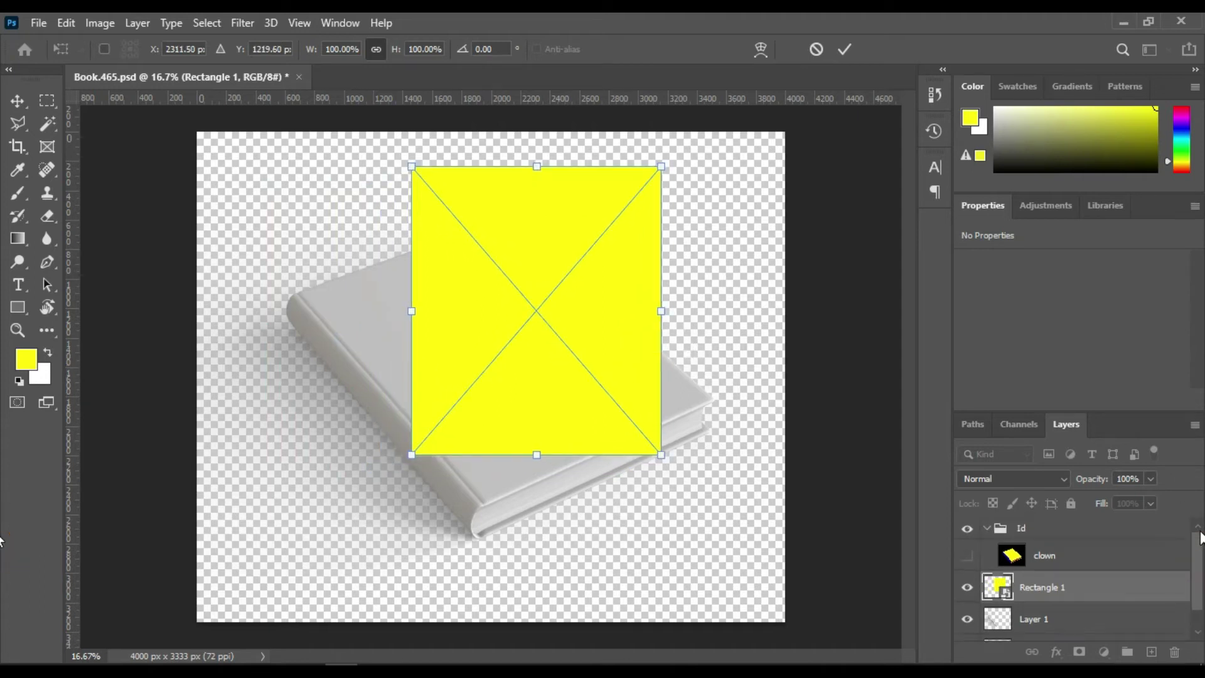
drag(1153, 478, 1137, 505)
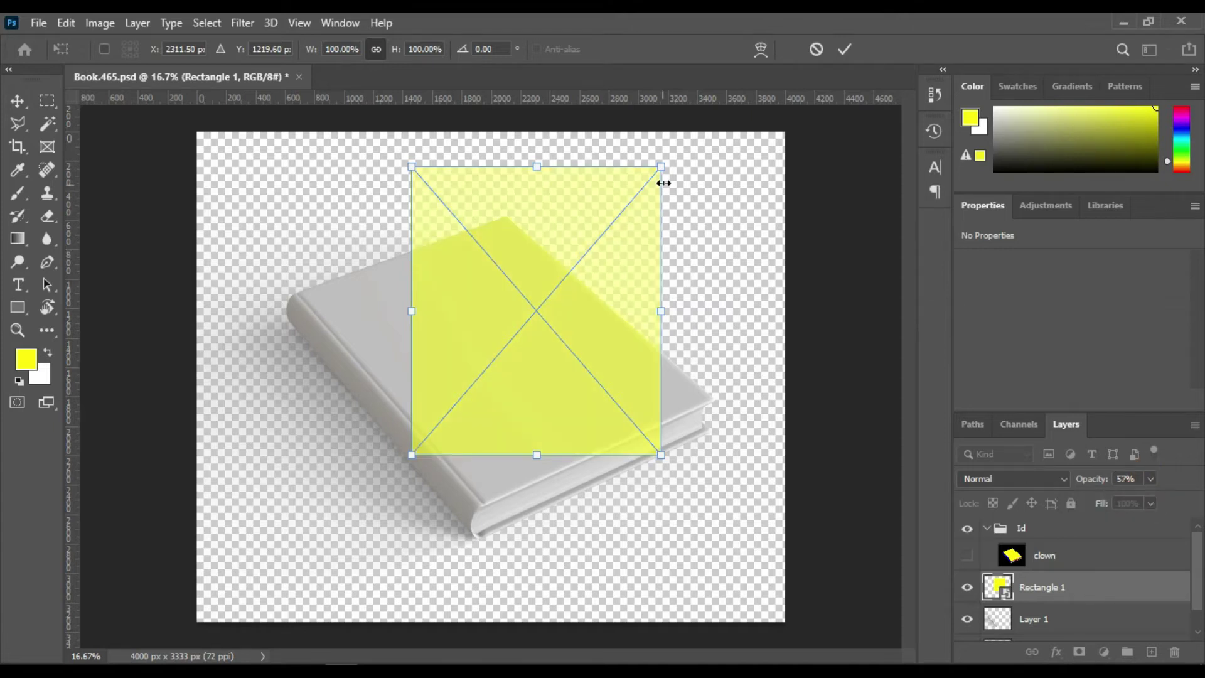
mouse_move(682, 157)
mouse_down()
mouse_move(636, 154)
mouse_move(568, 119)
mouse_up()
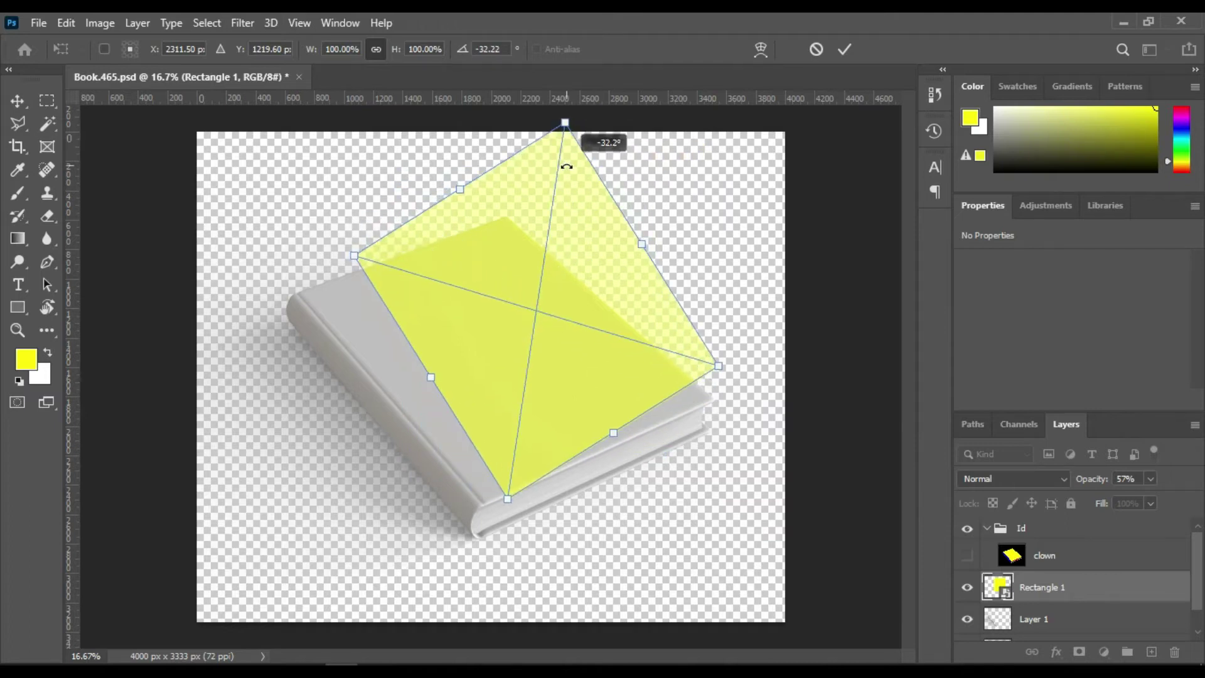
drag(479, 304, 465, 308)
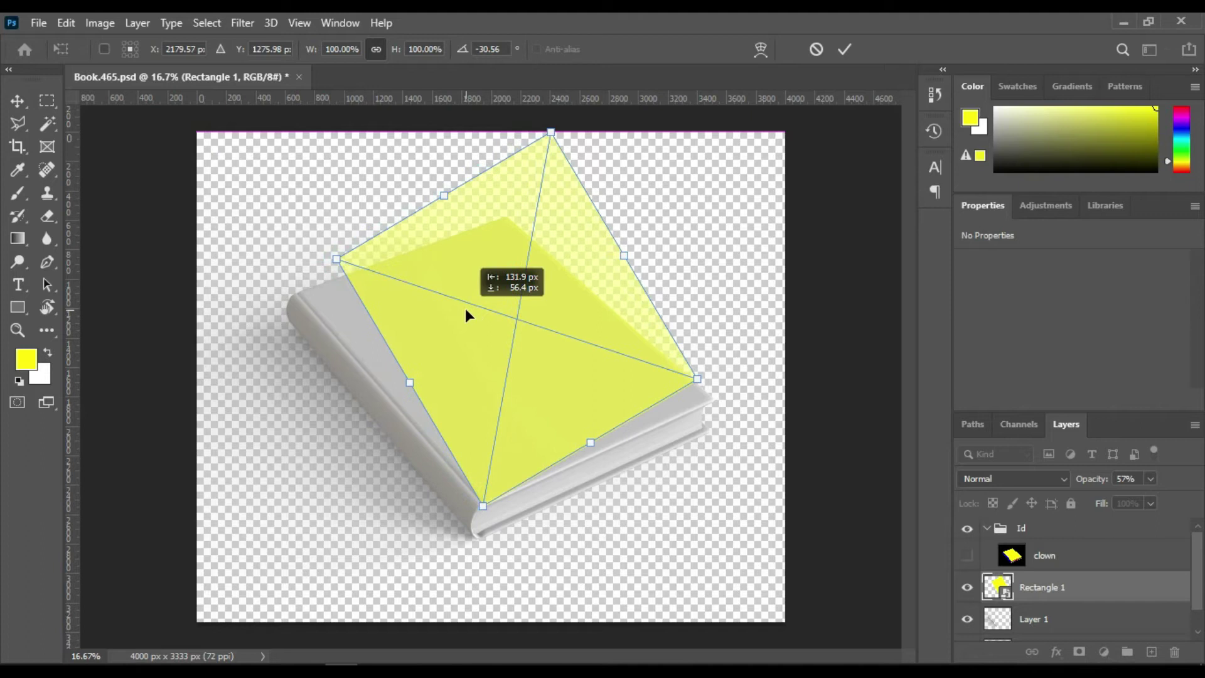
Distort the rectangle's corners onto the corners of the book's front cover
right_click(466, 363)
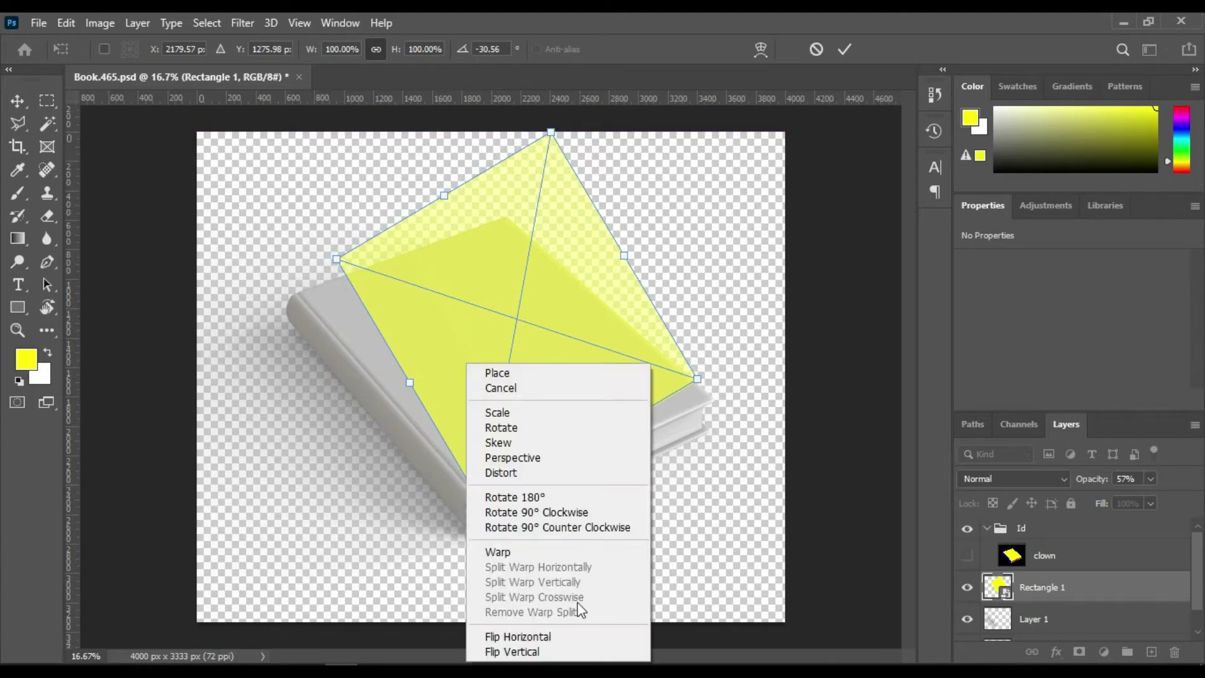
click(533, 470)
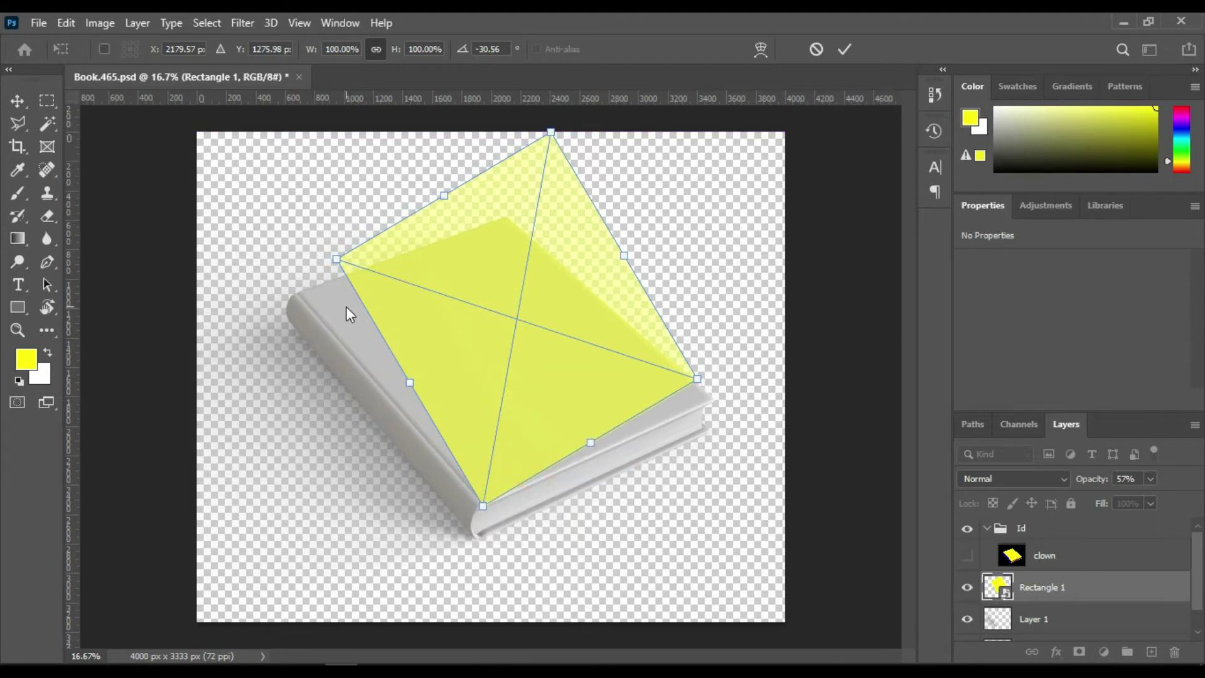
key(ctrl+plus)
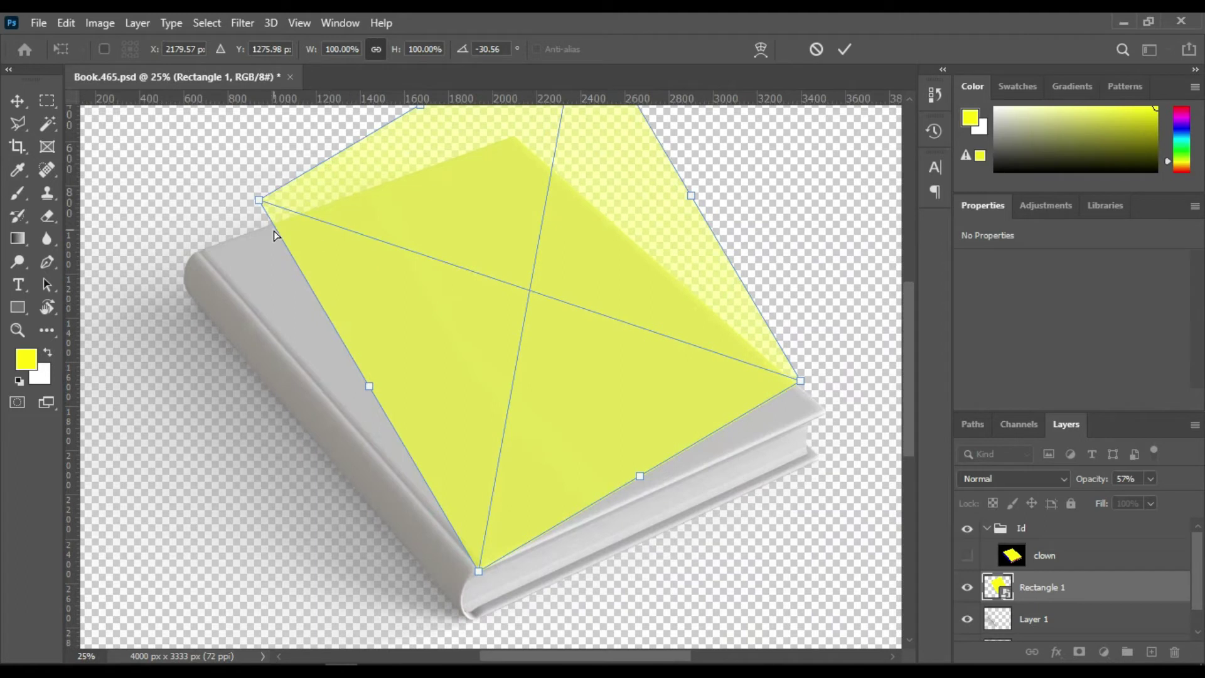
drag(263, 204, 199, 251)
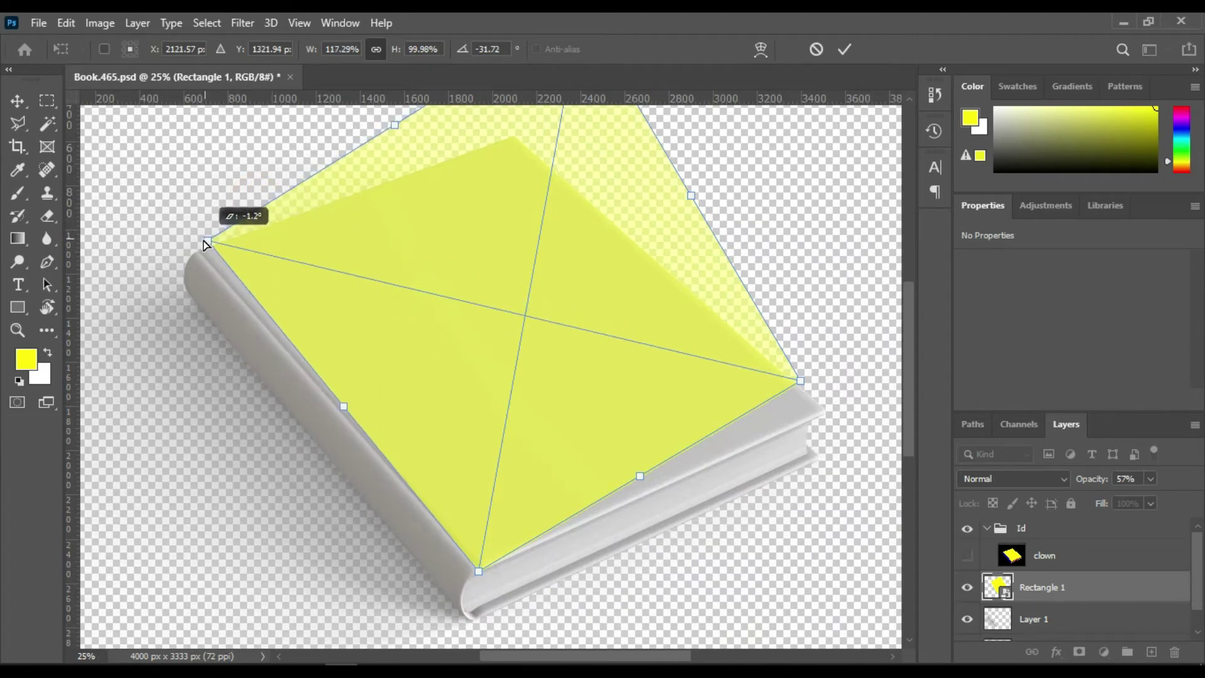
drag(200, 251, 198, 253)
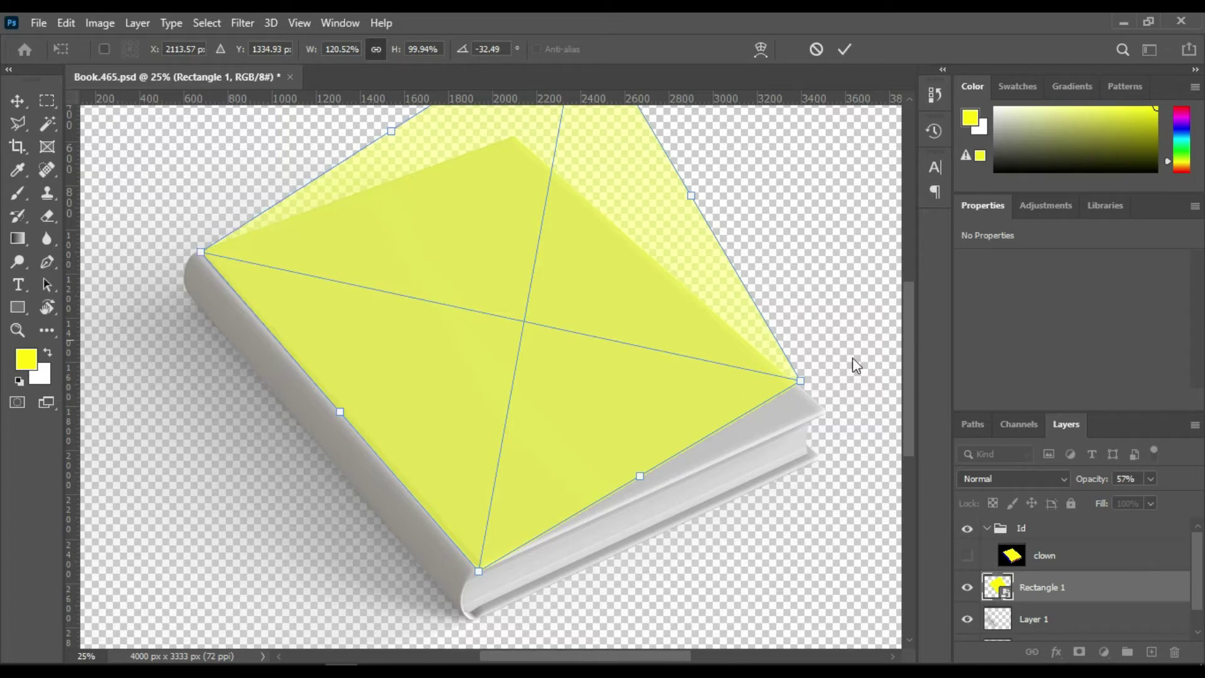
drag(801, 381, 826, 414)
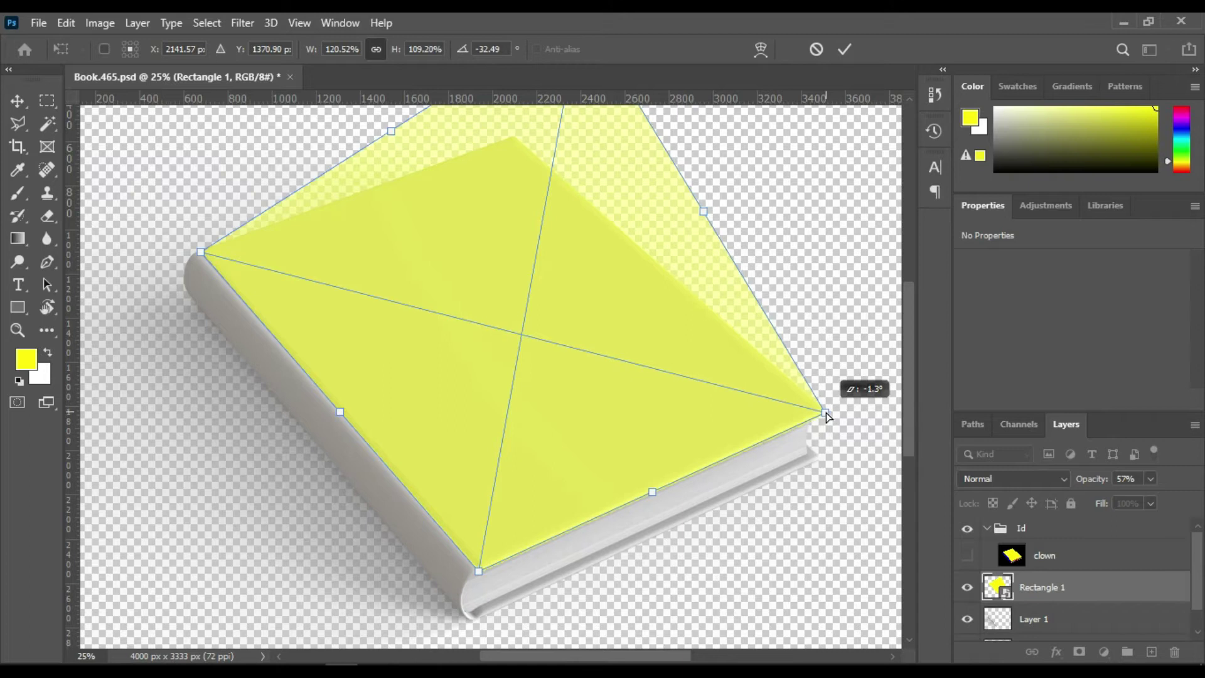
drag(826, 417, 825, 413)
drag(904, 336, 911, 284)
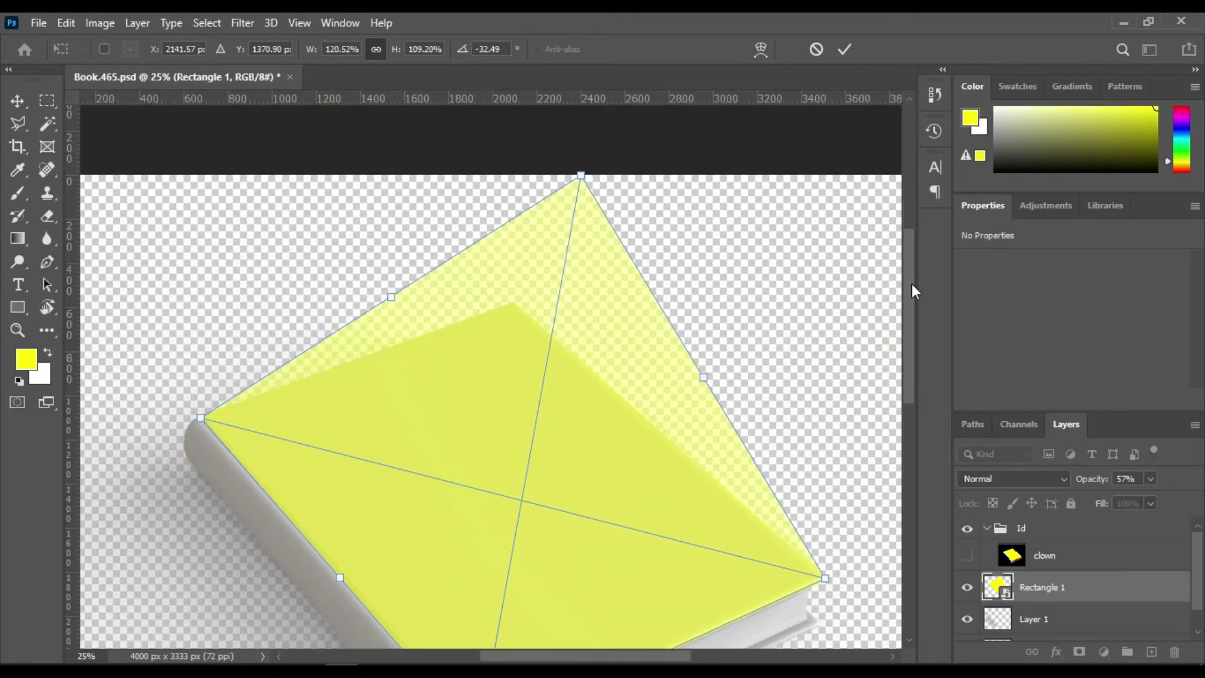
drag(582, 176, 517, 305)
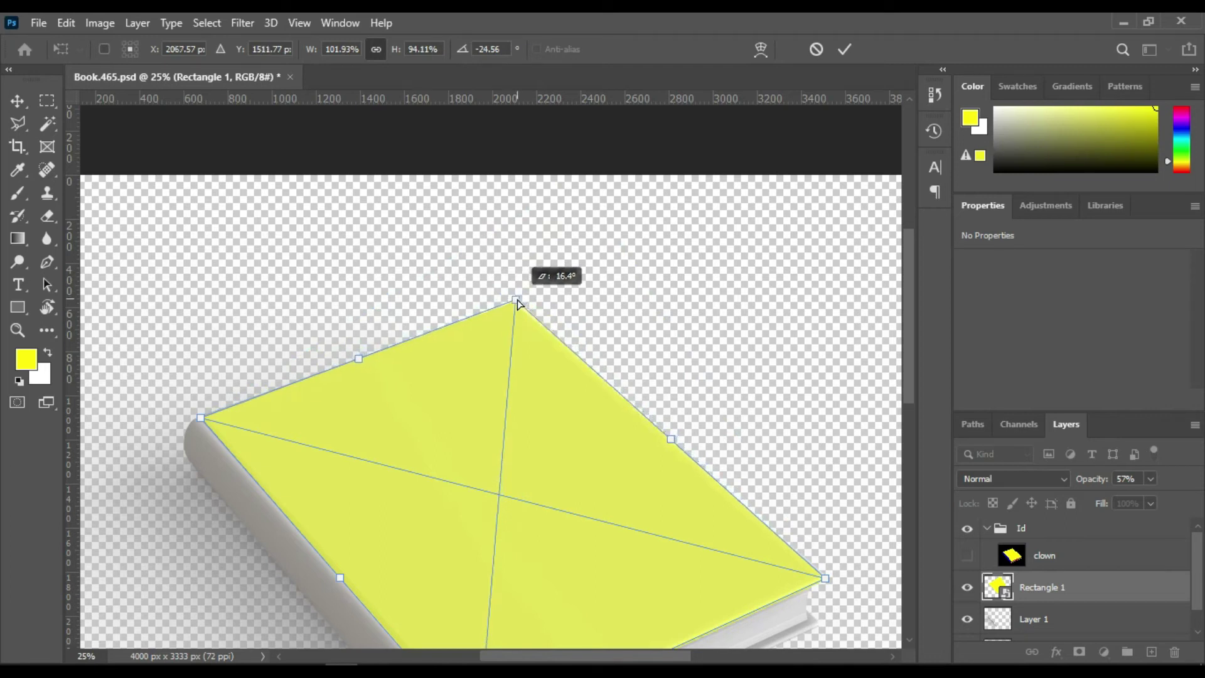
drag(909, 352, 911, 405)
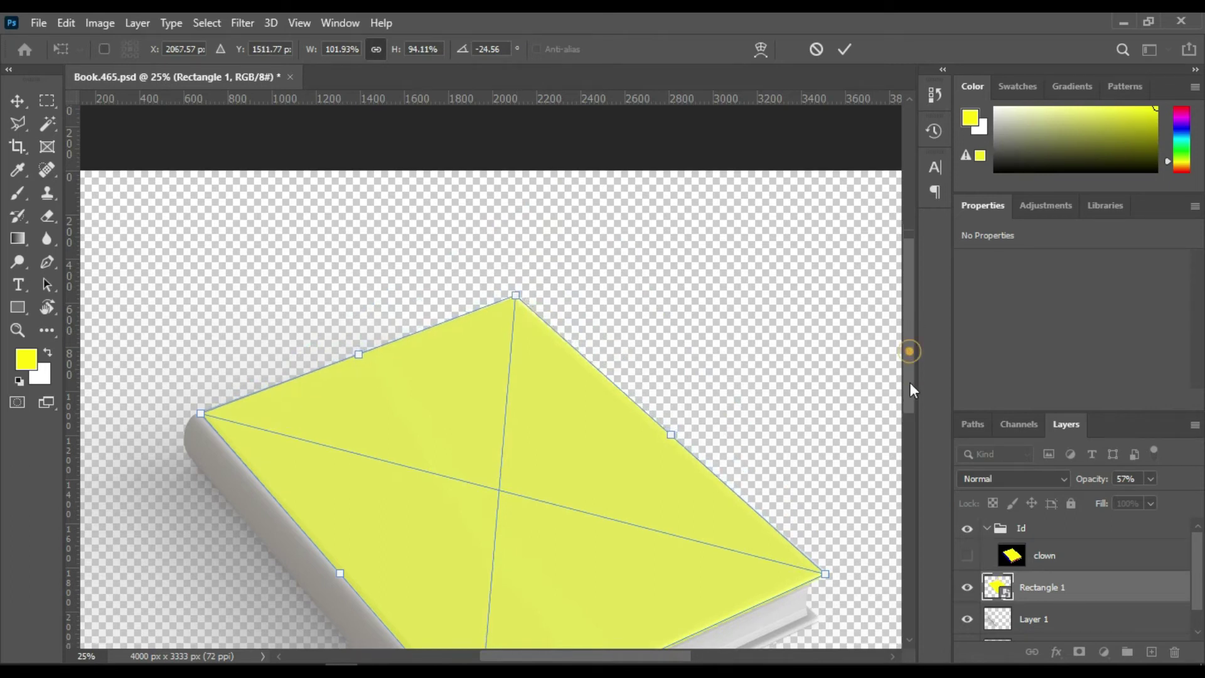
key(Escape)
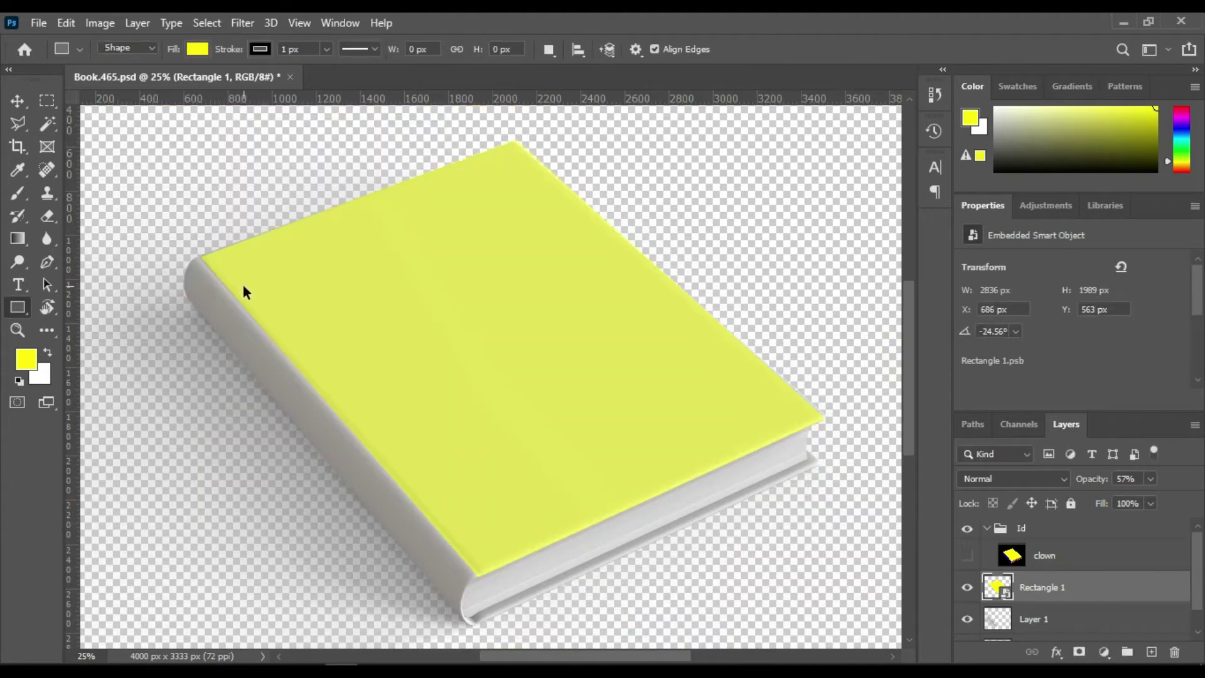
Refine the left corner with Distort and commit the cover fit at -24.56°
key(ctrl+t)
right_click(363, 293)
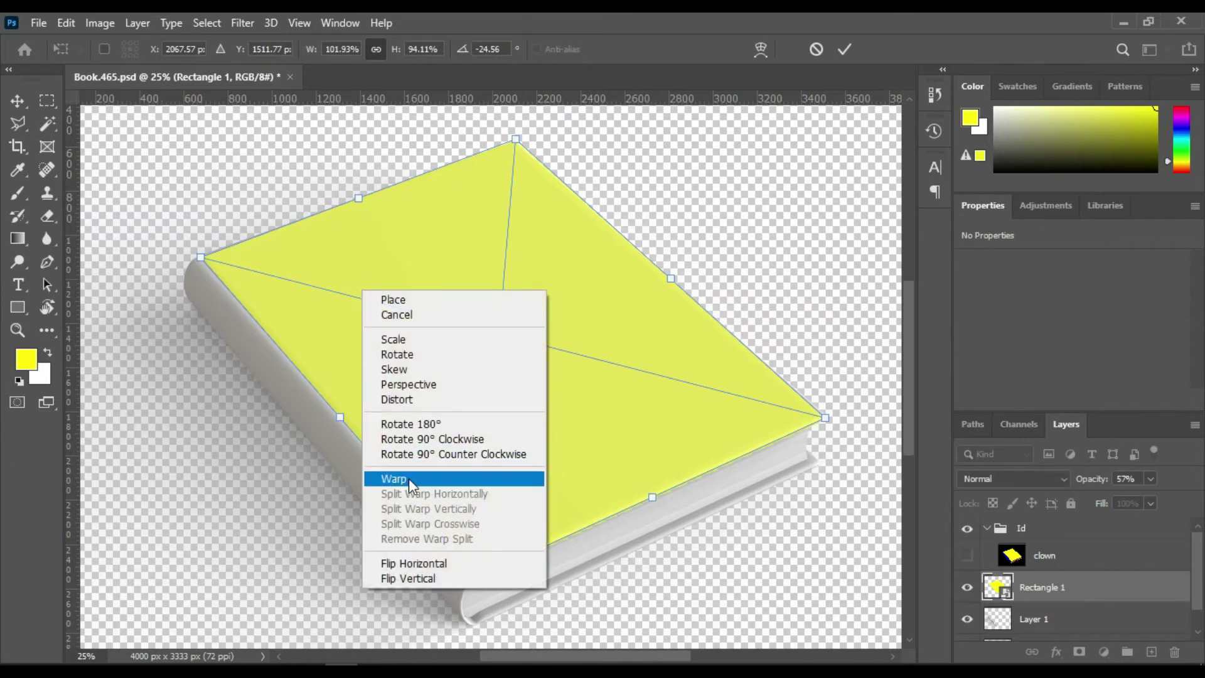
click(408, 399)
drag(201, 261, 200, 260)
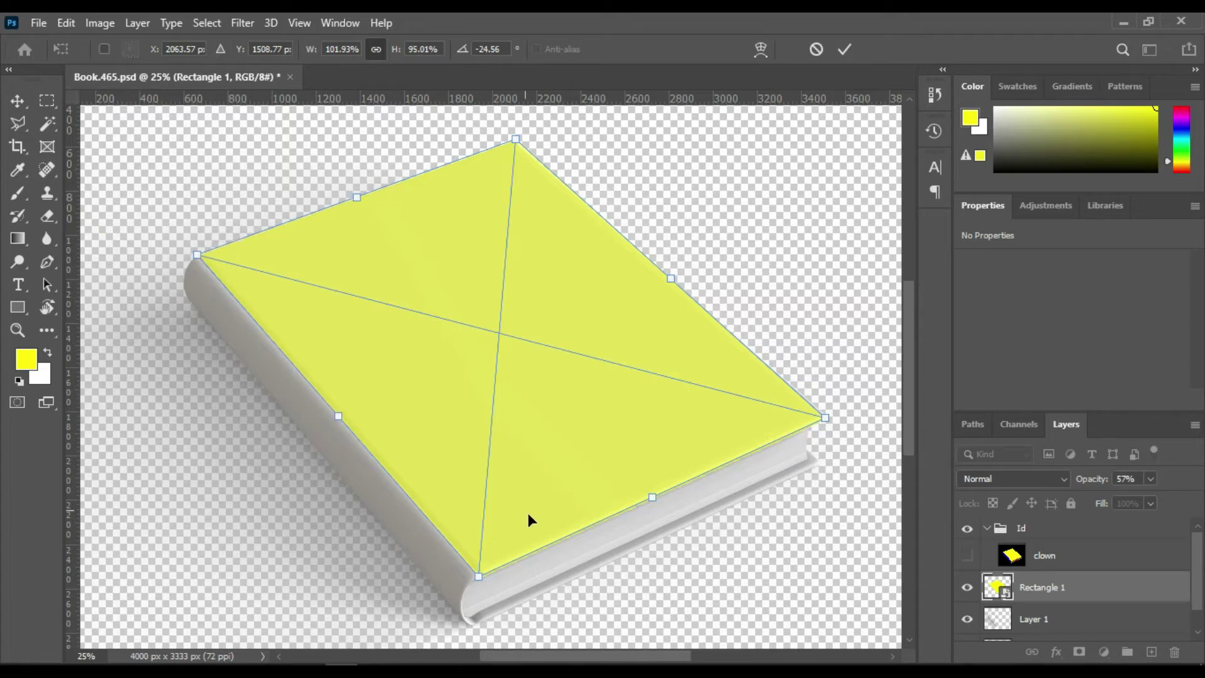
key(Return)
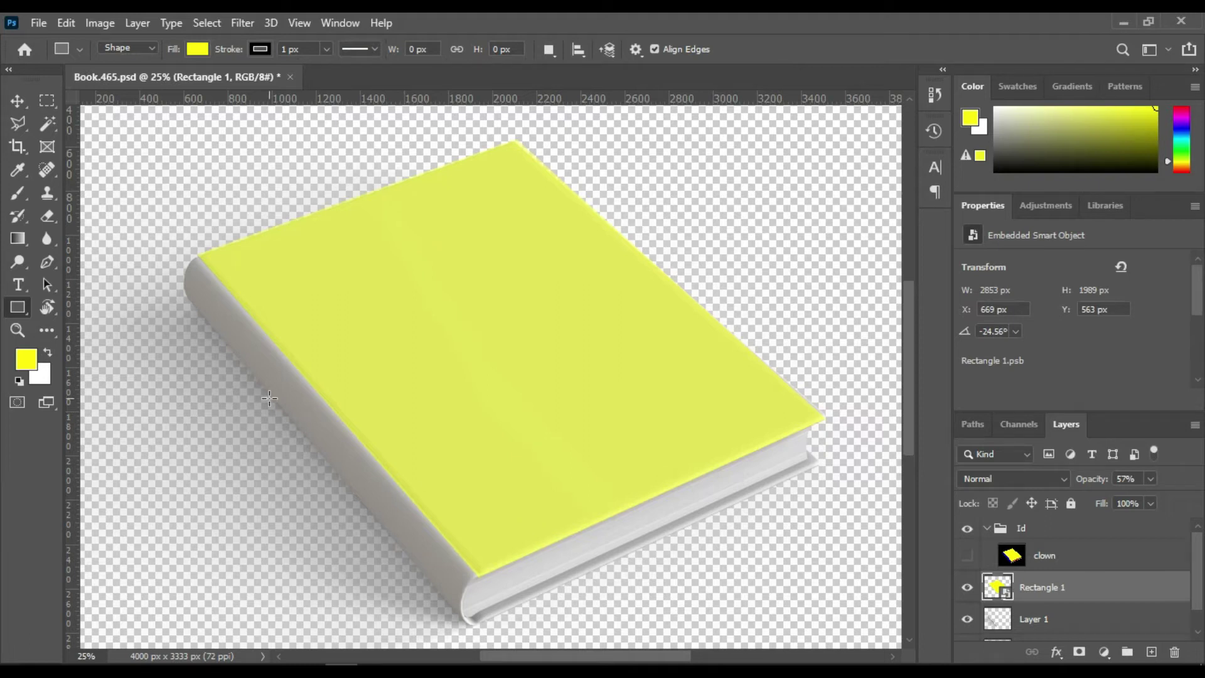
Draw a tall 338 × 1803 px yellow Rectangle 2 beside the spine, trying and undoing smart-object conversion
drag(157, 235, 232, 568)
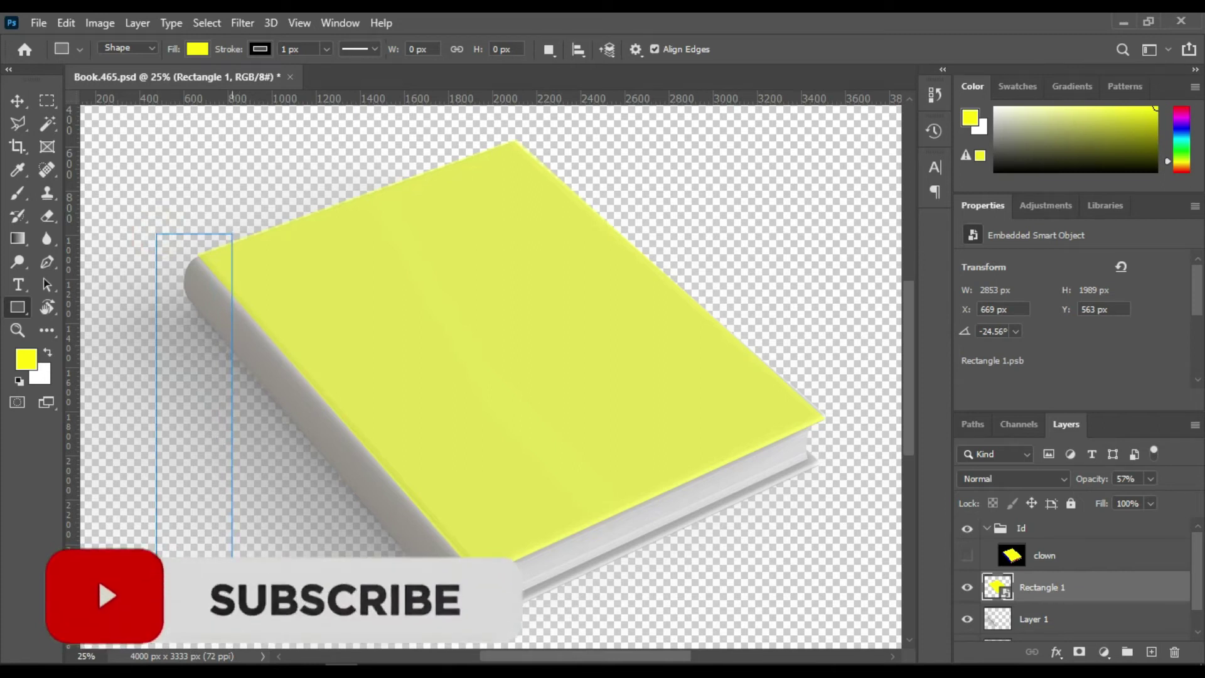
drag(233, 567, 230, 630)
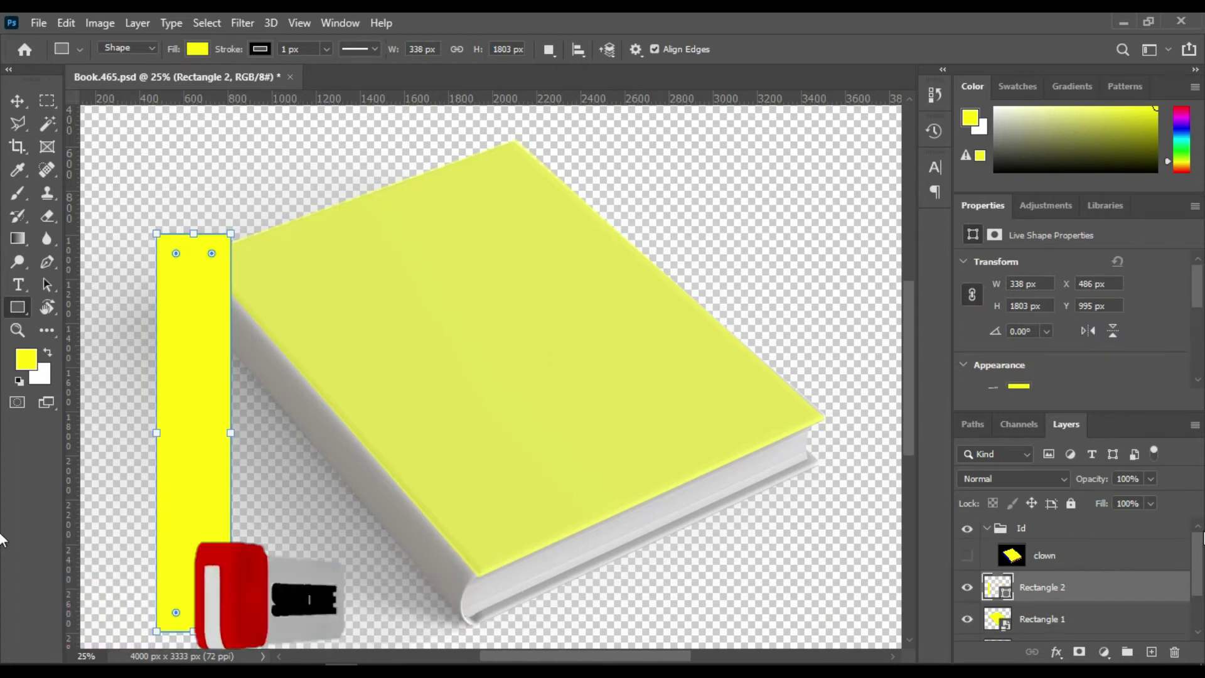
right_click(1076, 586)
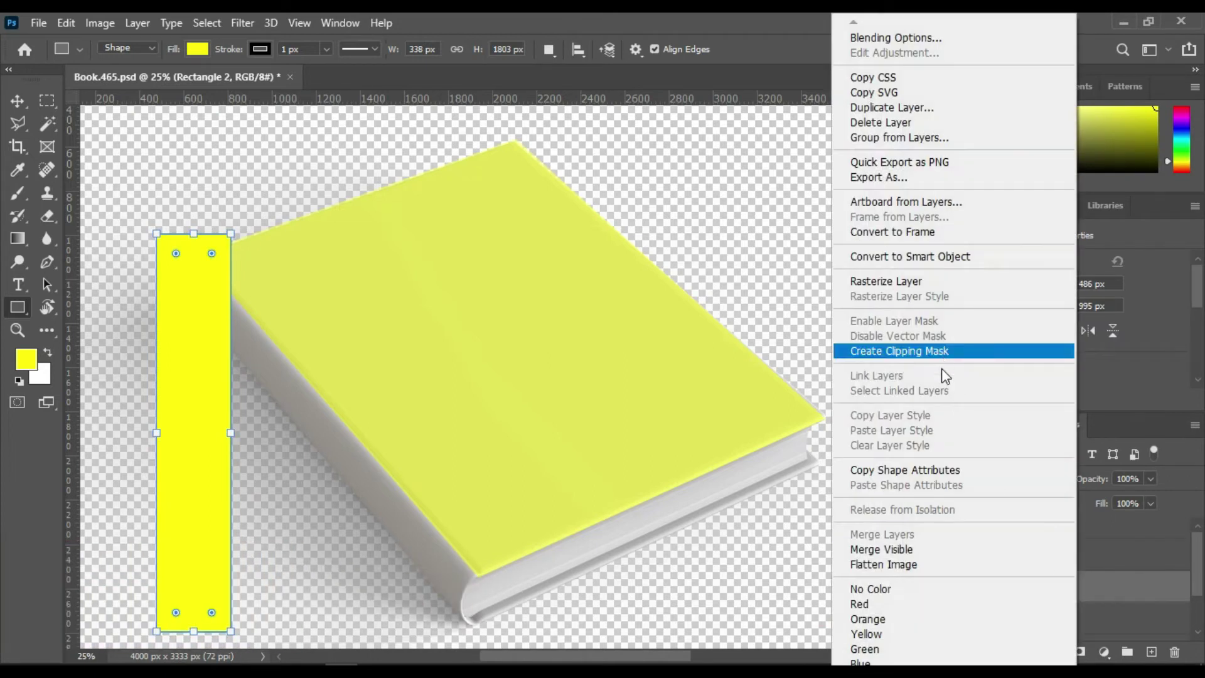
click(965, 260)
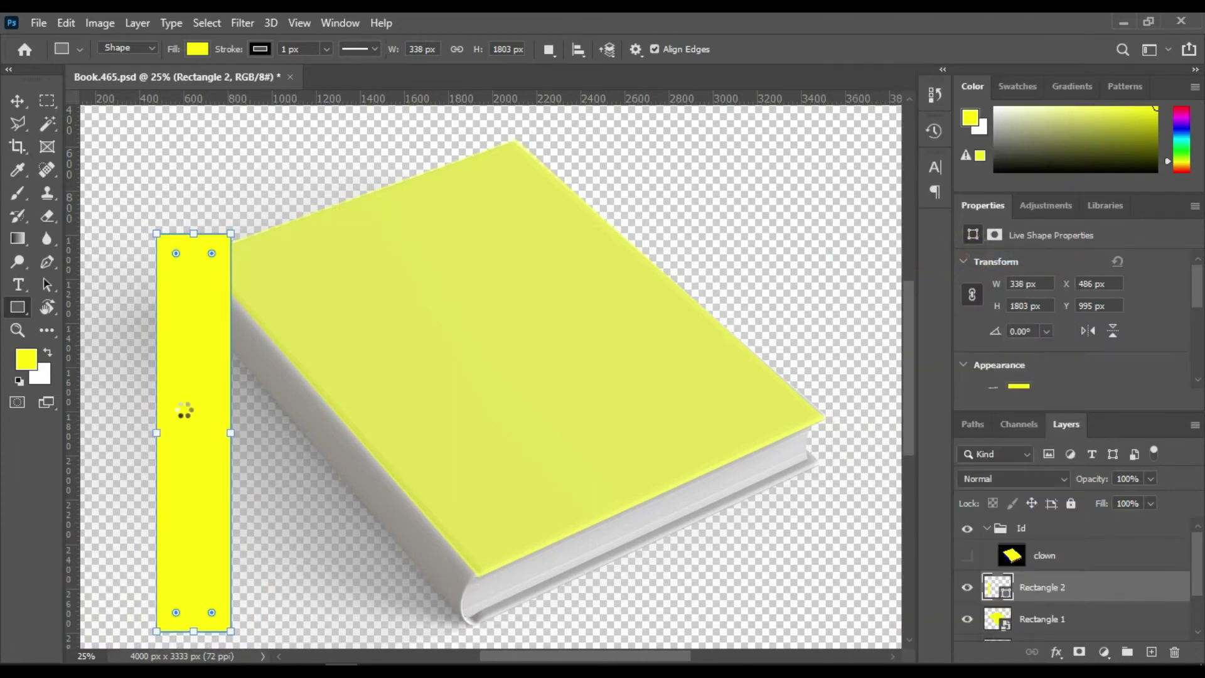
key(ctrl+z)
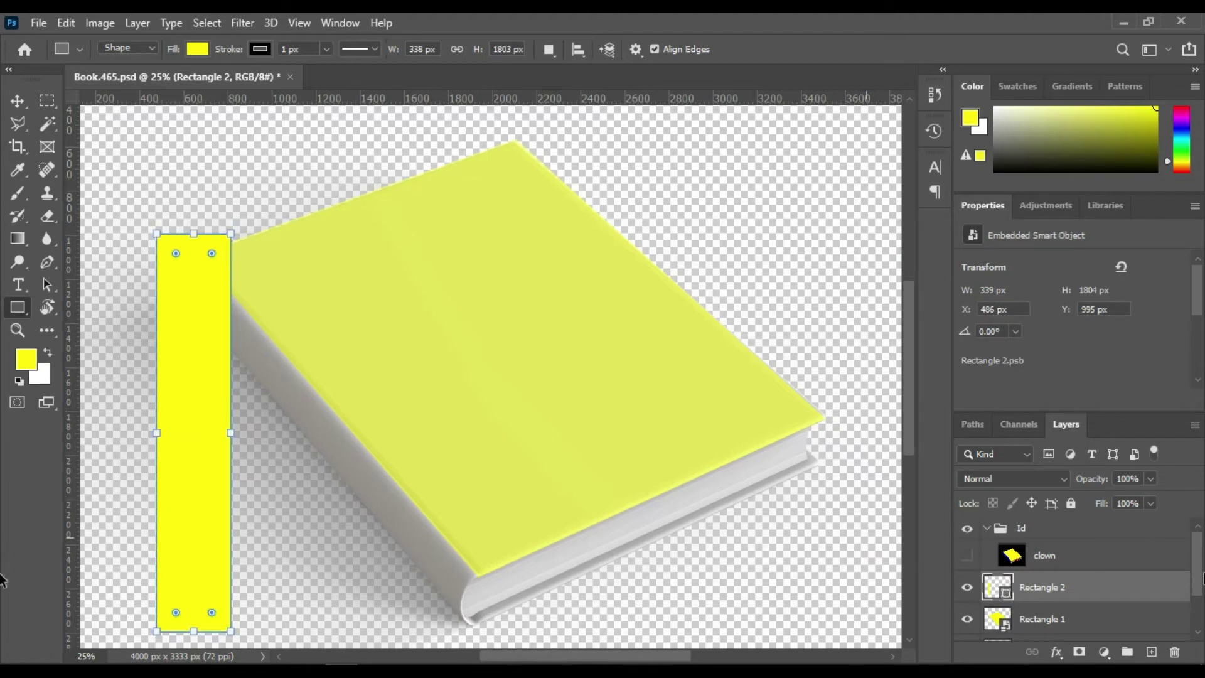
Set Rectangle 2's stroke to No Color
scroll(1064, 371, down, 2)
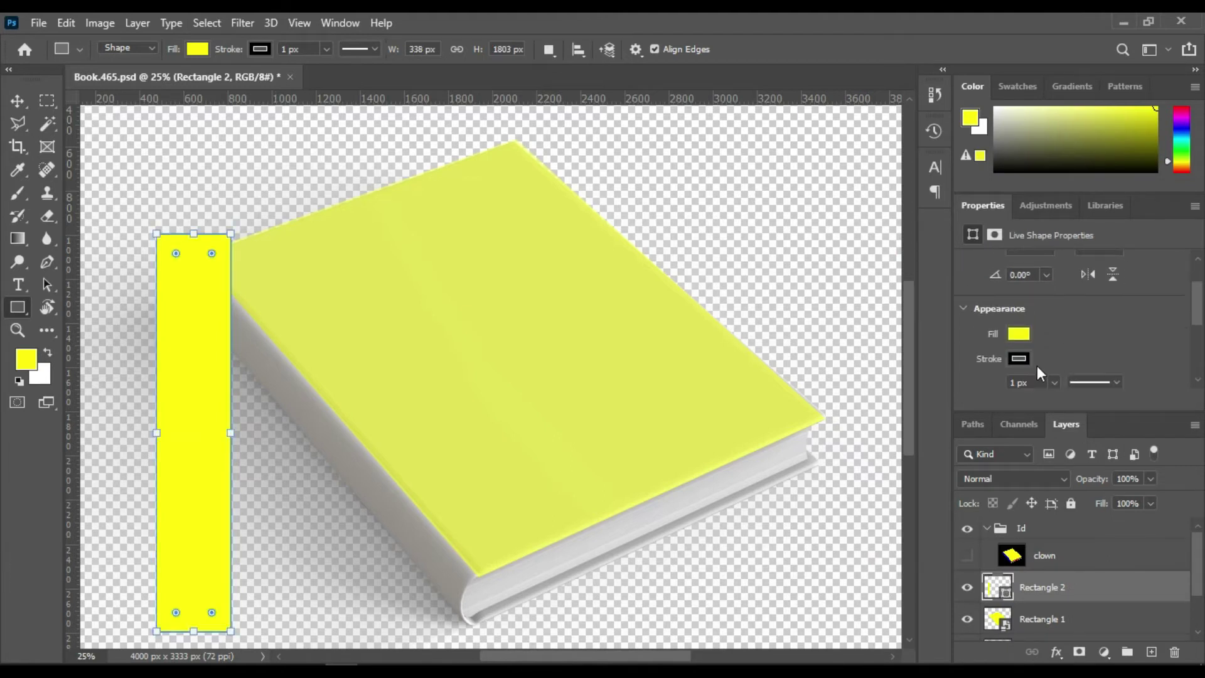
click(1023, 358)
click(969, 392)
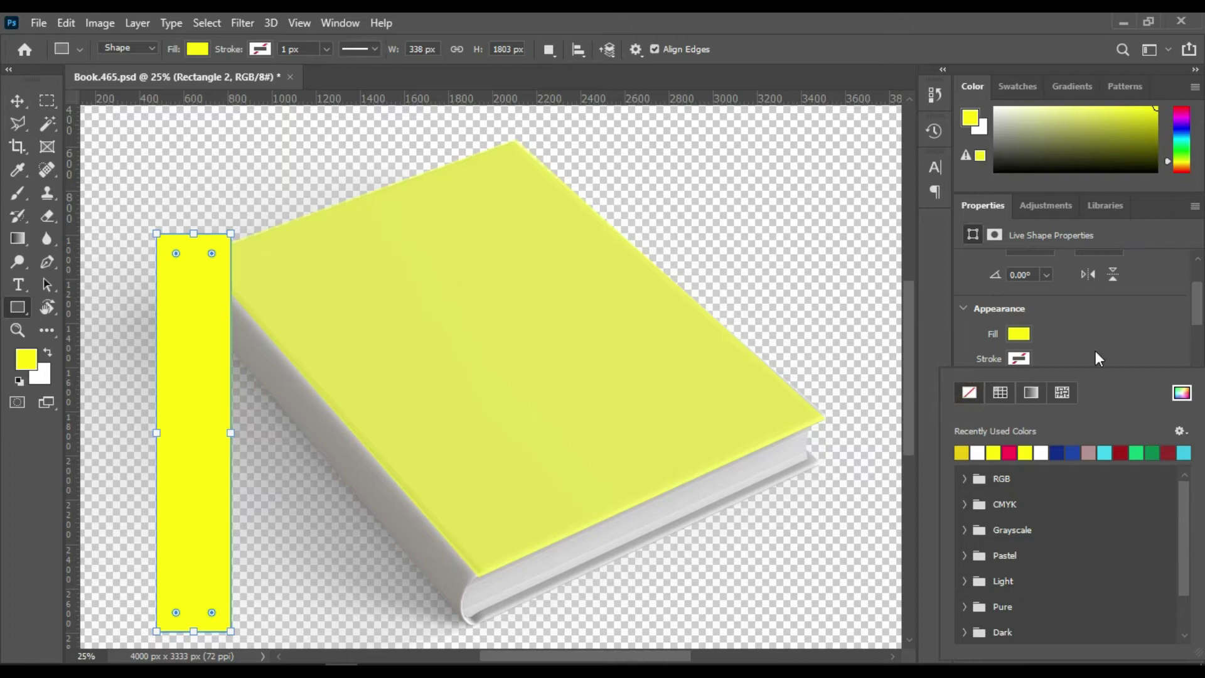
click(1094, 350)
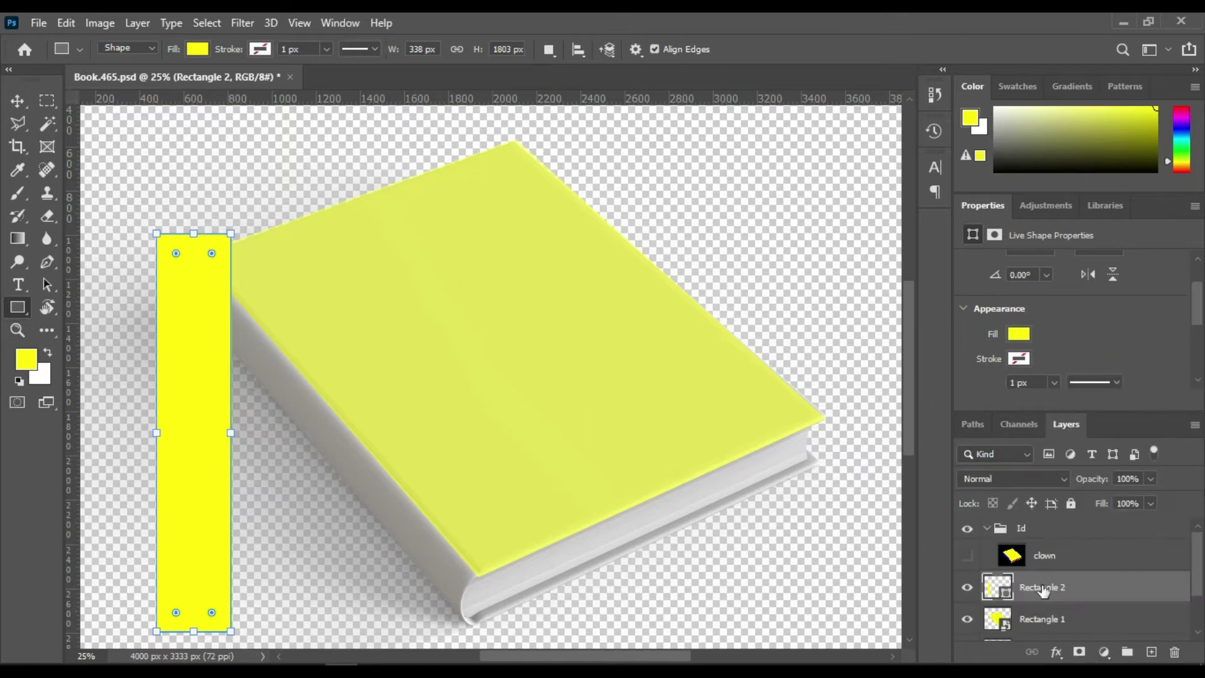
Convert Rectangle 2 to a smart object, rotate it, and lower its opacity to 49%
right_click(1039, 587)
click(939, 254)
key(ctrl+t)
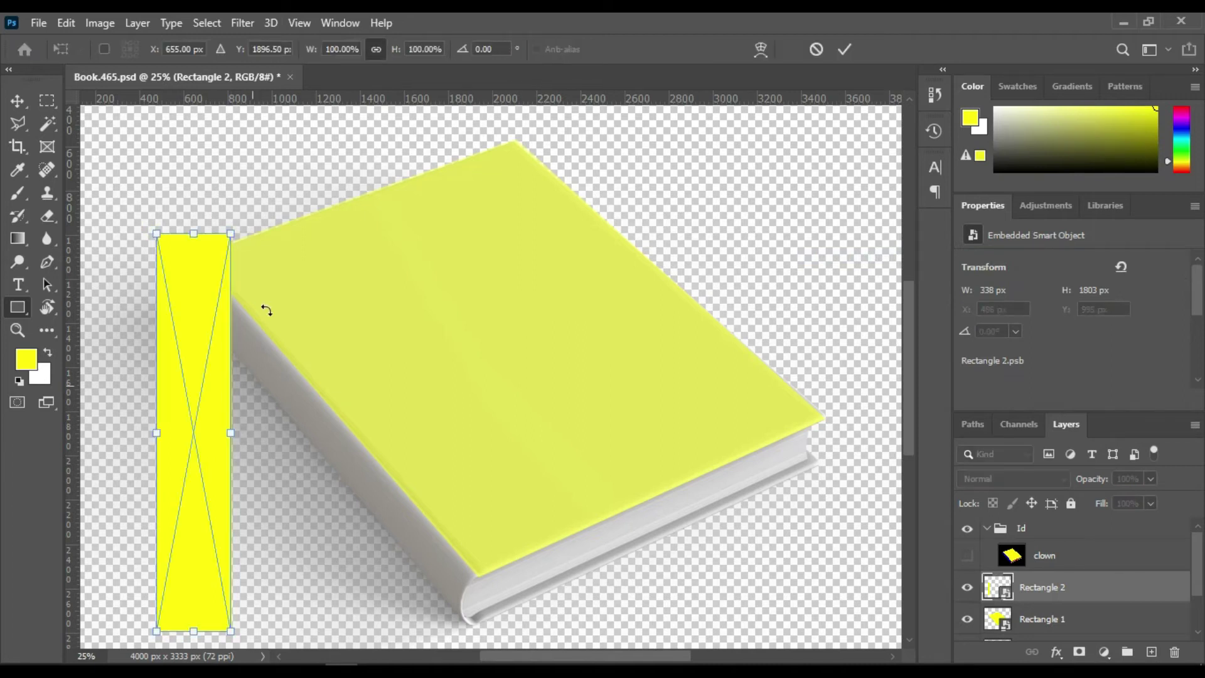
drag(242, 226, 144, 230)
drag(217, 430, 265, 437)
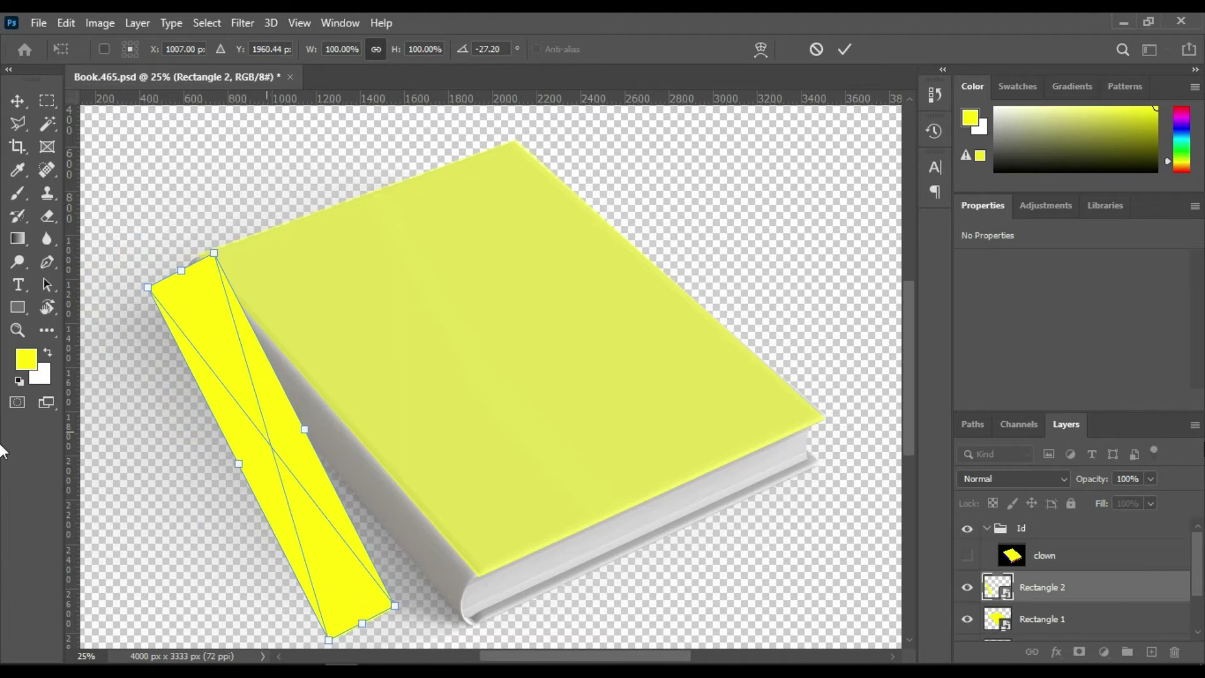
click(1151, 480)
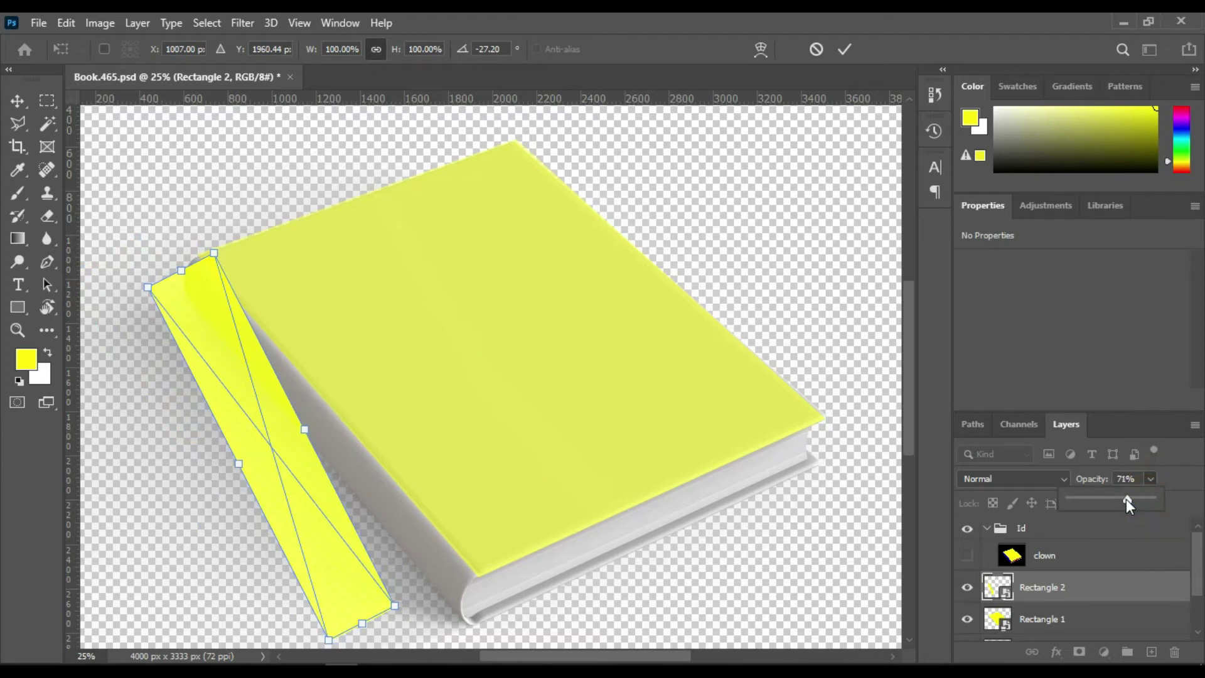
drag(1116, 500, 1110, 499)
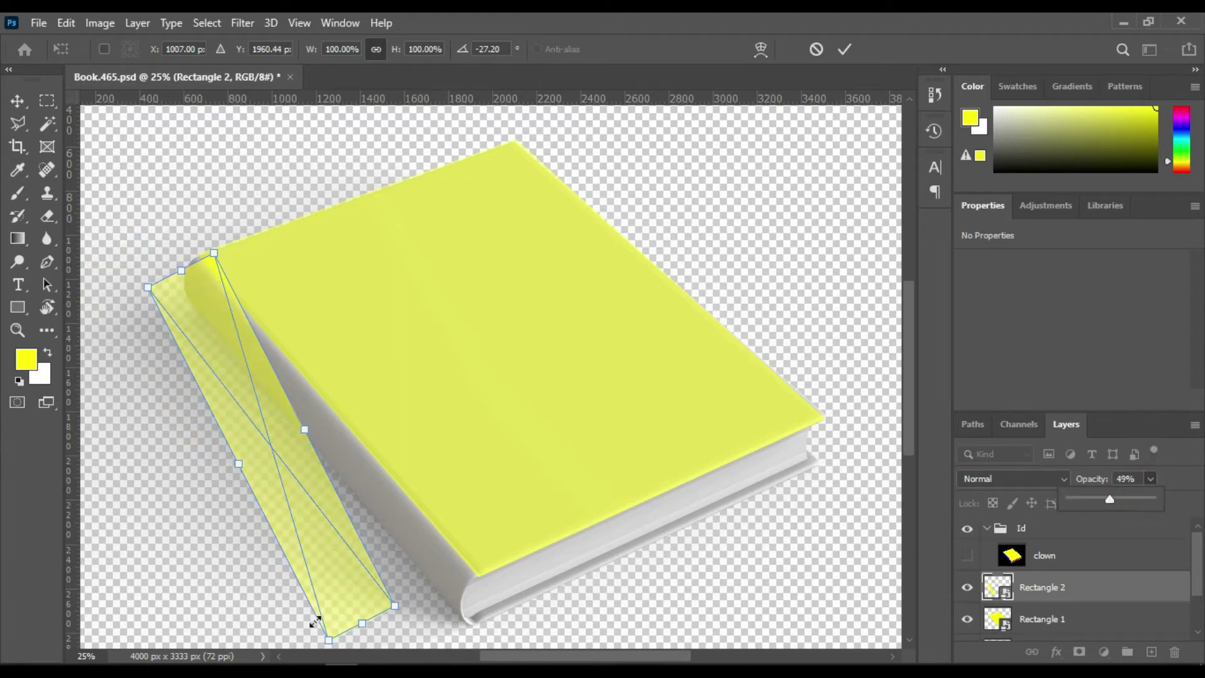
Rotate, nudge and scale Rectangle 2 to lie over the book's spine
drag(347, 601, 371, 587)
drag(256, 231, 199, 228)
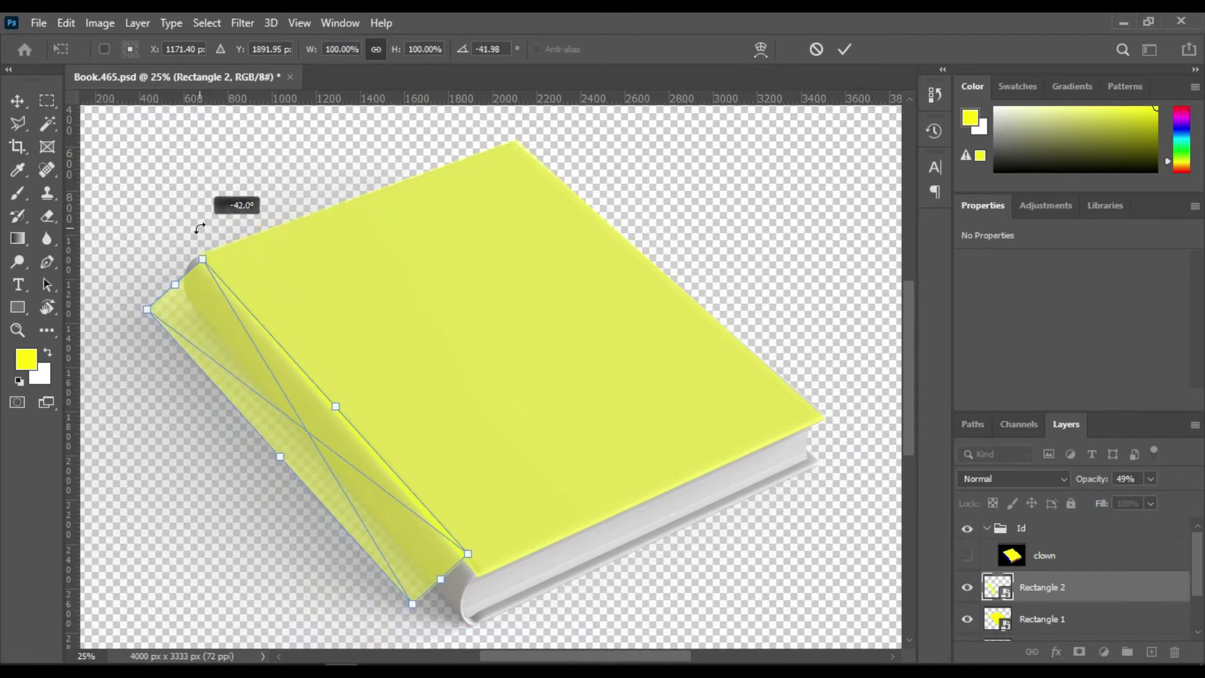
drag(199, 229, 199, 231)
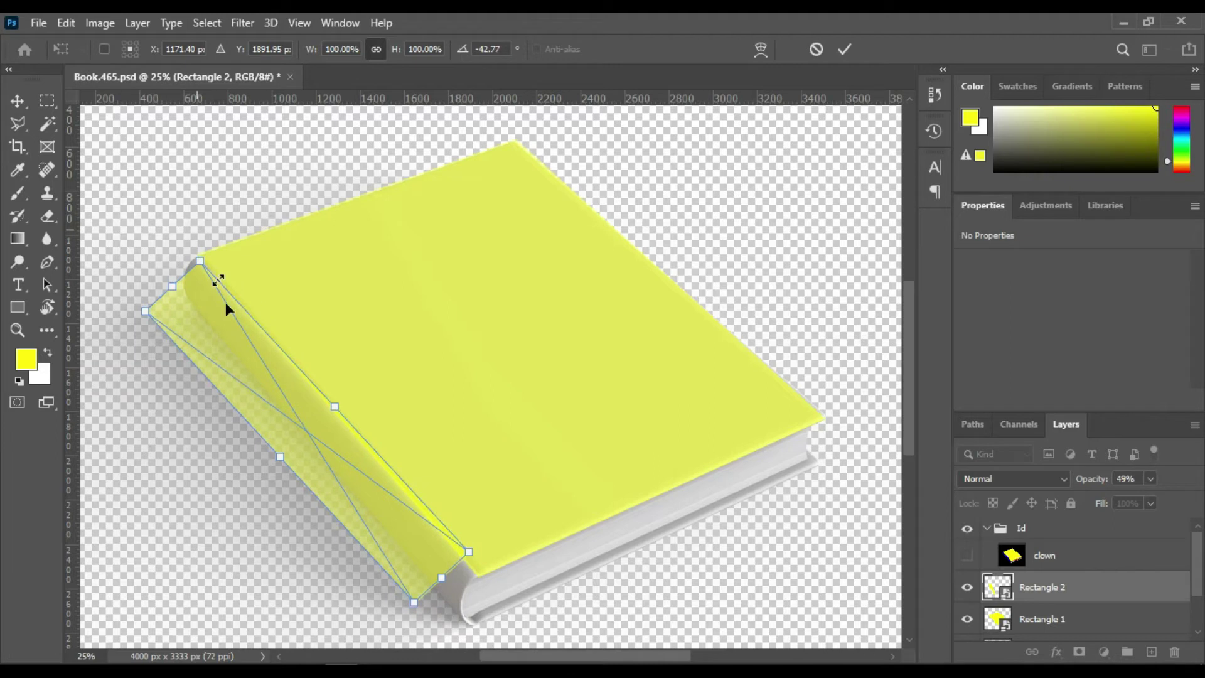
key(shift+Right)
key(shift+Right)
key(shift+Up)
key(shift+Right)
key(shift+Up)
drag(256, 360, 258, 375)
drag(425, 529, 424, 536)
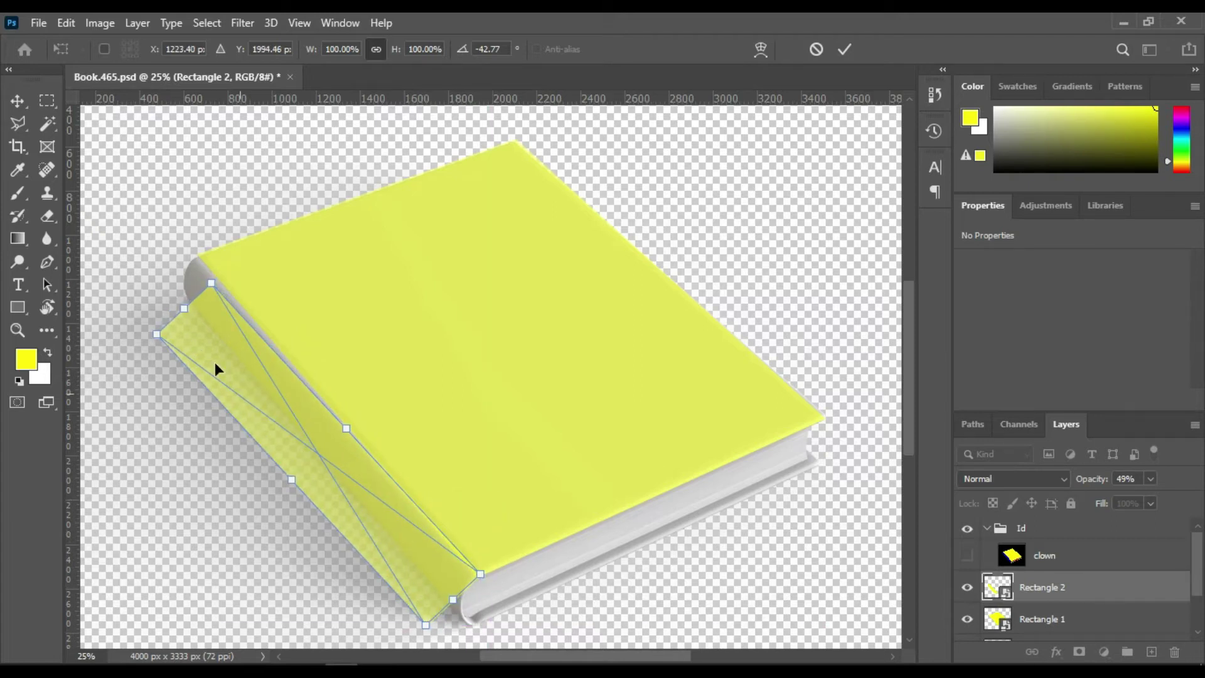
drag(183, 308, 160, 283)
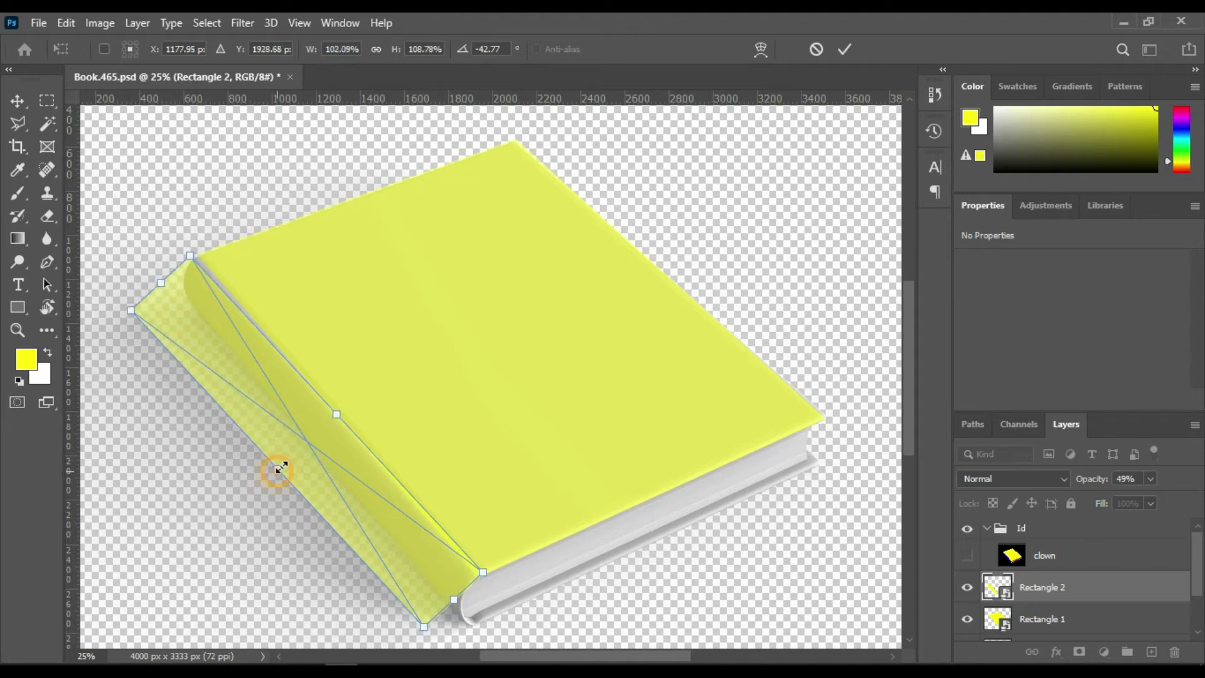
drag(277, 471, 295, 452)
drag(185, 286, 189, 288)
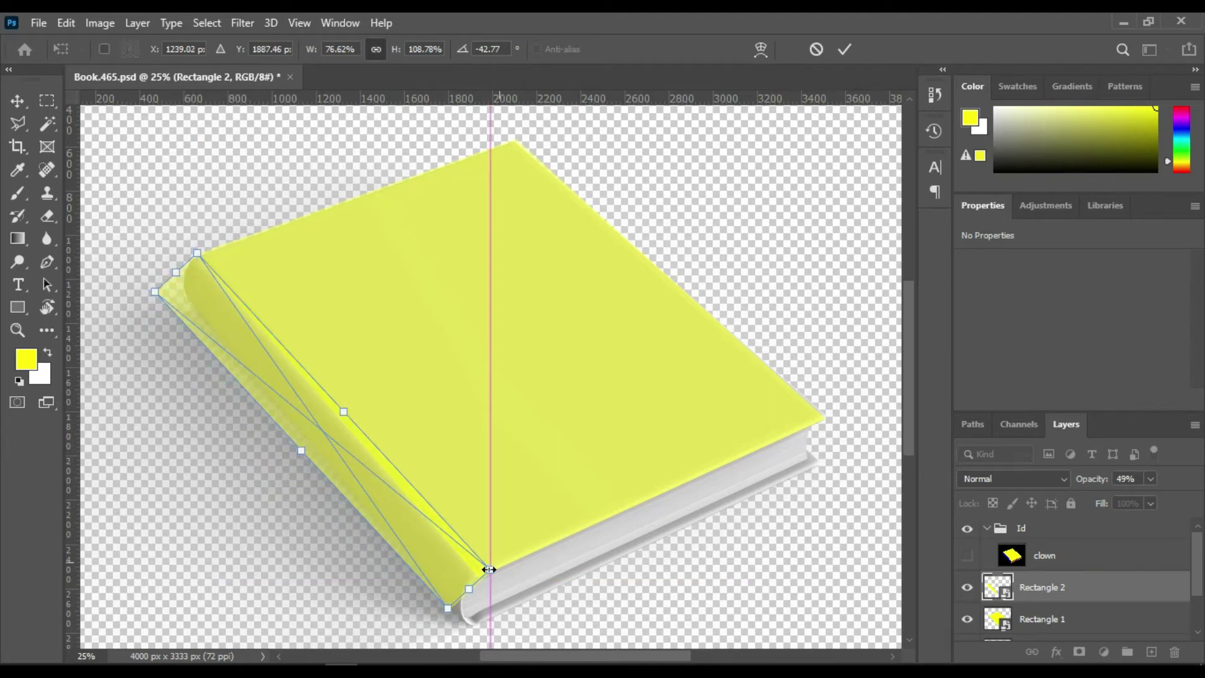
drag(502, 576, 500, 583)
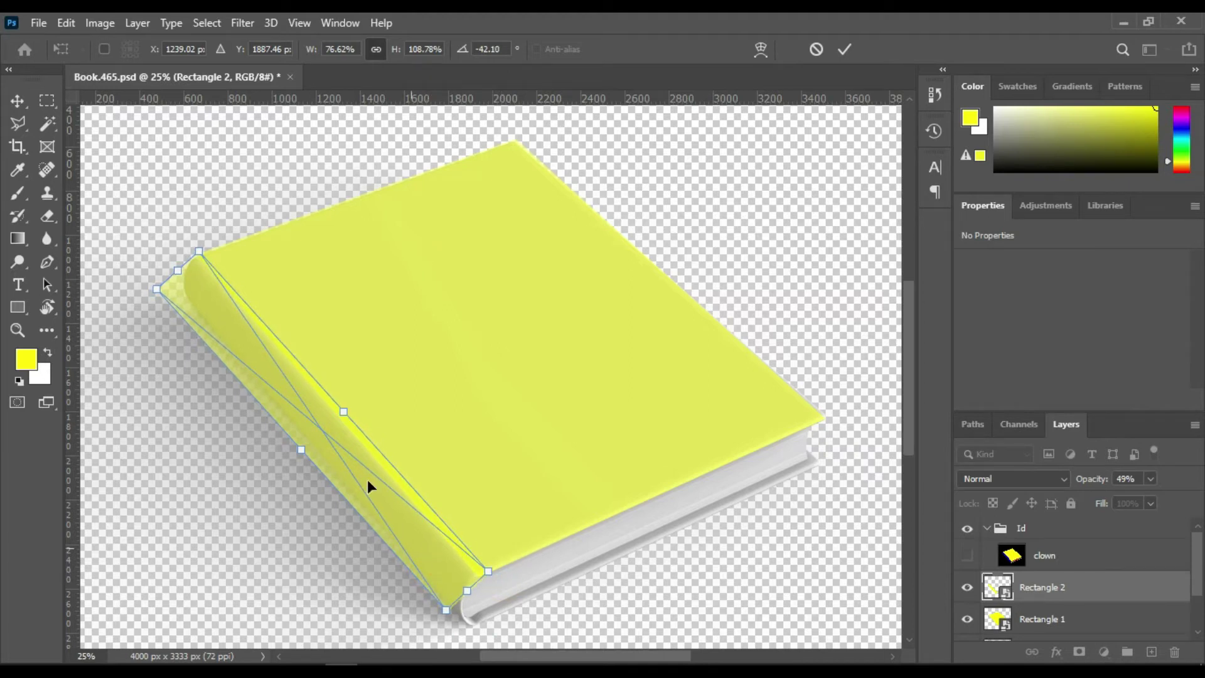
Distort Rectangle 2's corners onto the spine's edges and ends
right_click(258, 355)
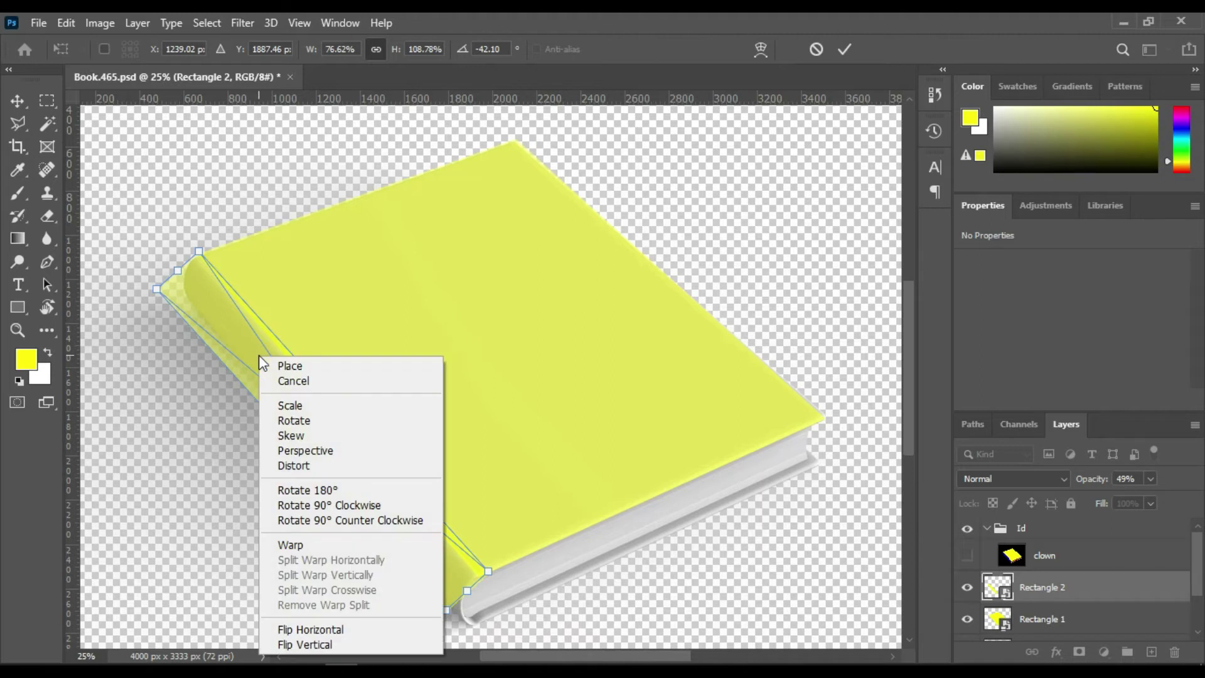
click(321, 466)
drag(157, 290, 182, 295)
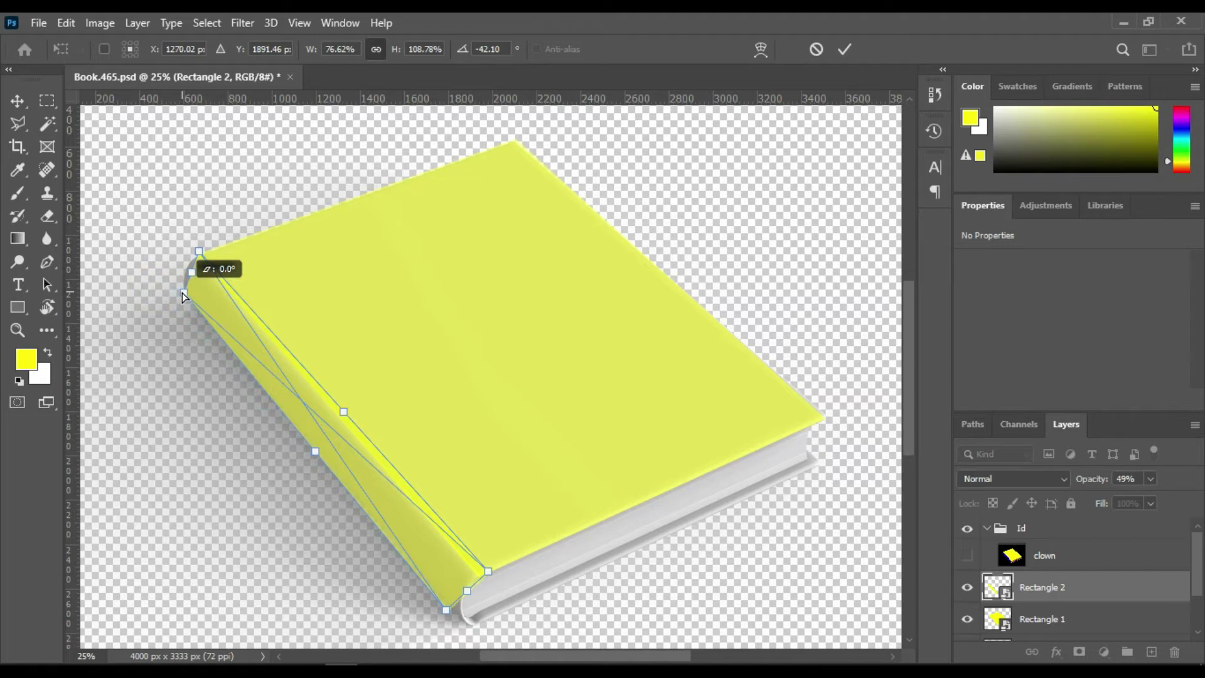
drag(447, 617, 471, 635)
drag(485, 569, 478, 576)
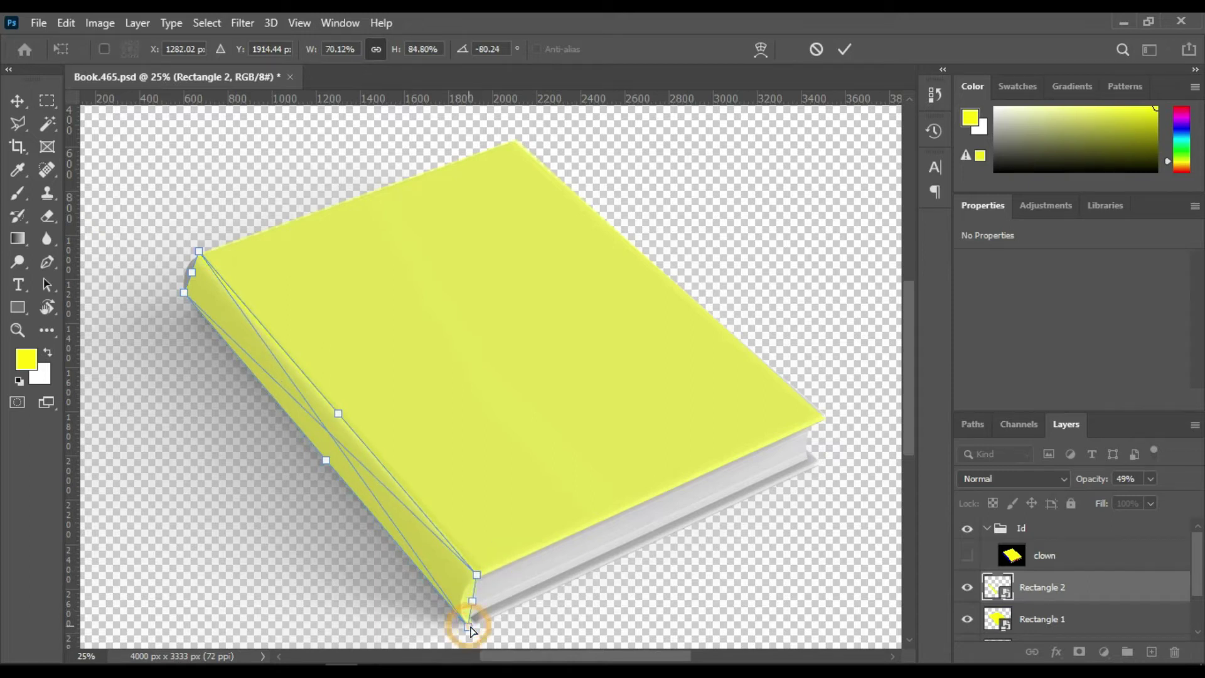
drag(468, 627, 468, 627)
right_click(417, 535)
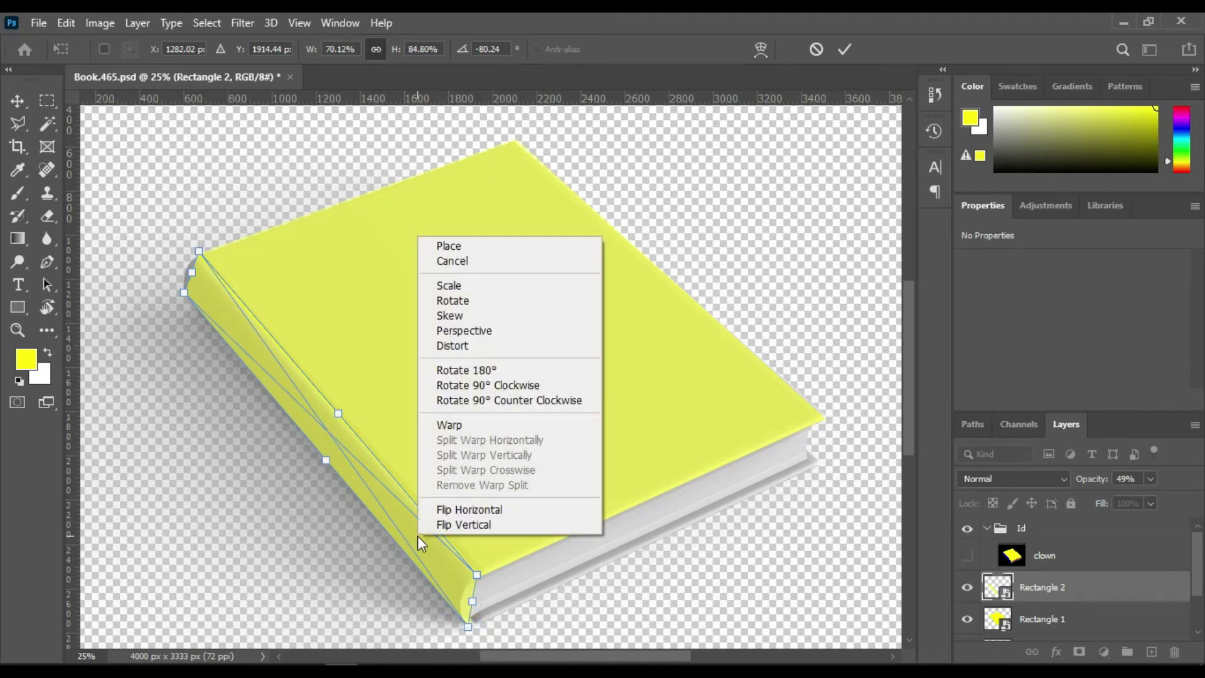
Apply an Arch warp with bend 25.2 to the yellow spine piece
click(487, 425)
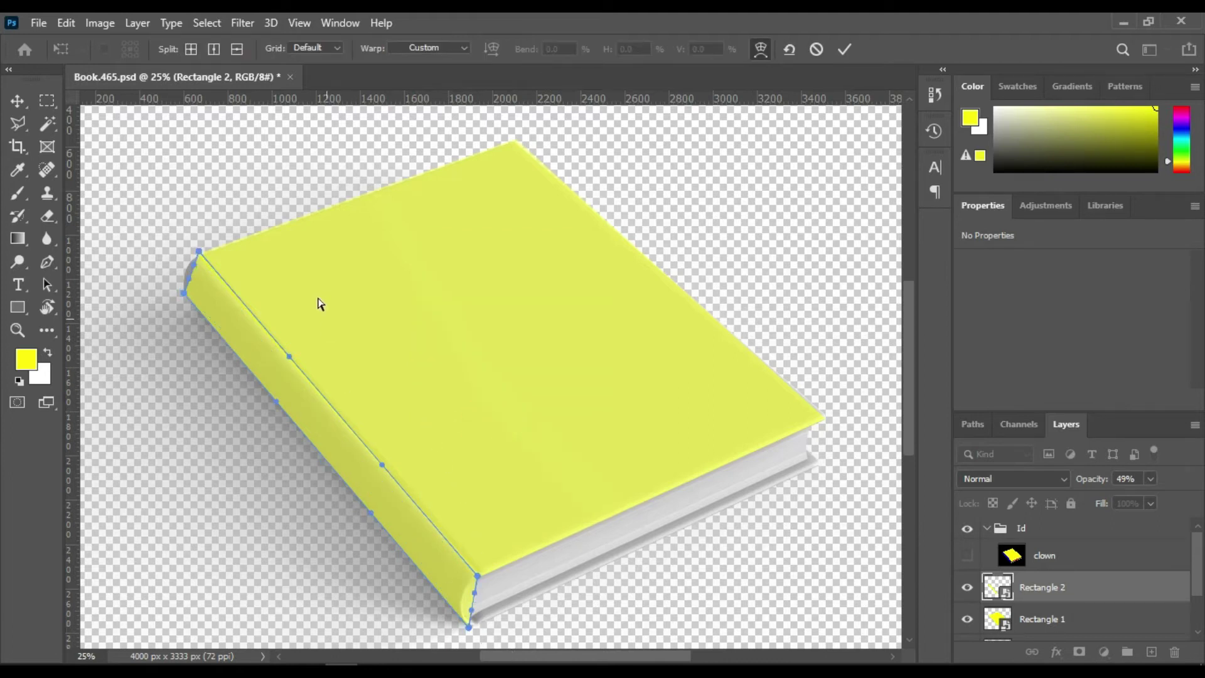
click(464, 48)
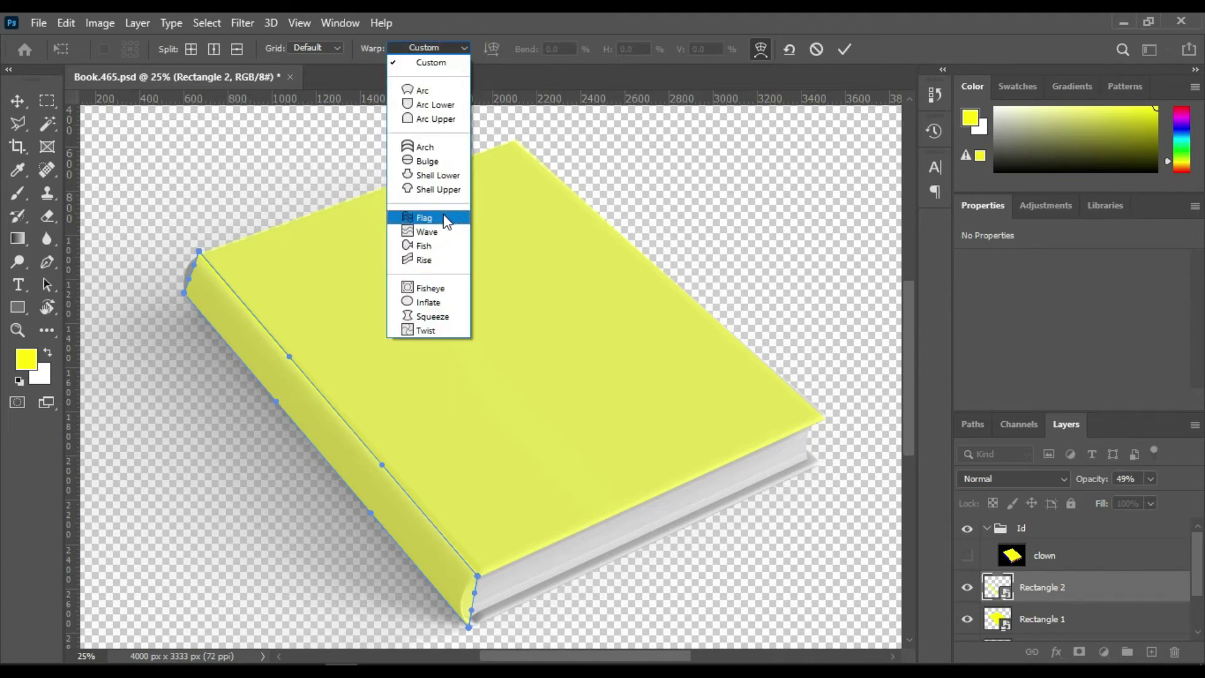
click(439, 147)
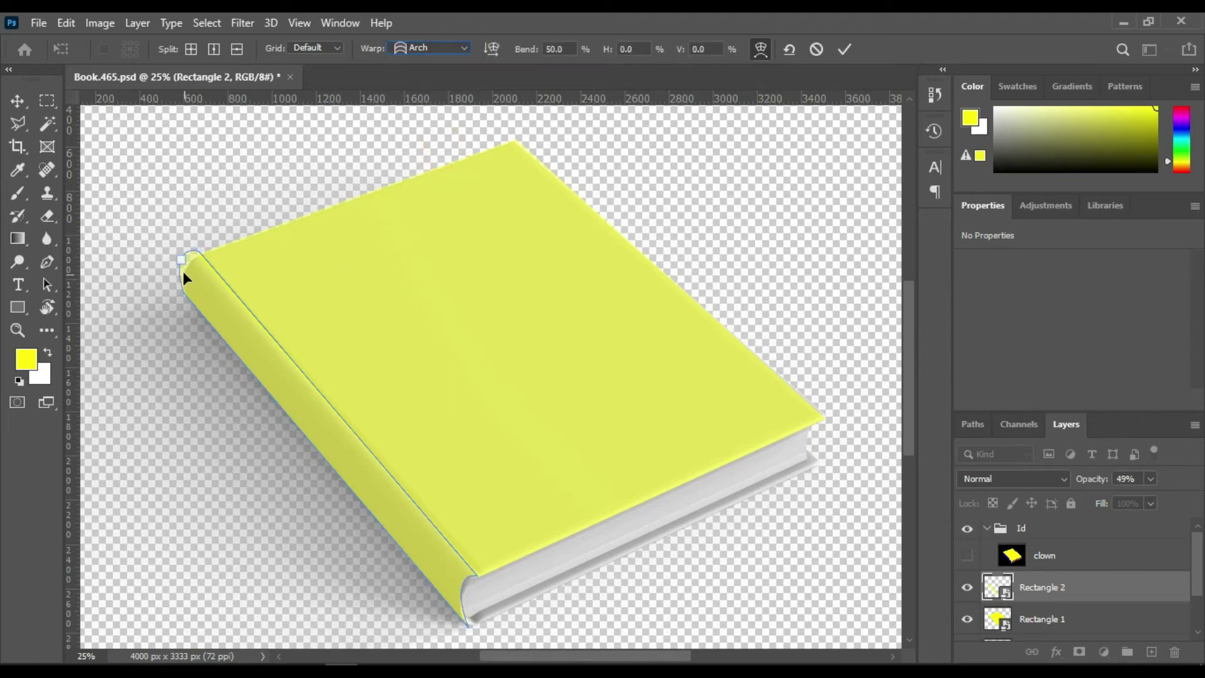
drag(180, 260, 184, 268)
key(ctrl+plus)
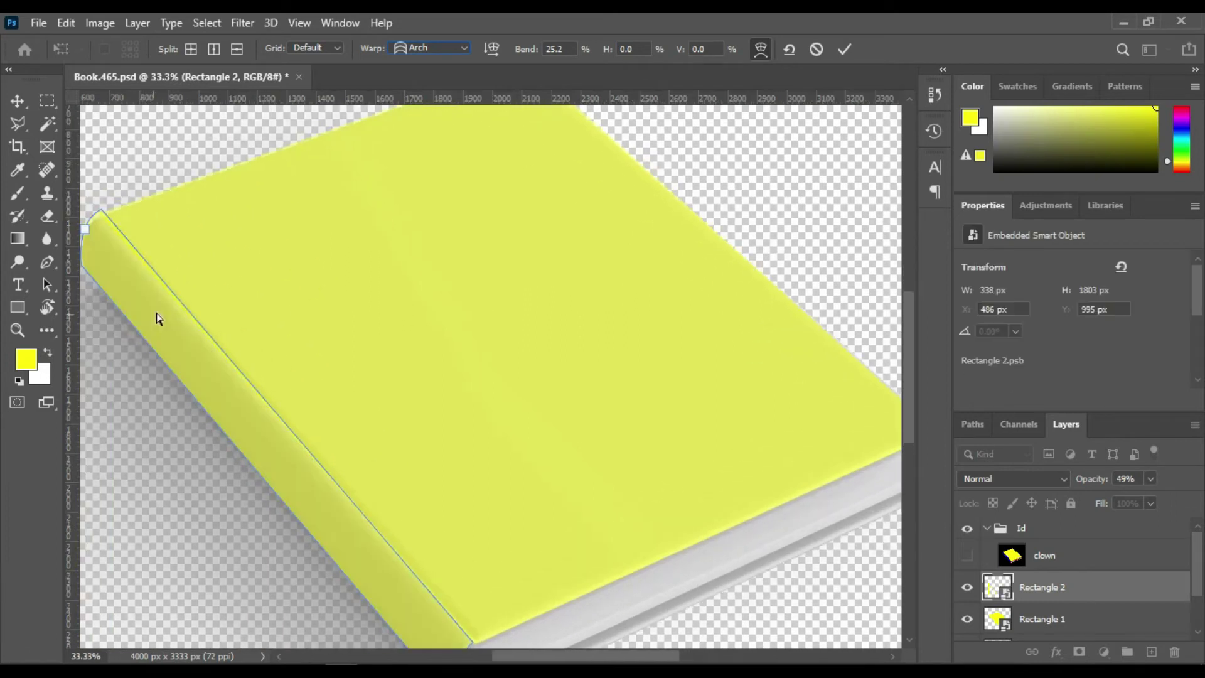
drag(601, 659, 571, 658)
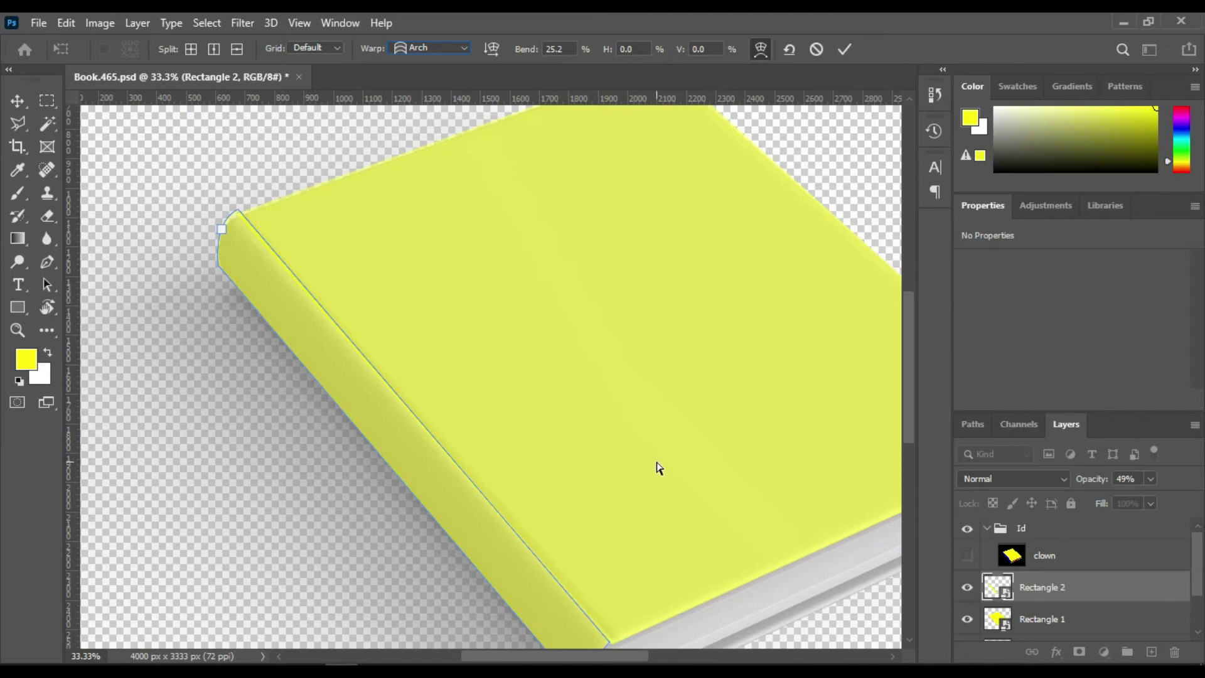
key(ctrl+minus)
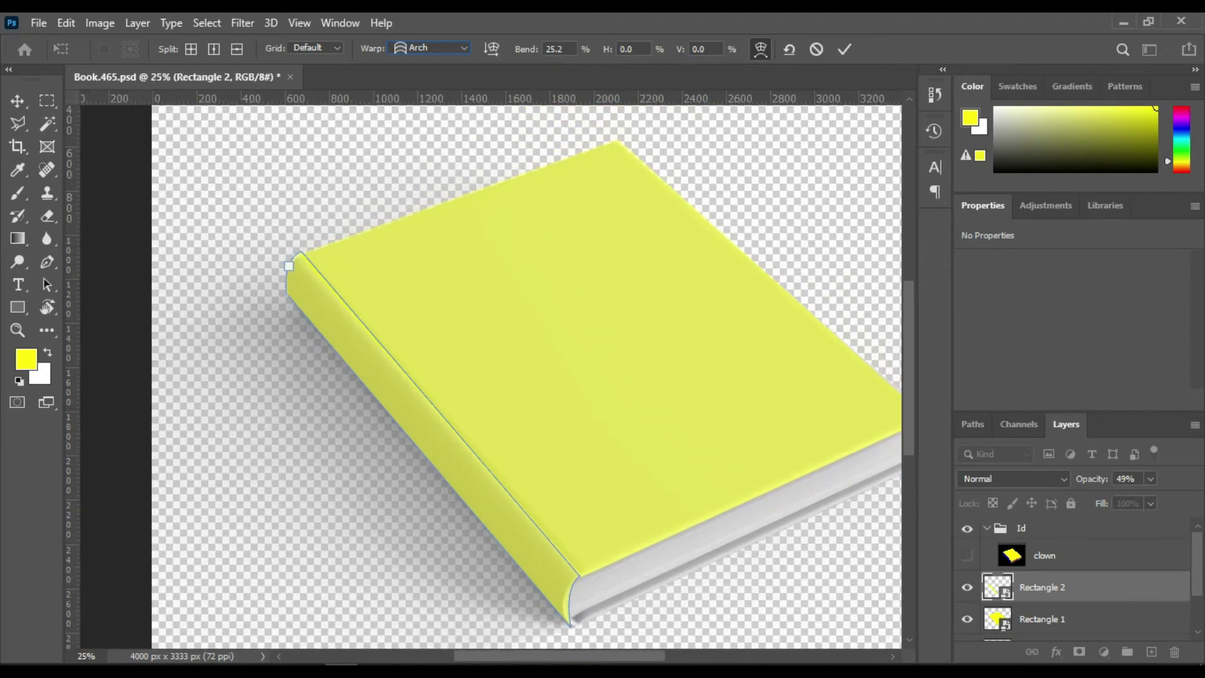
Restore the spine piece to 100% opacity
click(1150, 478)
drag(1151, 497, 1148, 494)
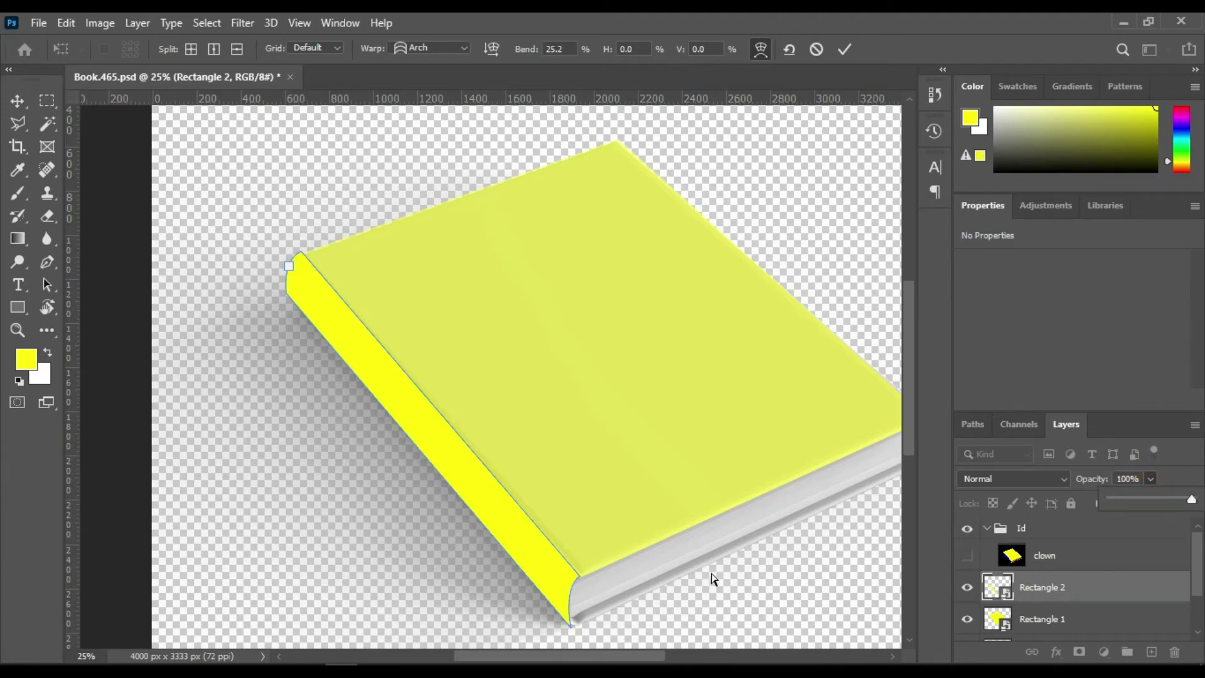
drag(635, 653, 664, 635)
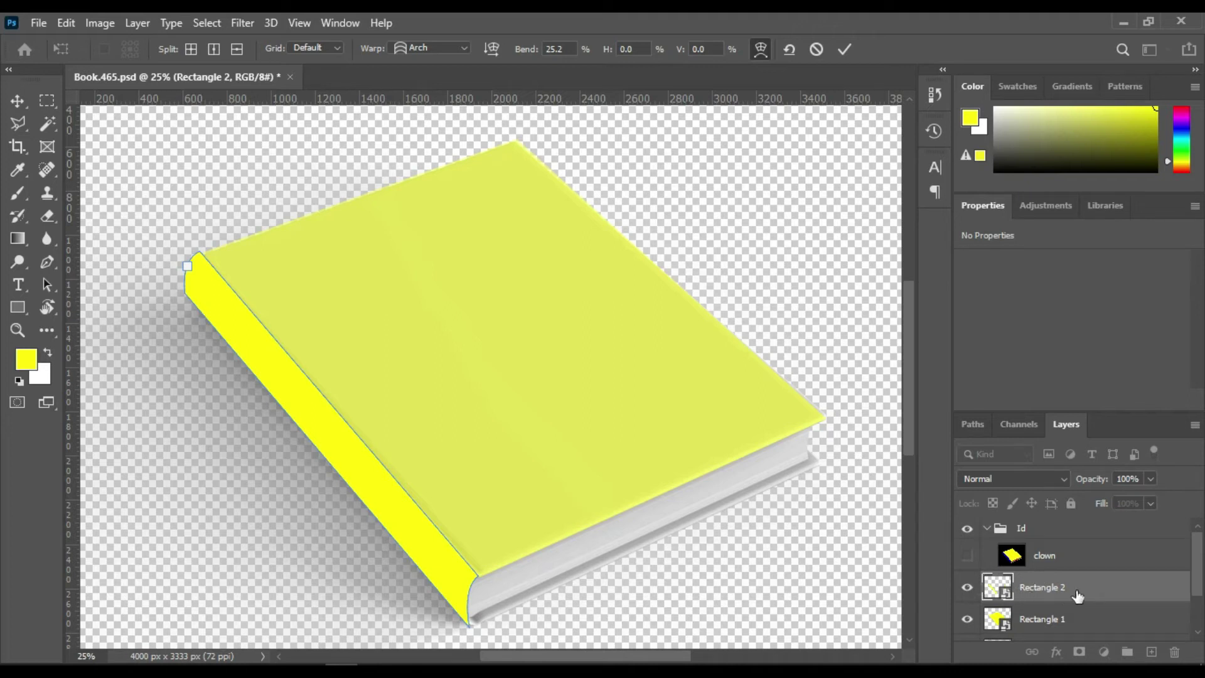
Show the clown pass and mask Rectangle 1 to the magic-wand cover selection
click(967, 555)
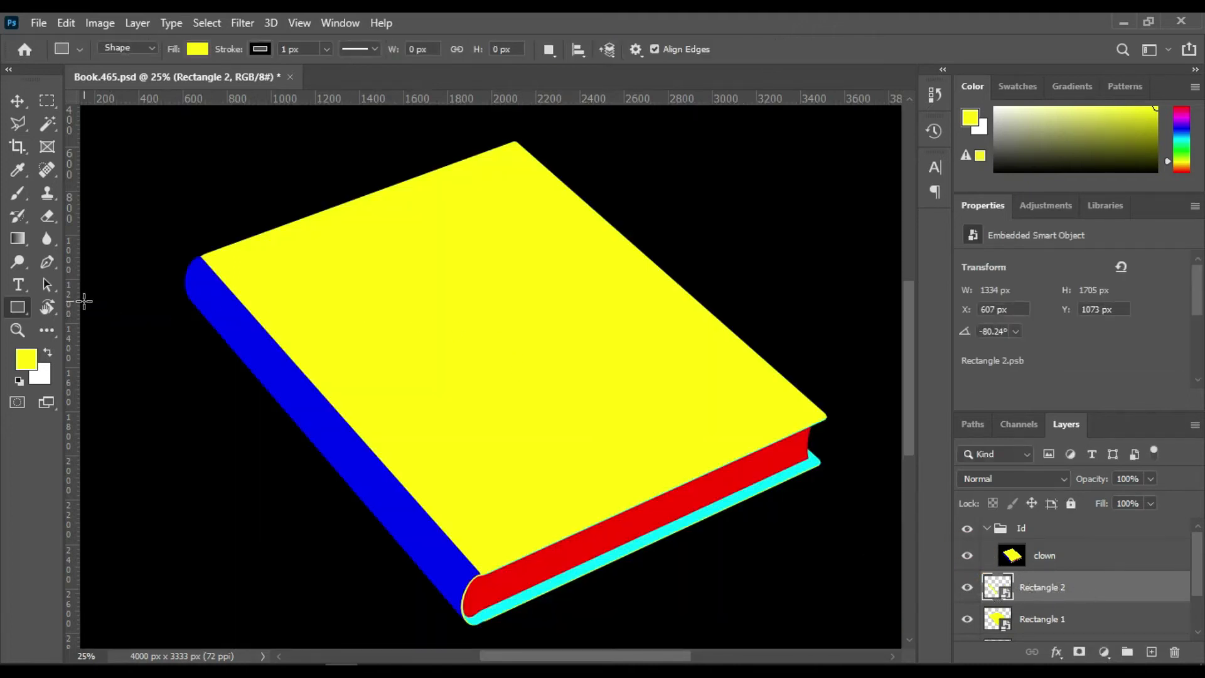
click(47, 123)
click(794, 519)
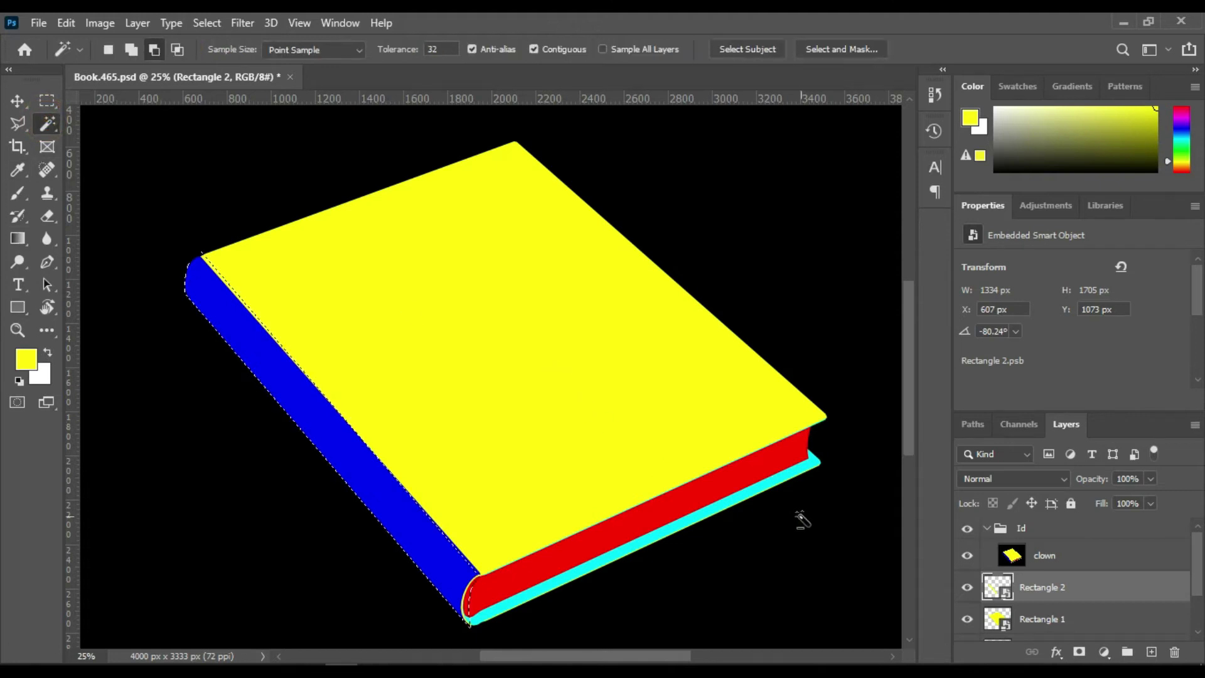
click(1038, 556)
click(546, 287)
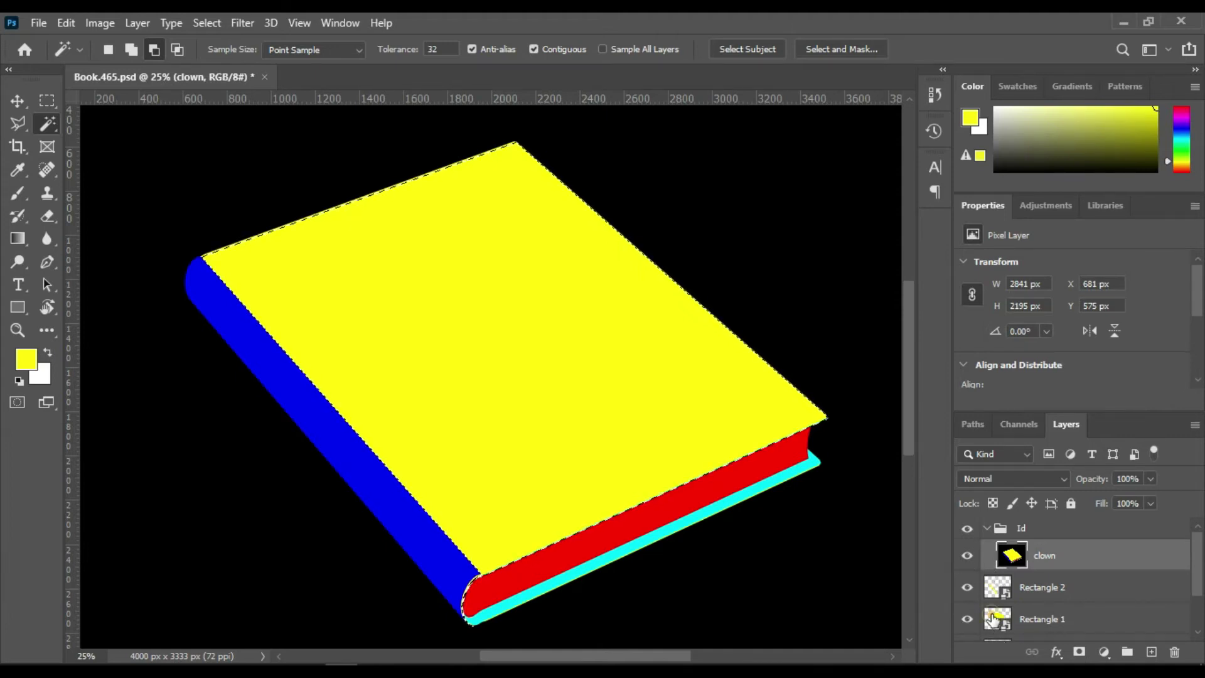
click(992, 620)
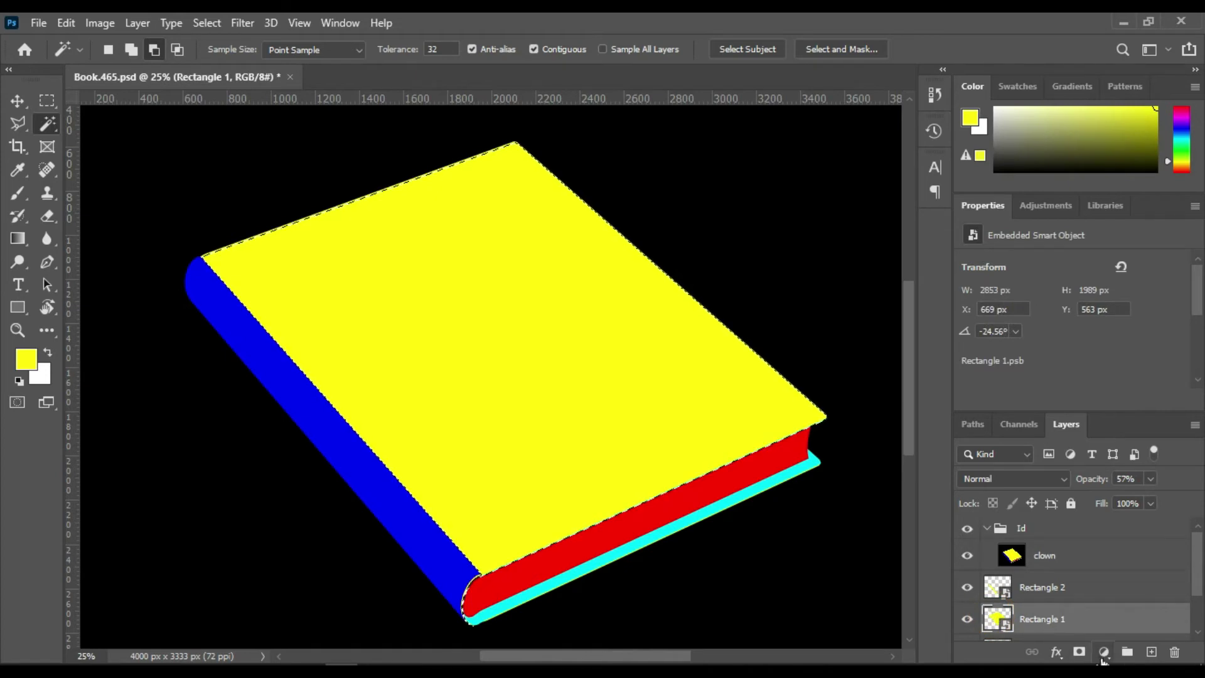
click(1081, 653)
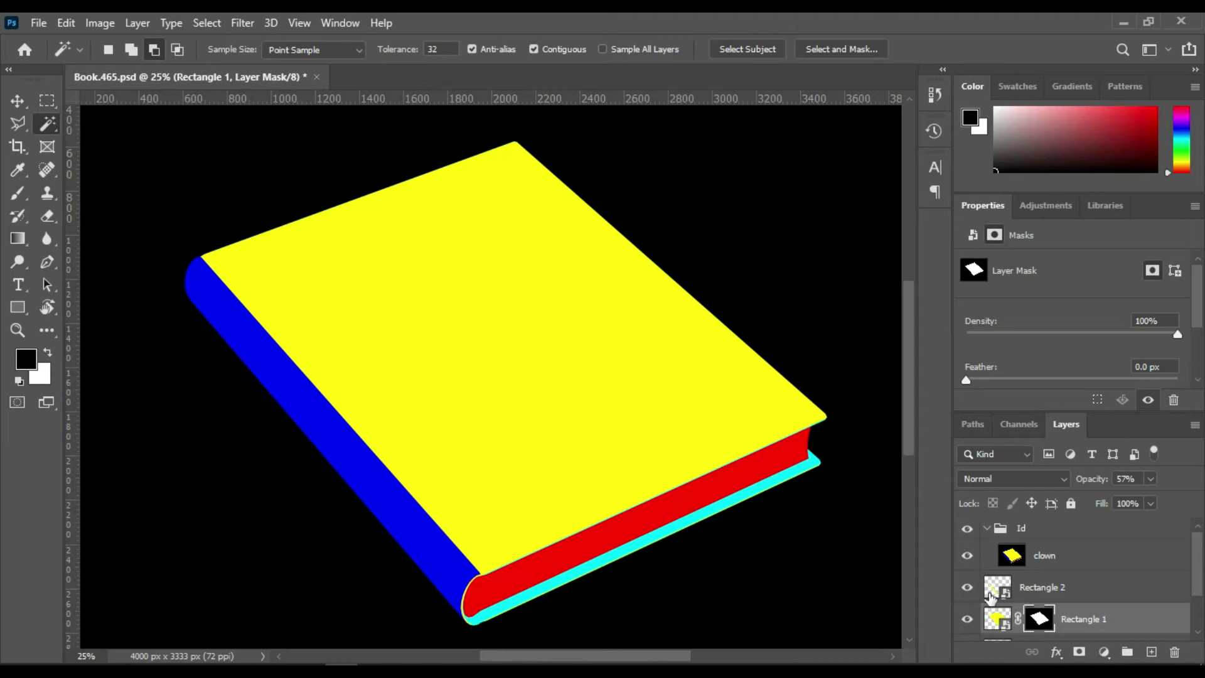
Mask Rectangle 2 to the blue spine area and hide the clown pass
ctrl+click(1013, 555)
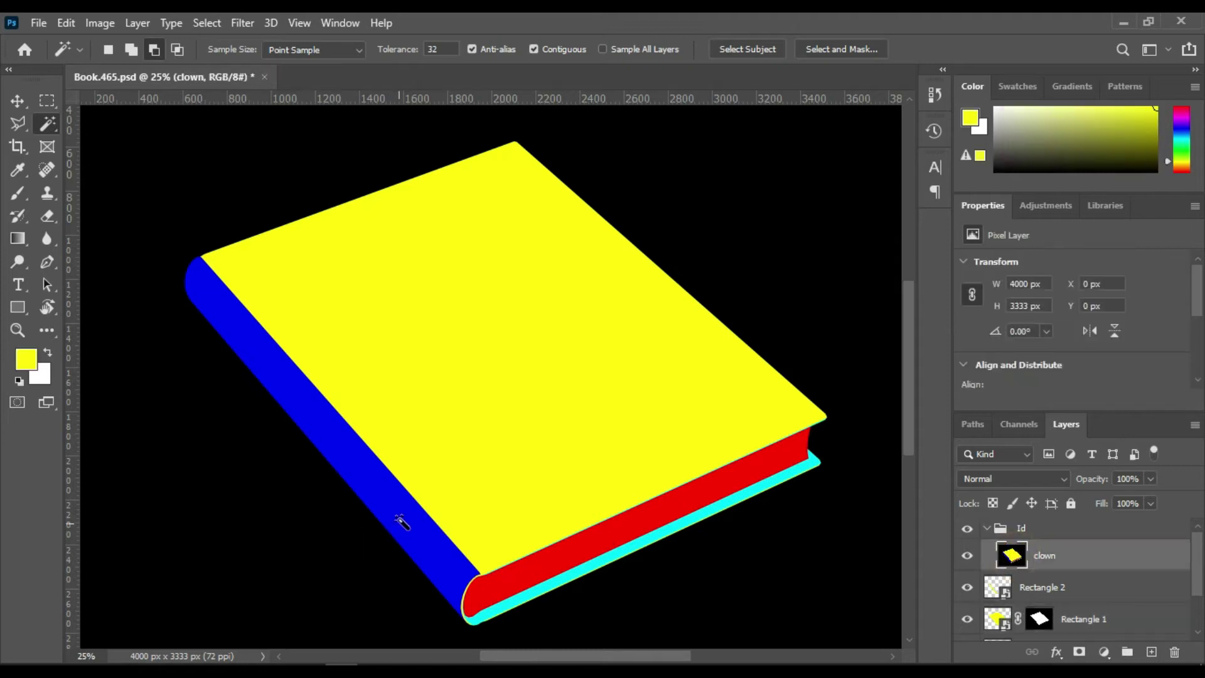
click(399, 518)
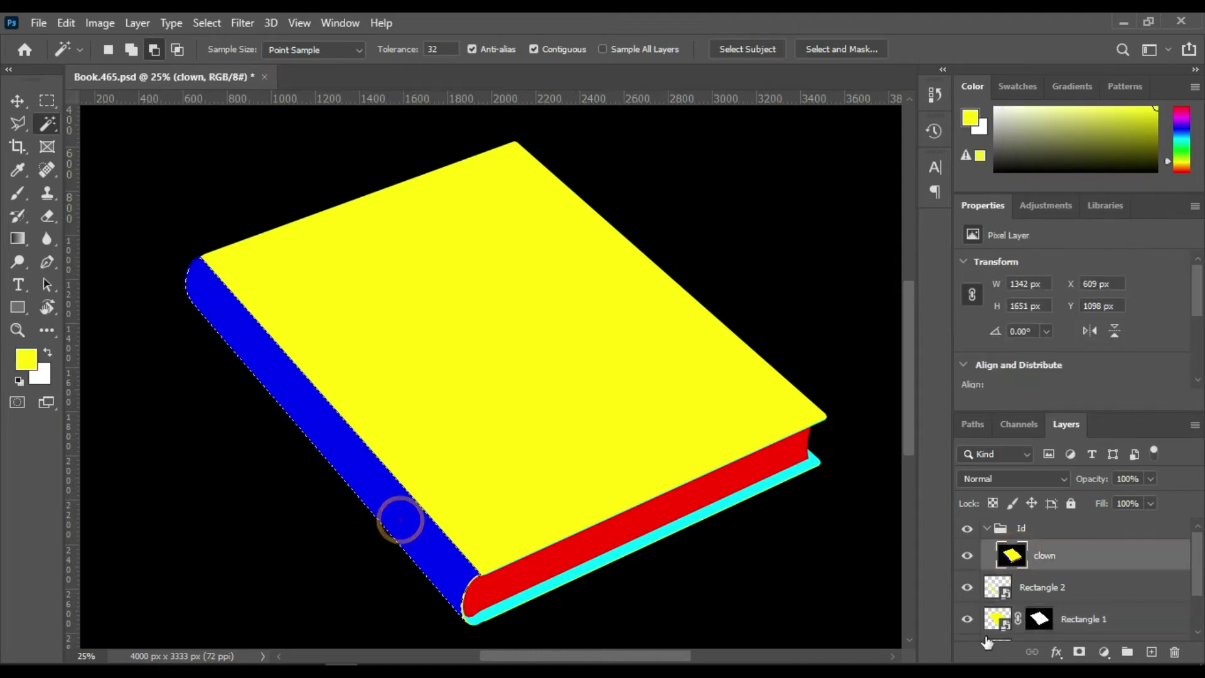
click(998, 587)
click(1078, 652)
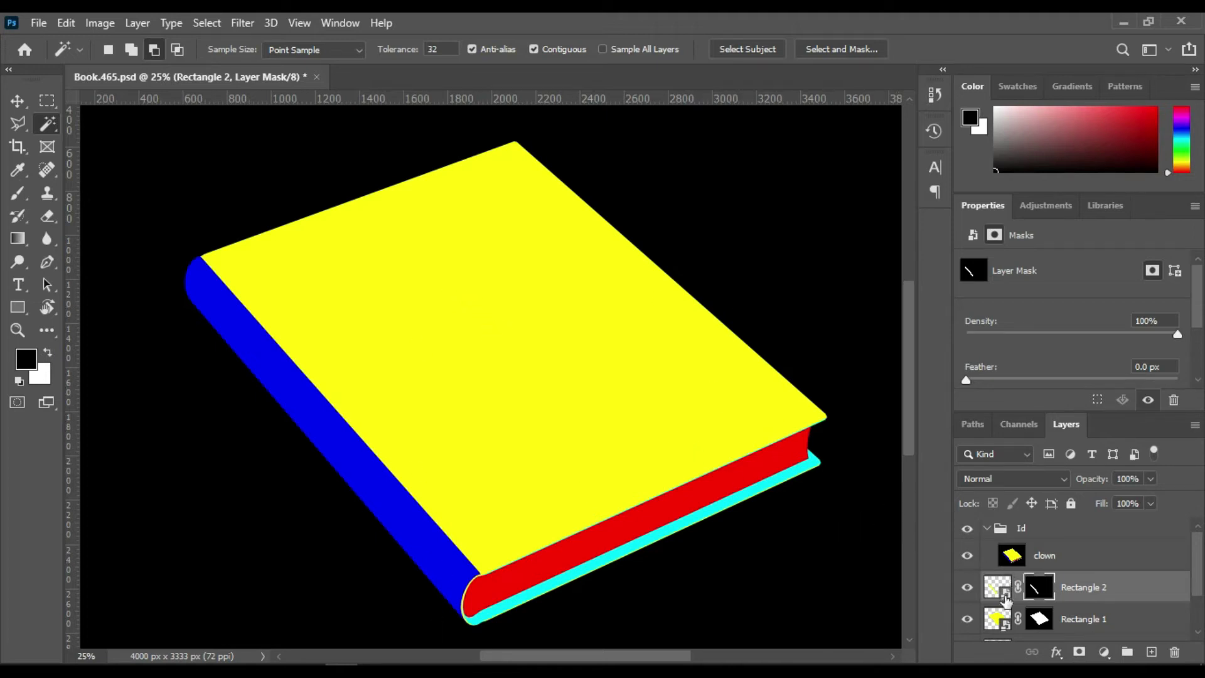
click(967, 555)
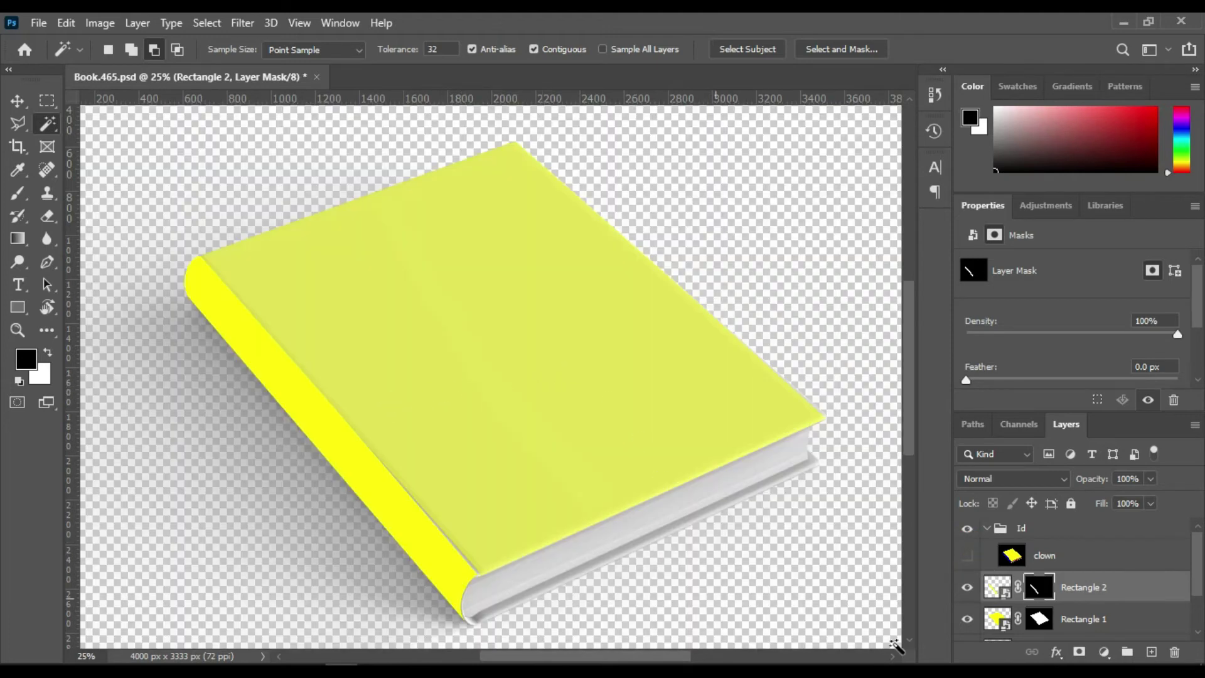
Raise Rectangle 1 to 100% opacity and hide the clown colour guide
click(1042, 630)
mouse_move(1148, 479)
mouse_down()
mouse_move(1132, 487)
mouse_move(1195, 499)
mouse_up()
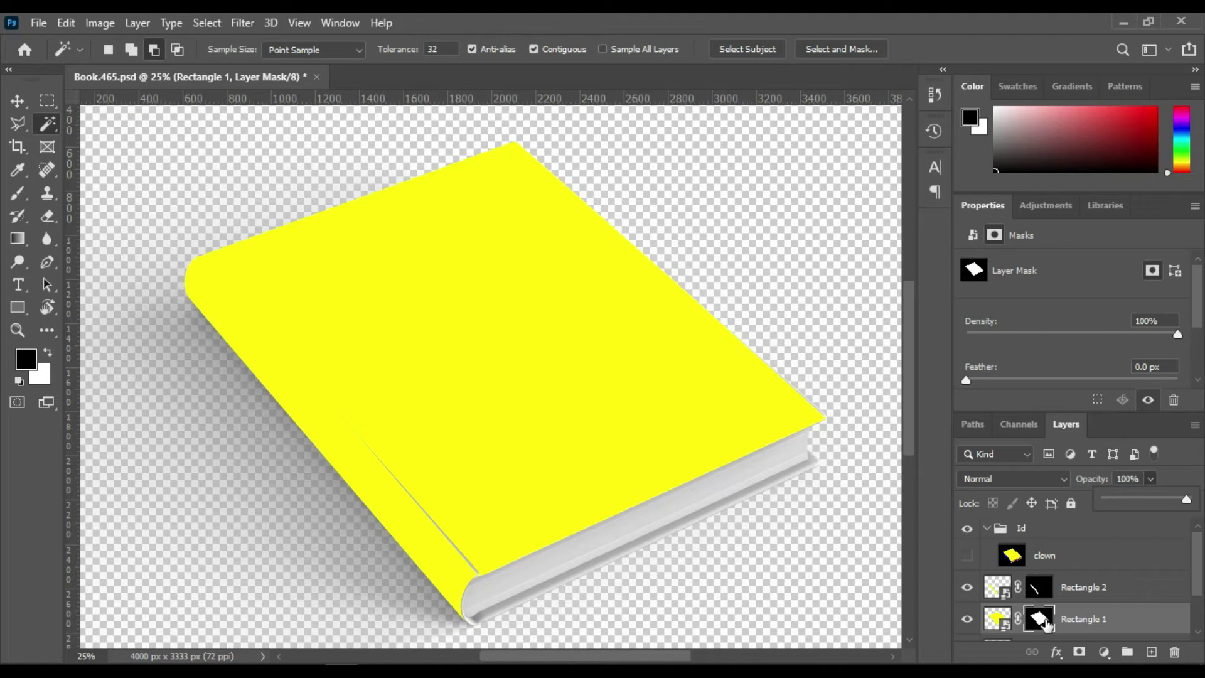
click(967, 529)
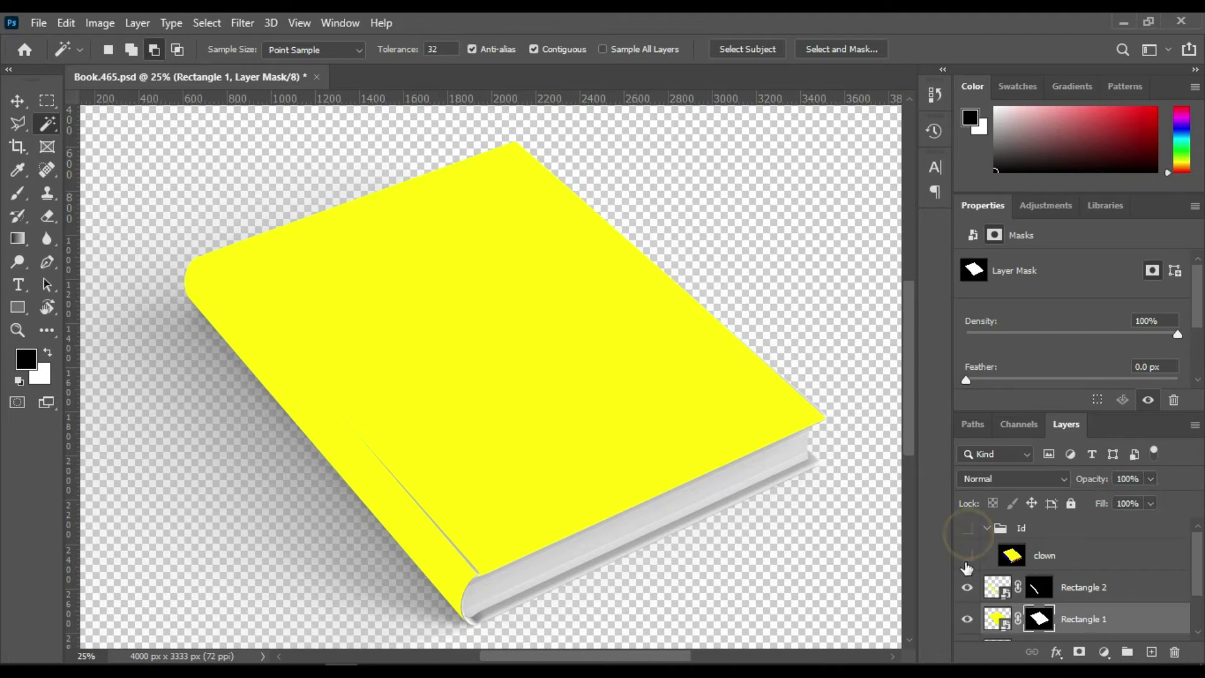
click(967, 556)
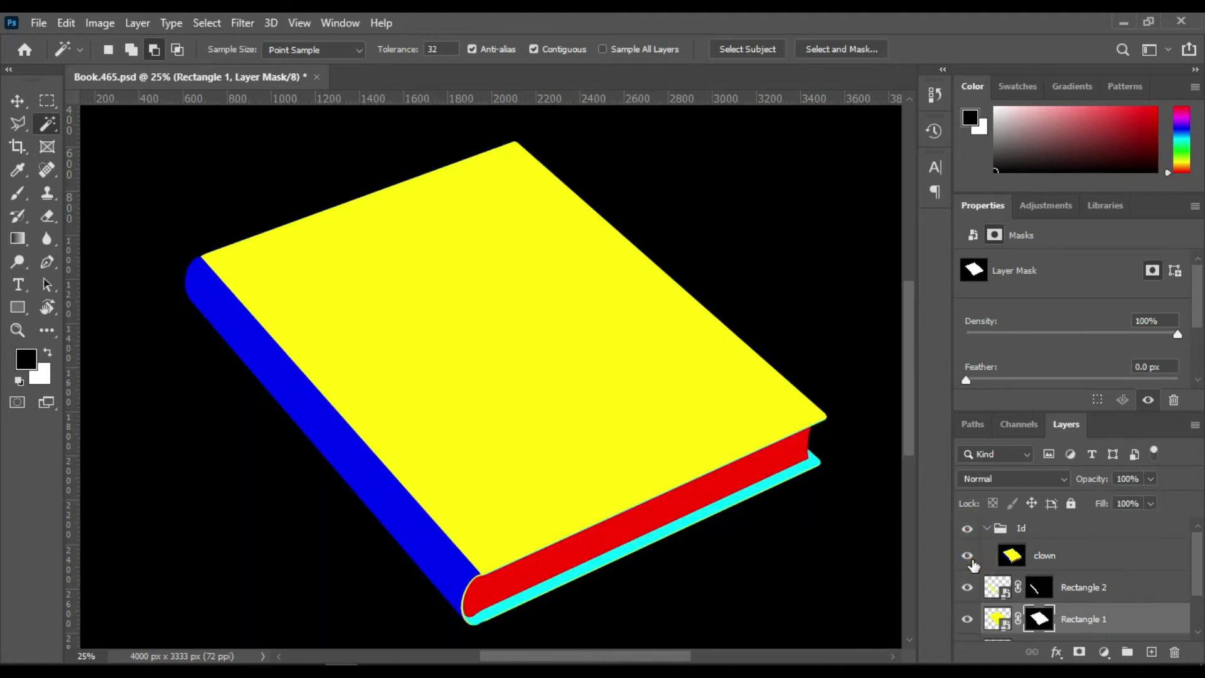
click(967, 555)
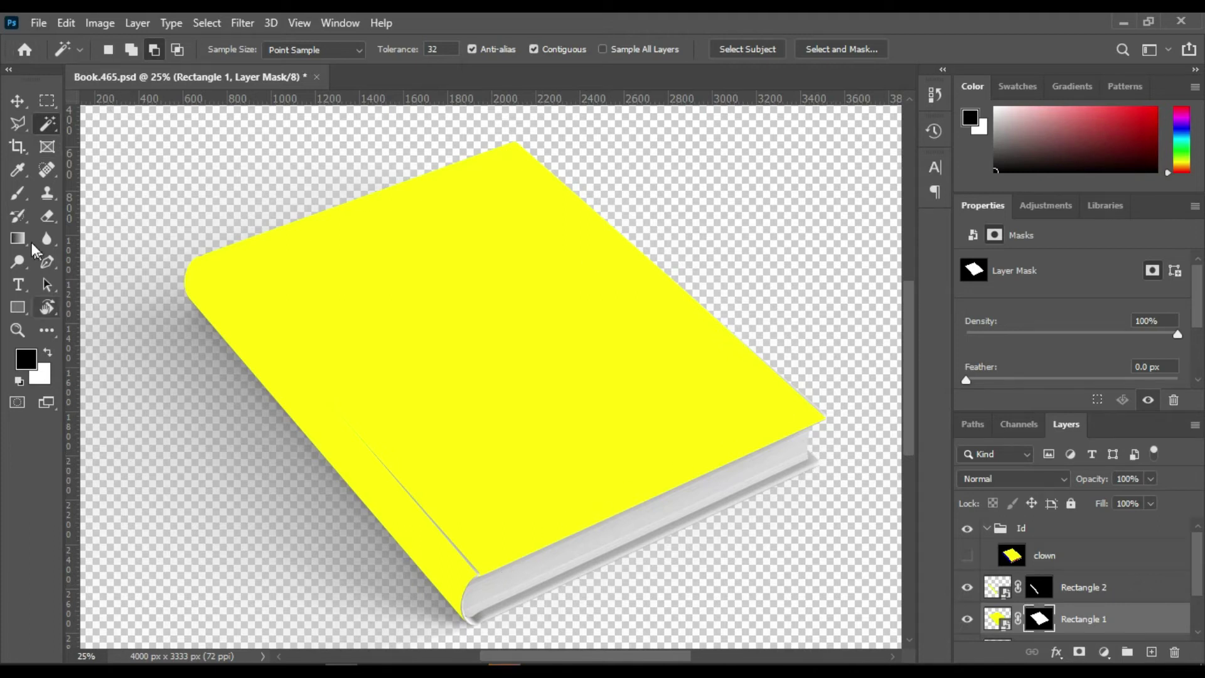
Make Rectangle 2 active with the Move tool and target its layer content
click(18, 101)
click(513, 491)
click(442, 575)
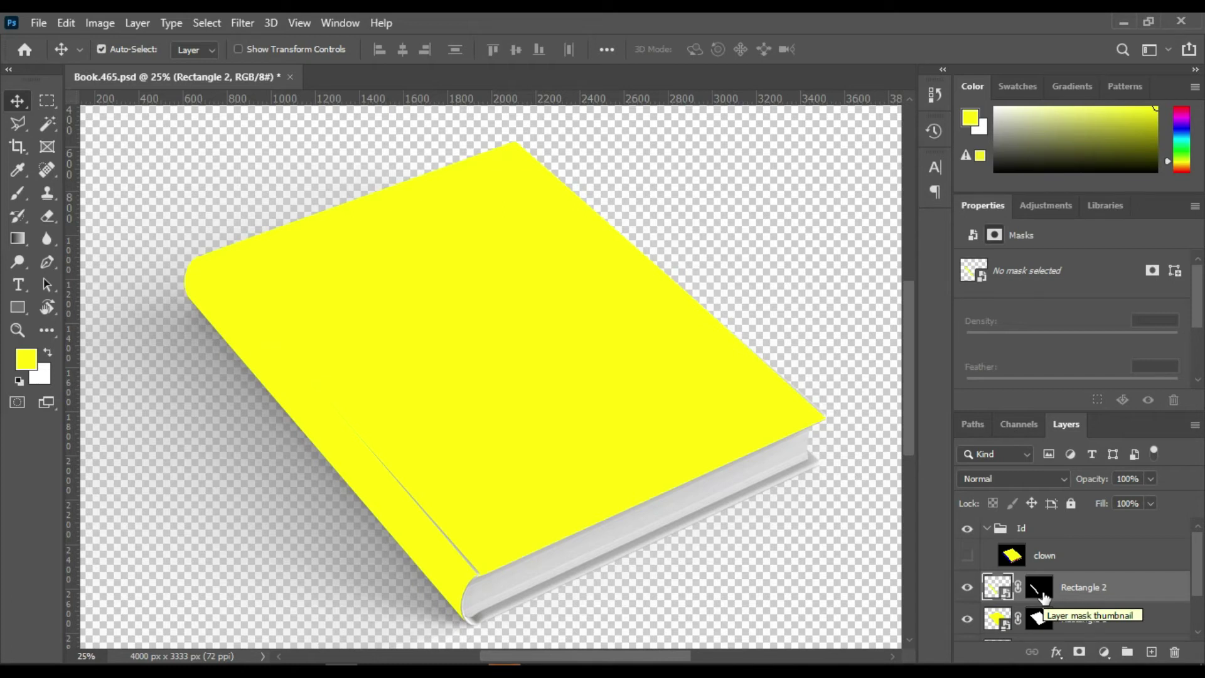
click(1039, 590)
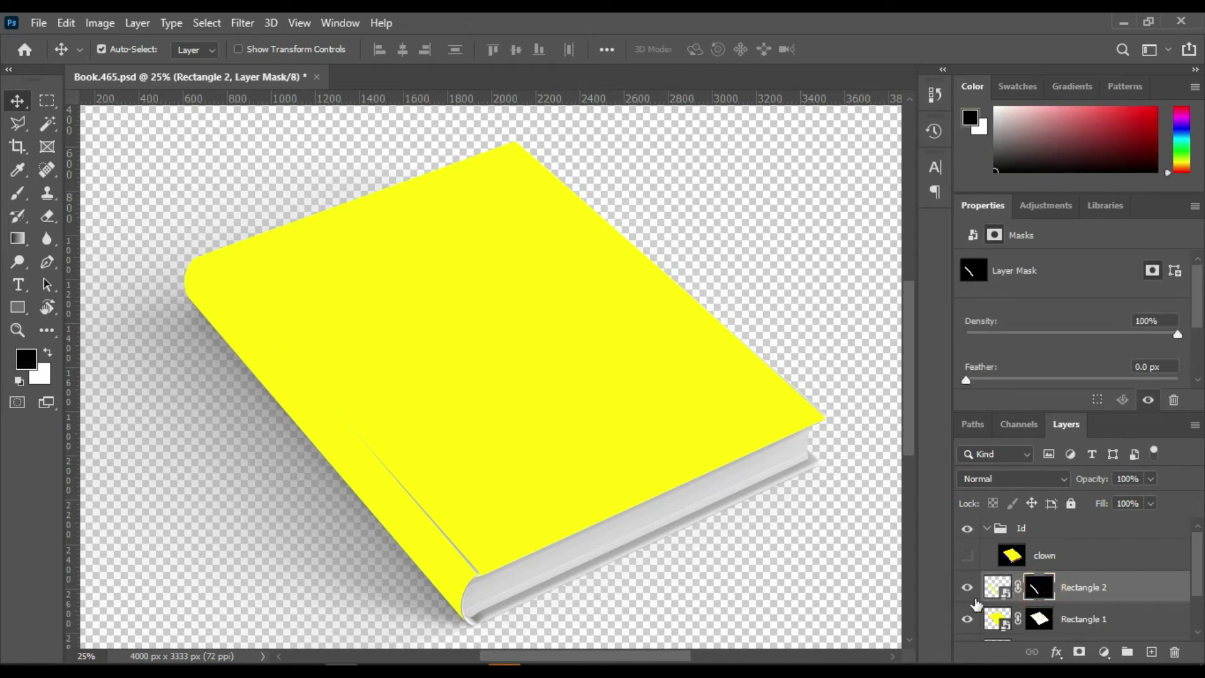
click(998, 590)
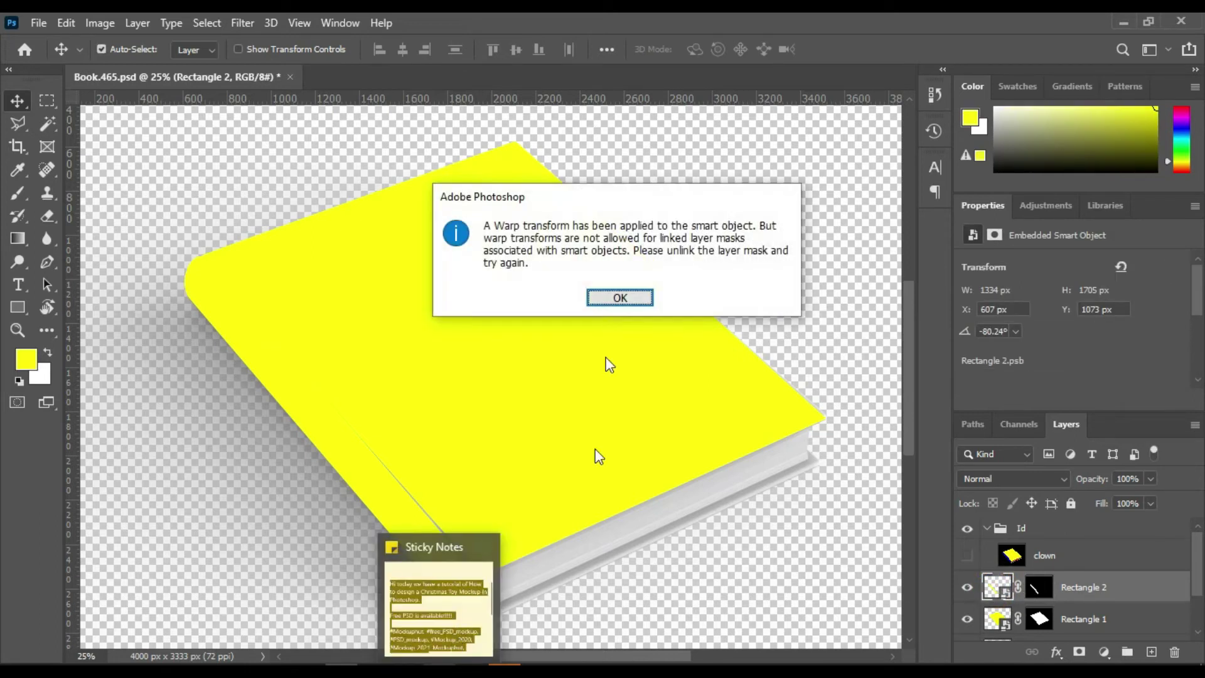
Dismiss the linked-mask warning and delete Rectangle 2's layer mask
click(622, 298)
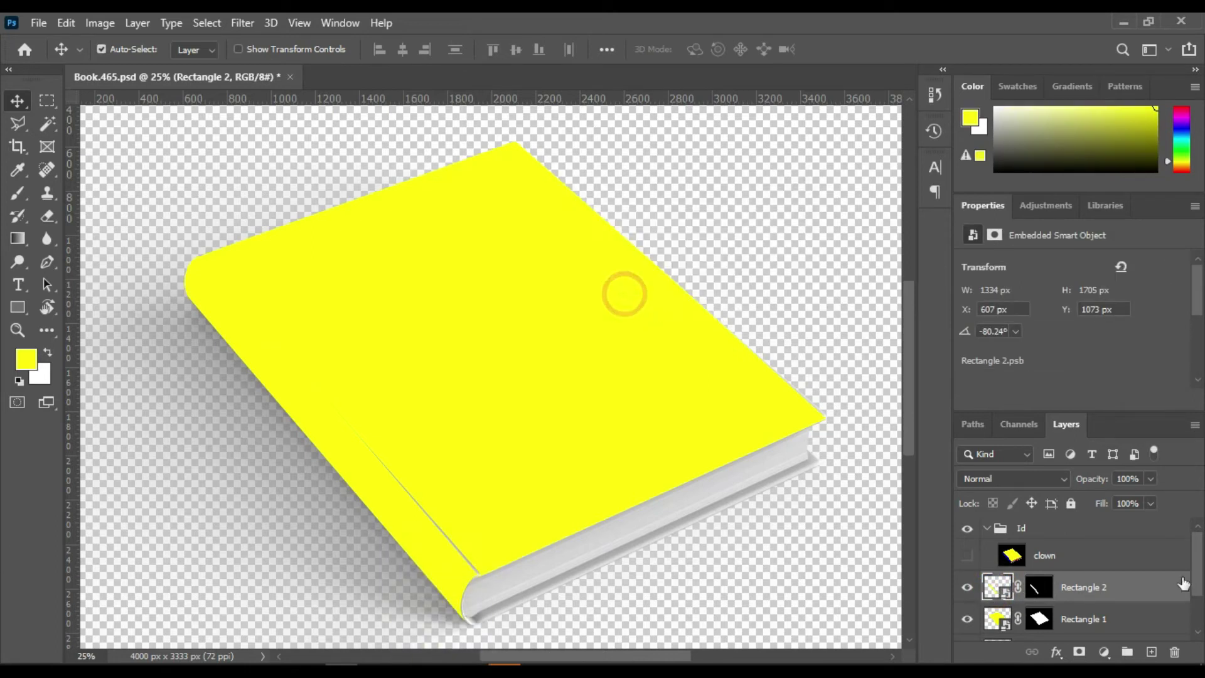
click(1039, 589)
right_click(1040, 590)
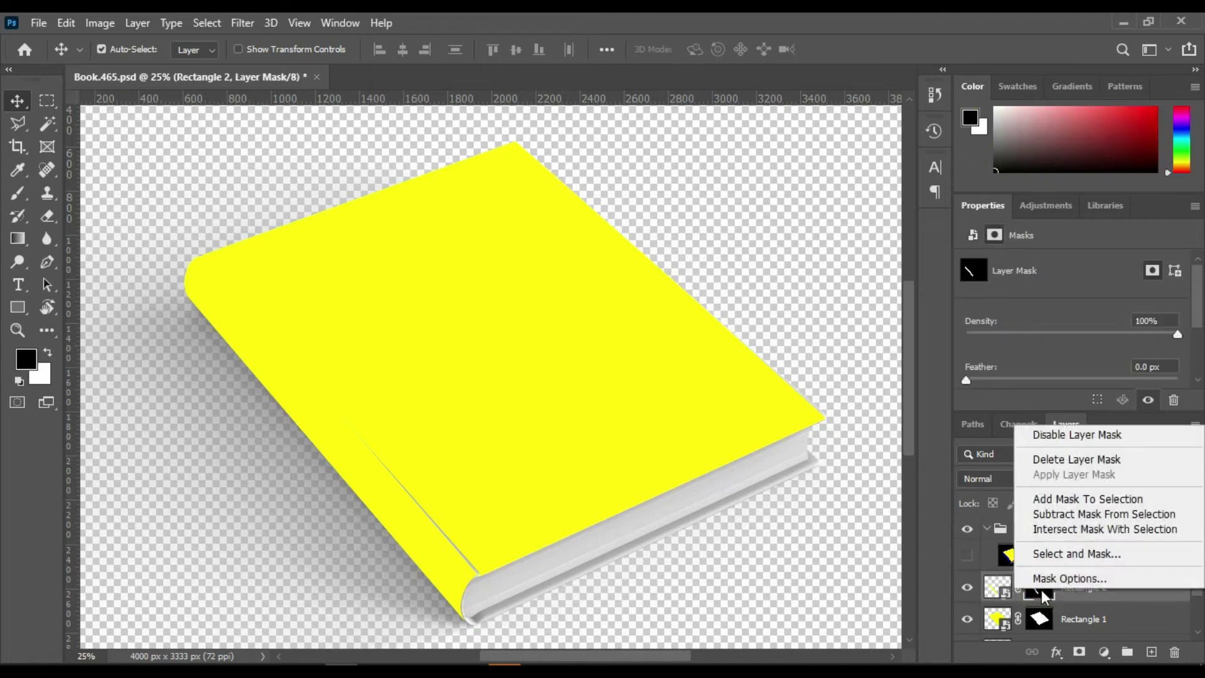
click(1098, 458)
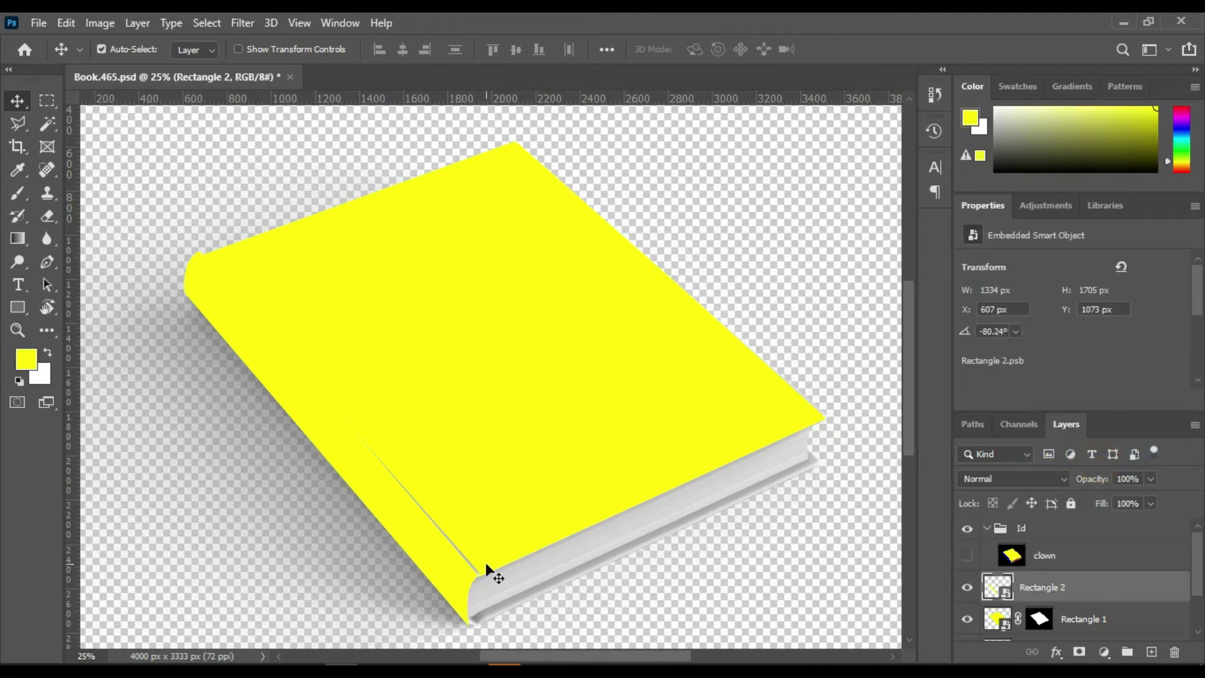
Distort Rectangle 2 so its bottom corner meets the book's spine edge
key(ctrl+t)
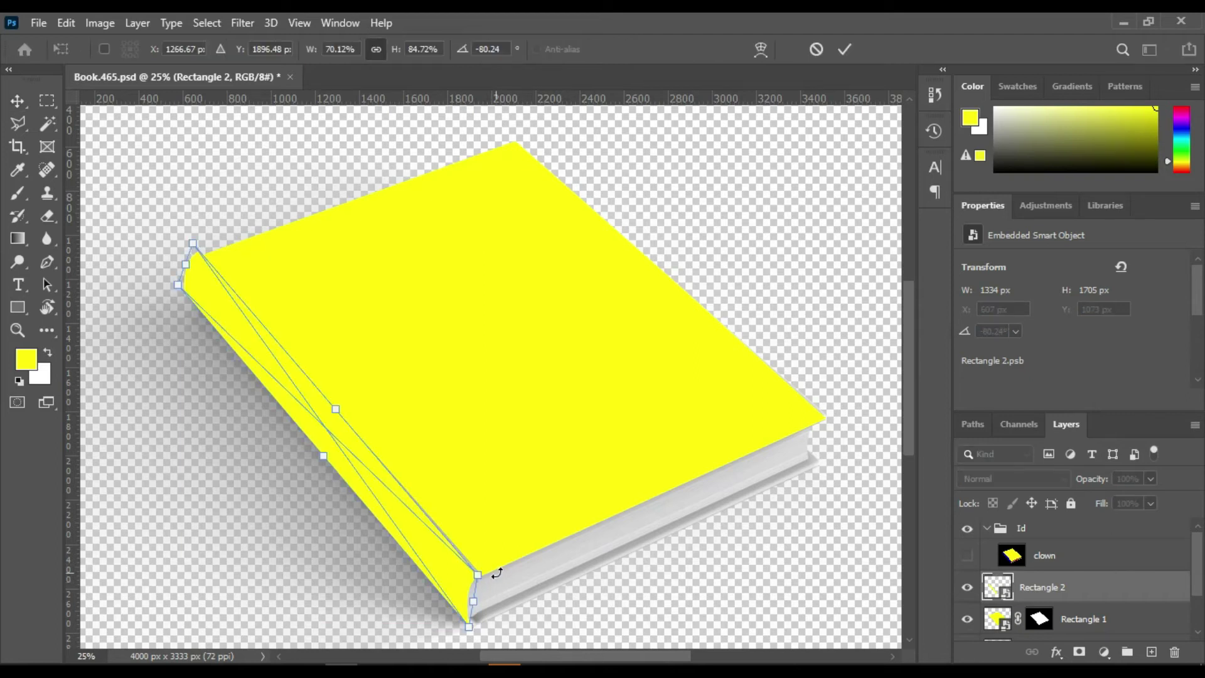
right_click(481, 584)
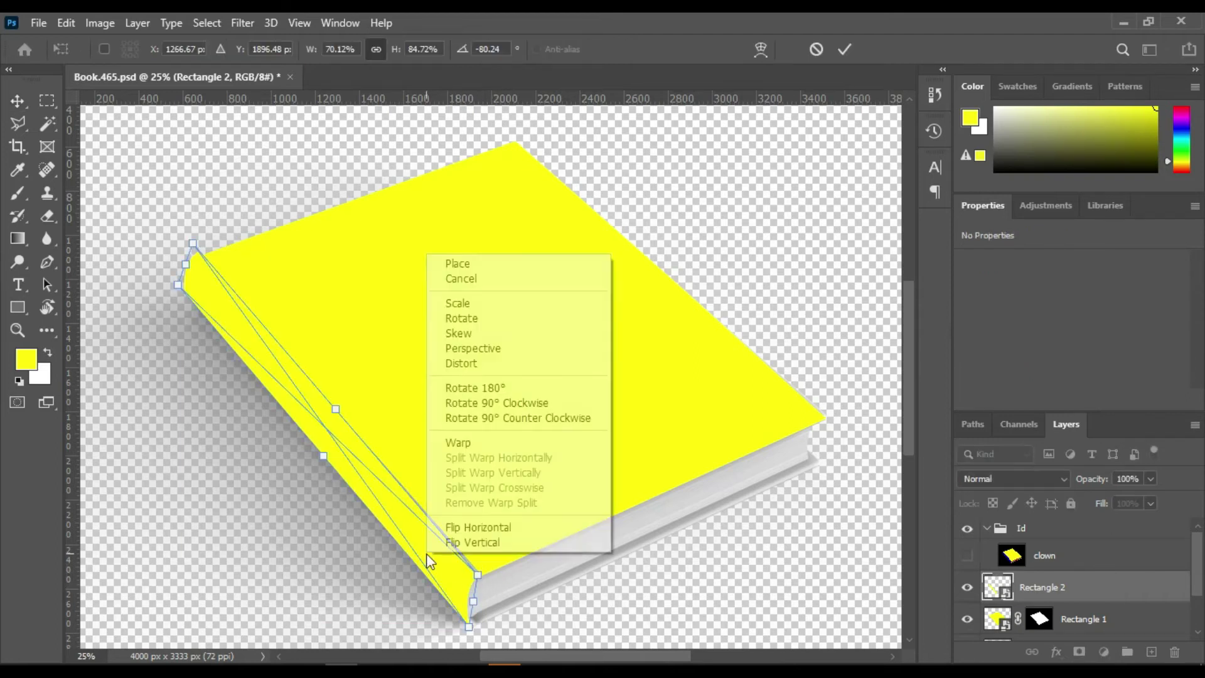
click(483, 362)
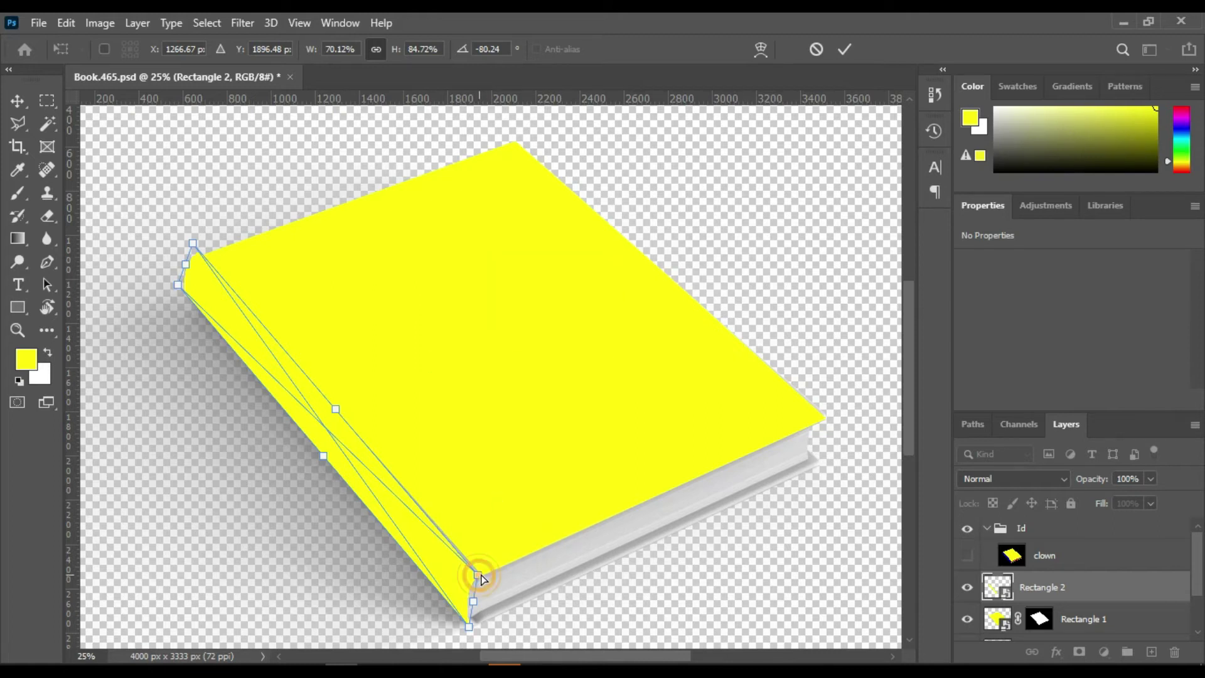
drag(480, 580, 484, 577)
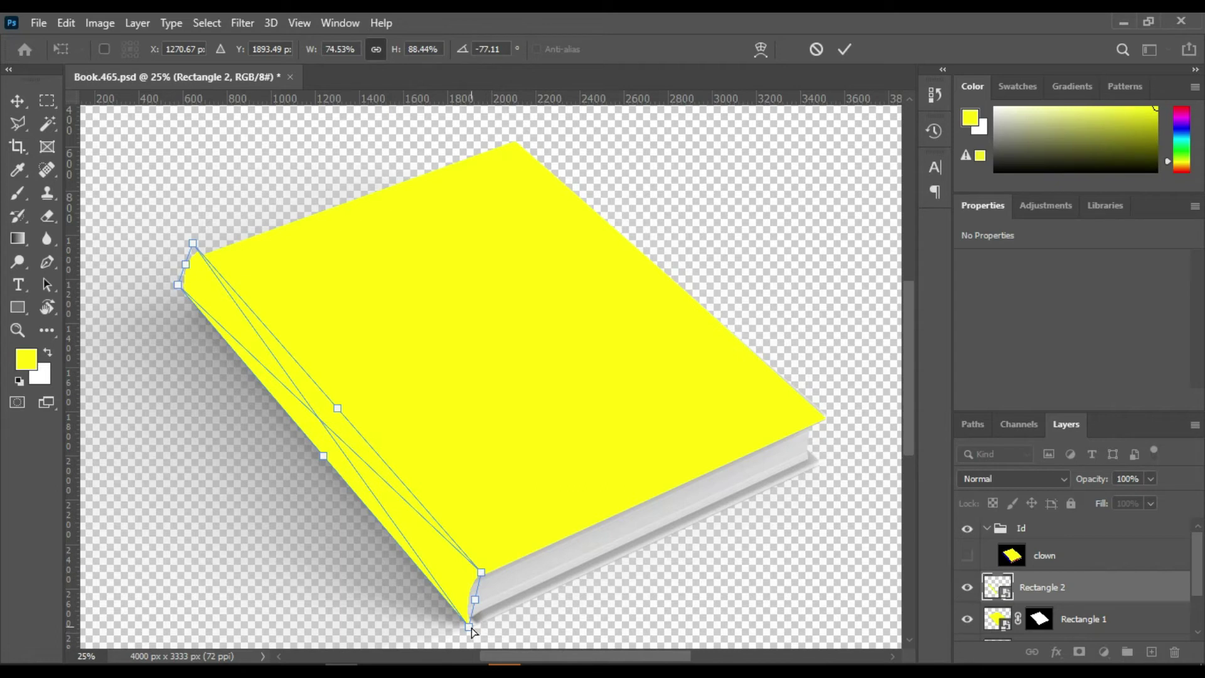
drag(471, 627, 472, 627)
click(967, 563)
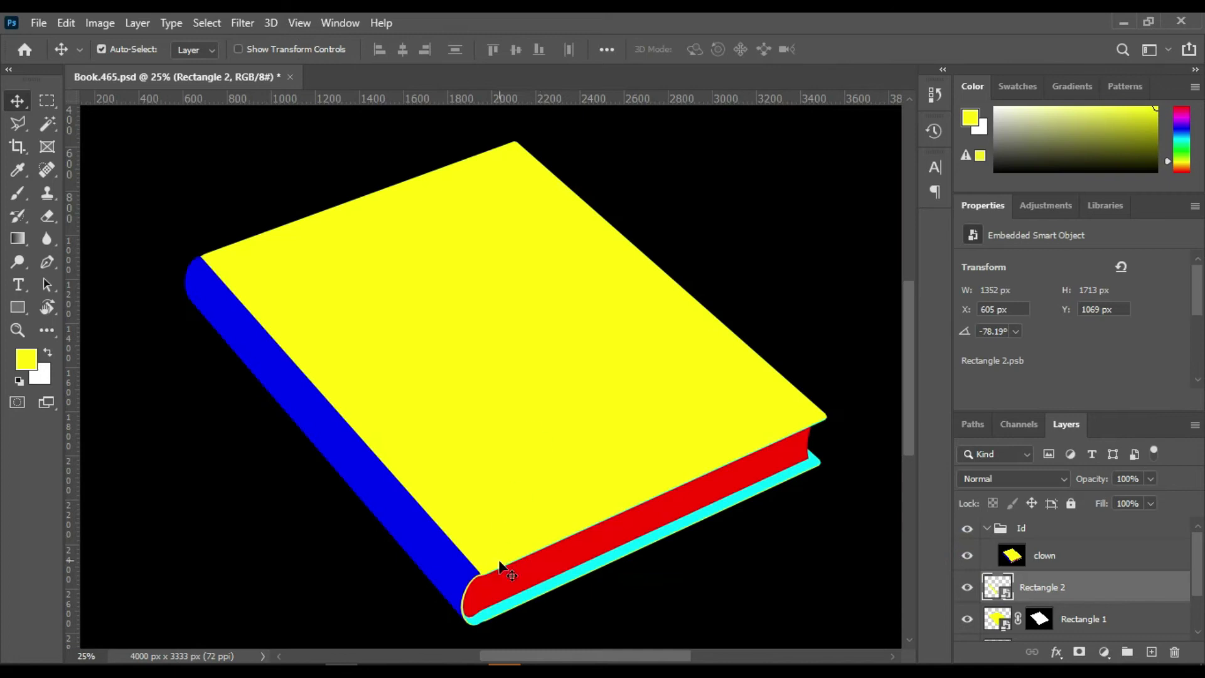
click(967, 555)
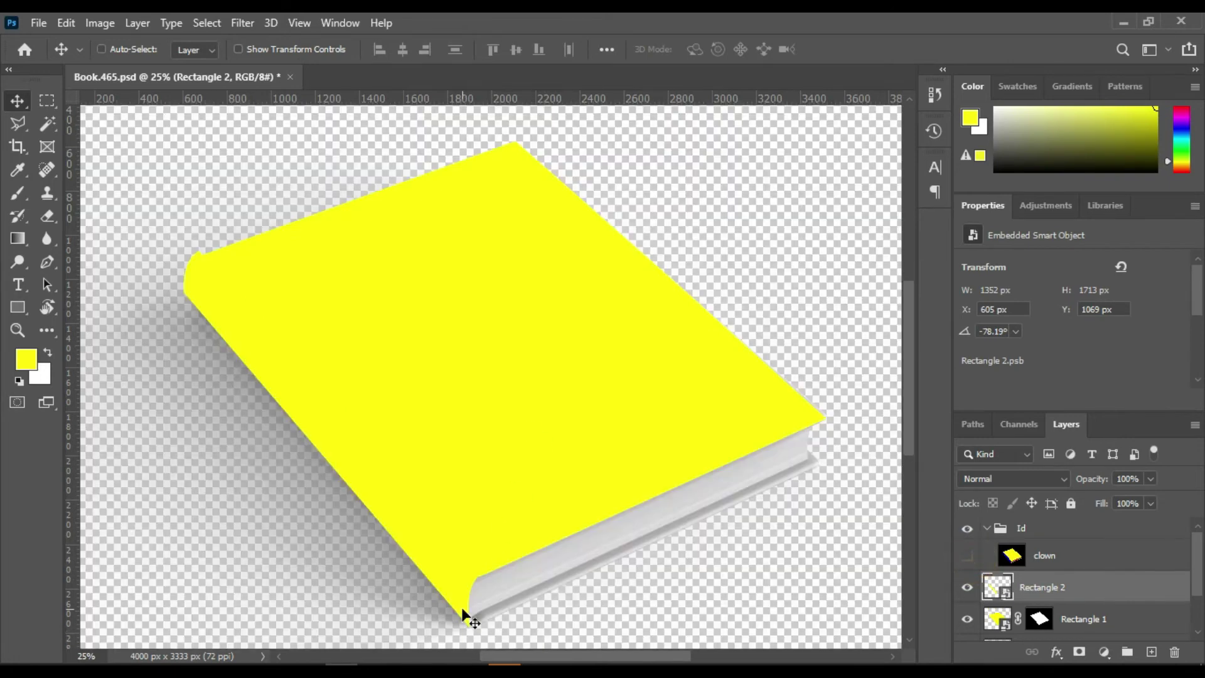
Refine the spine distortion's bottom corner and commit it at -79.56°
key(ctrl+t)
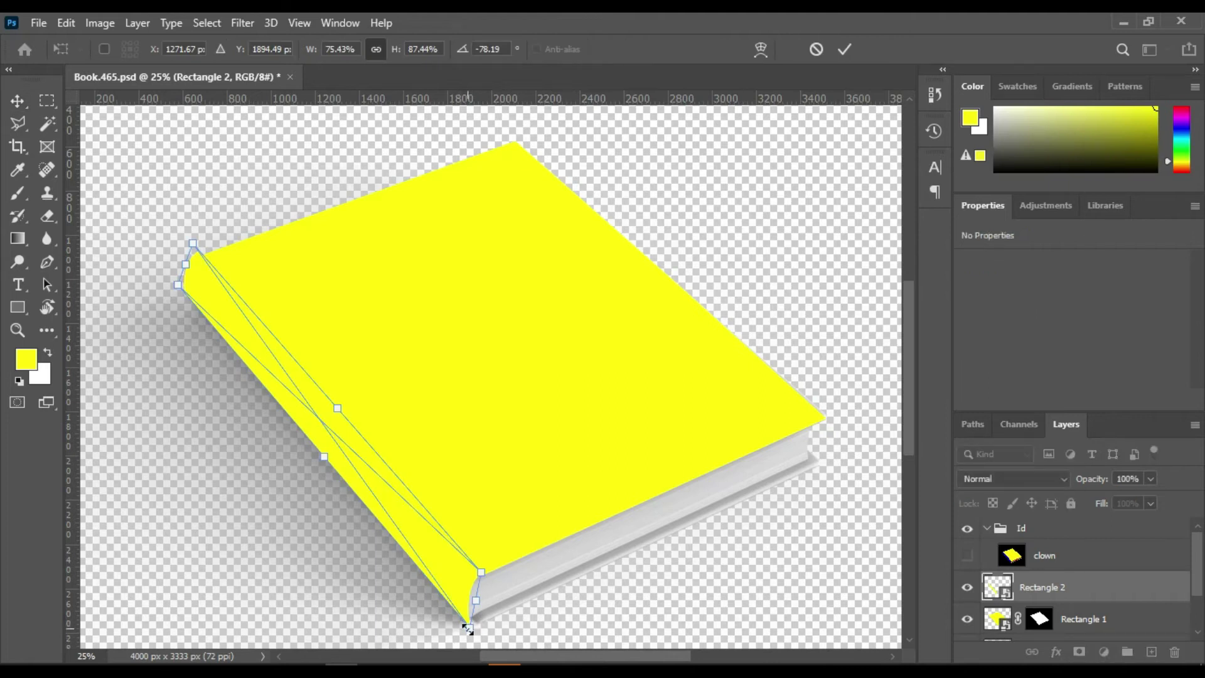
right_click(466, 621)
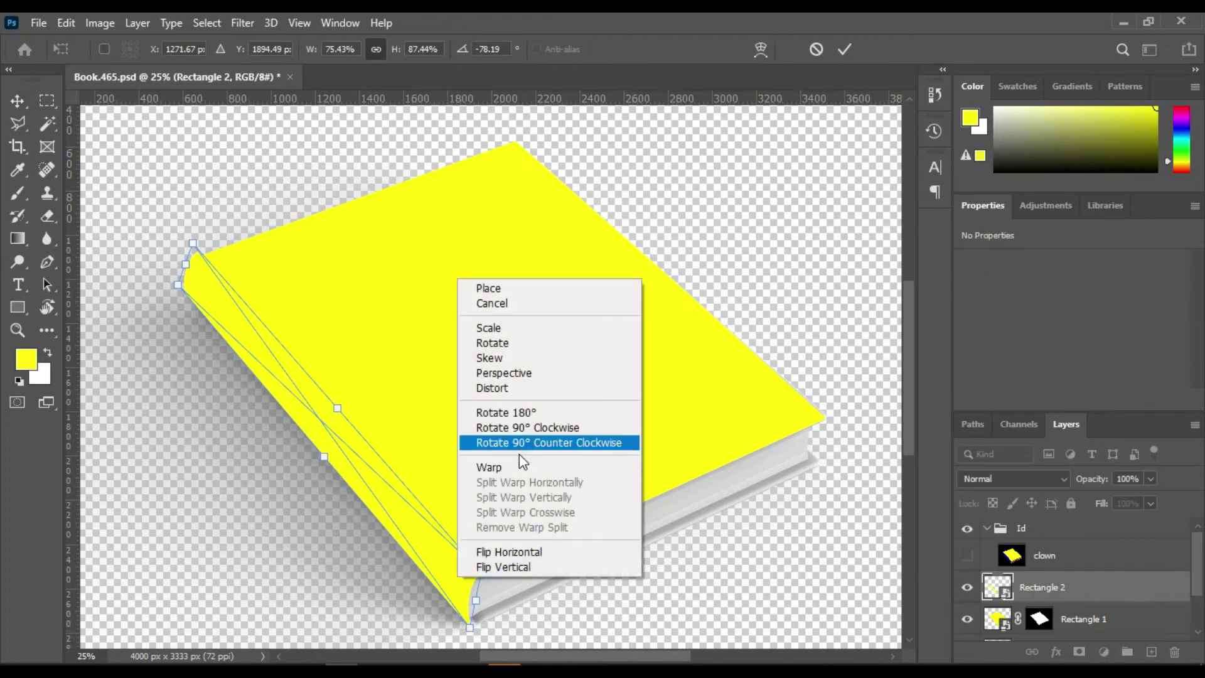
click(513, 390)
drag(472, 628, 472, 635)
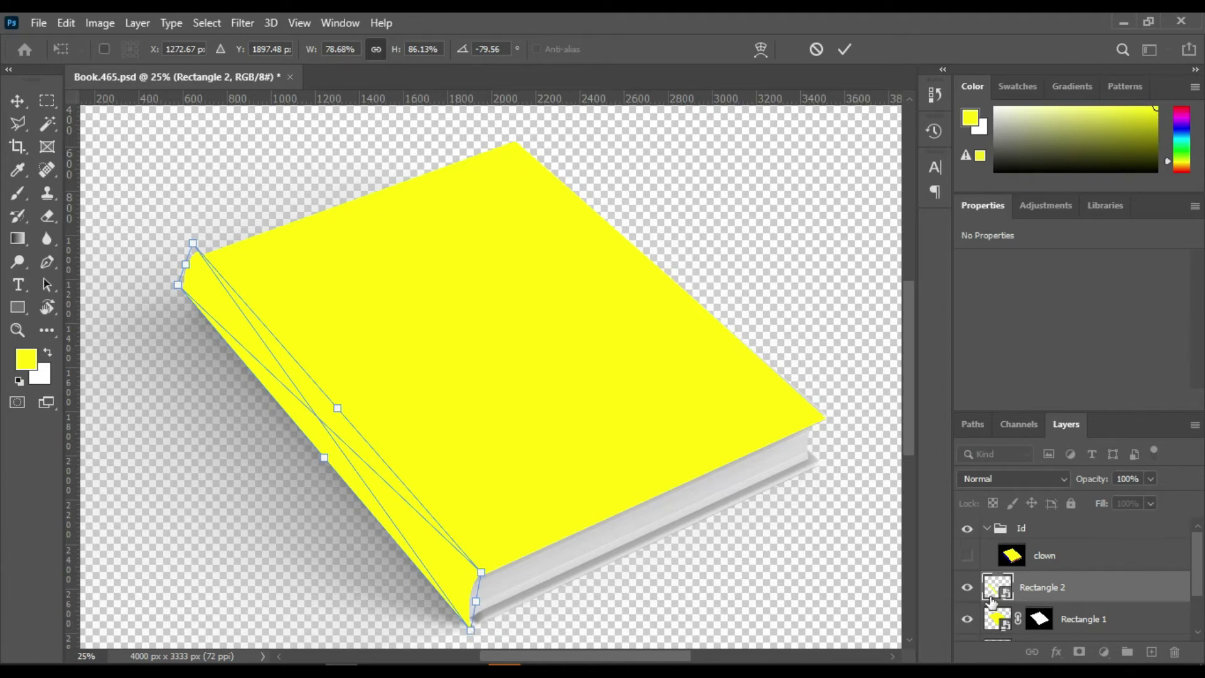
click(972, 555)
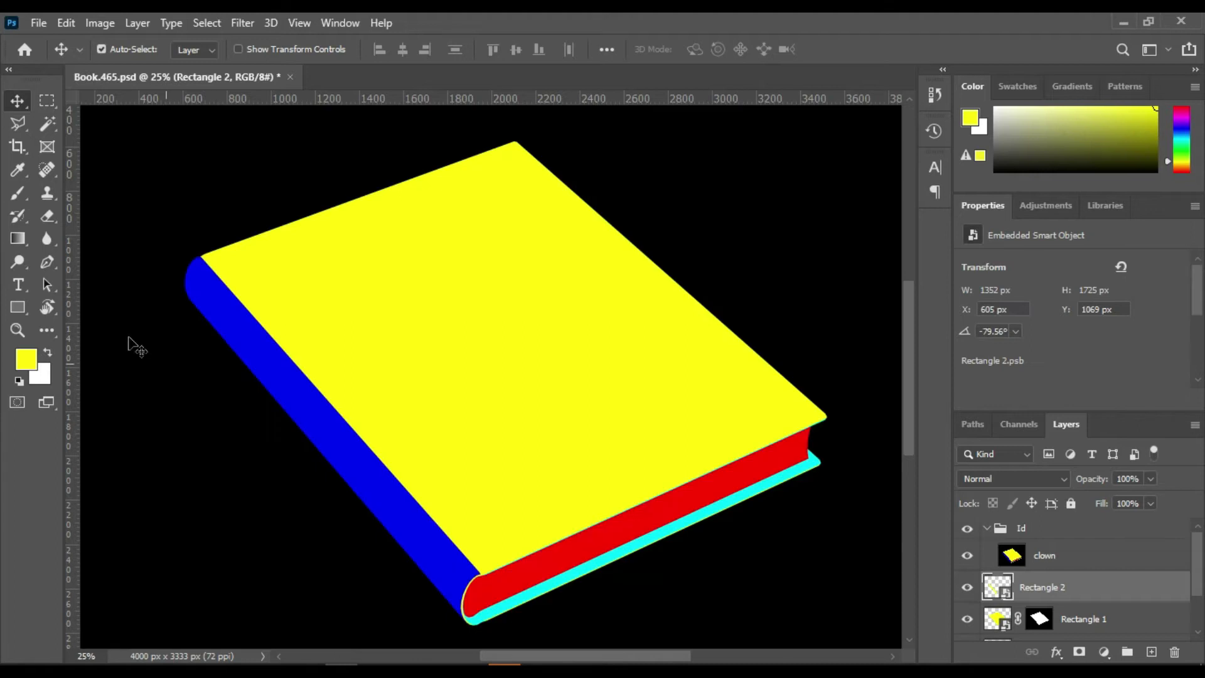
Mask Rectangle 2 to the blue spine area selected from the clown colour guide
click(43, 123)
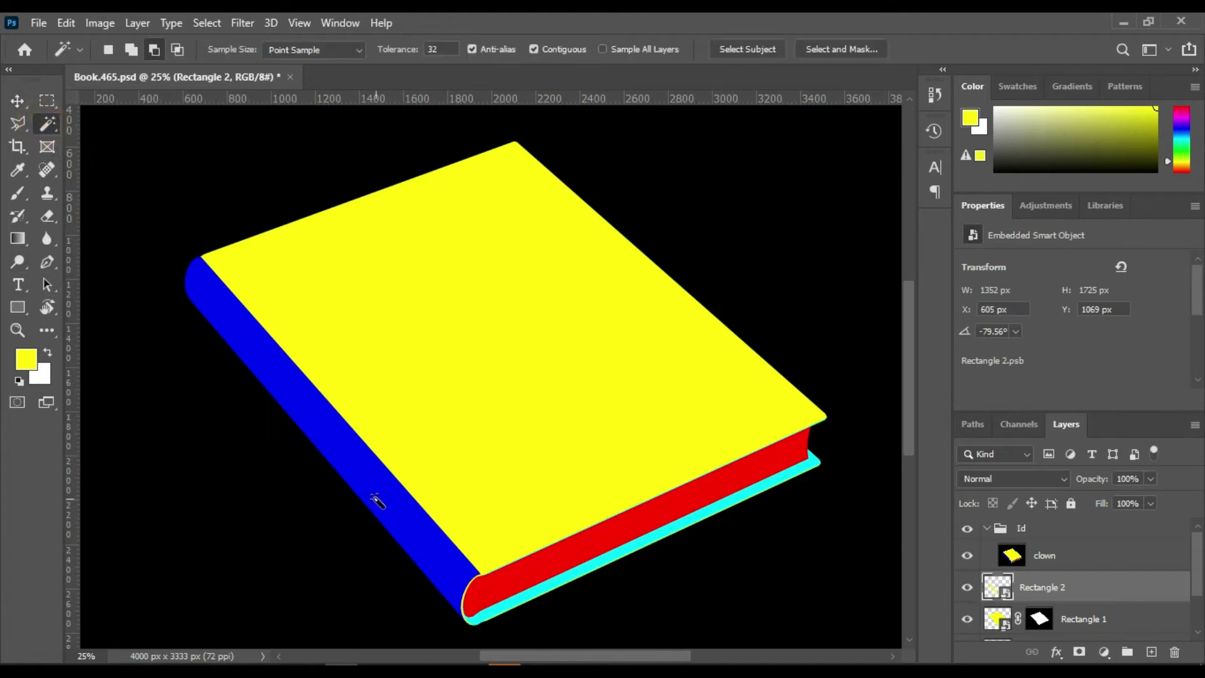
click(1011, 555)
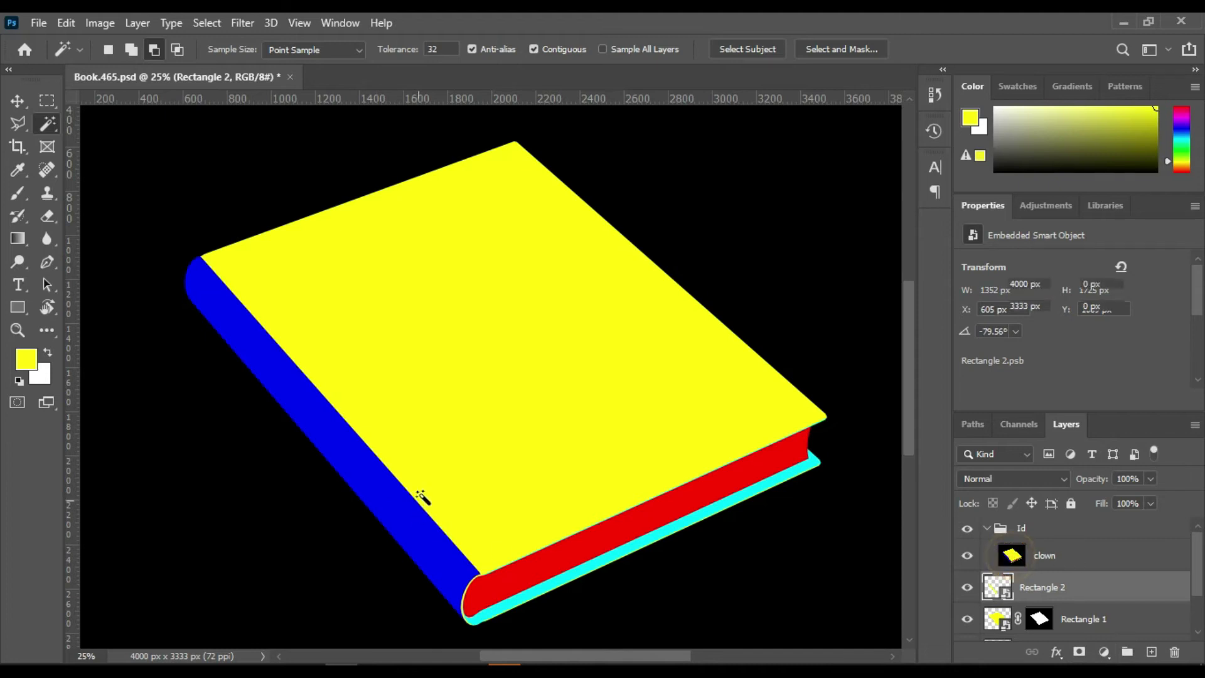
click(403, 507)
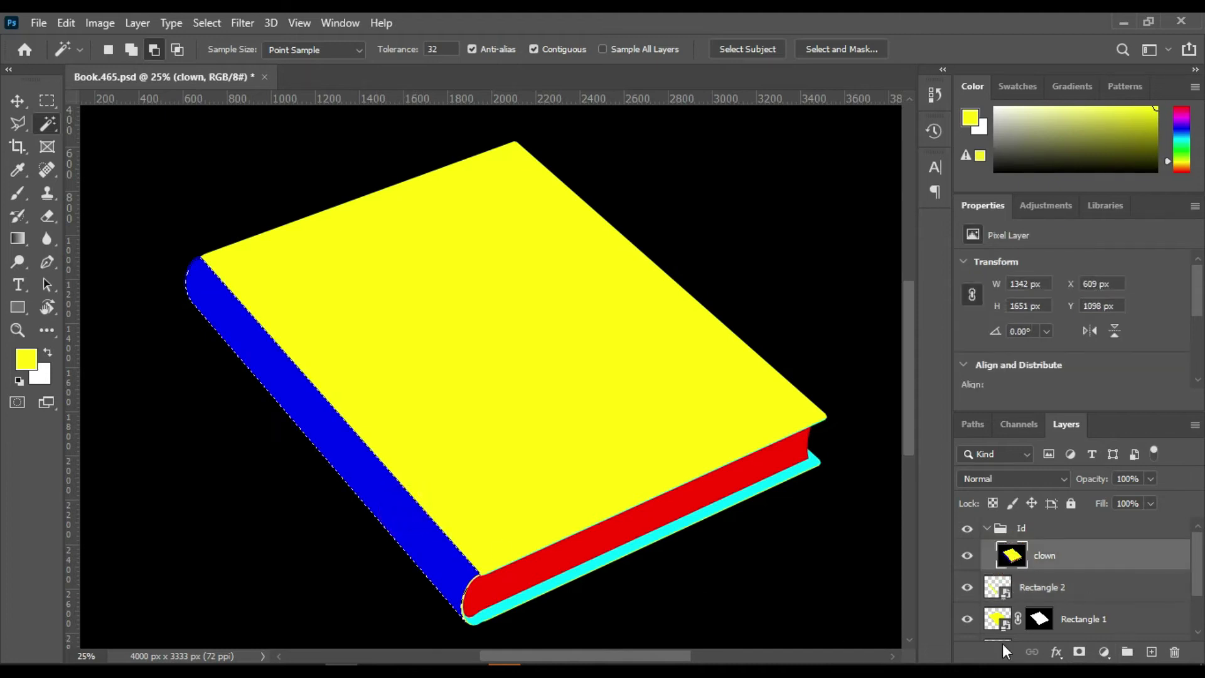
click(967, 555)
click(1041, 586)
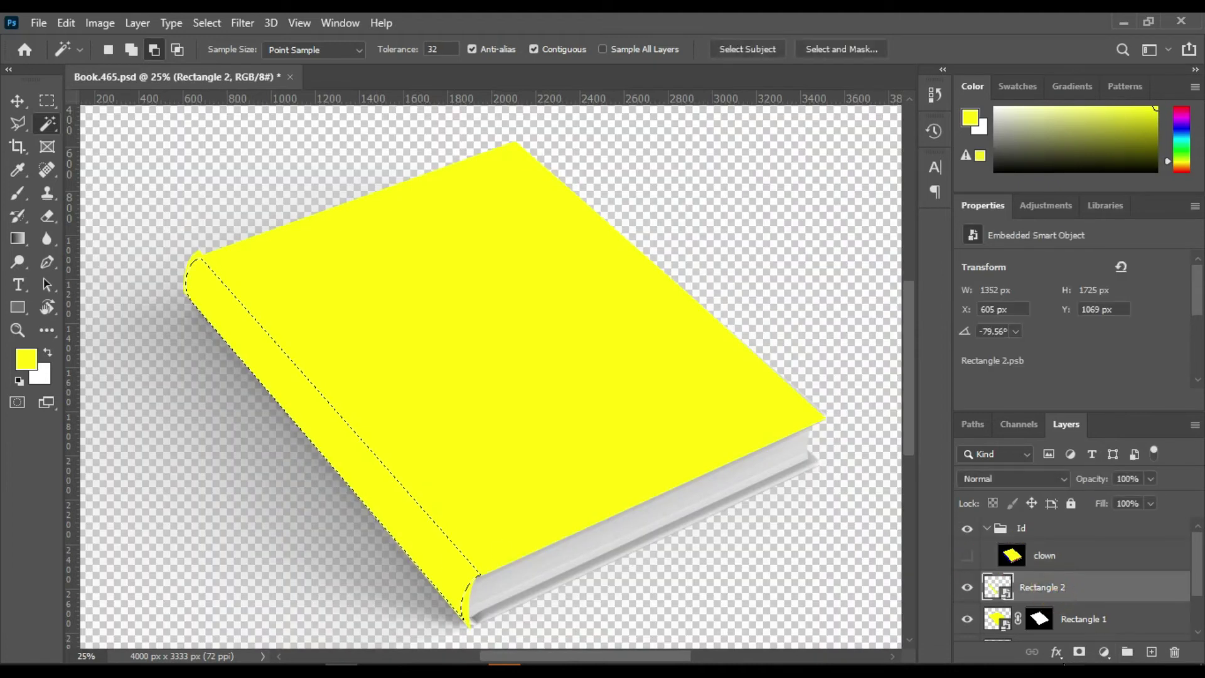
click(1078, 652)
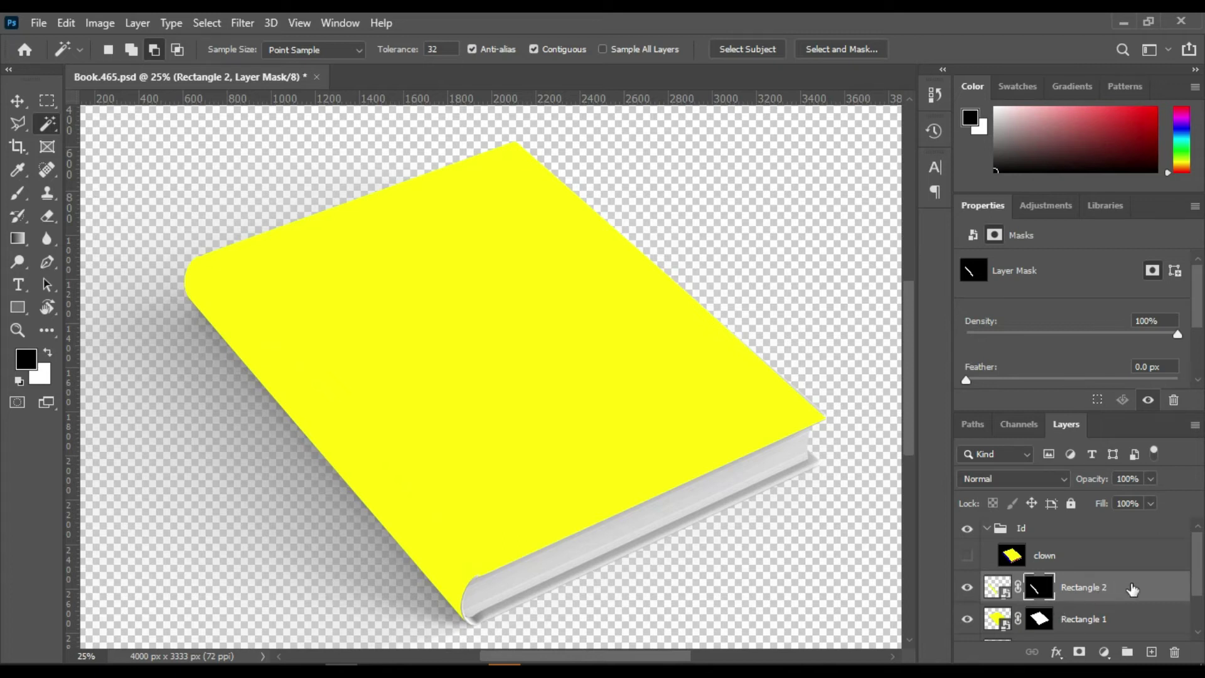
Scroll the Layers panel and make the clown colour-ID layer visible
drag(1195, 586, 1198, 604)
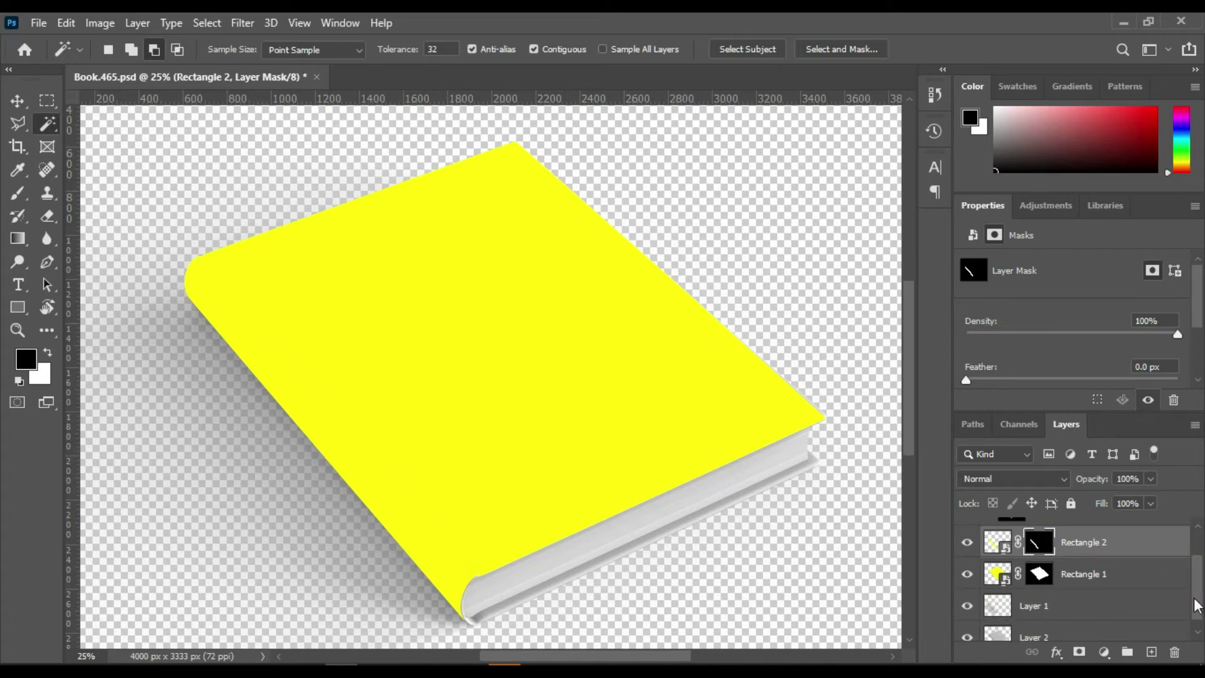
drag(1199, 606, 1198, 618)
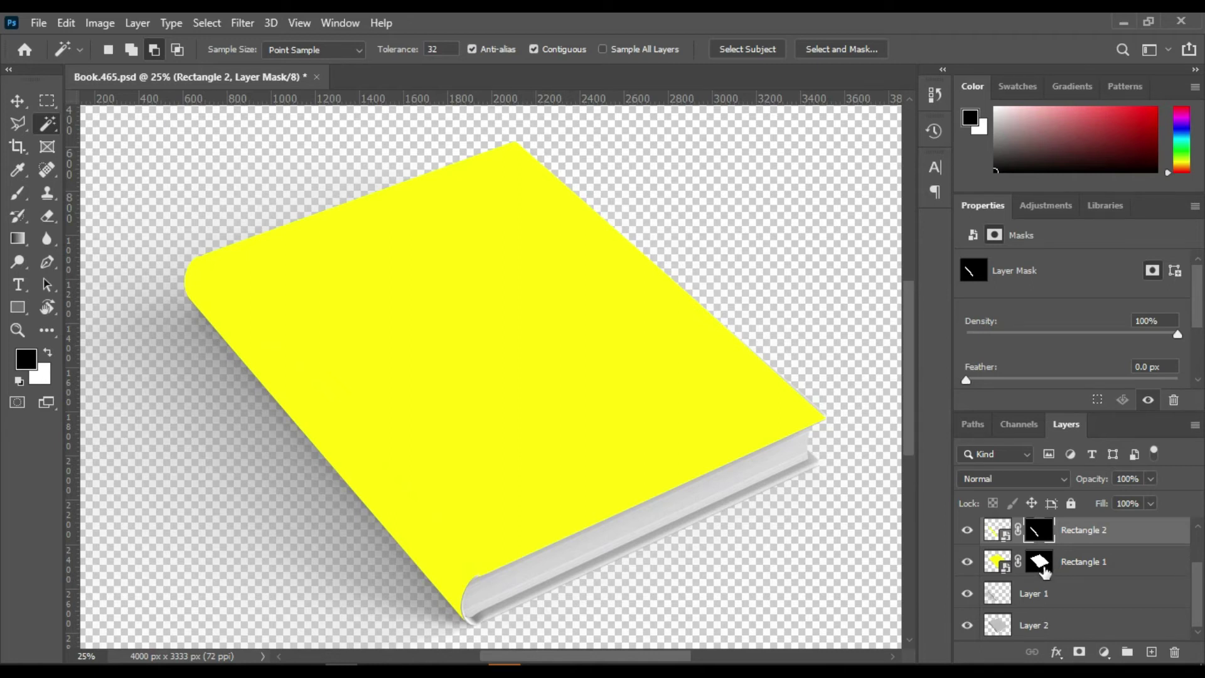
drag(1198, 608, 1199, 585)
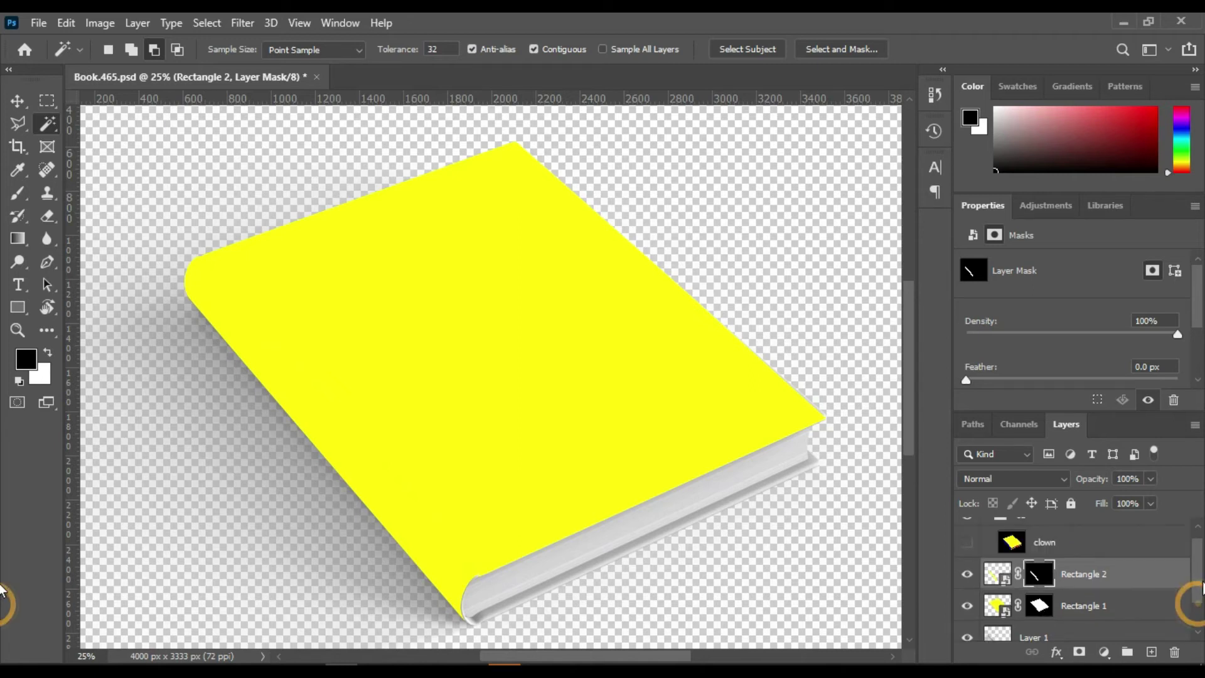
click(967, 543)
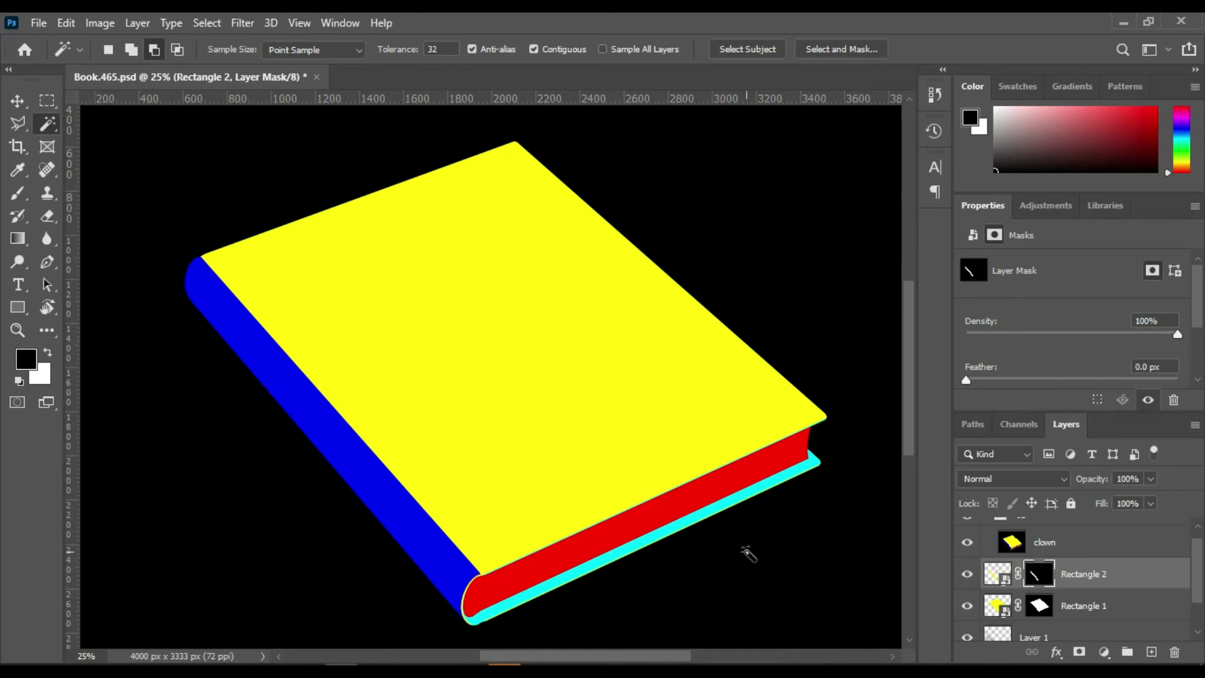
Select the red side, blue spine and yellow cover regions, then hide the clown layer
click(650, 520)
key(ctrl+d)
click(1019, 546)
click(659, 511)
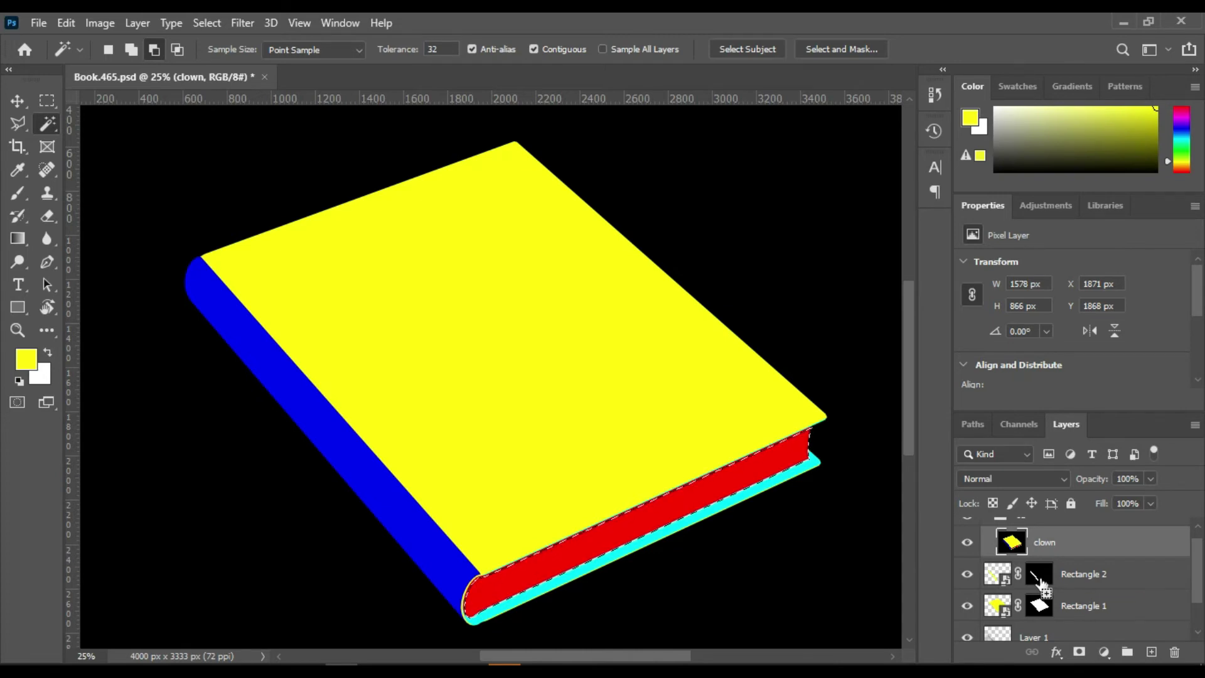
ctrl+shift+click(1039, 606)
ctrl+shift+click(1041, 607)
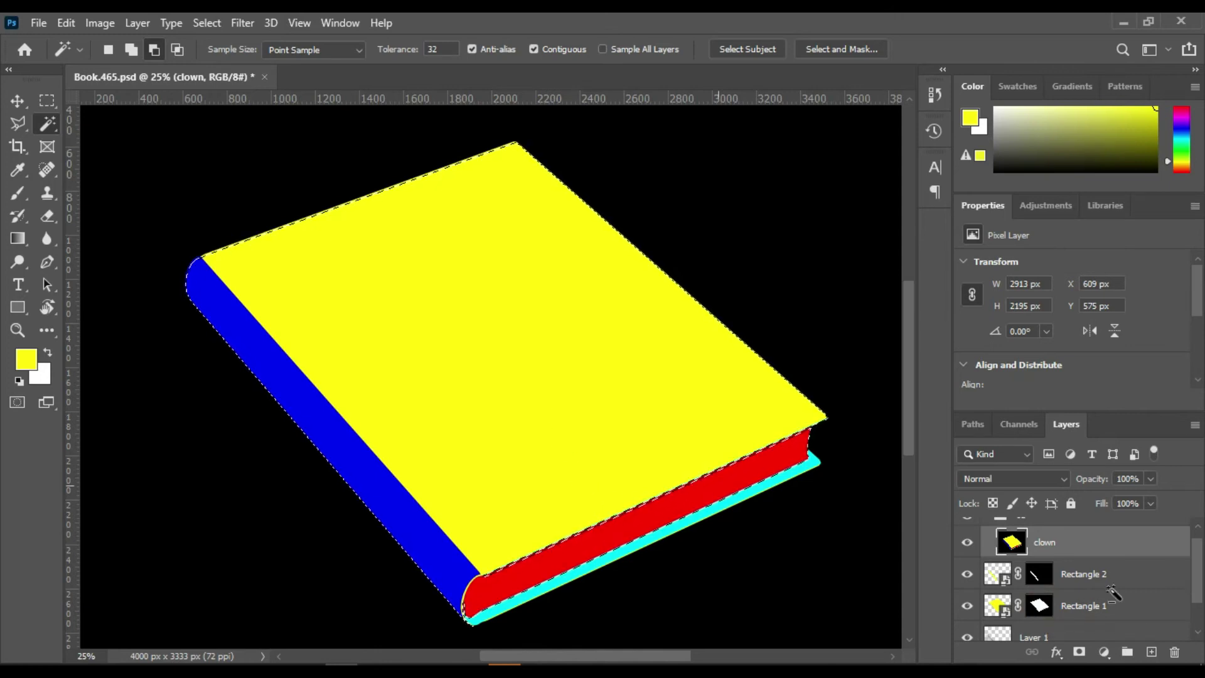
click(967, 542)
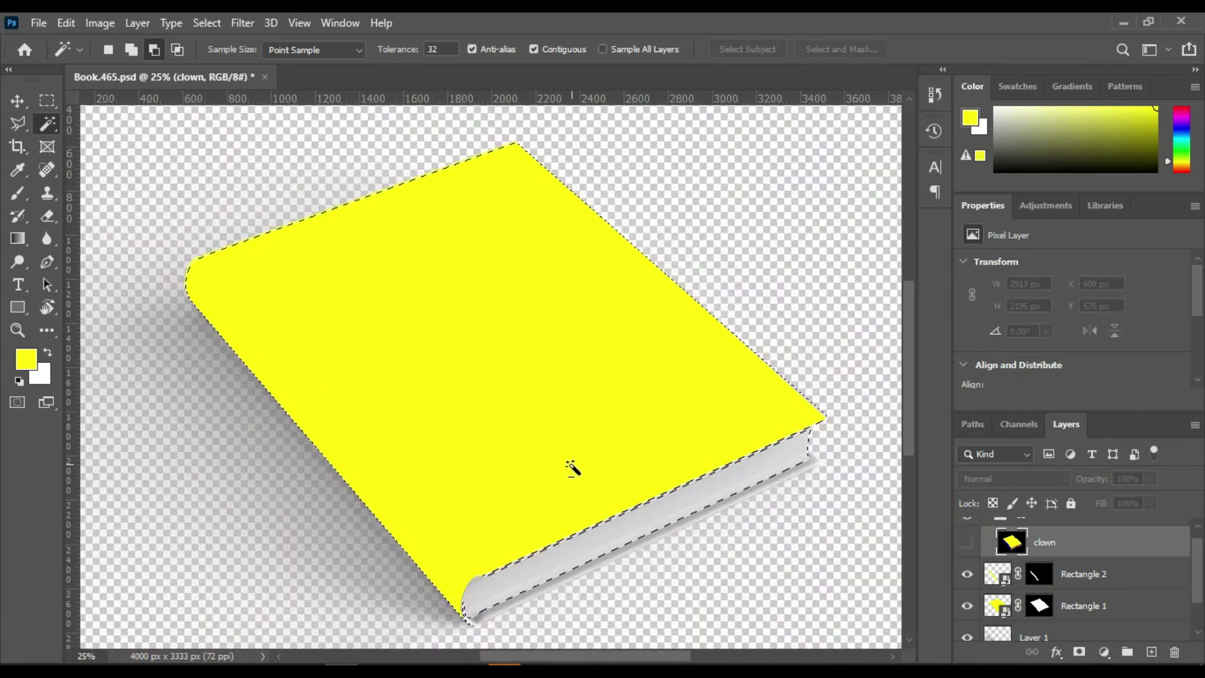
Copy the selected area from Layer 2 into Layer 3 and move it above Layer 1
scroll(577, 483, down, 1)
scroll(564, 451, down, 1)
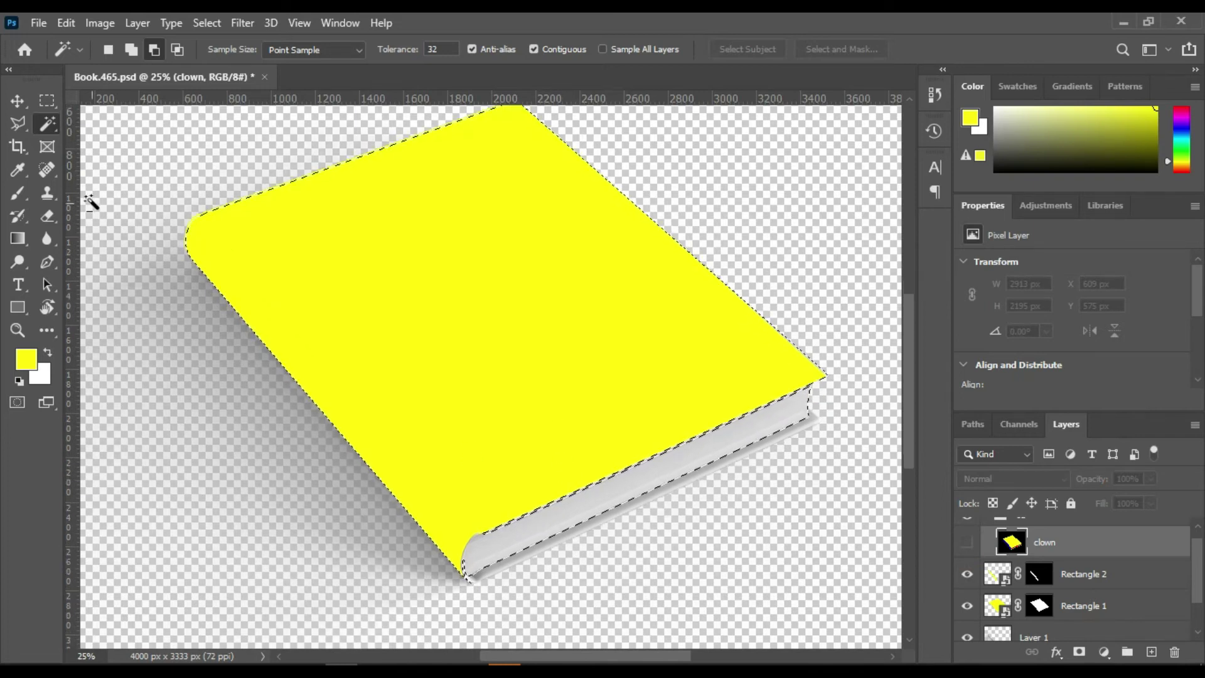
click(1075, 623)
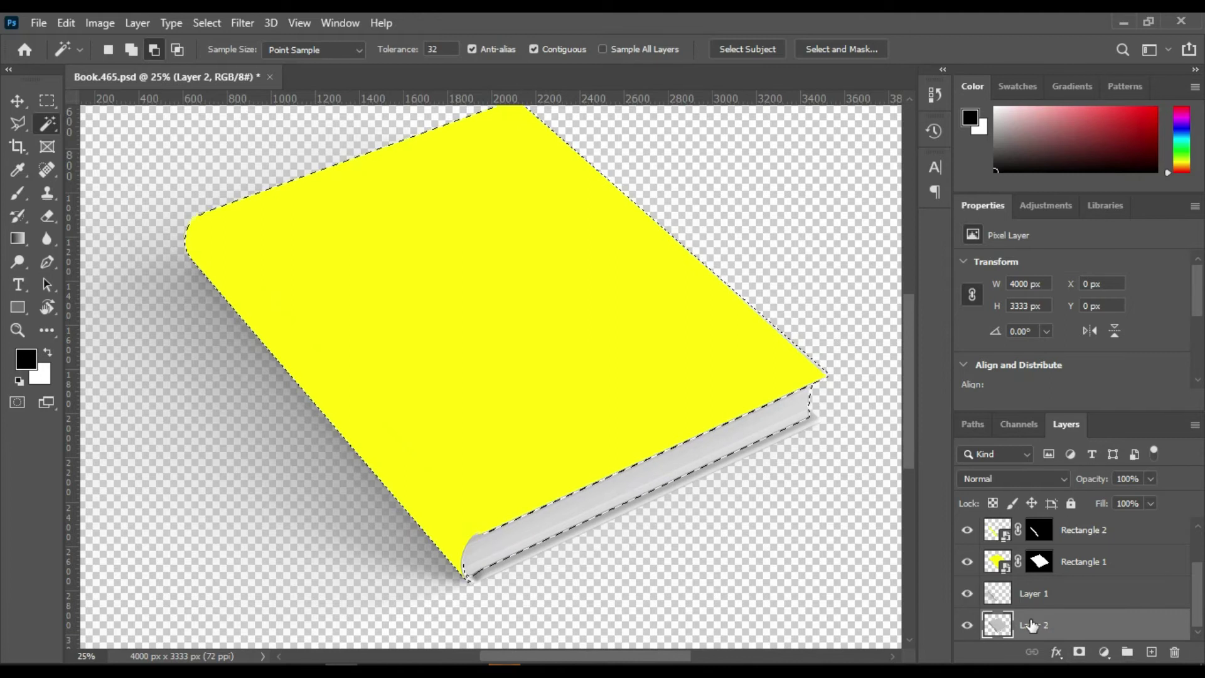
key(ctrl+j)
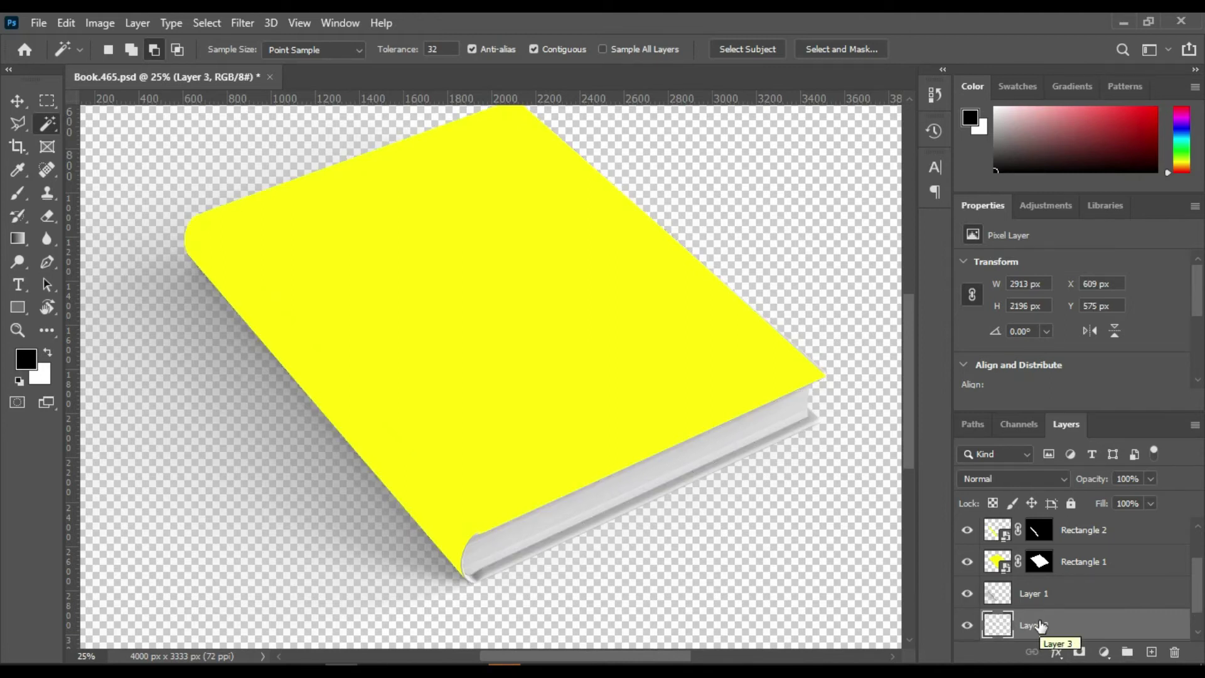
drag(1048, 626, 1061, 586)
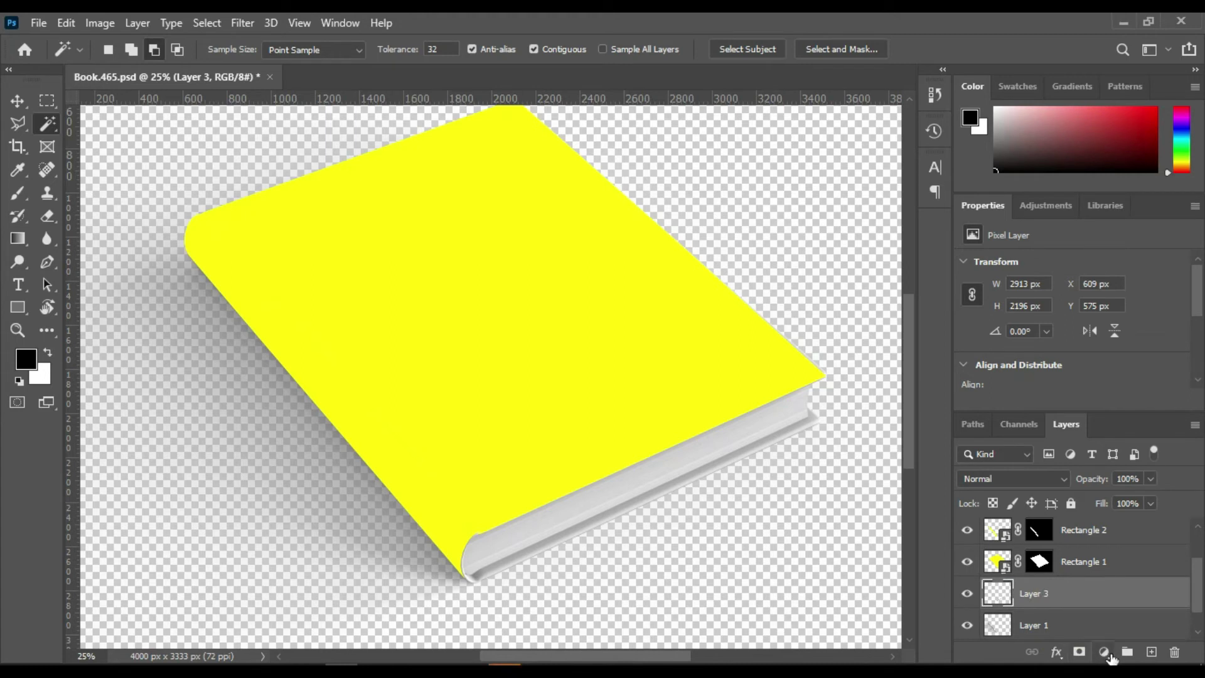
Add a black Solid Color fill layer masked to Layer 3's pixels
click(1104, 652)
click(1004, 598)
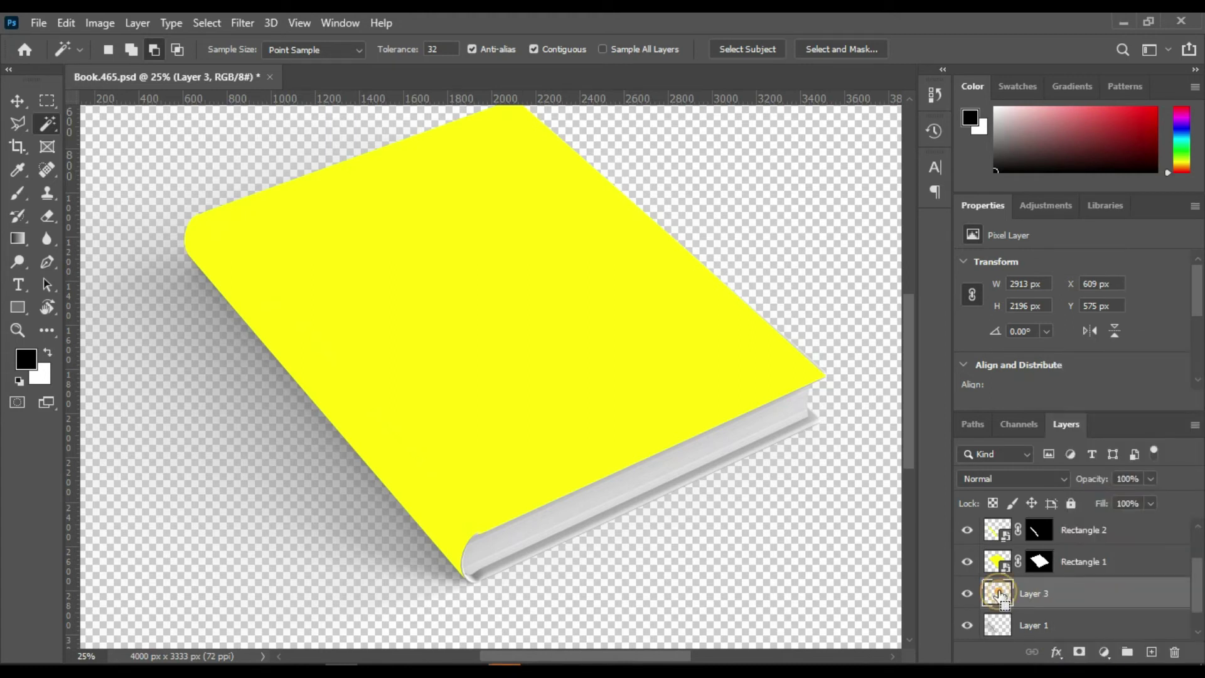
ctrl+click(1005, 599)
click(1104, 652)
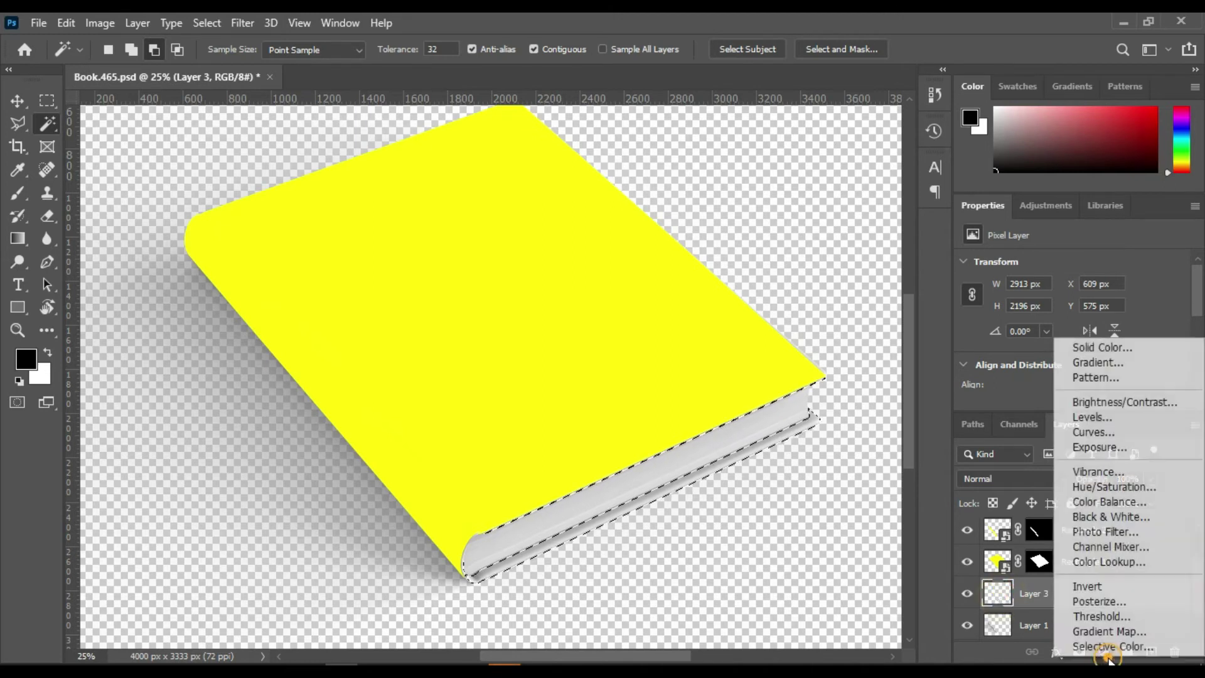
click(1128, 347)
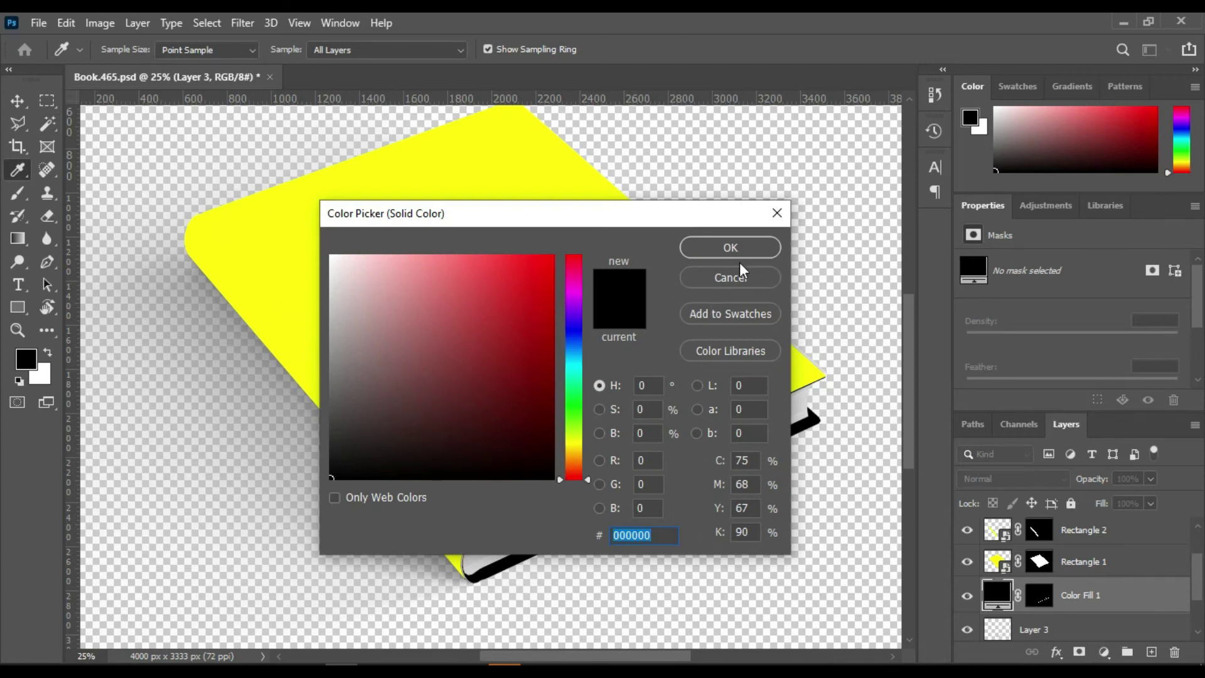
click(747, 249)
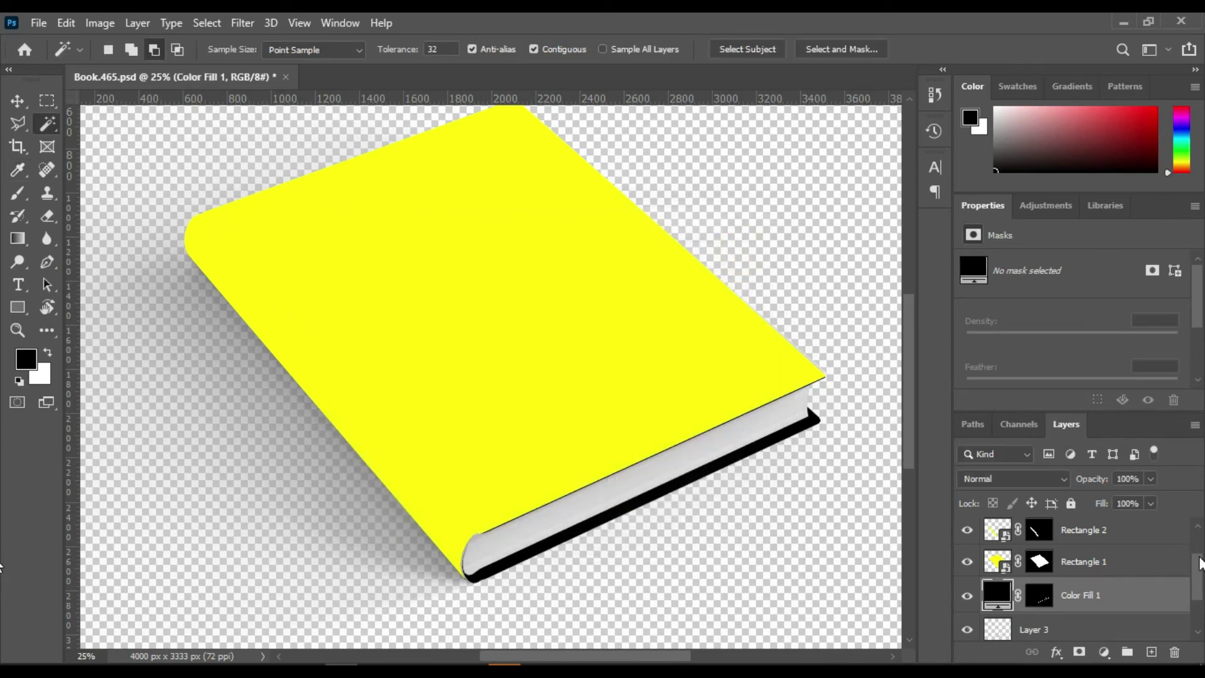
Group Rectangle 2 through Color Fill 1 into a group named Eidt
drag(1200, 563, 1201, 602)
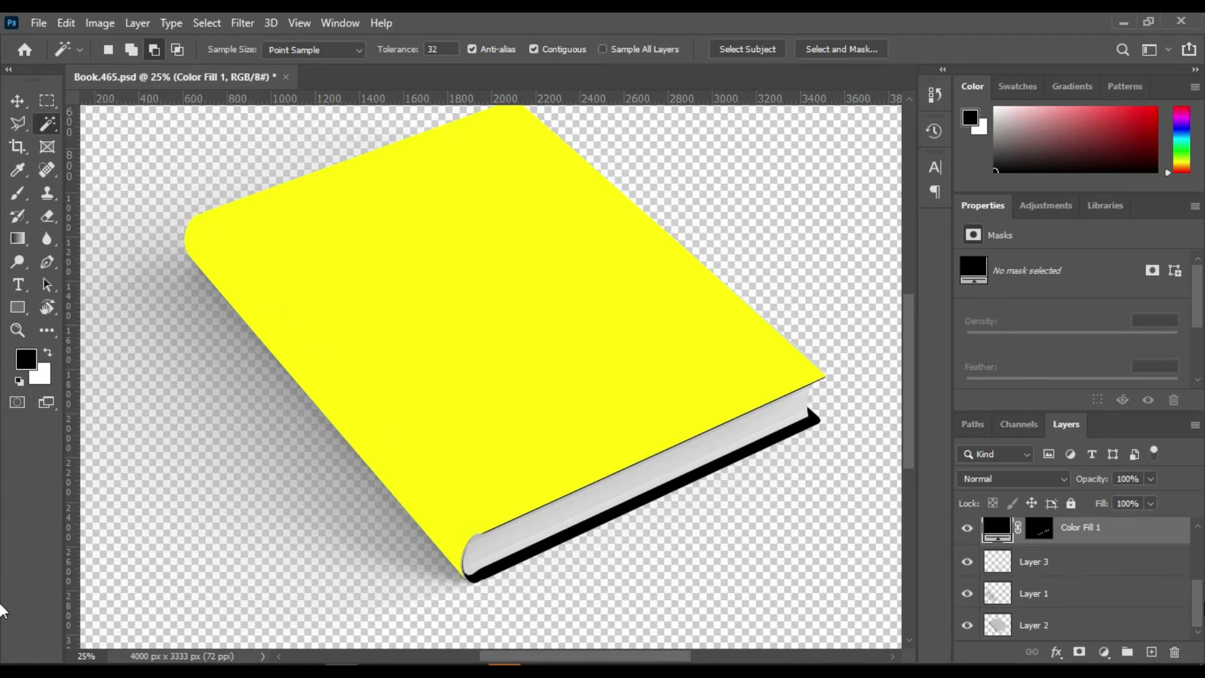
scroll(1073, 577, up, 3)
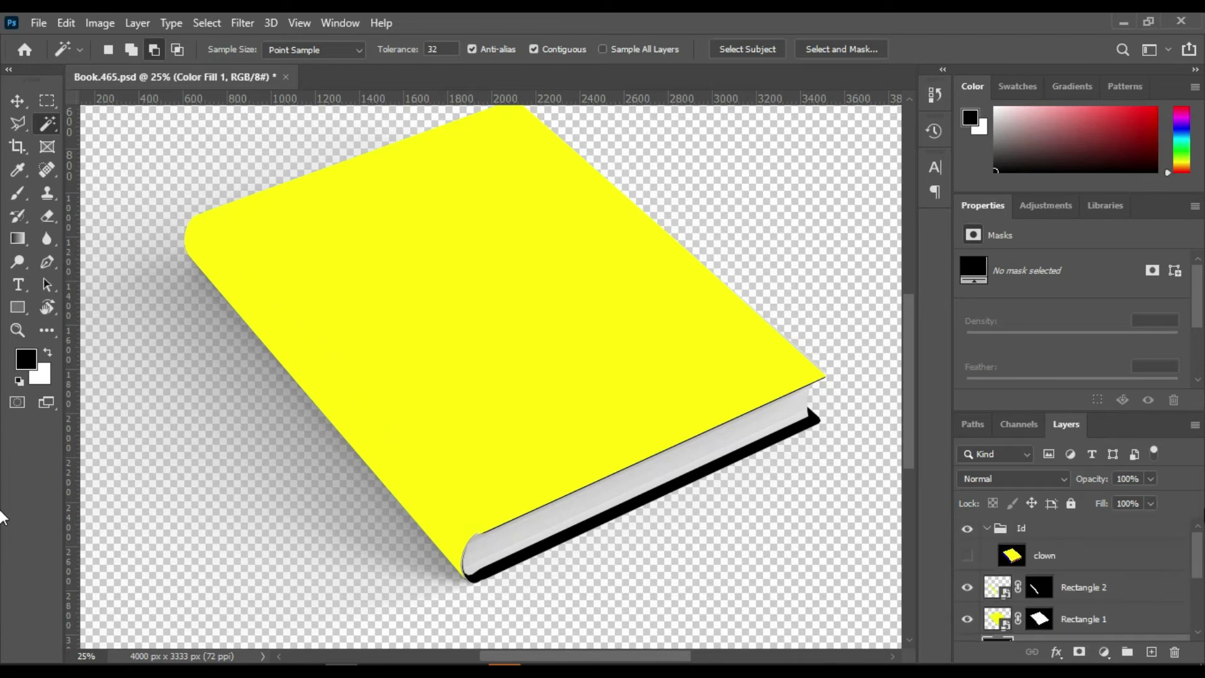
click(1113, 588)
scroll(1111, 618, down, 2)
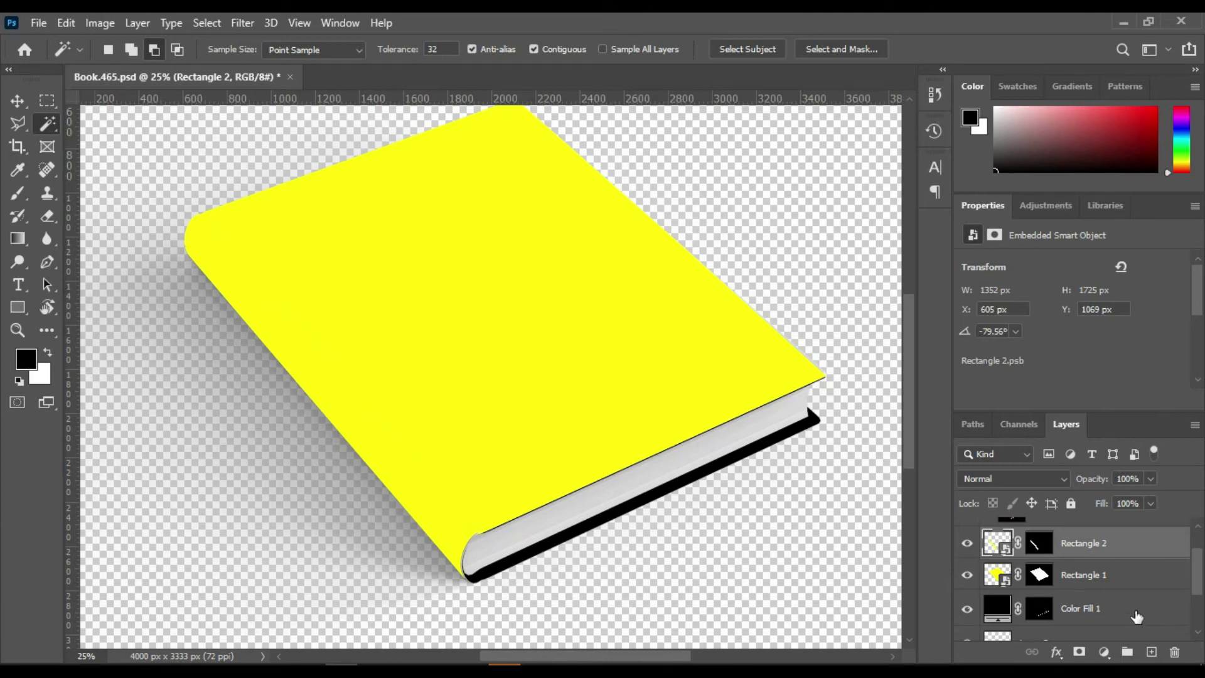
shift+click(1136, 620)
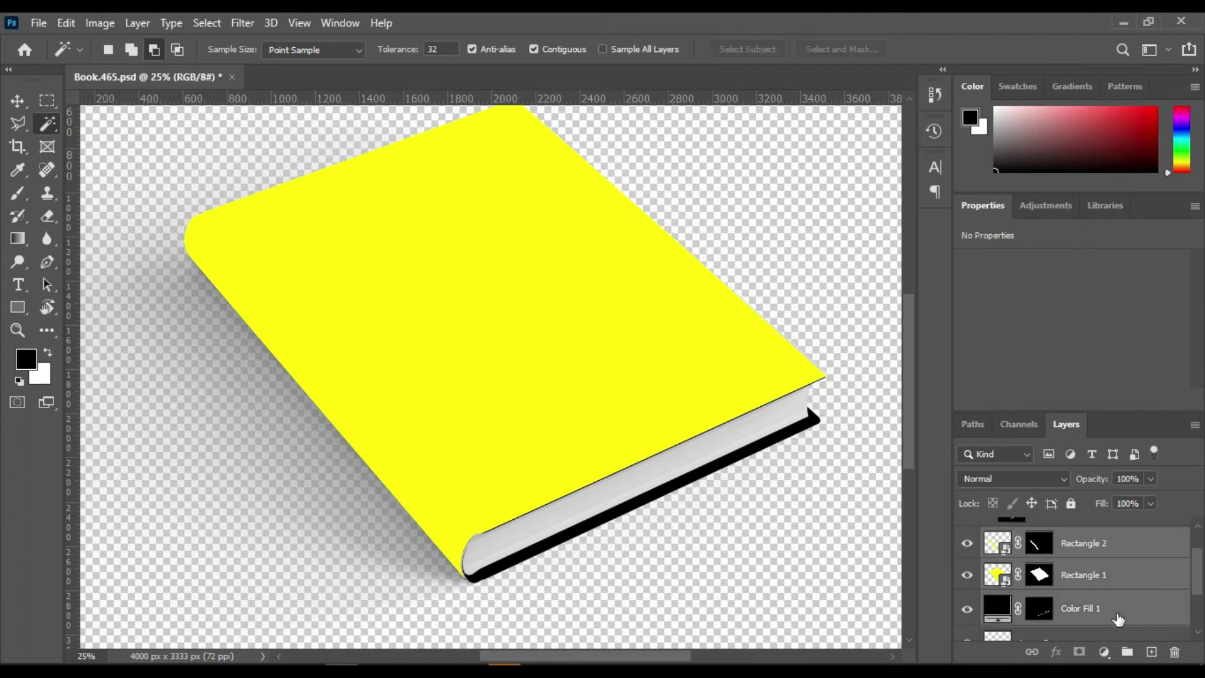
drag(1126, 621, 1129, 648)
double_click(1032, 537)
text(Eidt)
key(Return)
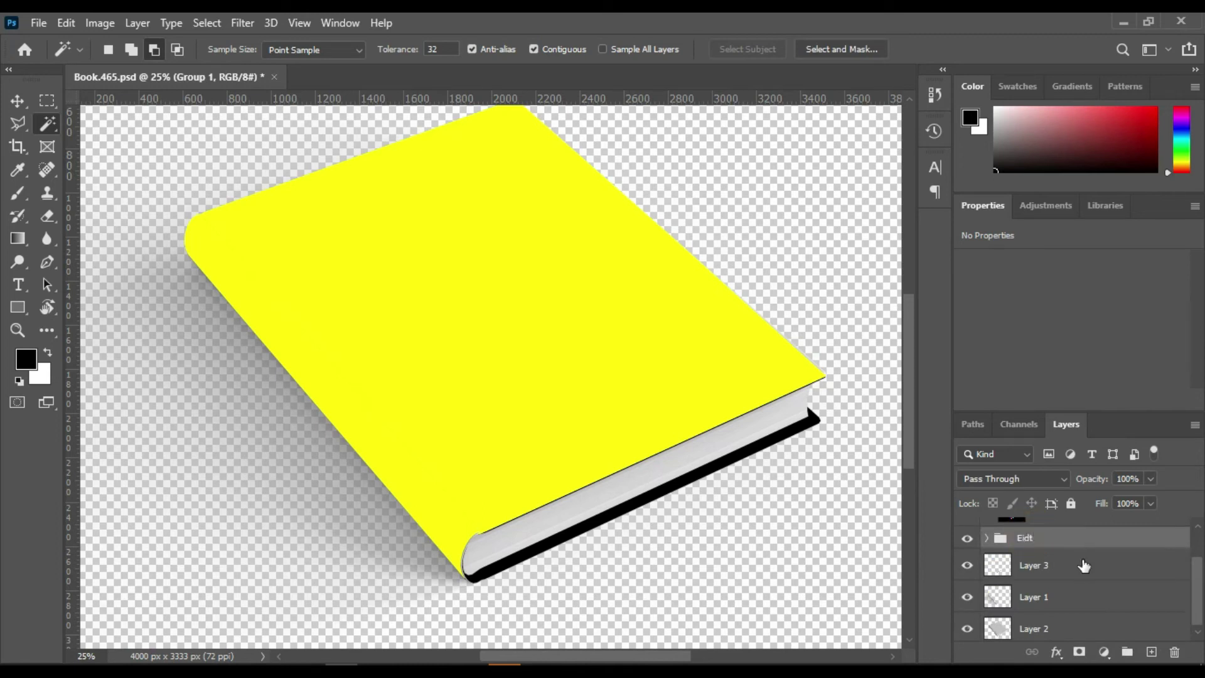
Group Layers 3, 1 and 2 into a group named Background
click(1083, 566)
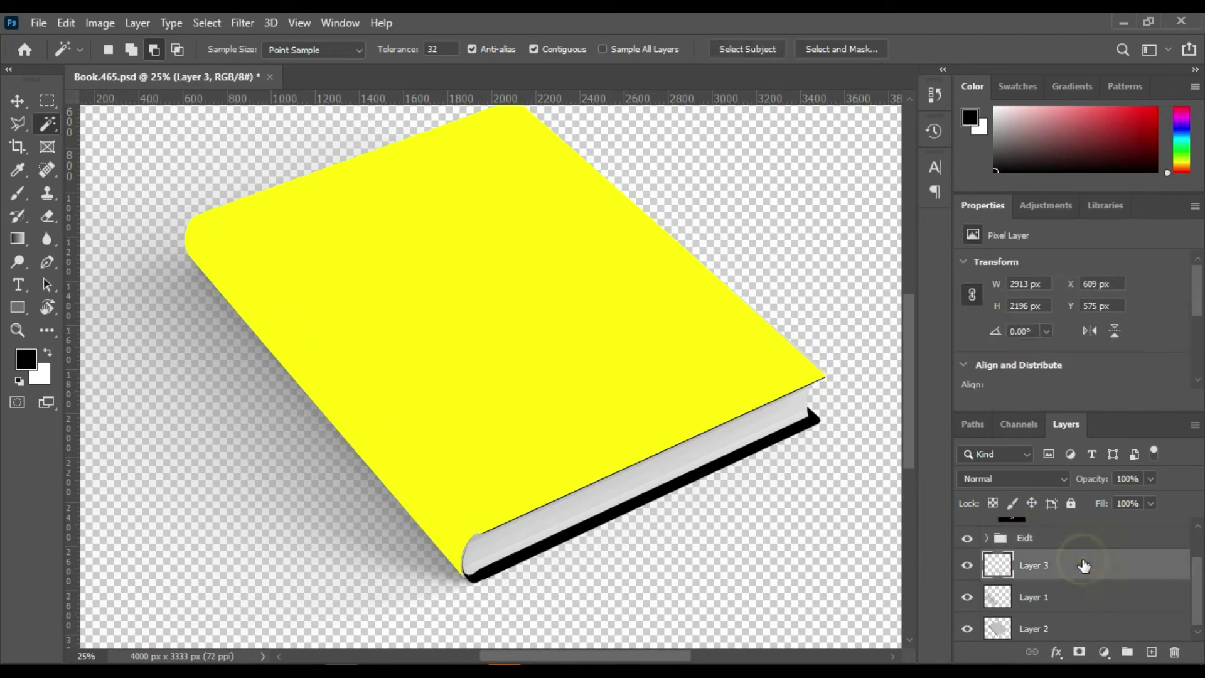
shift+click(1091, 630)
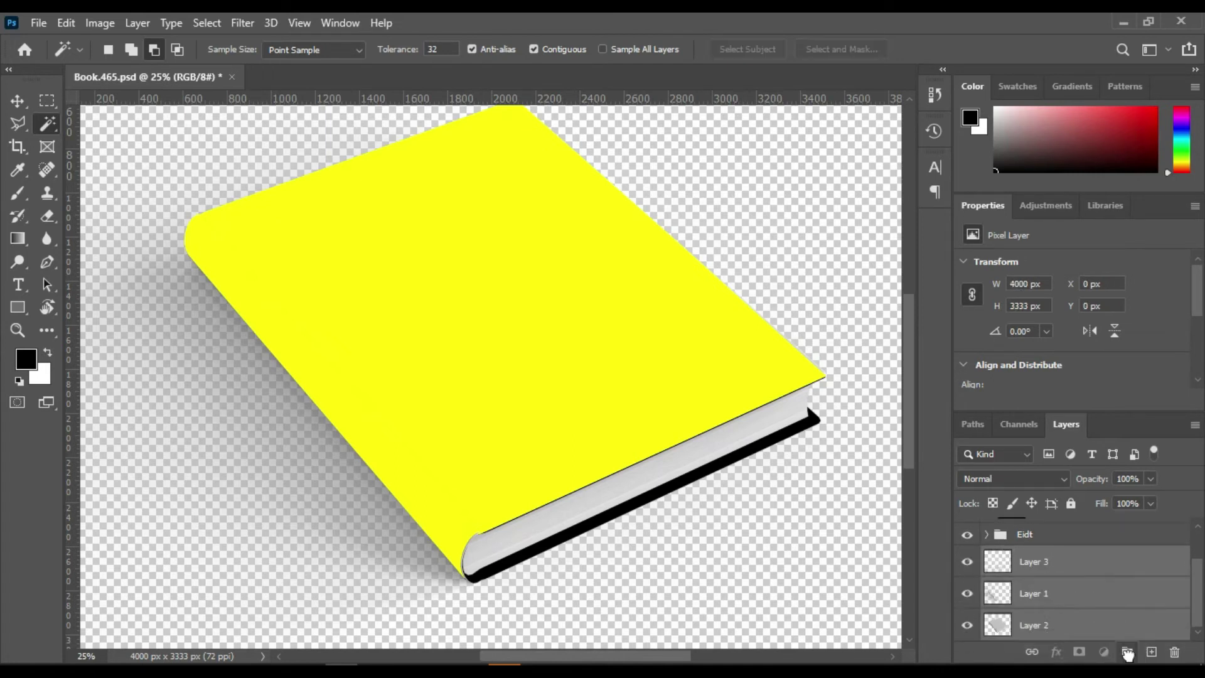
drag(1098, 631, 1127, 651)
double_click(1035, 604)
text(Ba)
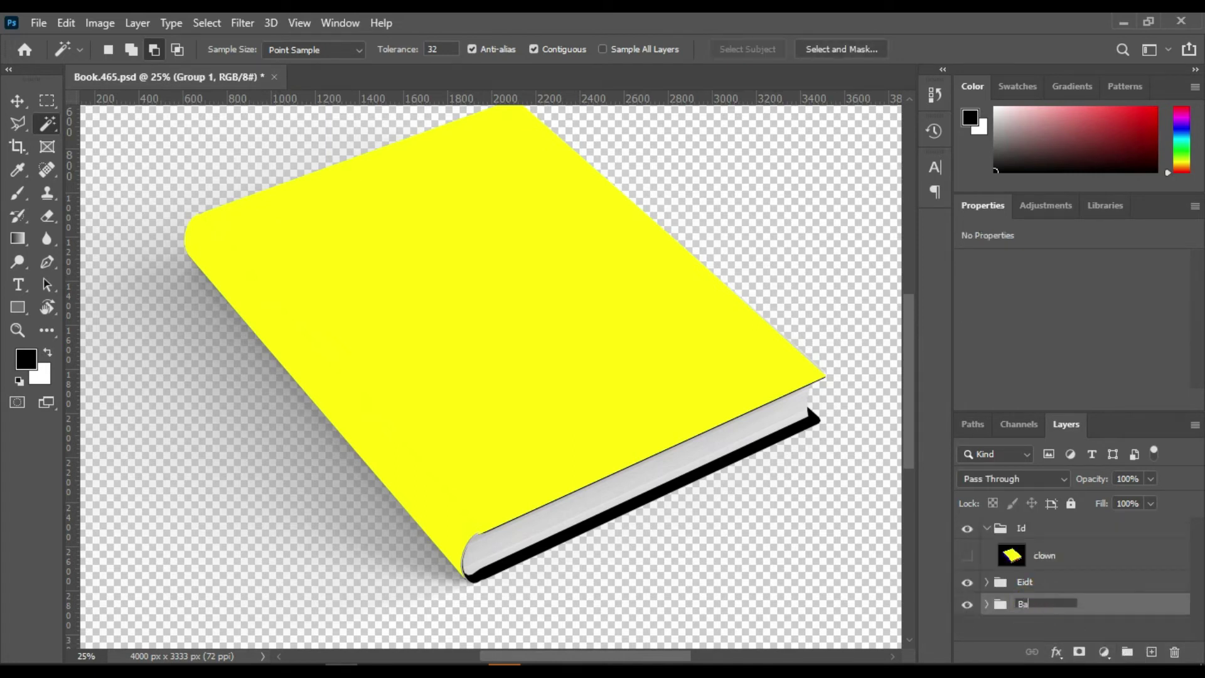
text(ckground)
key(Return)
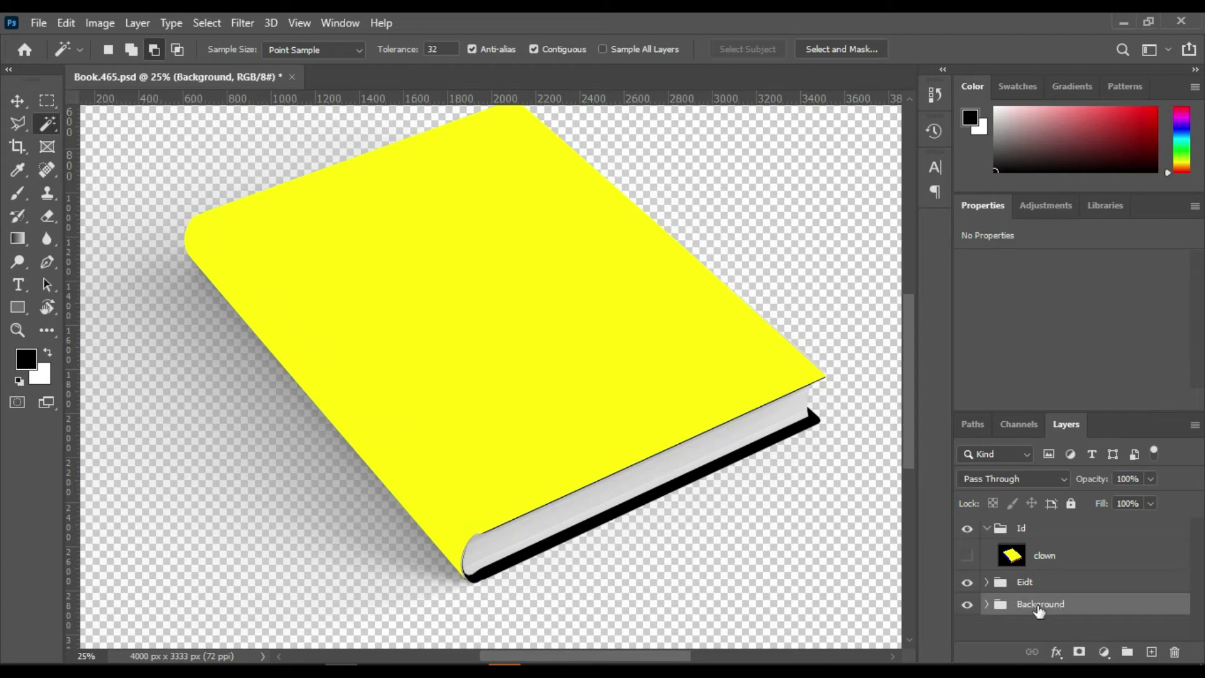
Open and close the Background group's blending options
click(1037, 606)
click(1000, 606)
double_click(1000, 606)
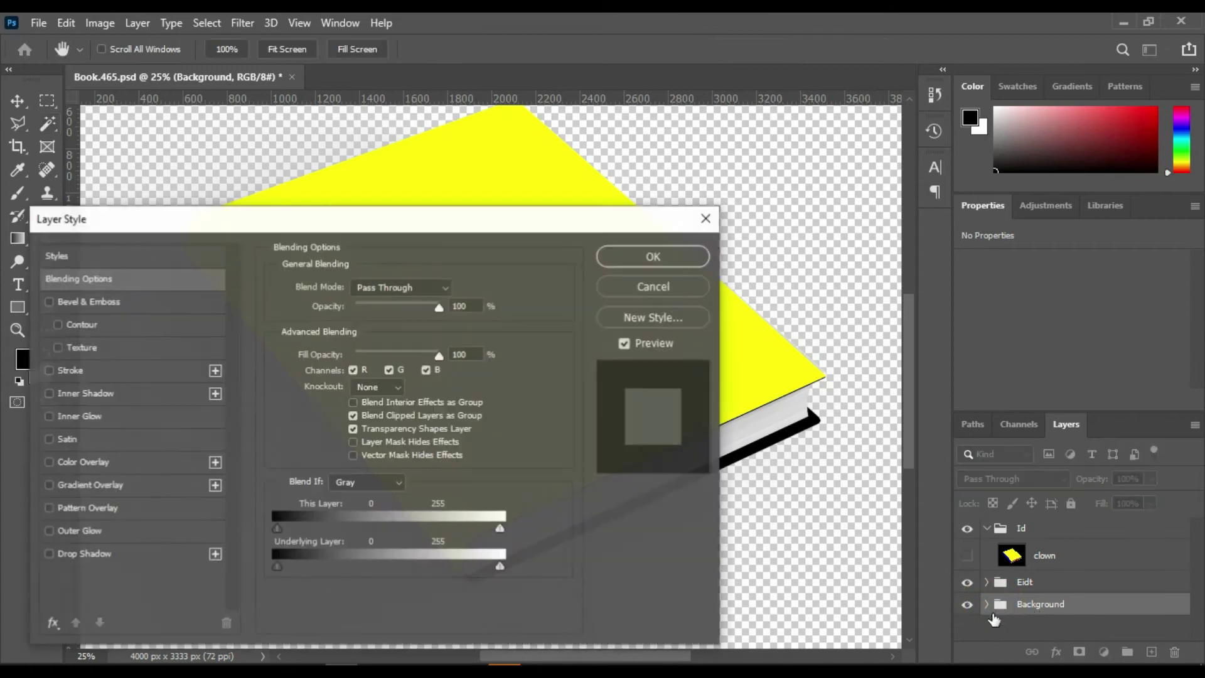
click(706, 217)
Set Layer 3 and Layer 1 to Multiply, leaving Layer 2 active
click(985, 606)
scroll(1004, 590, down, 2)
click(1002, 580)
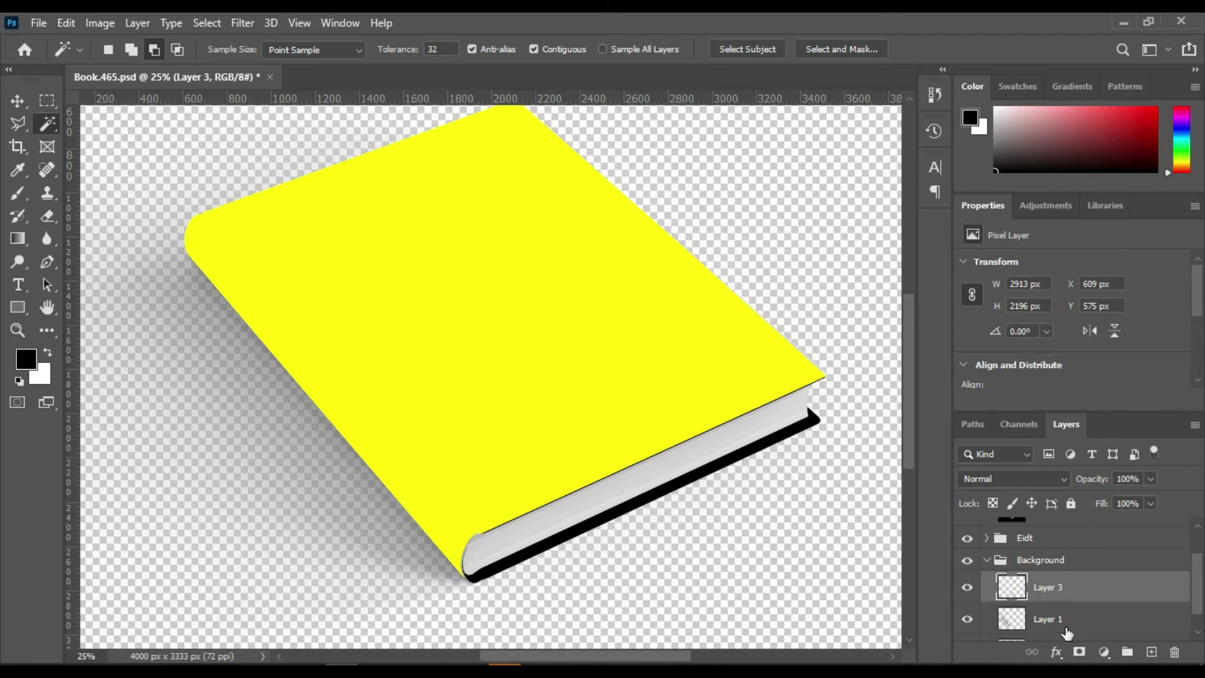
shift+click(1065, 627)
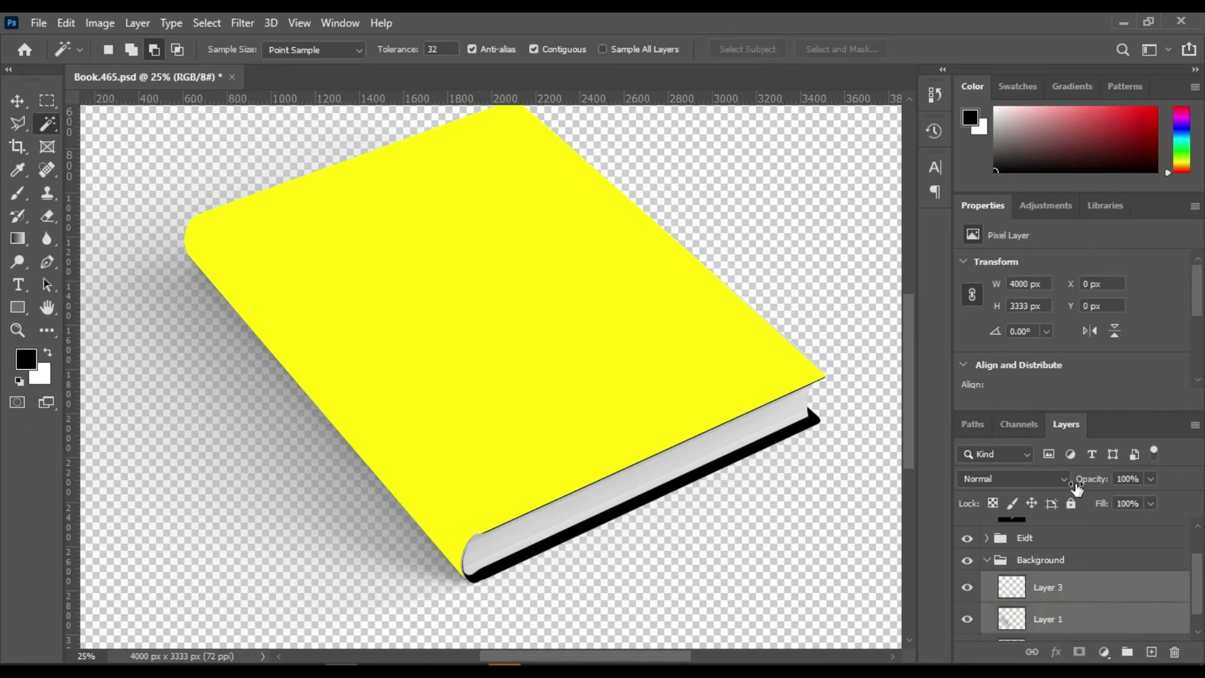
click(1063, 478)
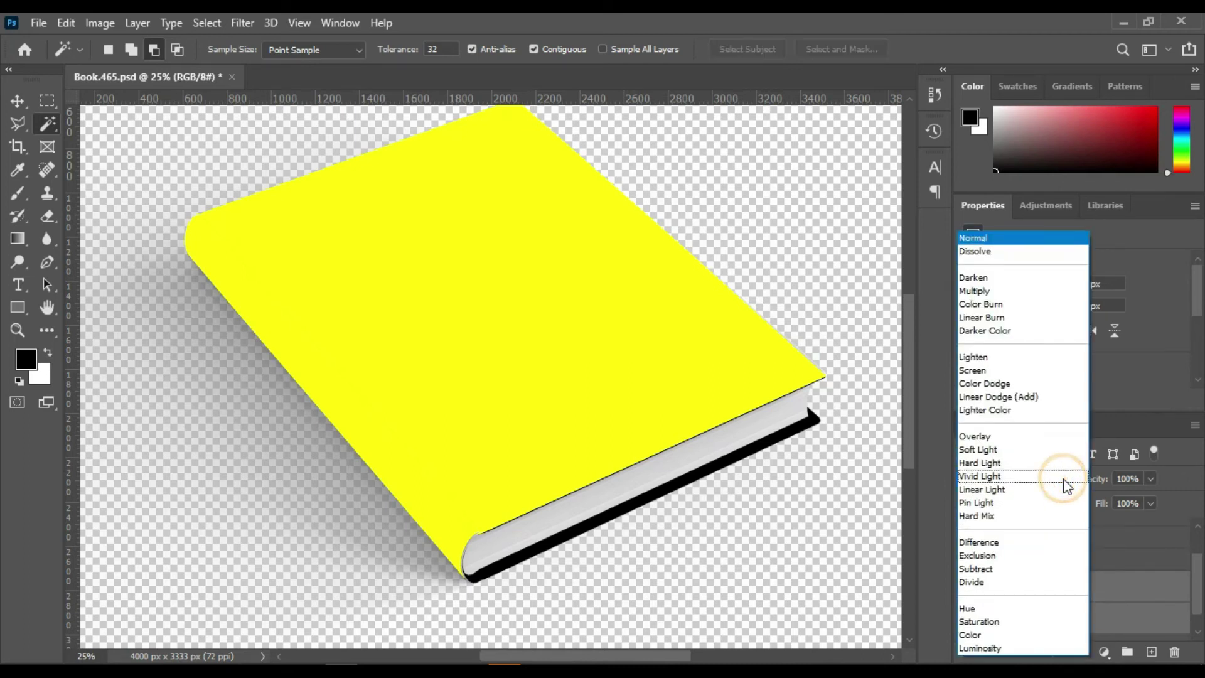
click(988, 290)
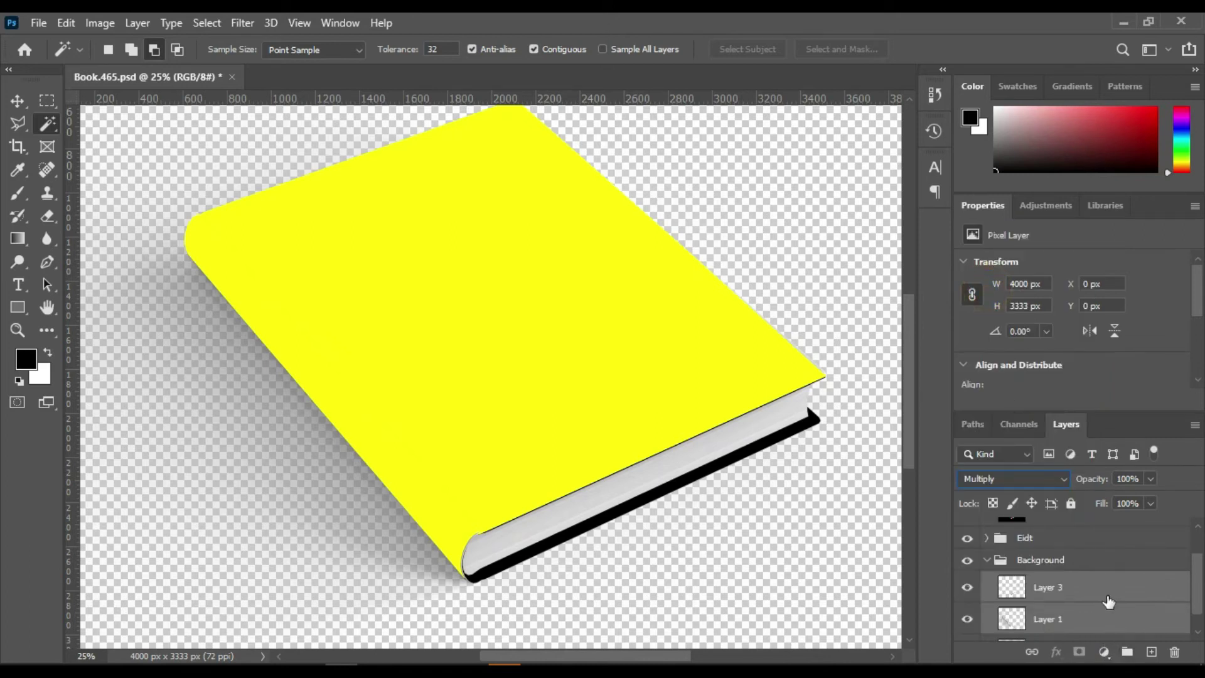
scroll(1108, 601, down, 1)
click(1059, 630)
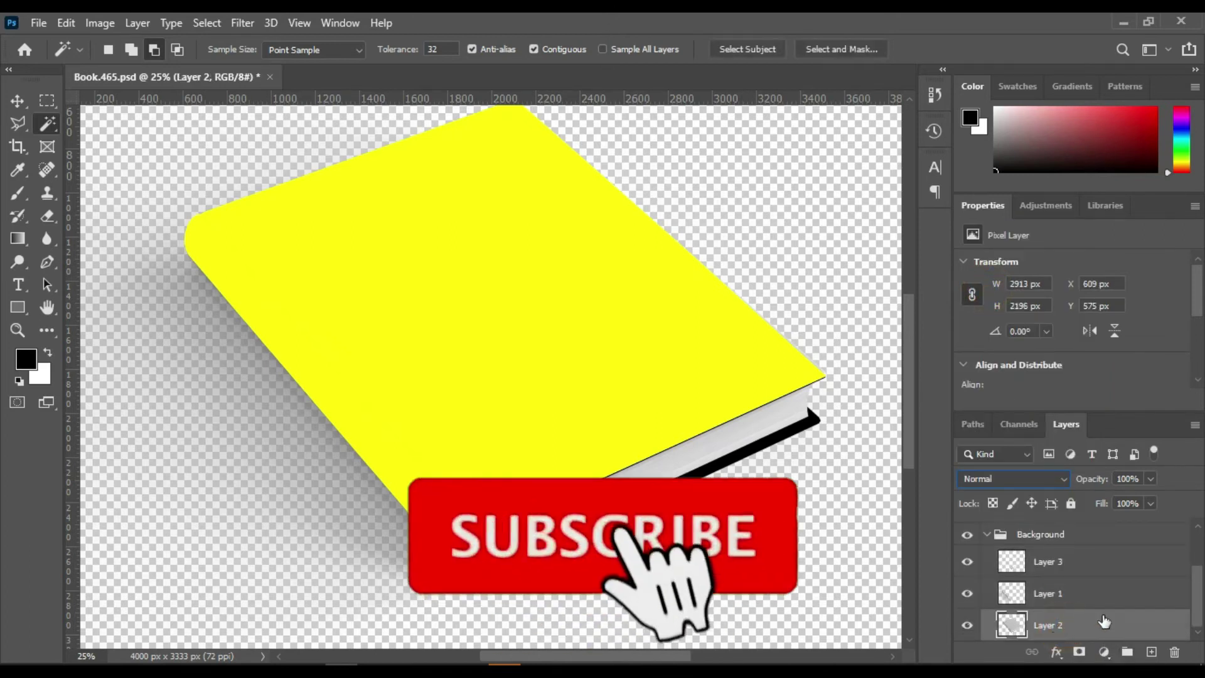
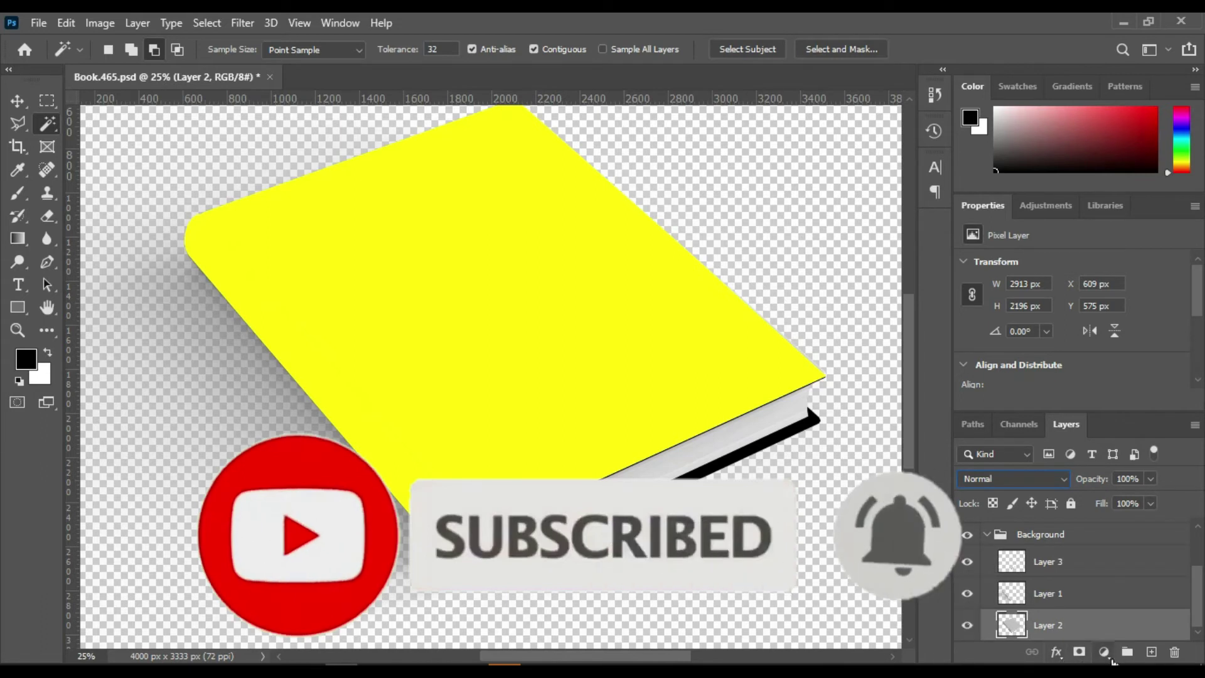
Add a light-blue Blues-preset Gradient Fill layer and place it beneath Layer 2
click(1104, 652)
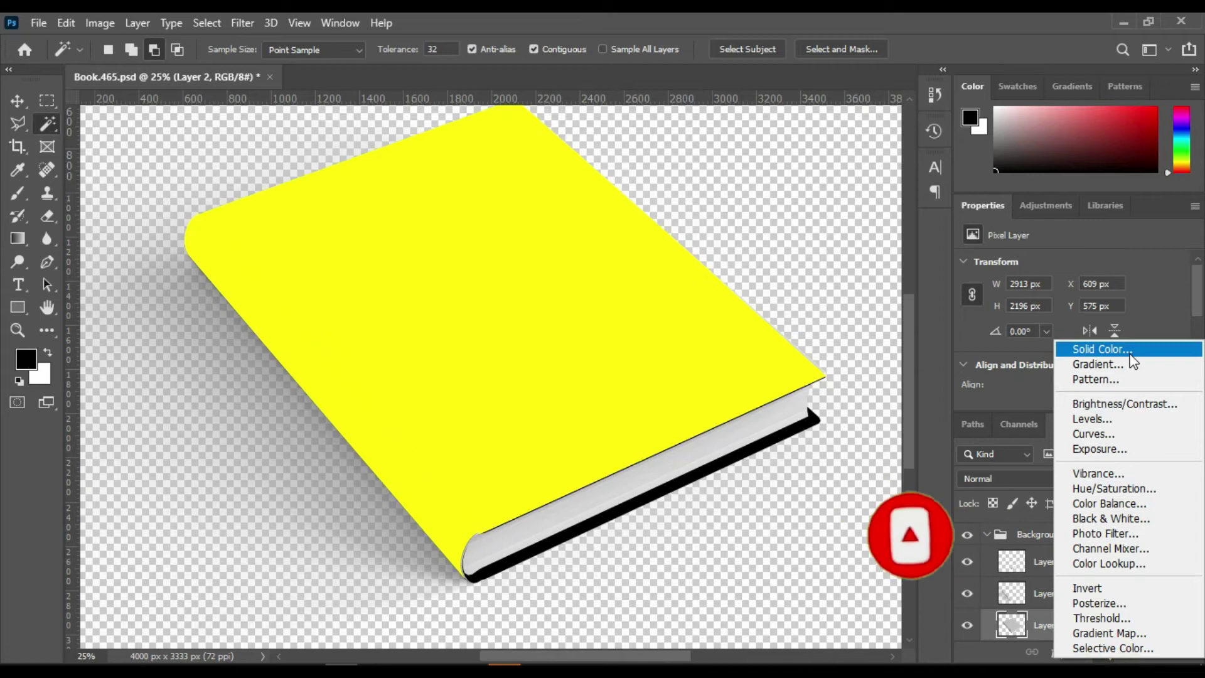
click(1098, 364)
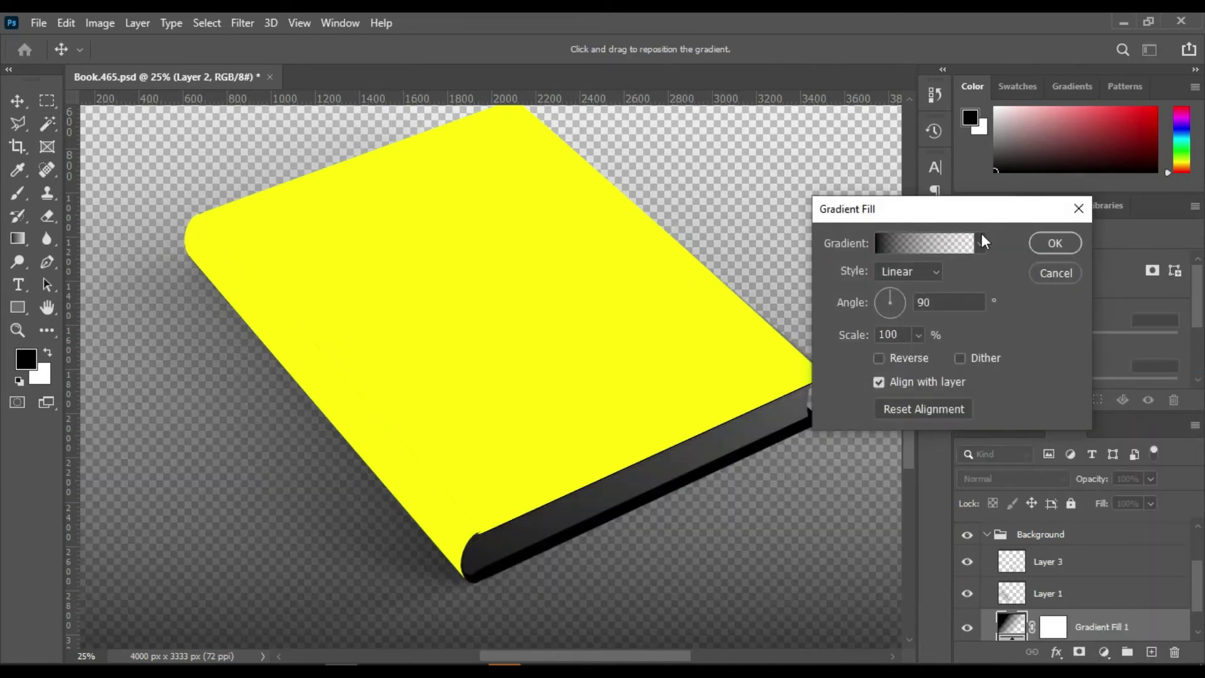
click(981, 243)
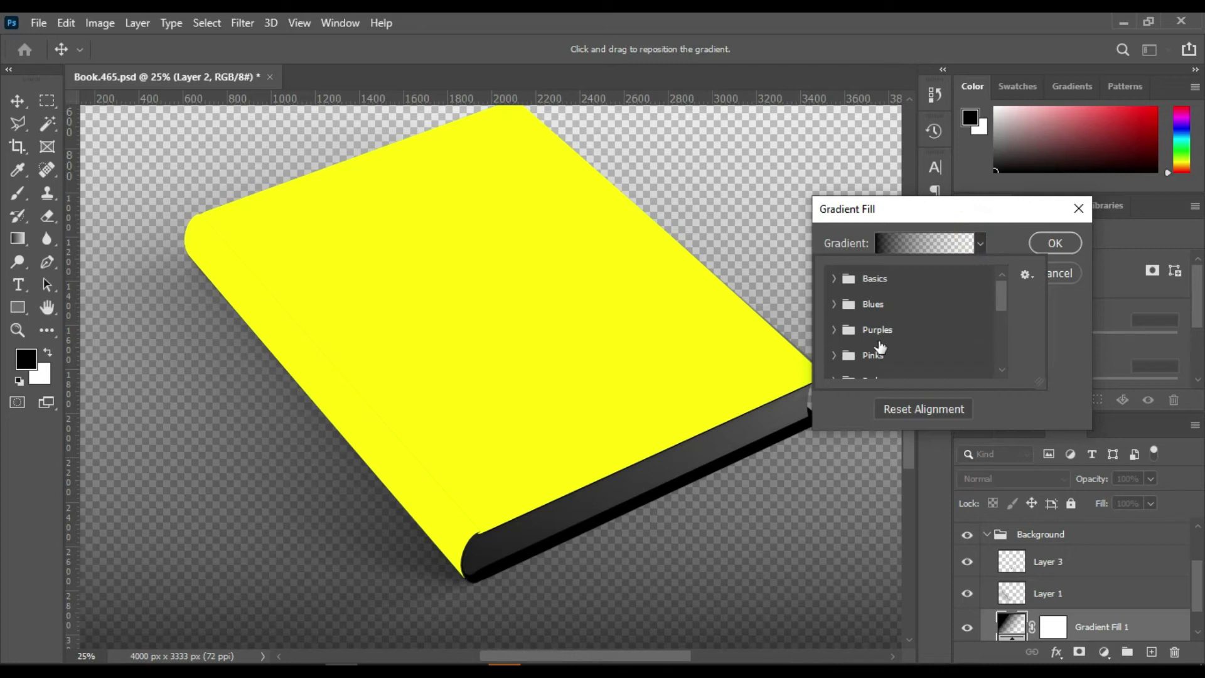
click(835, 278)
click(836, 278)
click(838, 304)
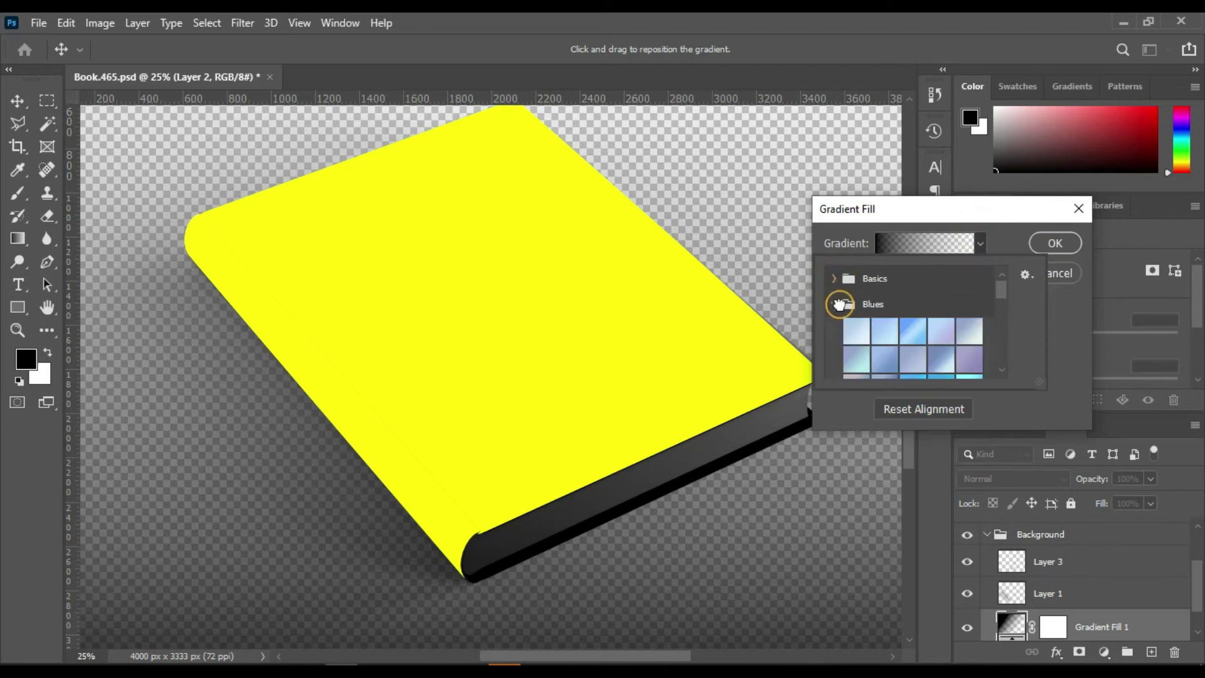
click(877, 332)
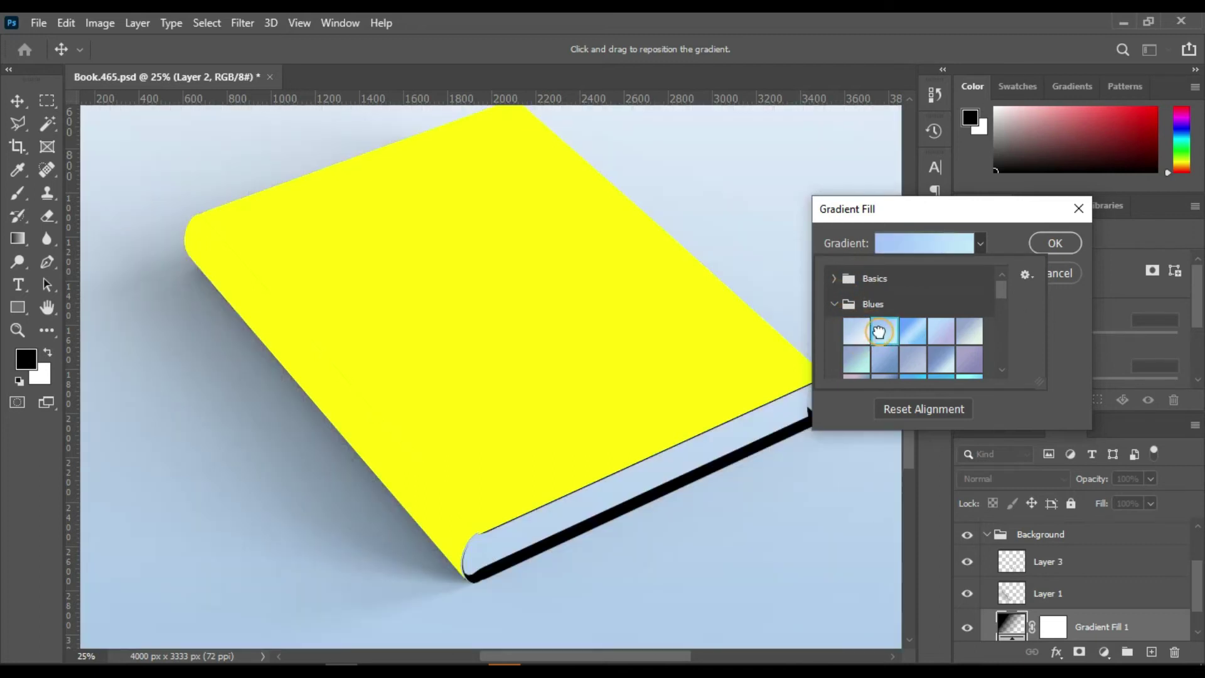
click(1064, 244)
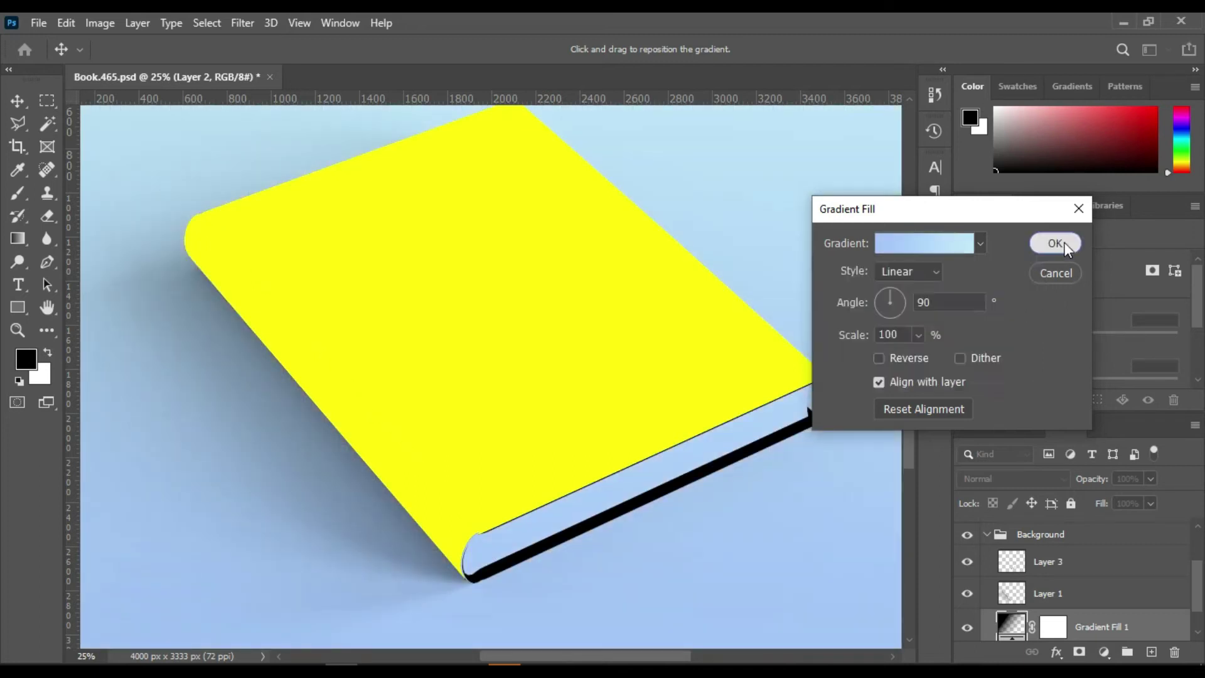
scroll(1148, 599, down, 1)
drag(1125, 596, 1129, 630)
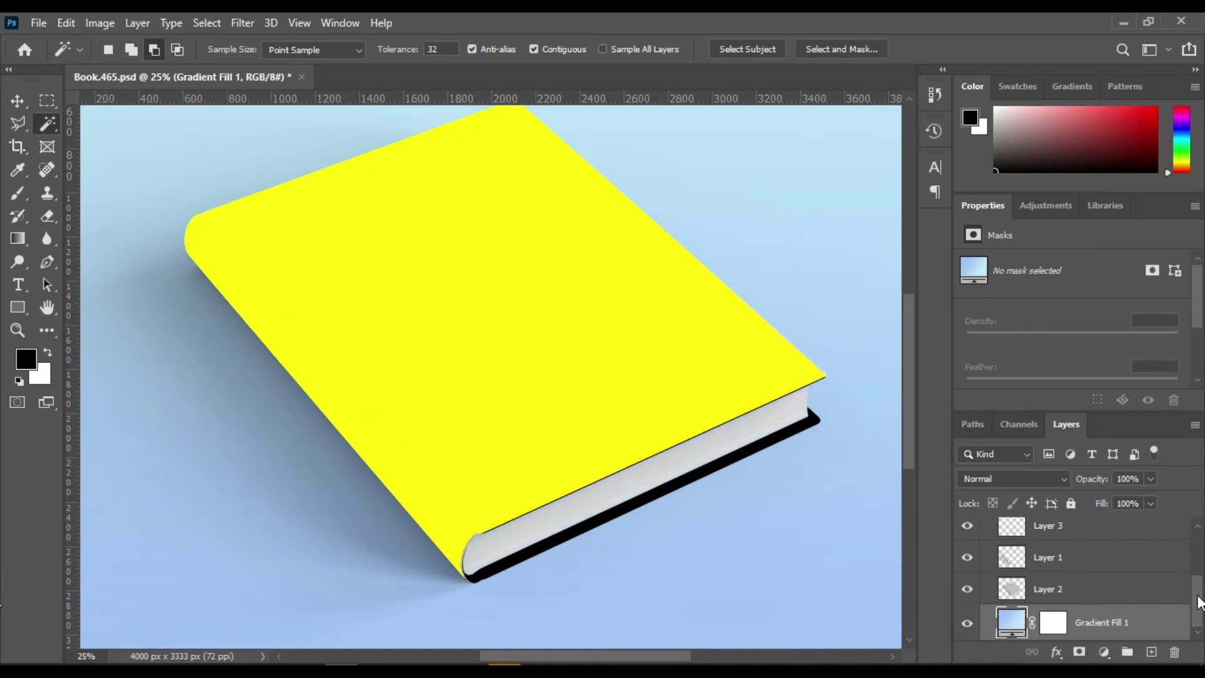
Expand the Background group and duplicate its Layer 2 with Ctrl+J
scroll(1199, 603, up, 2)
scroll(1198, 603, up, 1)
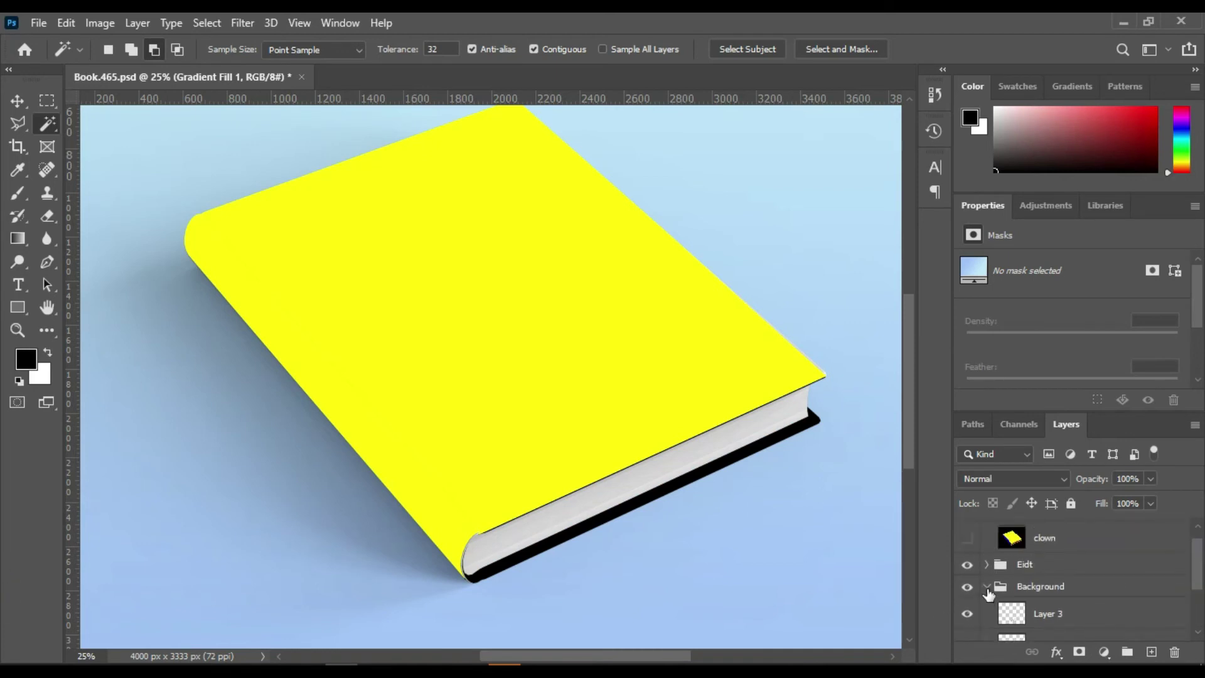
click(988, 593)
click(984, 582)
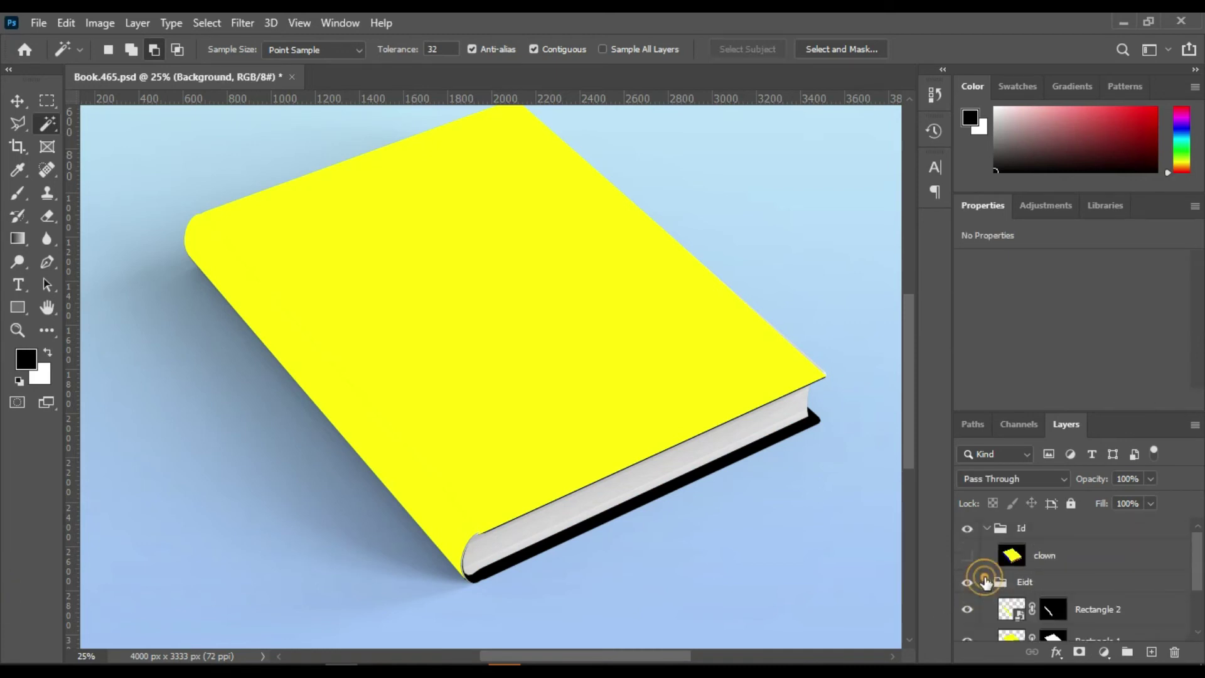
scroll(1063, 606, down, 2)
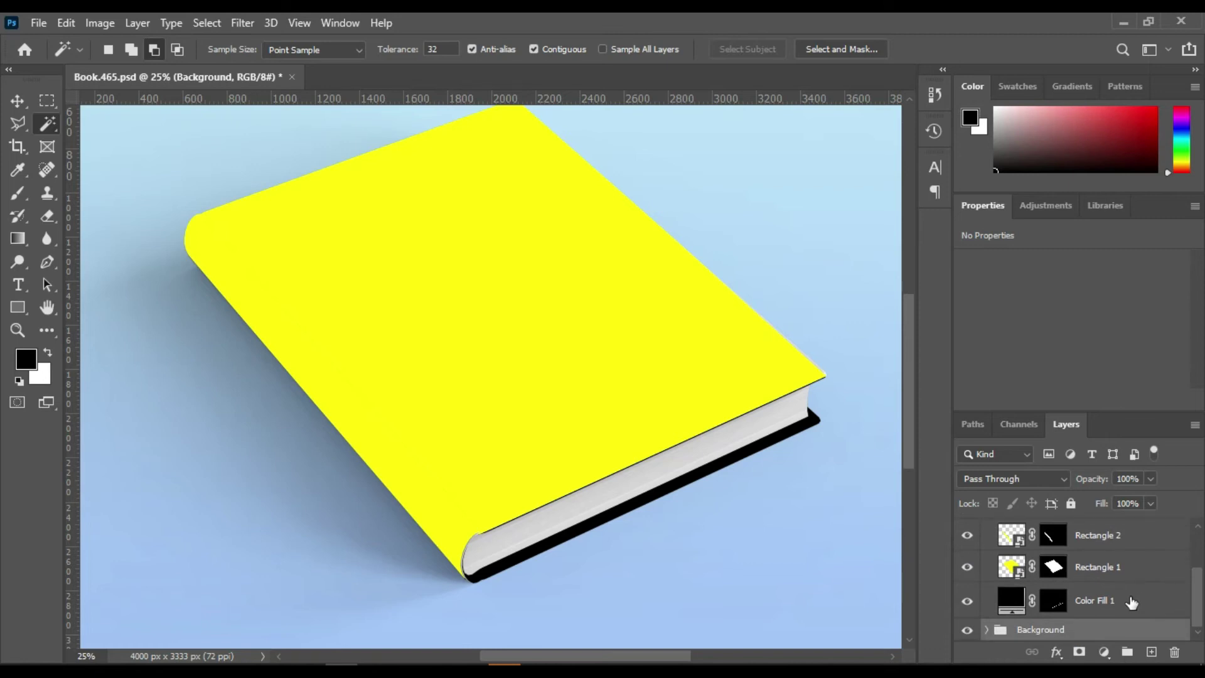
scroll(1132, 604, up, 1)
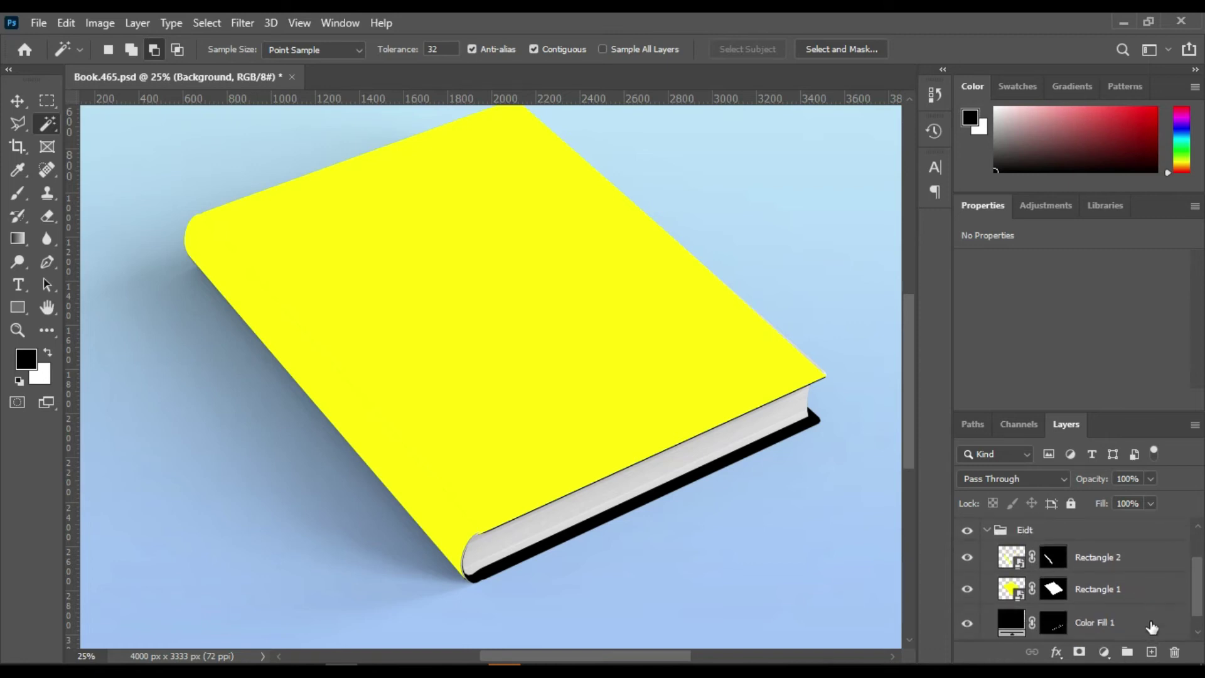
scroll(1152, 636, down, 1)
click(983, 629)
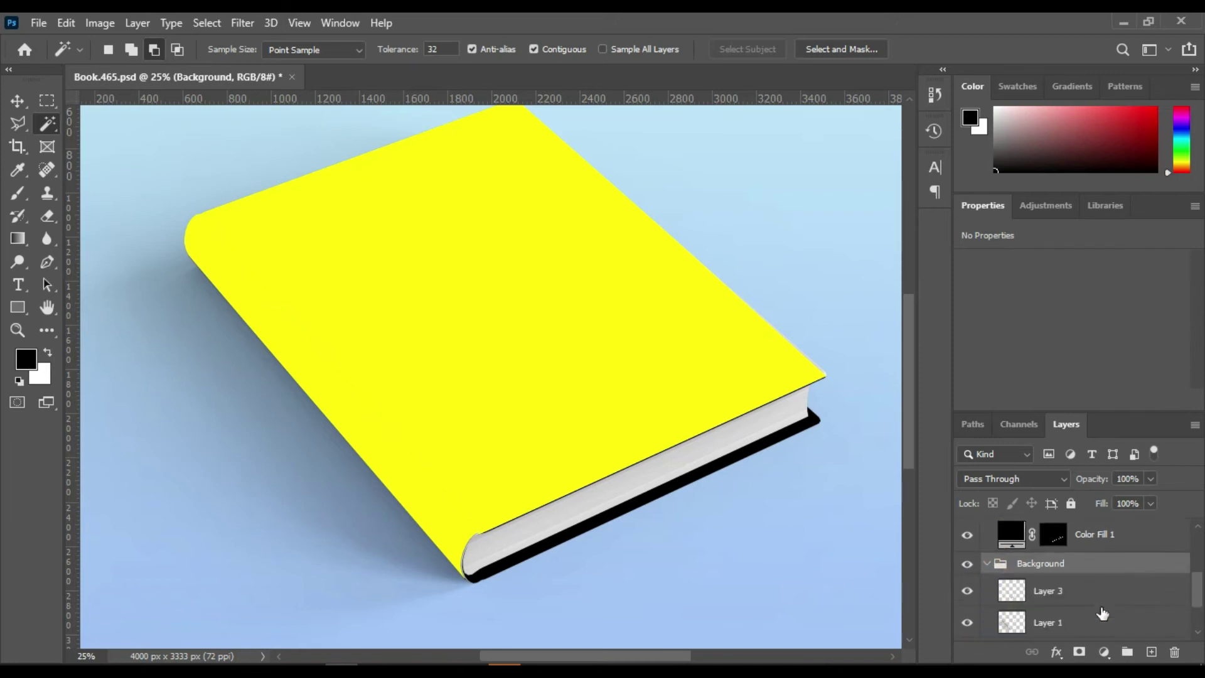
scroll(1102, 614, down, 2)
click(1068, 608)
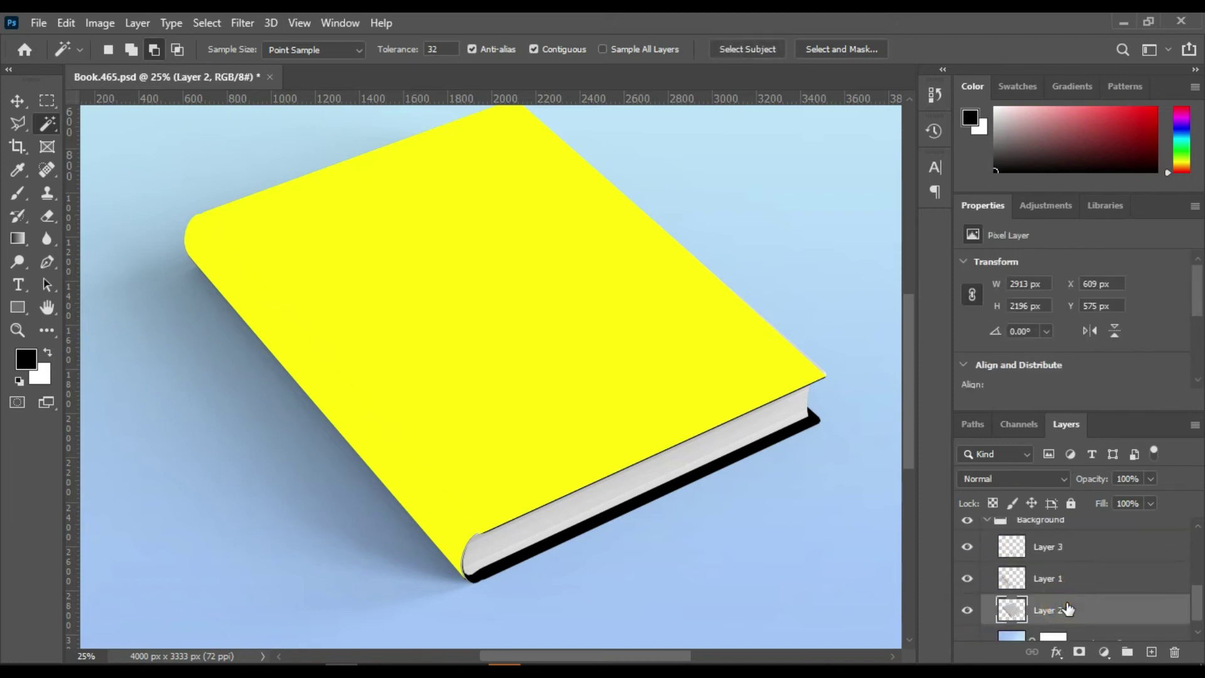
key(ctrl+j)
Move Layer 2 copy to the top, duplicate it, and group both copies
drag(1086, 610, 1091, 502)
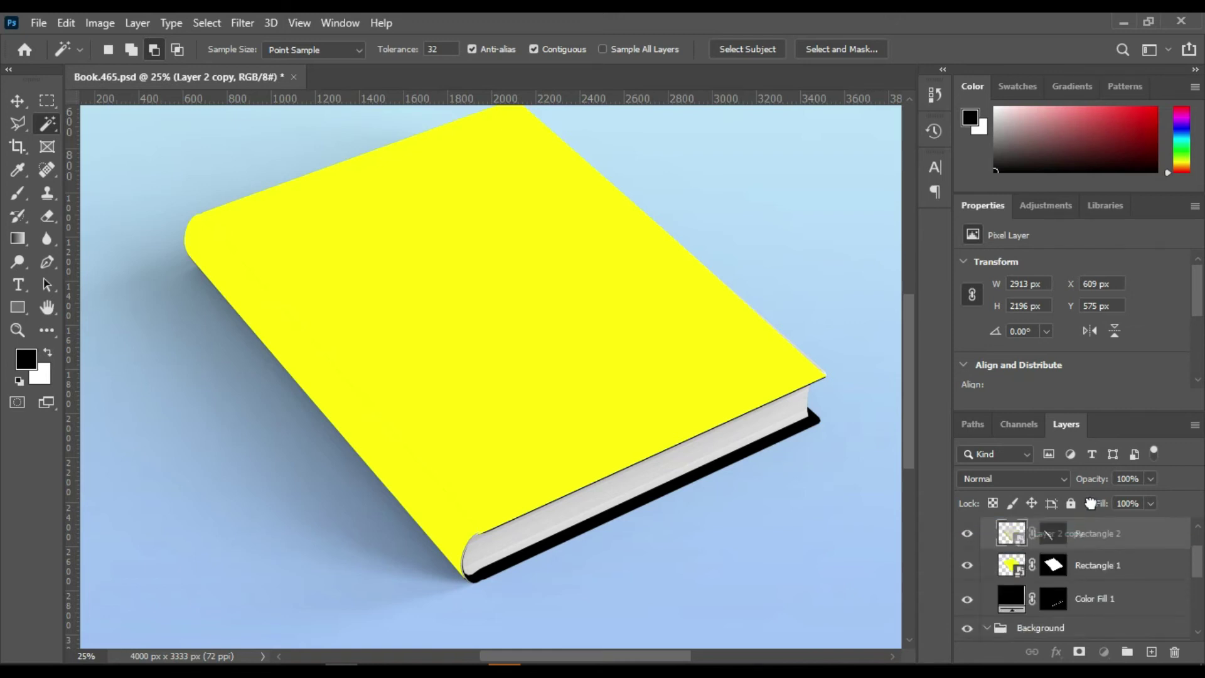
mouse_move(1090, 502)
mouse_down()
mouse_move(1090, 610)
mouse_move(1090, 572)
mouse_up()
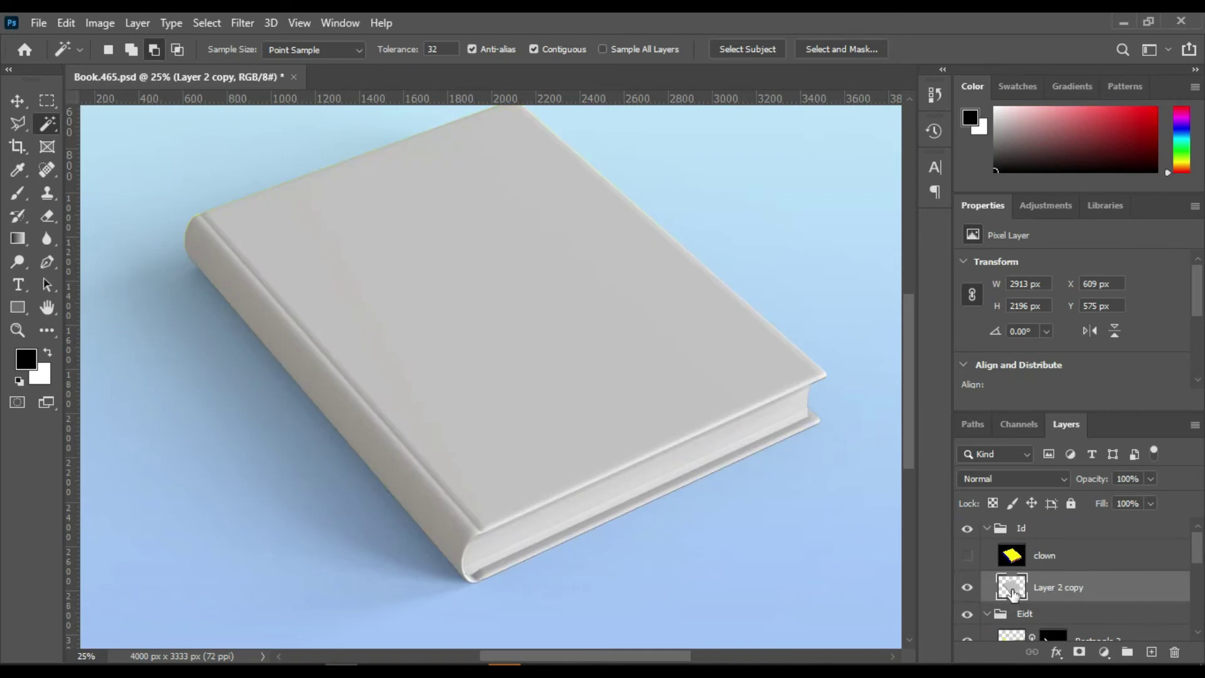
drag(1013, 593, 1151, 650)
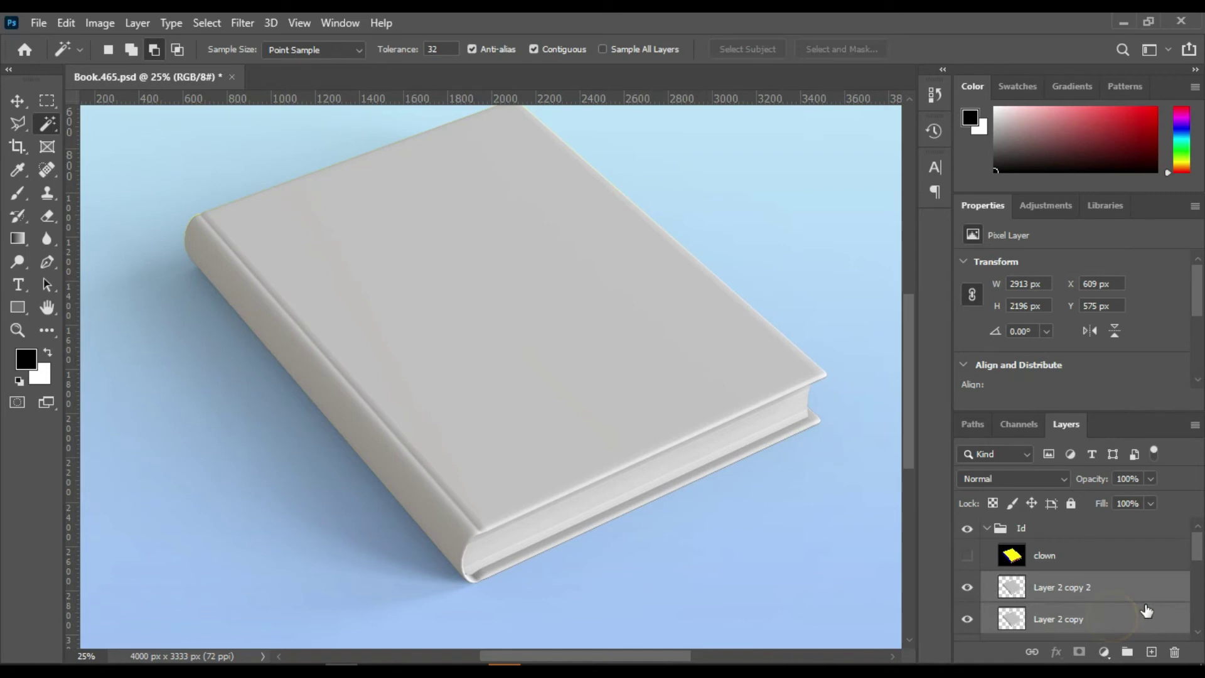
scroll(1146, 610, down, 2)
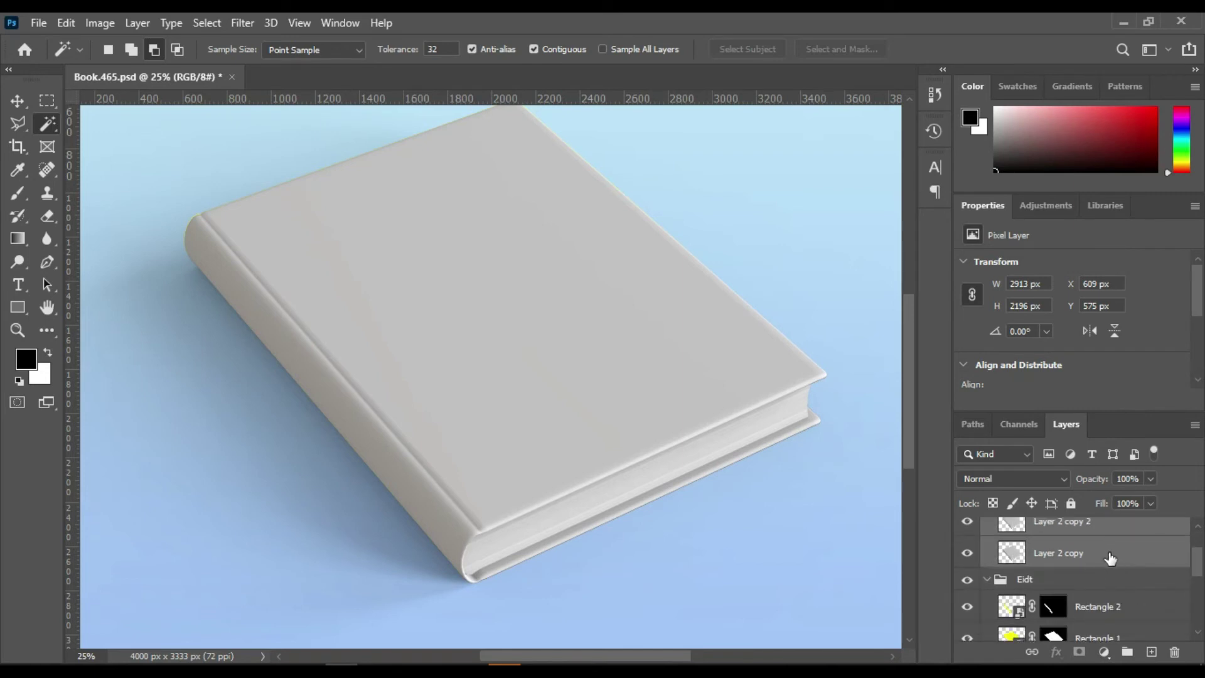
key(ctrl+g)
Rename the new group to 'Light and Shadow'
scroll(1087, 578, up, 2)
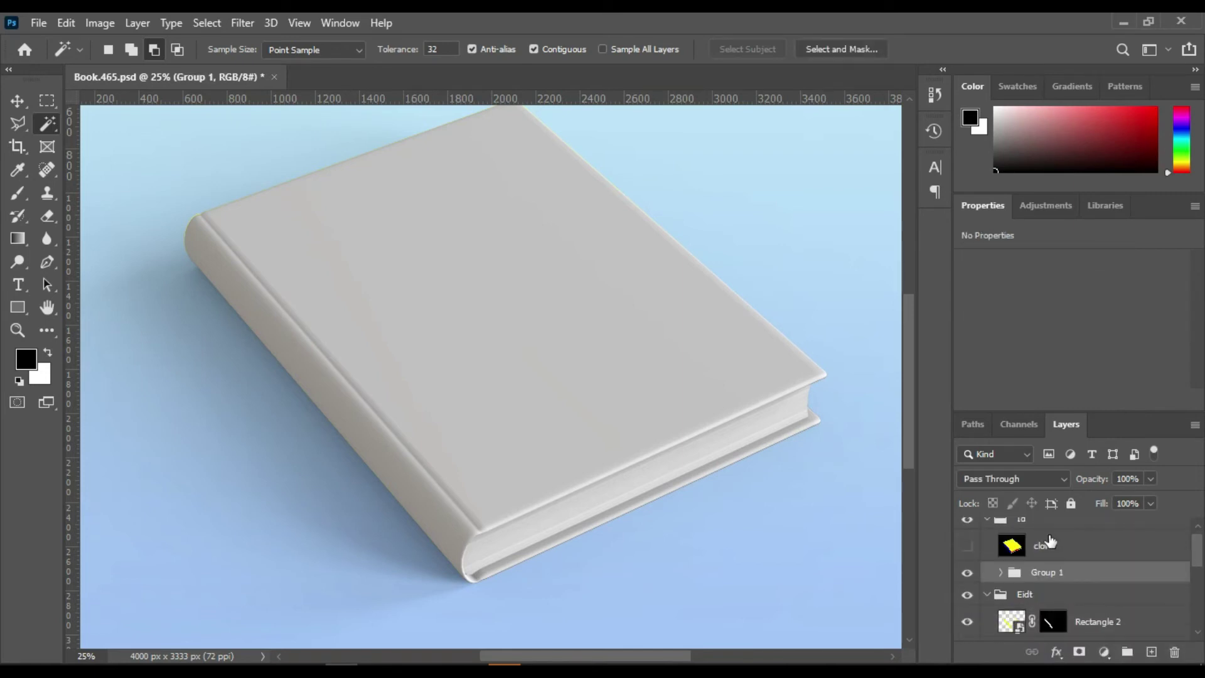
double_click(1047, 571)
text(Lid)
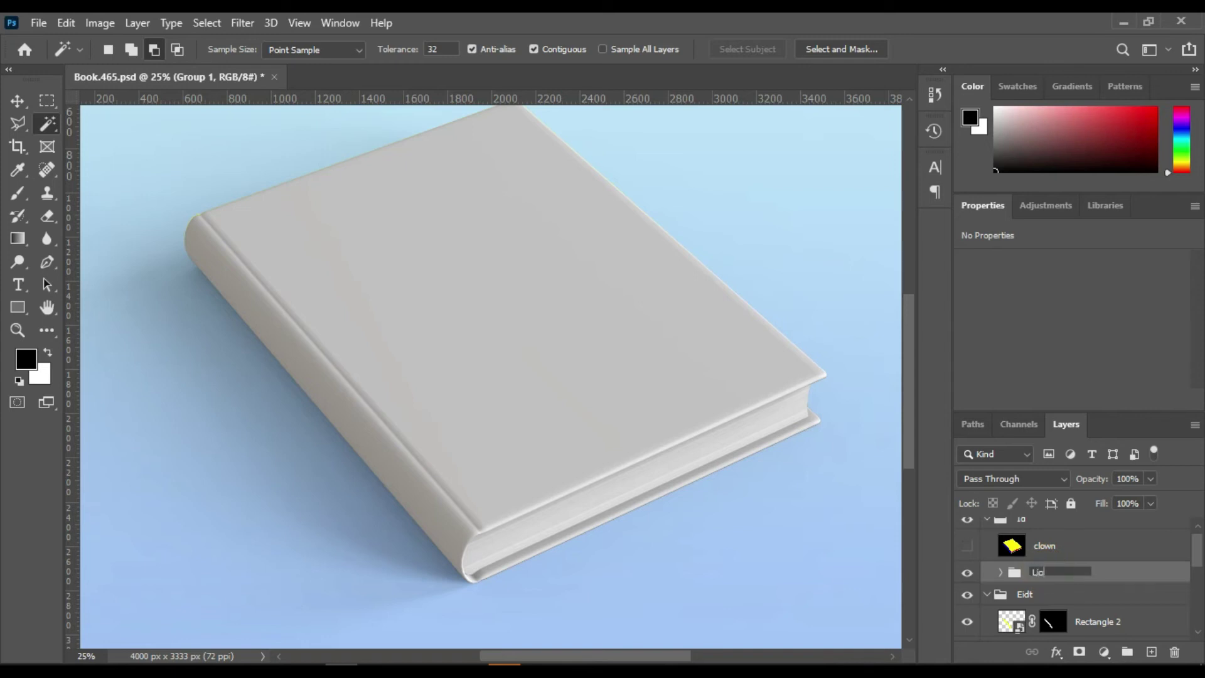
text(ght and )
text(ow)
key(BackSpace)
key(BackSpace)
key(BackSpace)
text(ow)
key(Return)
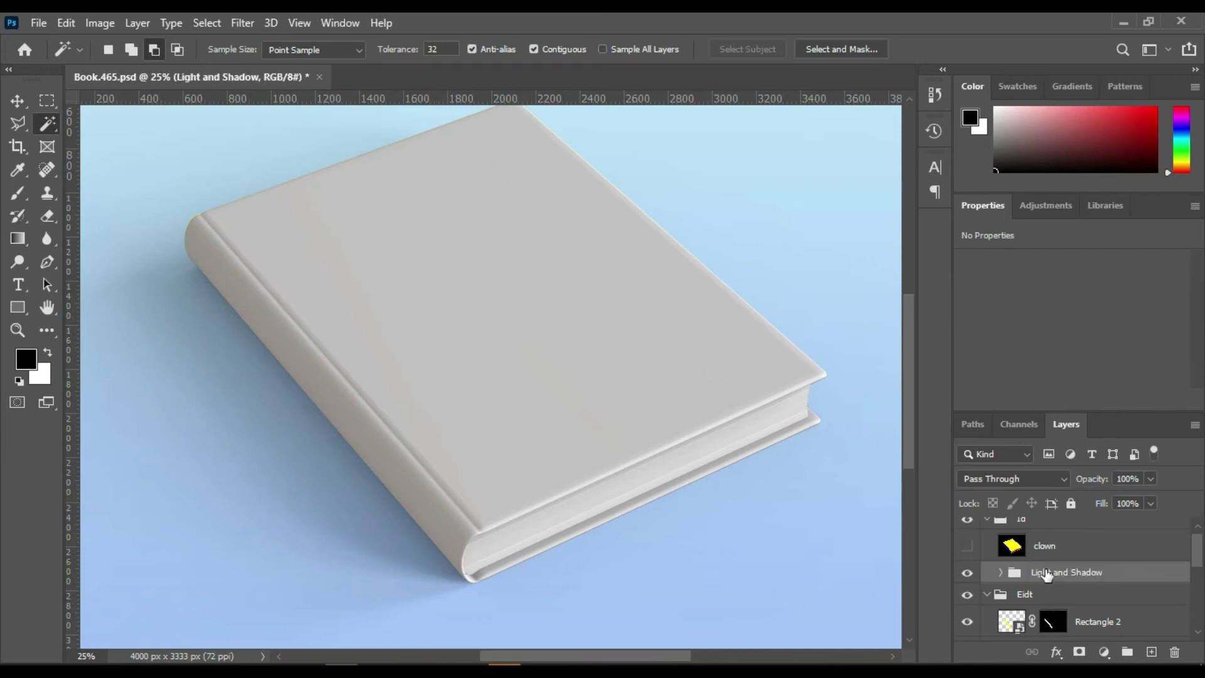
Set Layer 2 copy to Color Burn and Layer 2 copy 2 to Linear Dodge (Add)
click(1000, 572)
scroll(1035, 574, down, 1)
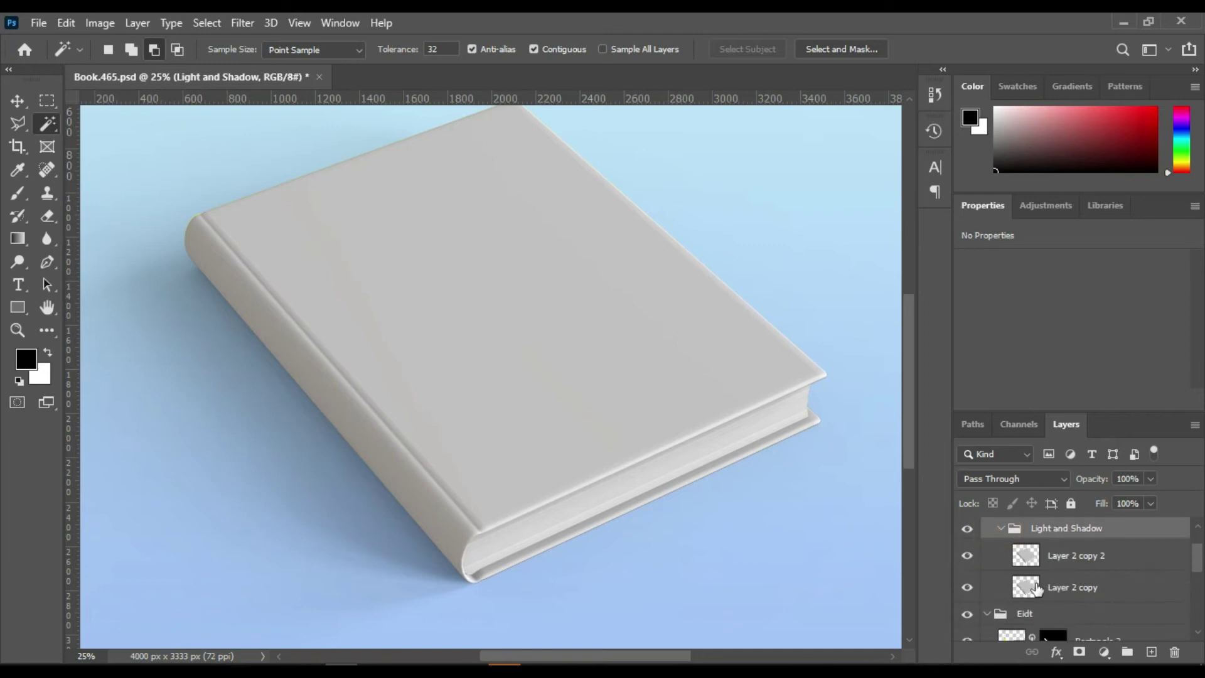
click(1070, 587)
click(1062, 473)
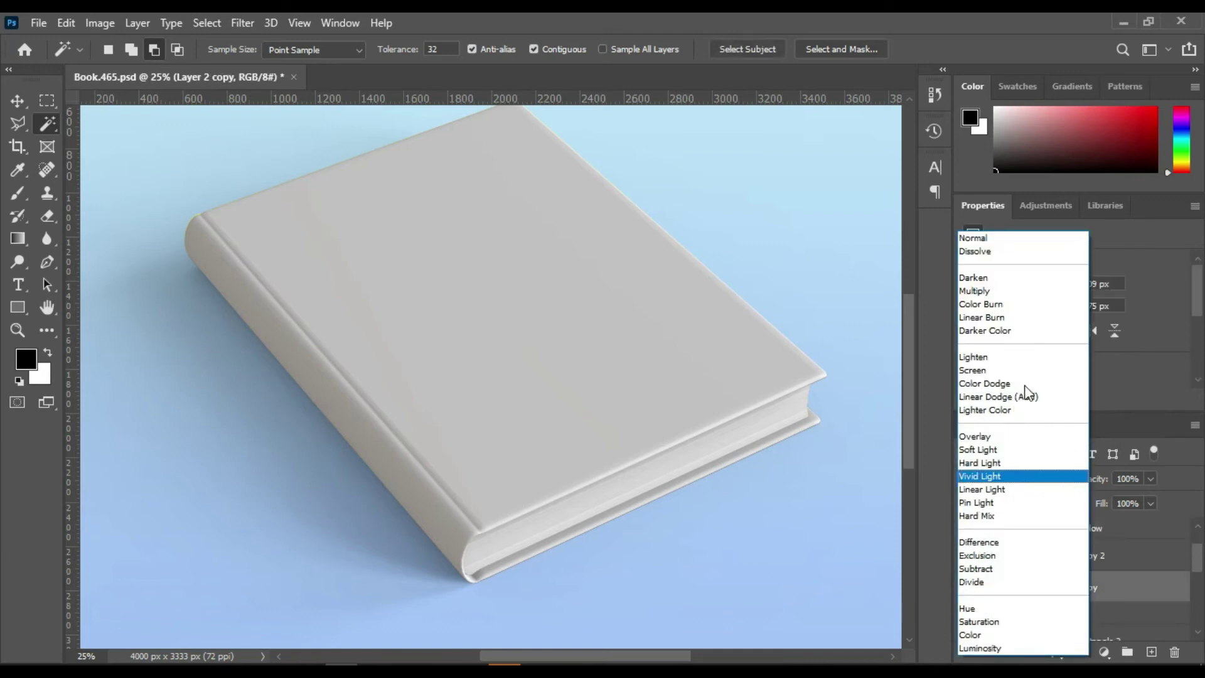
click(1006, 310)
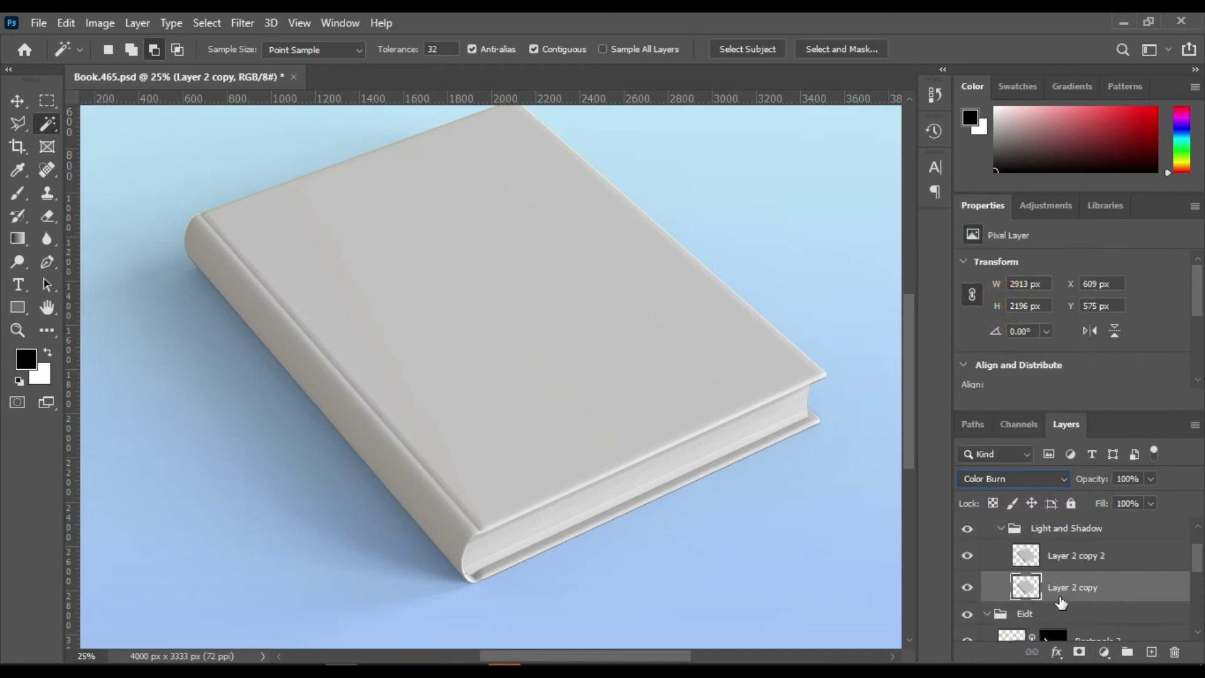
click(1067, 555)
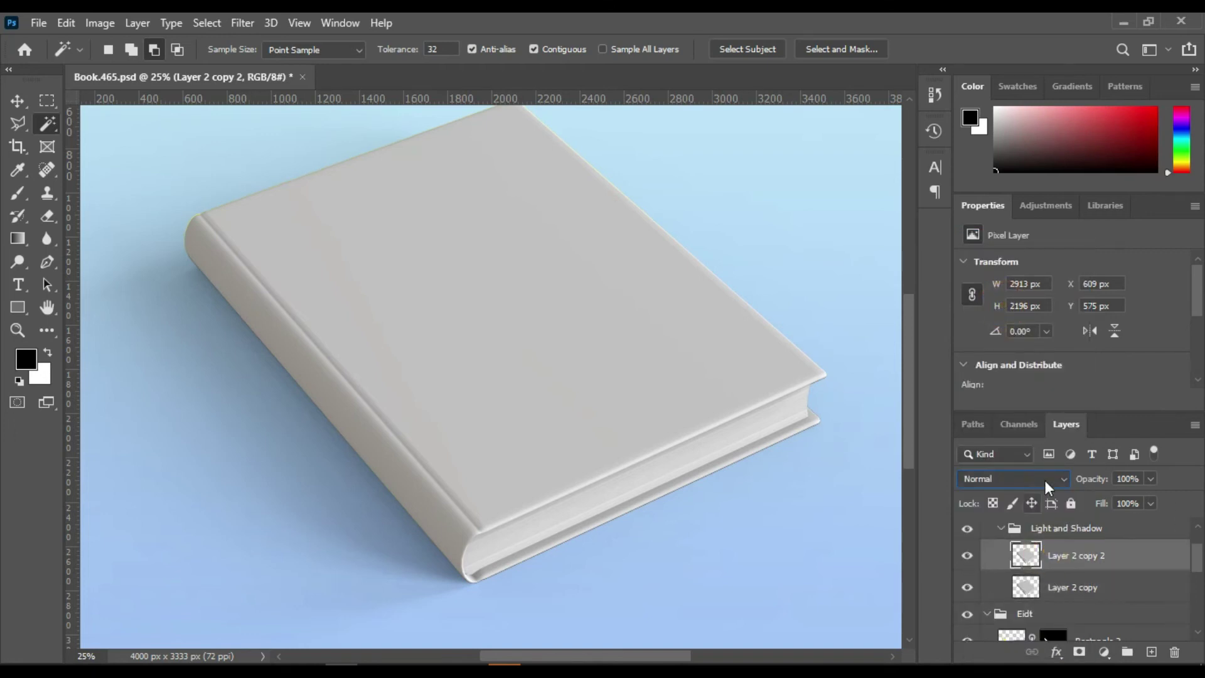
click(1063, 478)
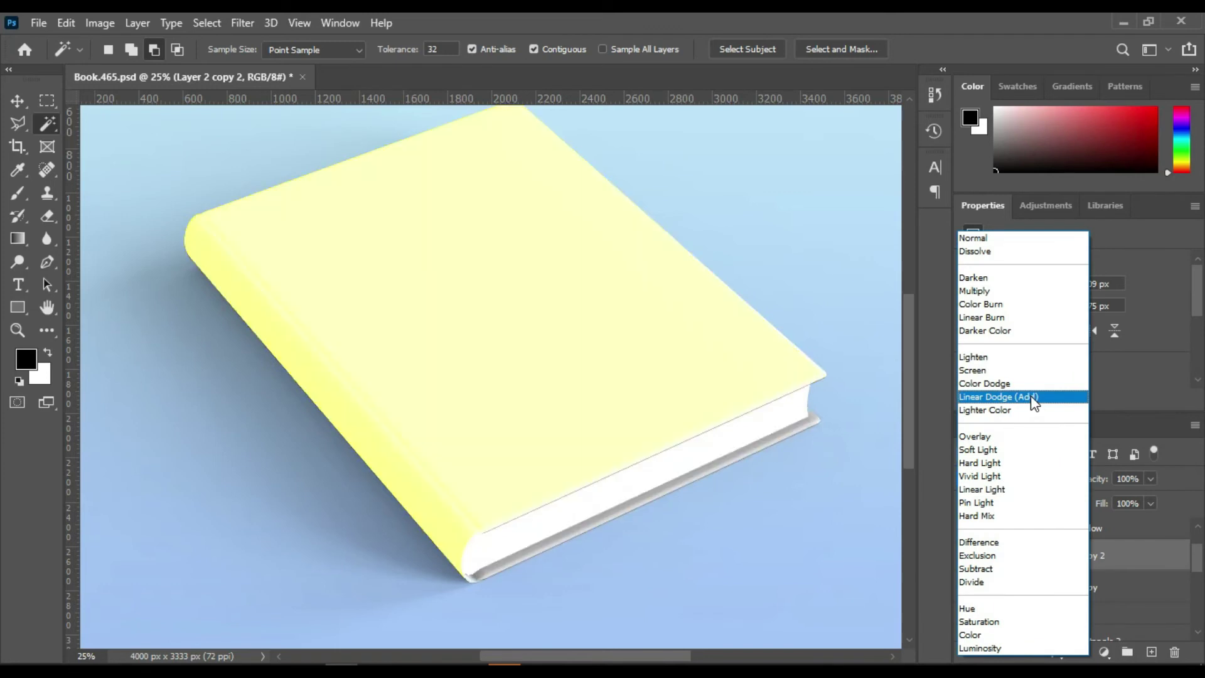
click(1032, 397)
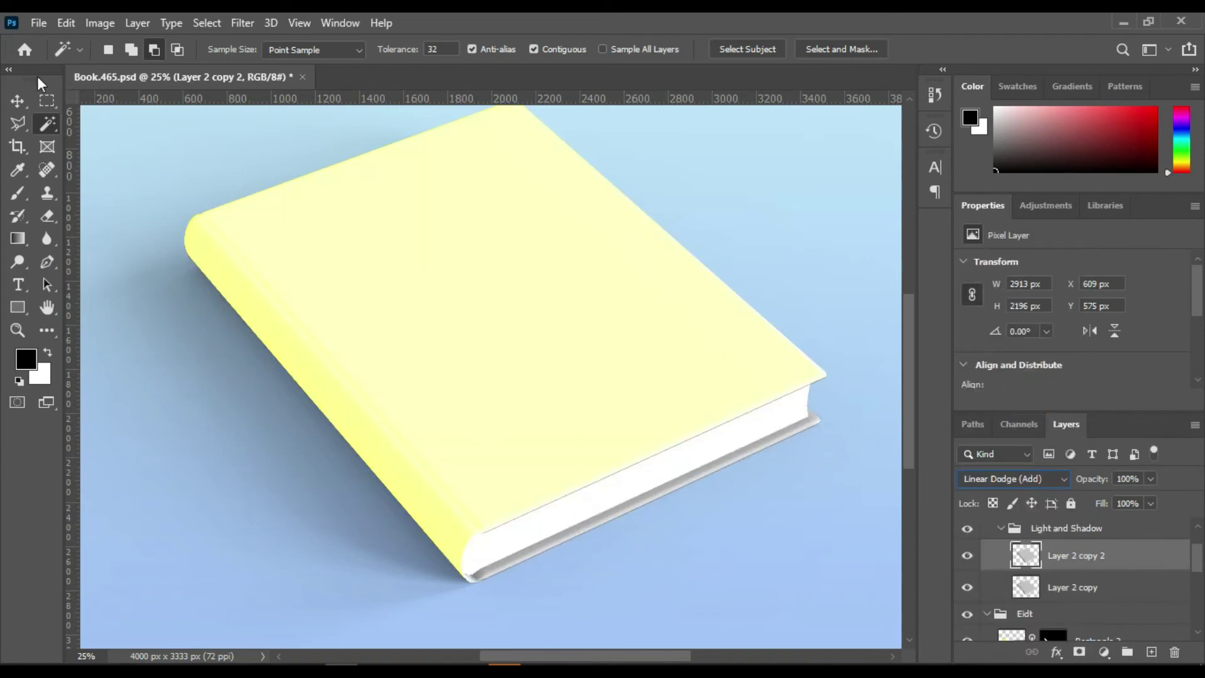
Apply Levels to Layer 2 copy 2 with input black about 179 and output white 121
click(98, 26)
mouse_move(127, 69)
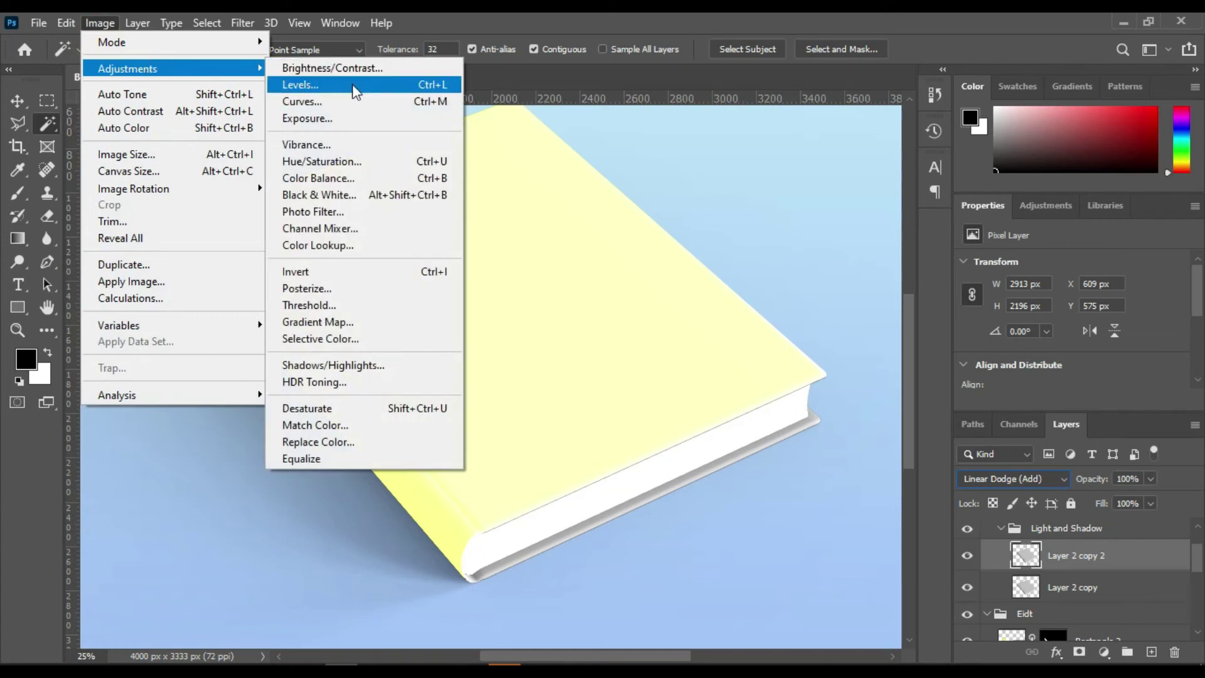
click(354, 86)
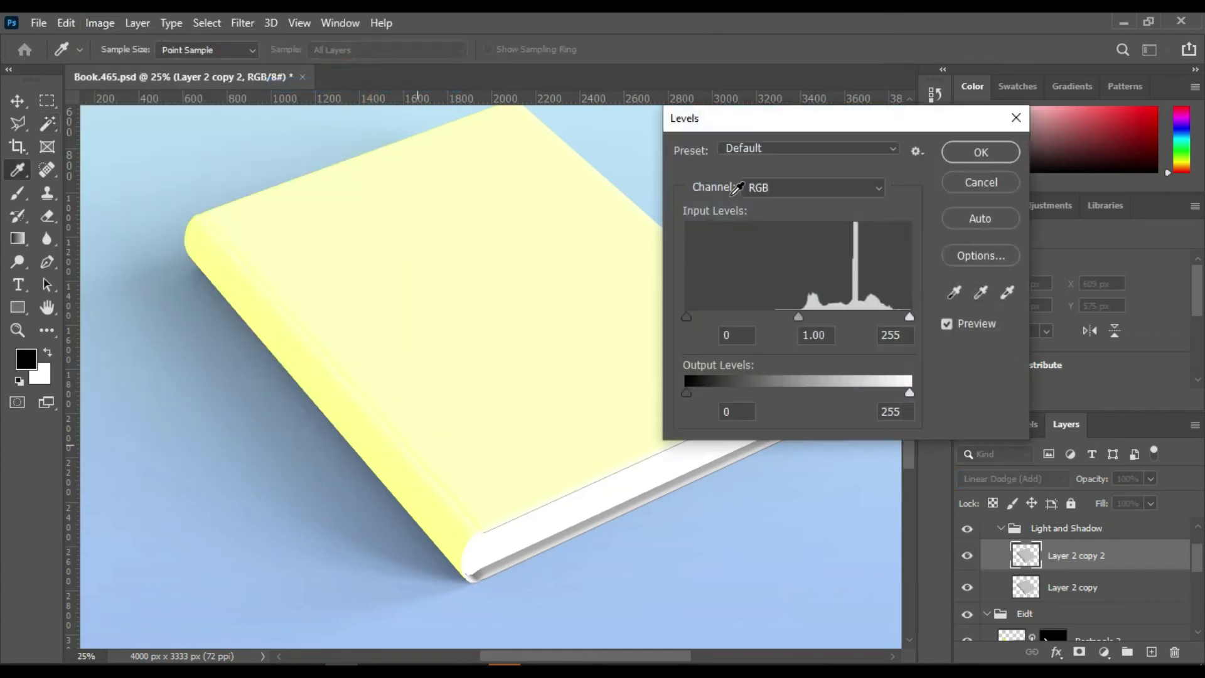
drag(686, 317, 695, 318)
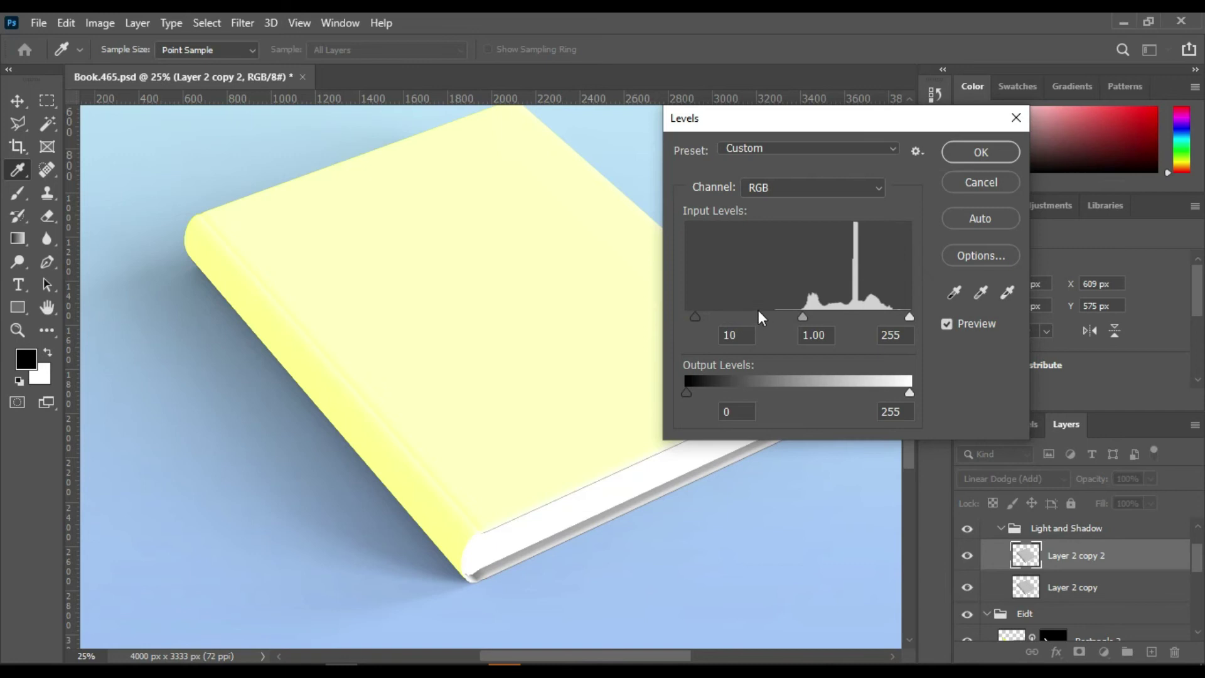
drag(776, 311, 841, 312)
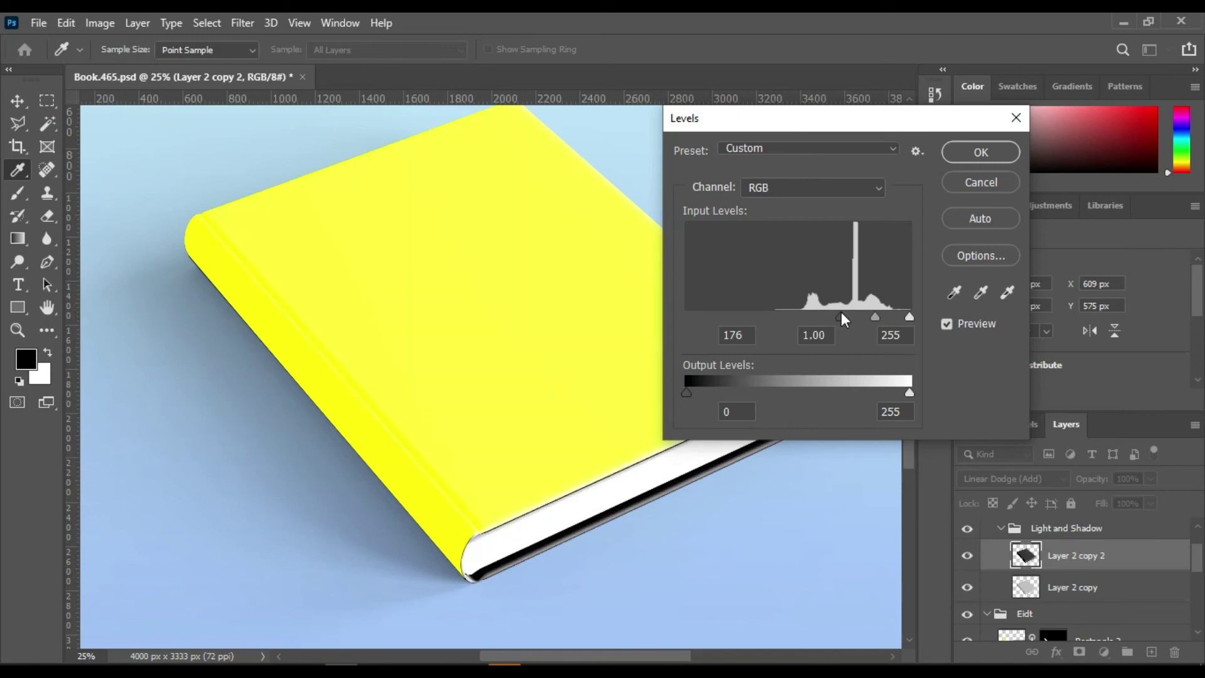
drag(841, 311, 895, 312)
mouse_move(908, 394)
mouse_down()
mouse_move(782, 395)
mouse_move(792, 389)
mouse_up()
drag(895, 317, 843, 317)
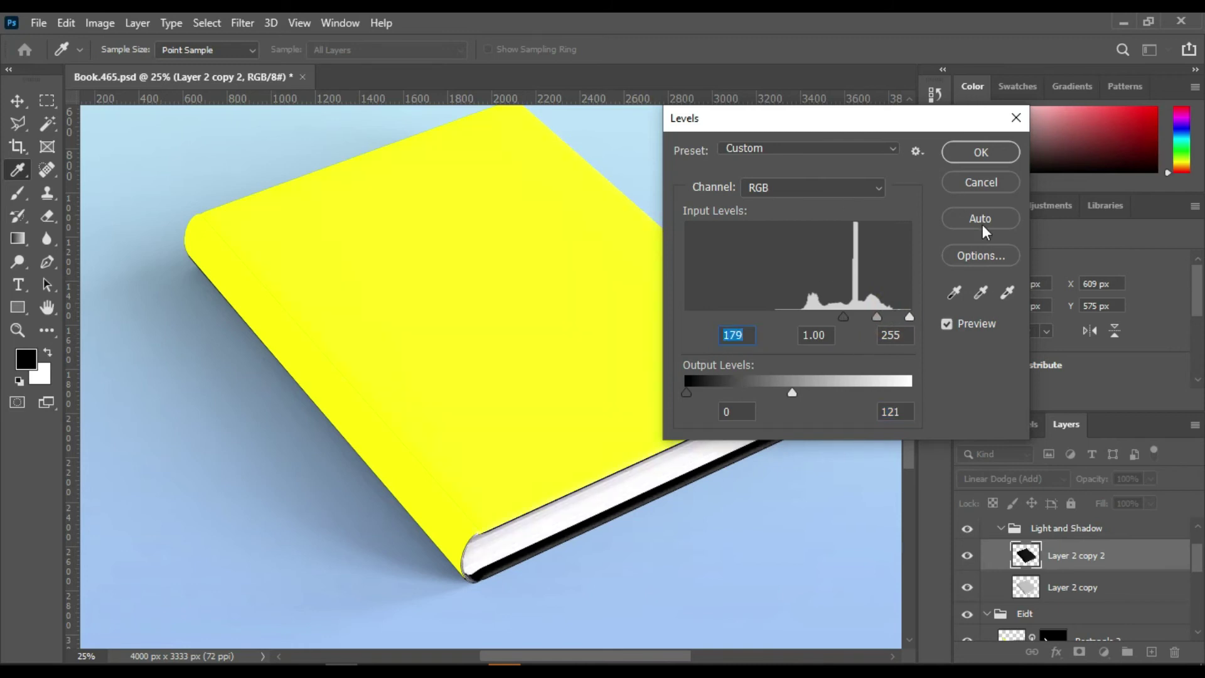
click(980, 153)
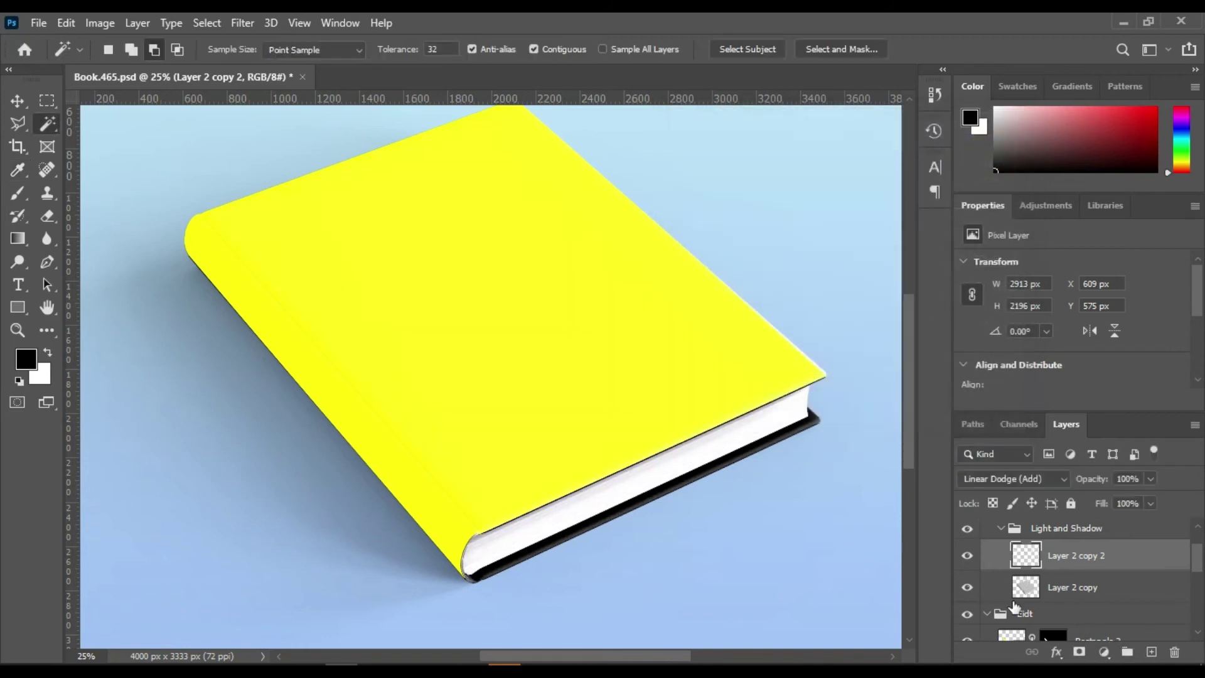
Set Layer 2 copy's blend mode to Linear Burn
click(1108, 589)
click(1102, 569)
click(1114, 593)
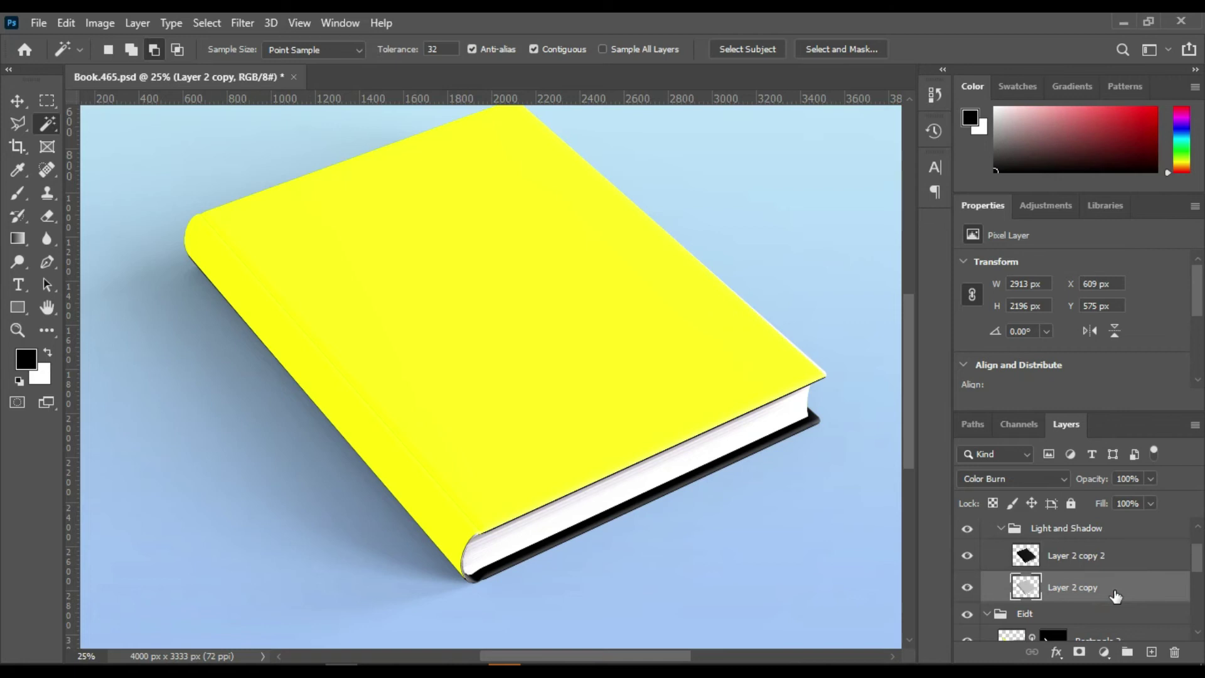
click(1063, 480)
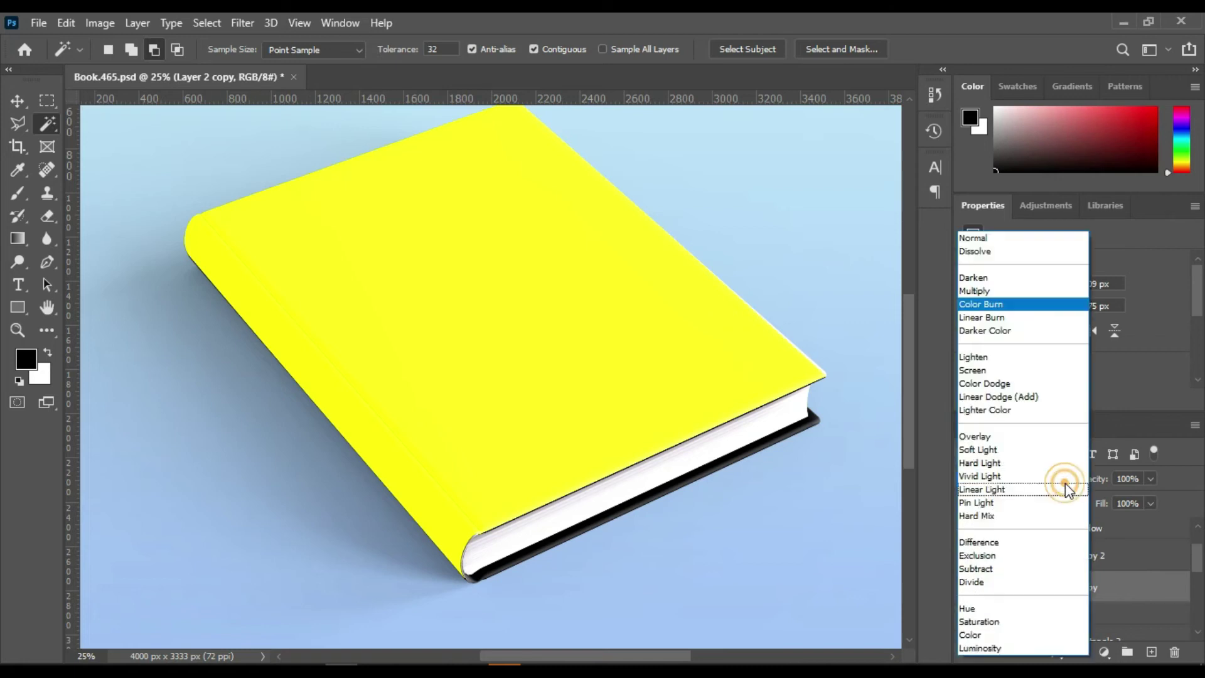
click(1012, 318)
Duplicate it as Layer 2 copy 3 at the group's top, blended with Screen
click(1134, 592)
key(ctrl+j)
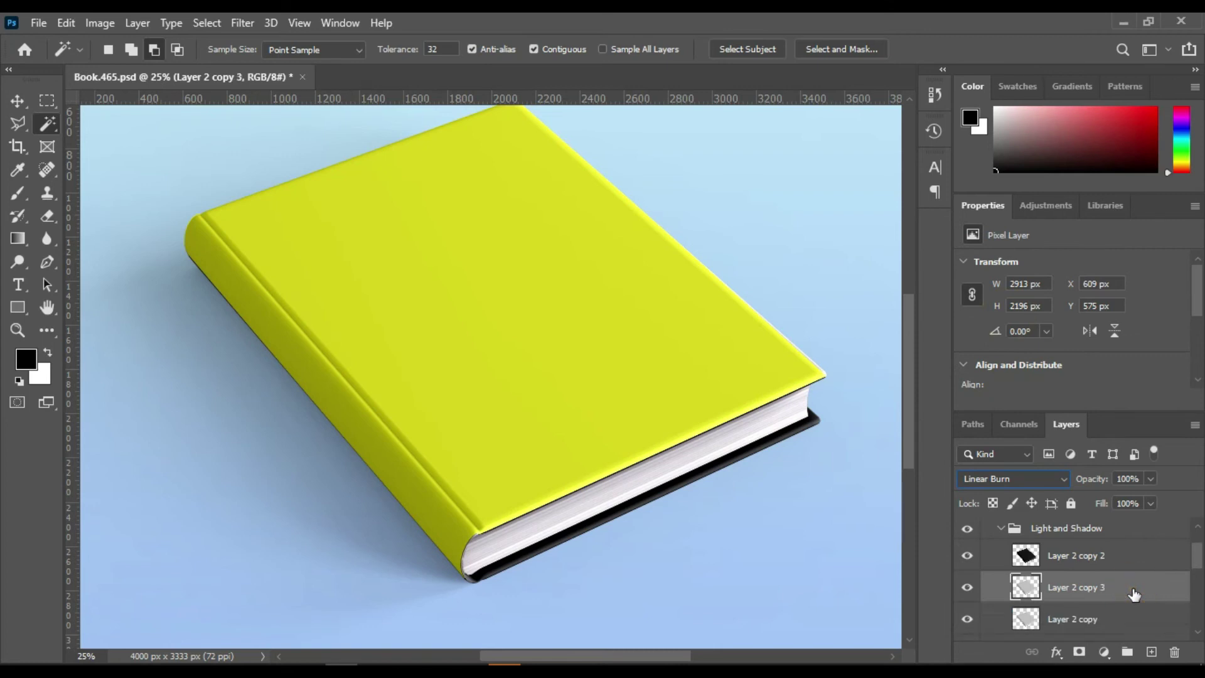
mouse_move(1134, 592)
mouse_down()
mouse_move(1109, 529)
mouse_move(1107, 543)
mouse_up()
click(1061, 479)
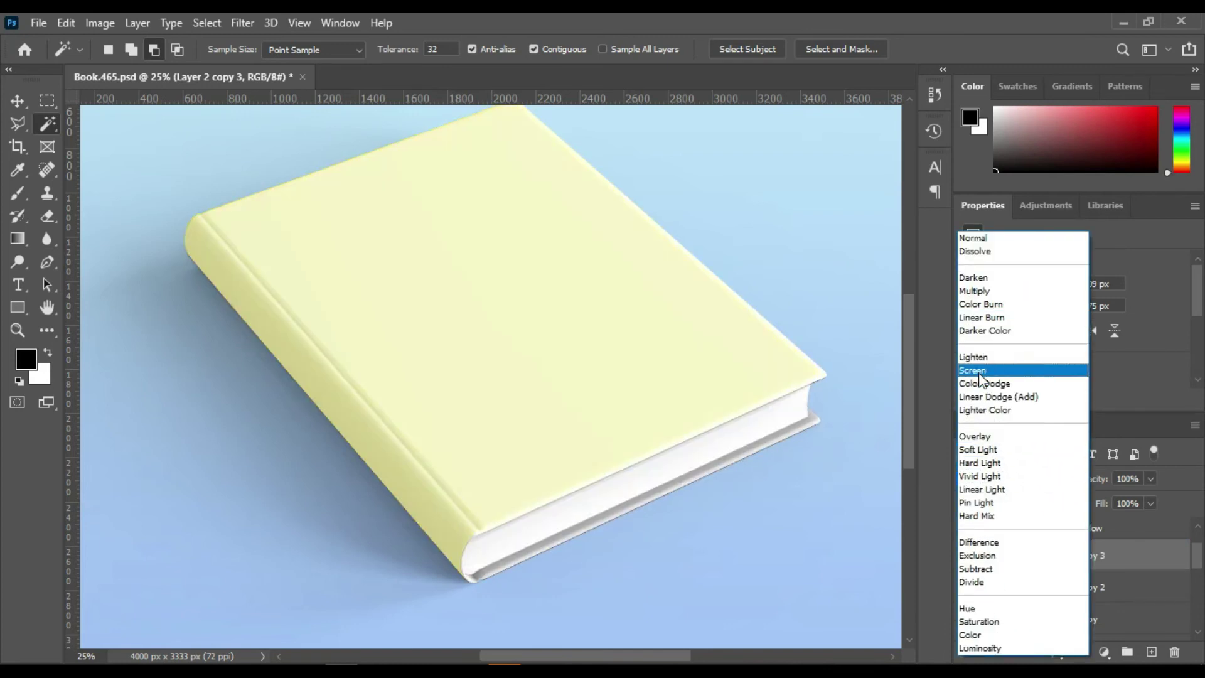
click(982, 371)
click(94, 23)
mouse_move(127, 69)
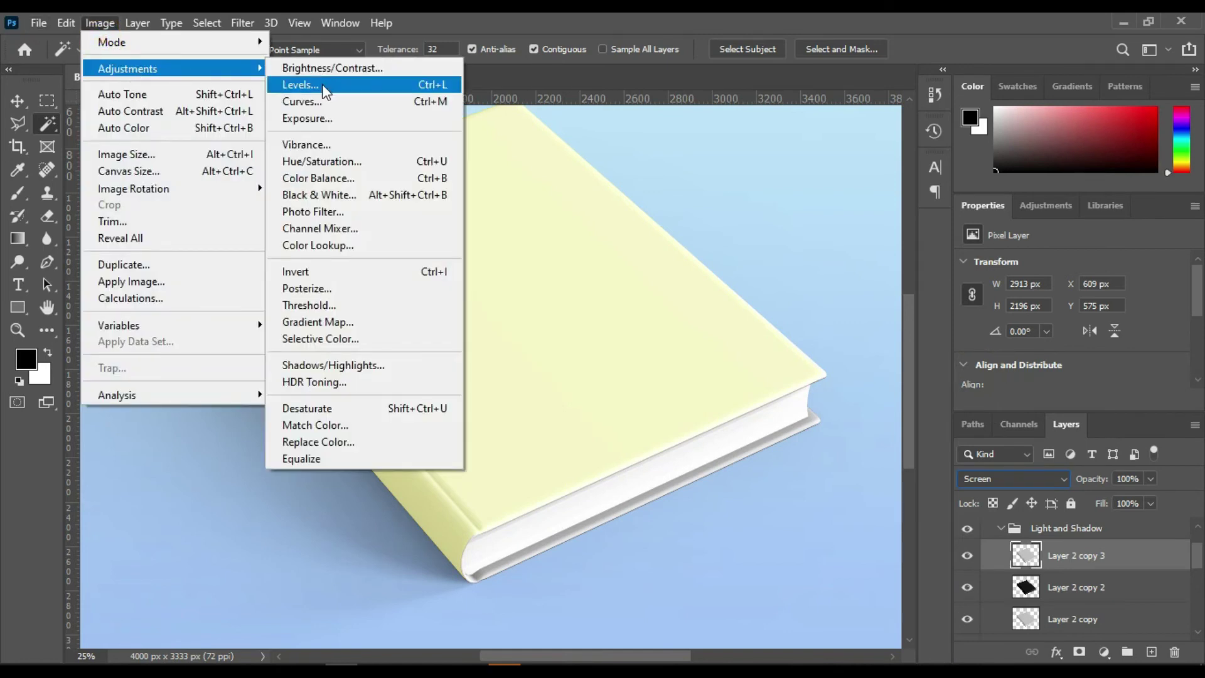
Apply Levels to Layer 2 copy 3 with input black 169 and output white 164
click(325, 92)
drag(686, 317, 695, 316)
drag(786, 314, 812, 314)
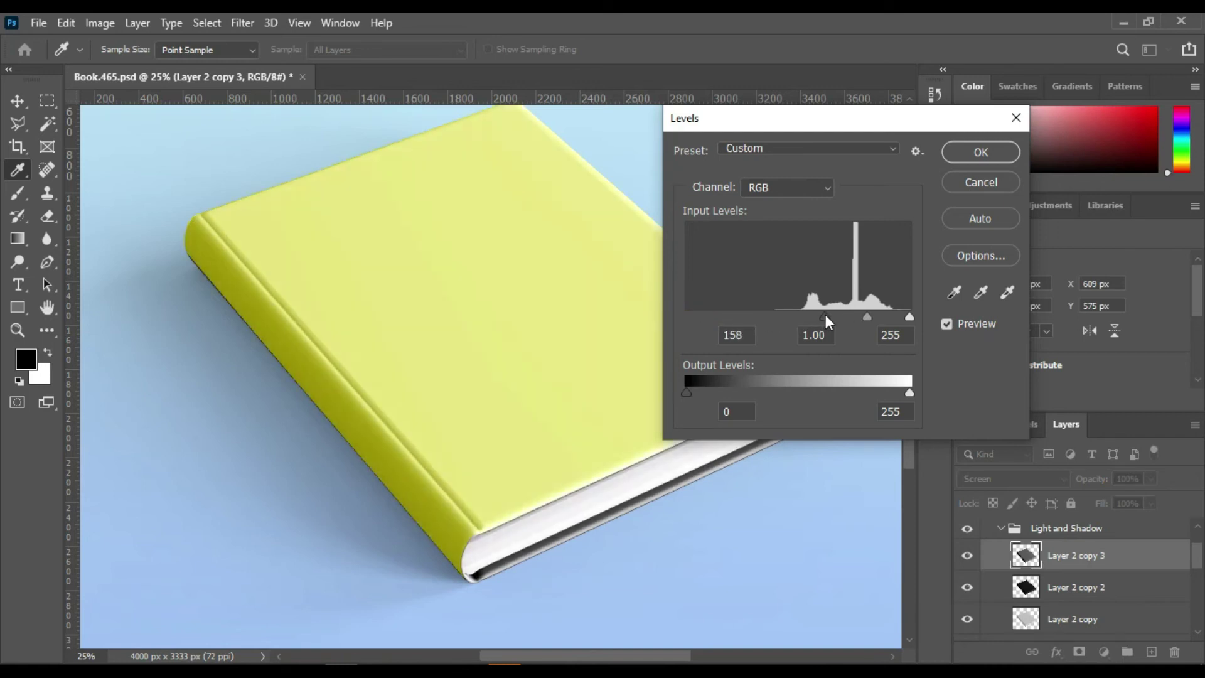
drag(812, 314, 836, 314)
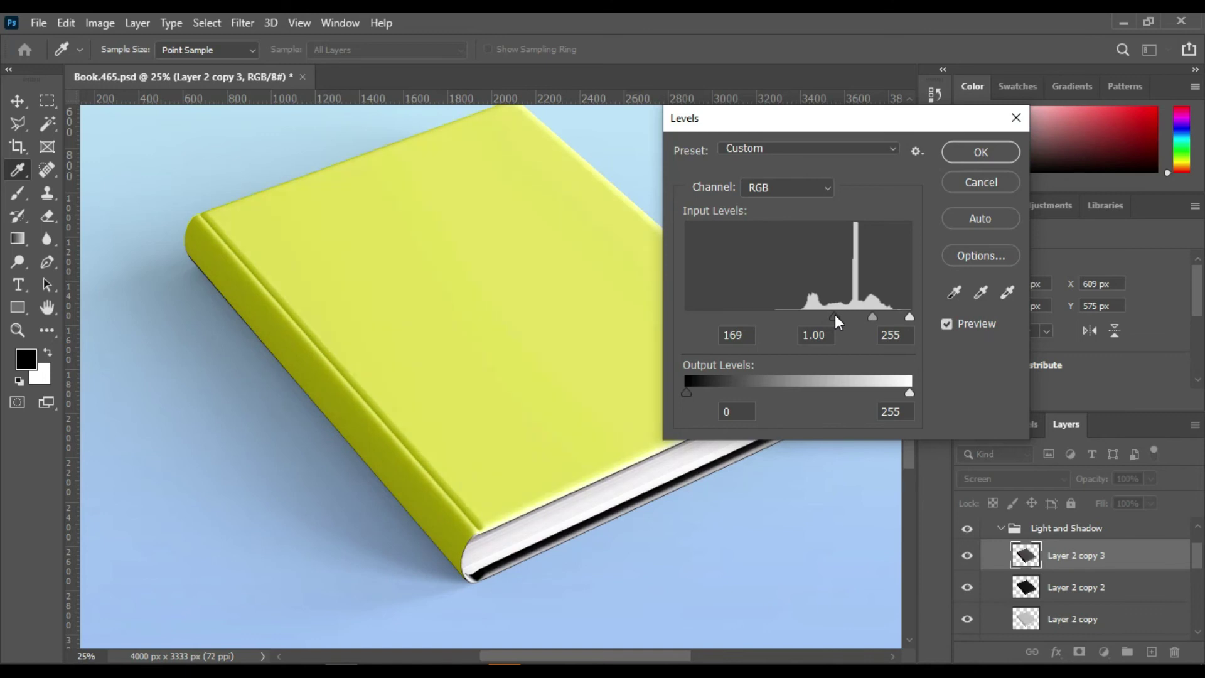
click(835, 316)
drag(834, 398, 832, 399)
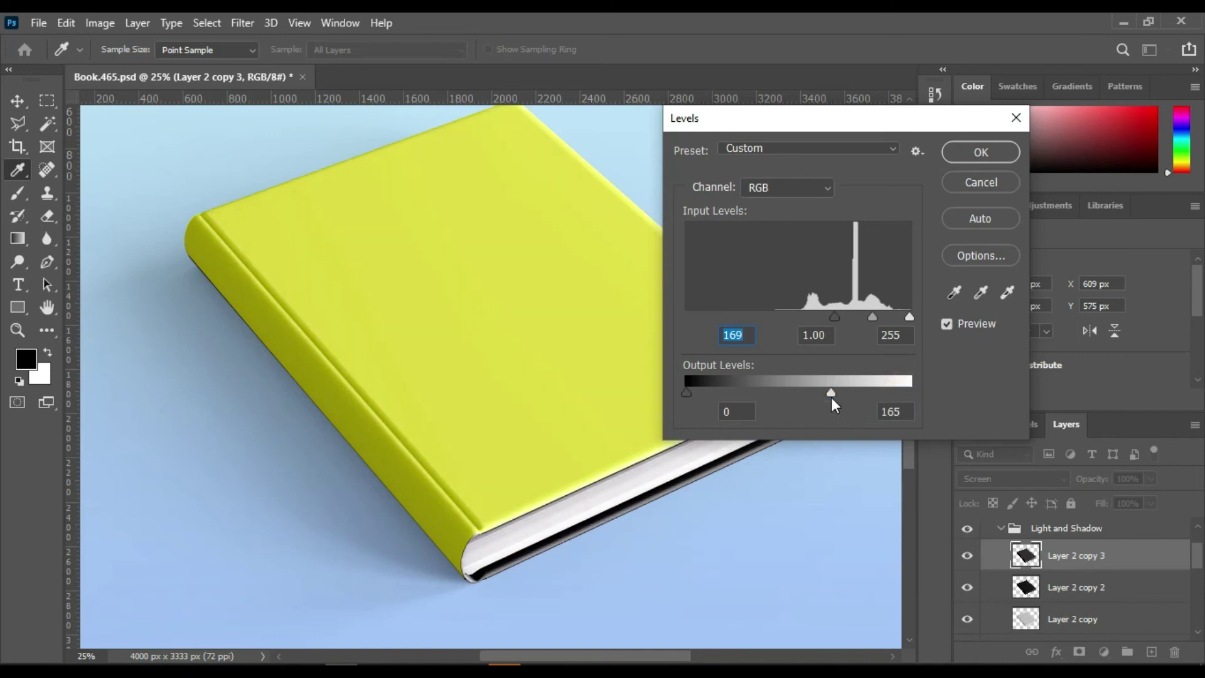
drag(832, 403, 865, 399)
drag(691, 391, 751, 392)
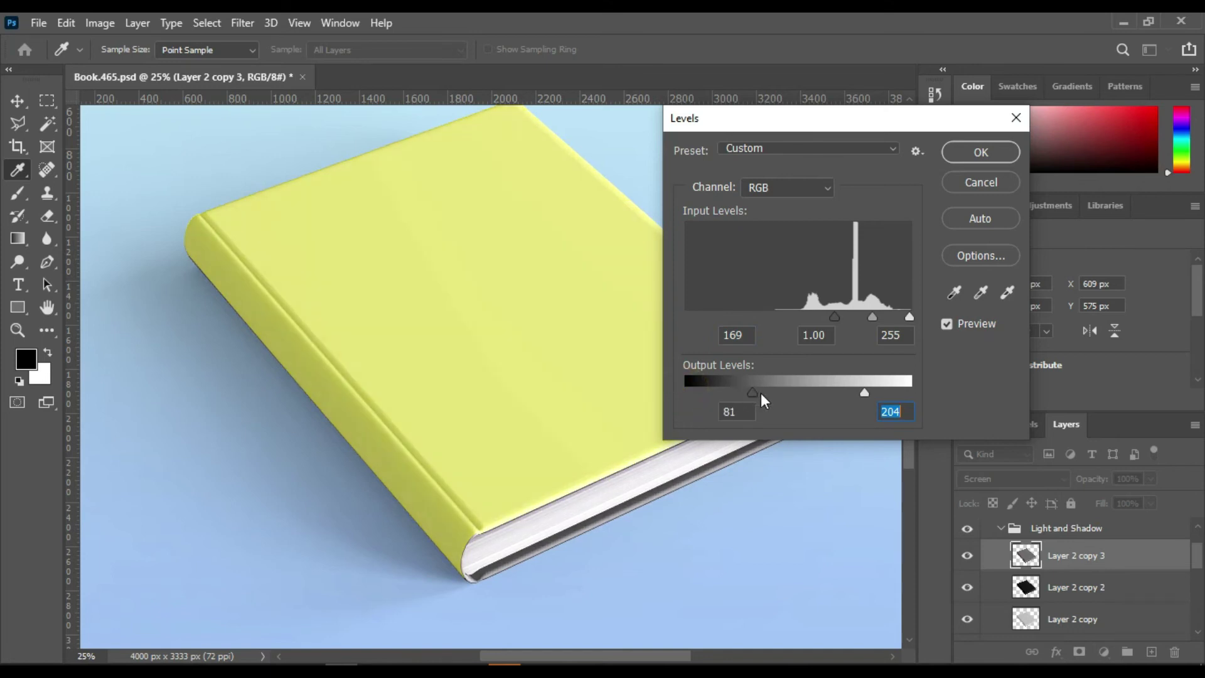
drag(732, 393, 679, 395)
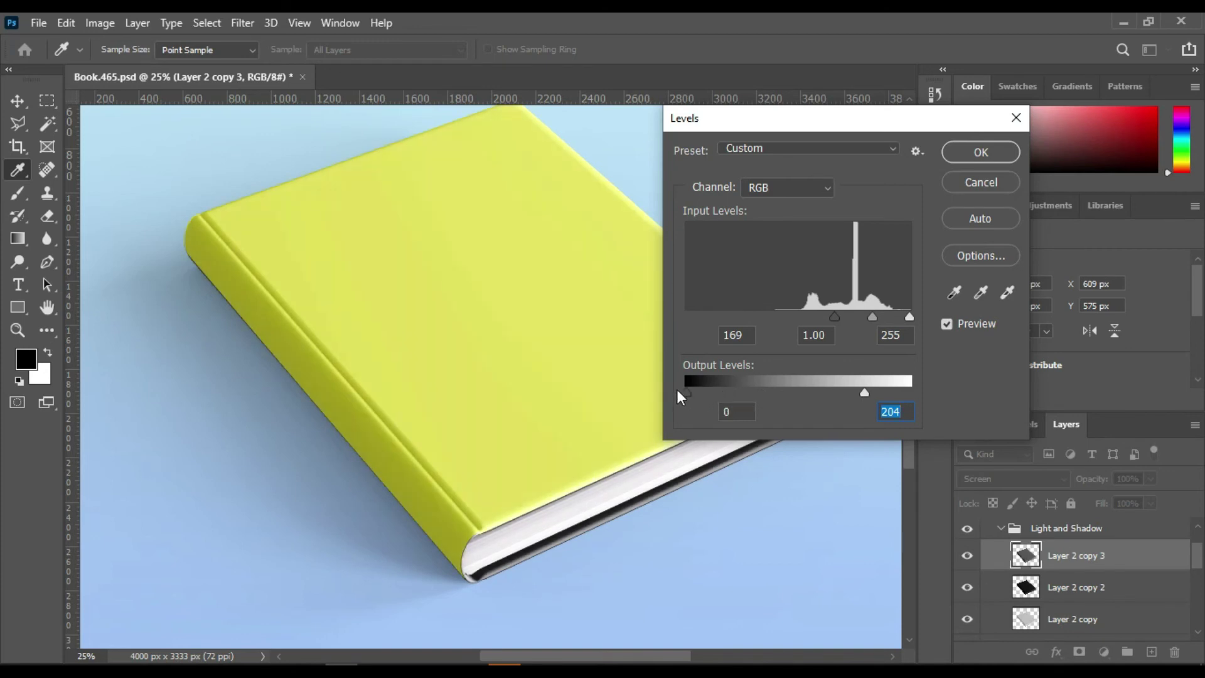
drag(864, 393, 836, 394)
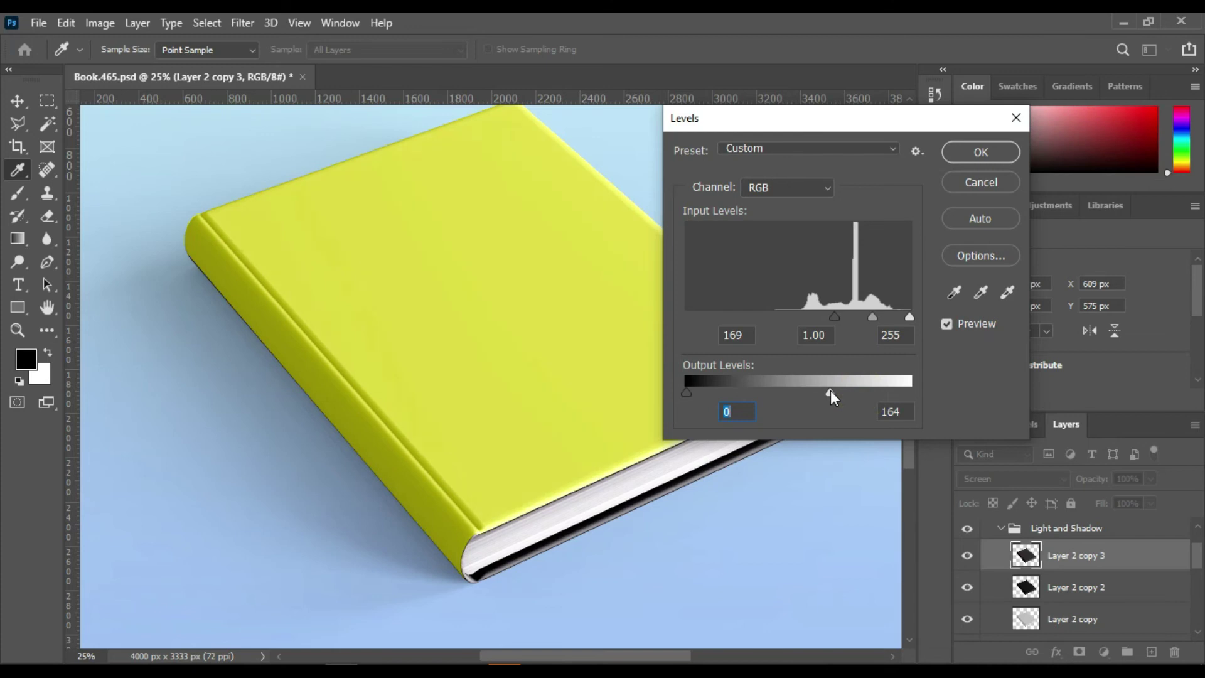
click(979, 152)
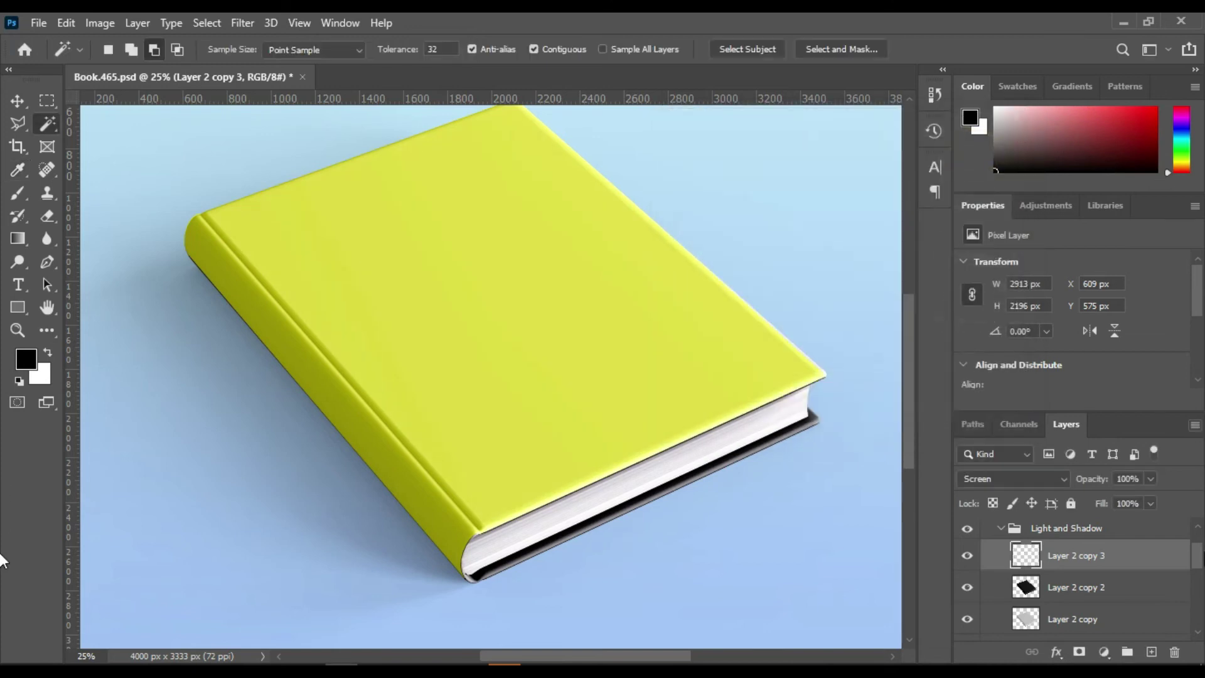
Collapse the Light and Shadow group and open the Rectangle 1 smart object
drag(1199, 568, 1198, 590)
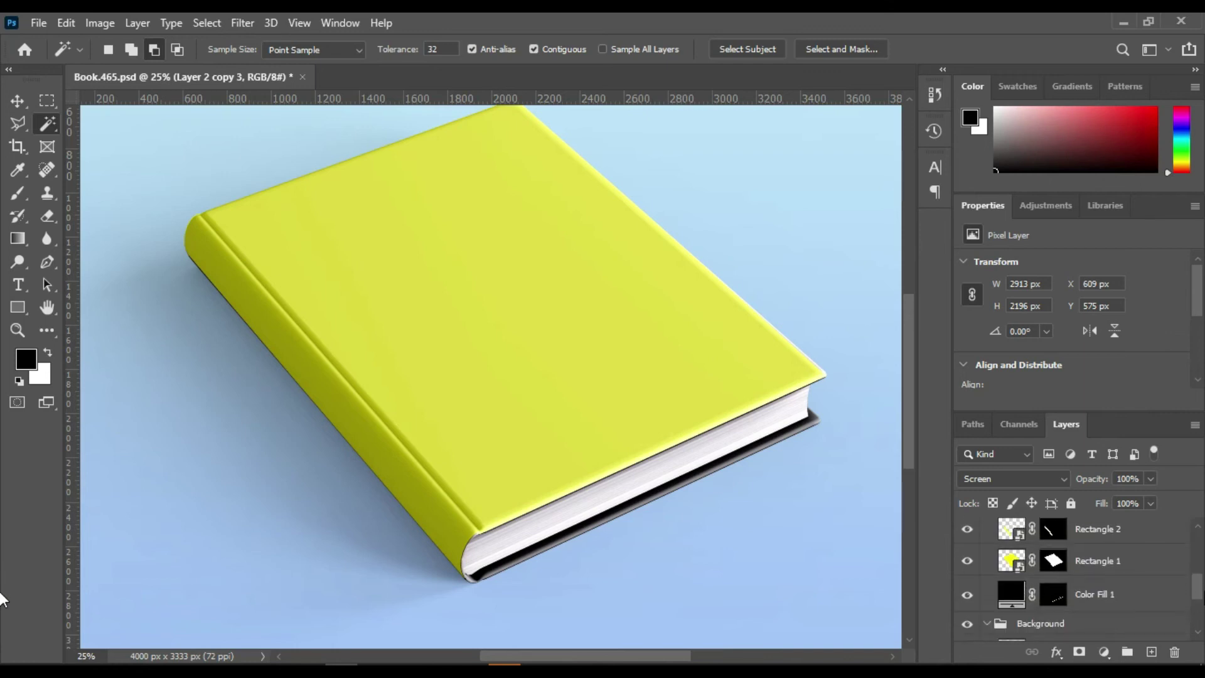
scroll(1067, 583, up, 3)
click(1003, 585)
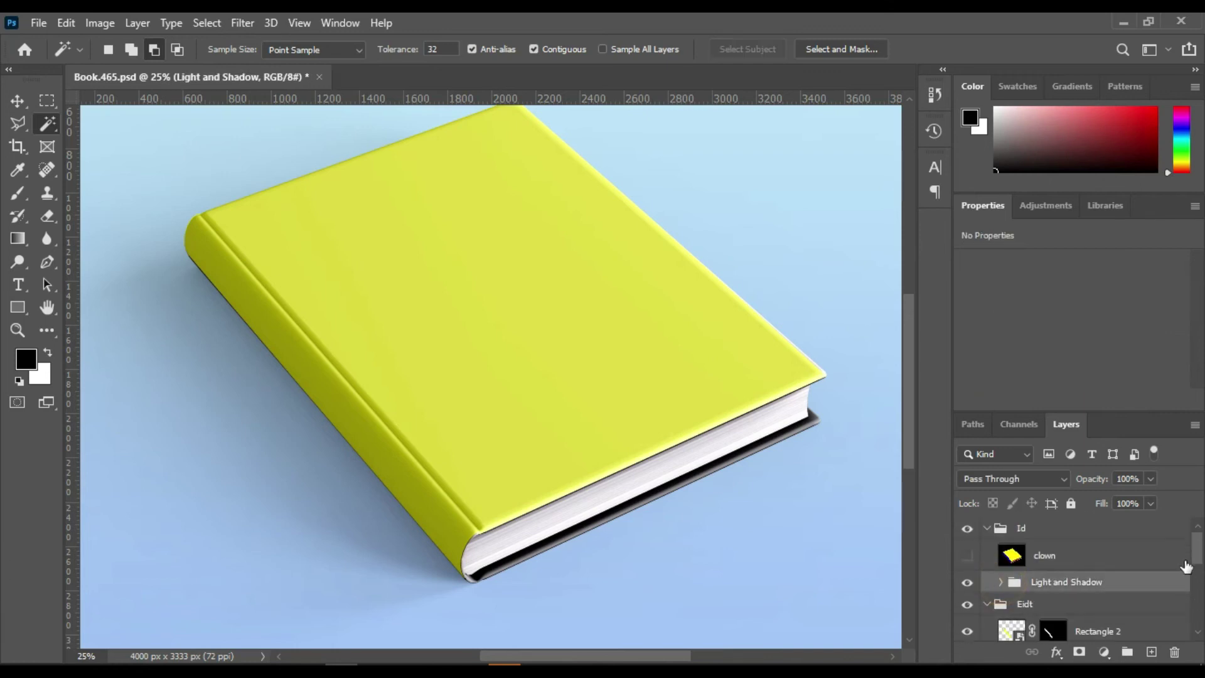
scroll(980, 590, down, 3)
click(1010, 584)
double_click(1011, 584)
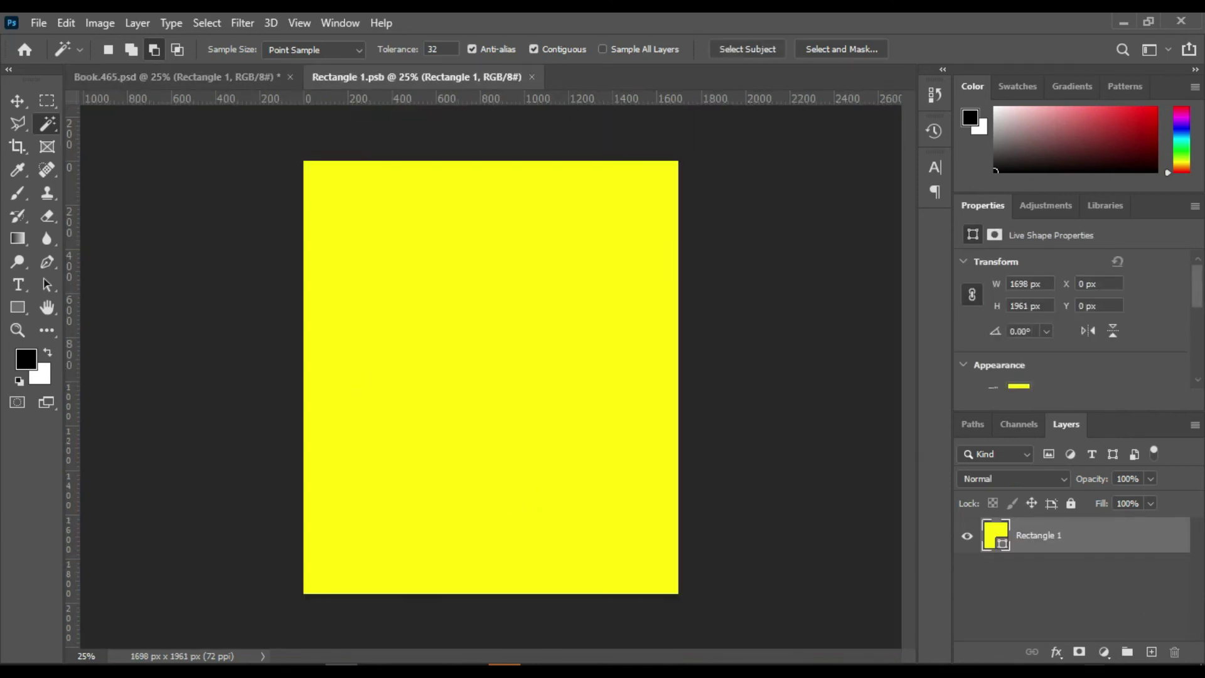
Add a Gradient Fill layer using the mint-to-lavender Blues preset in Rectangle 1.psb
click(1104, 652)
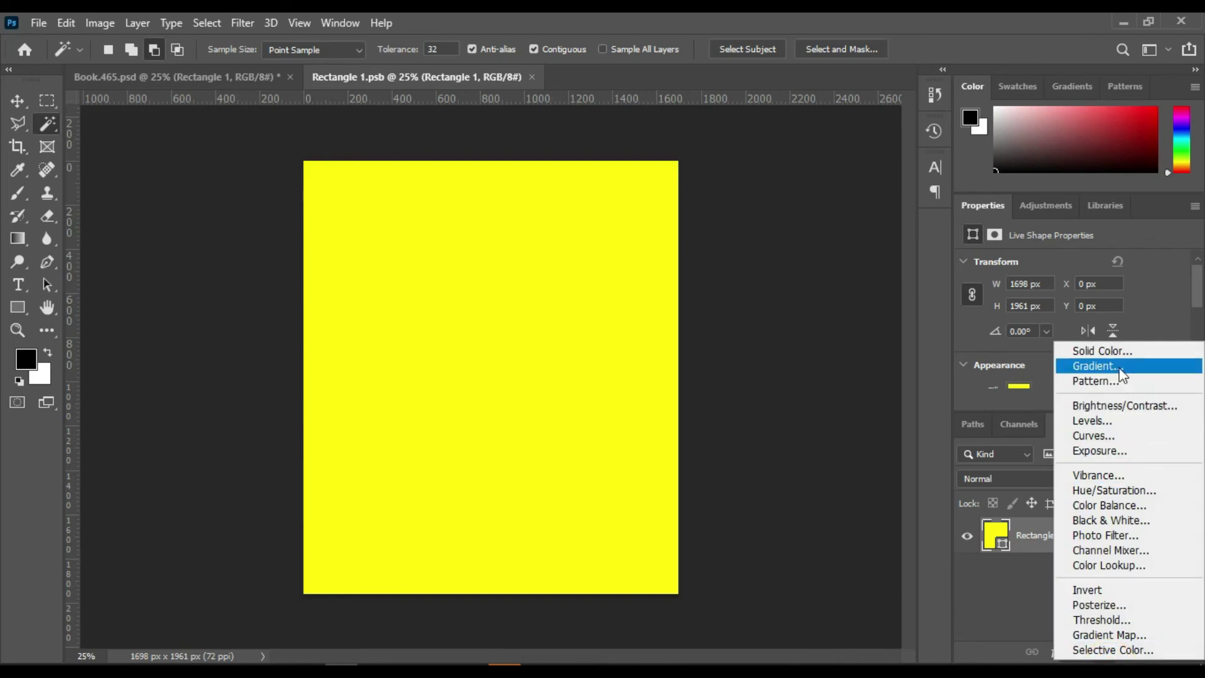
click(1095, 366)
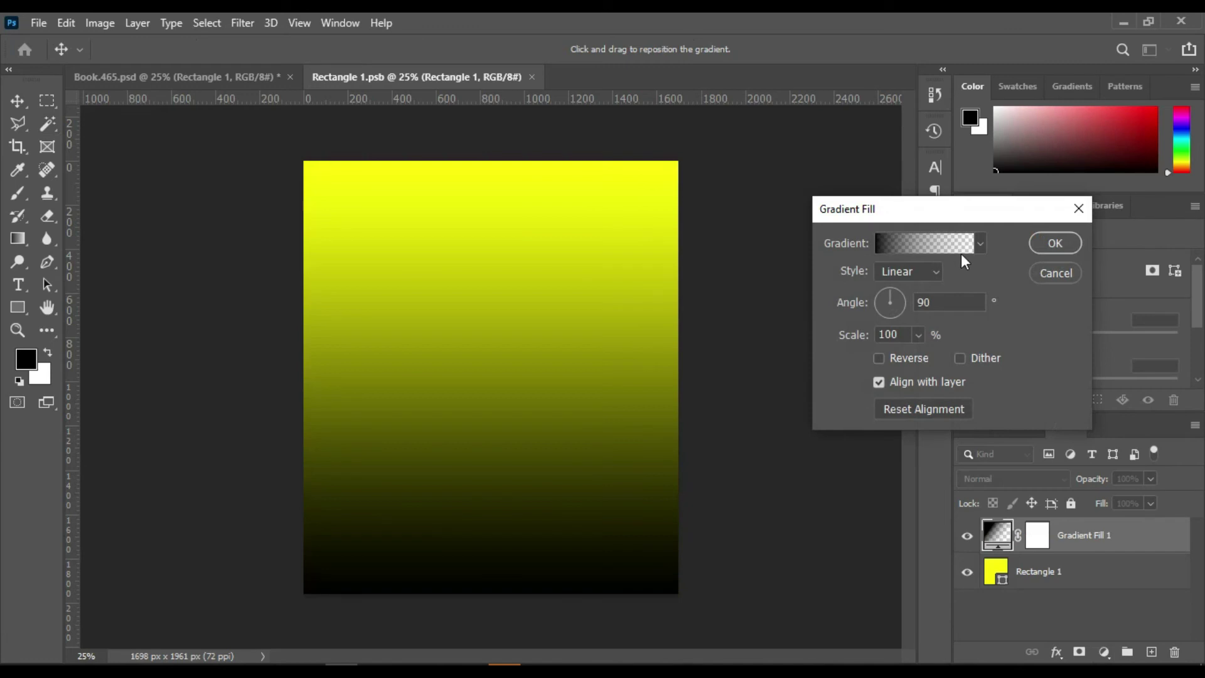
click(978, 242)
mouse_move(999, 287)
mouse_down()
mouse_move(1004, 307)
mouse_move(1004, 289)
mouse_up()
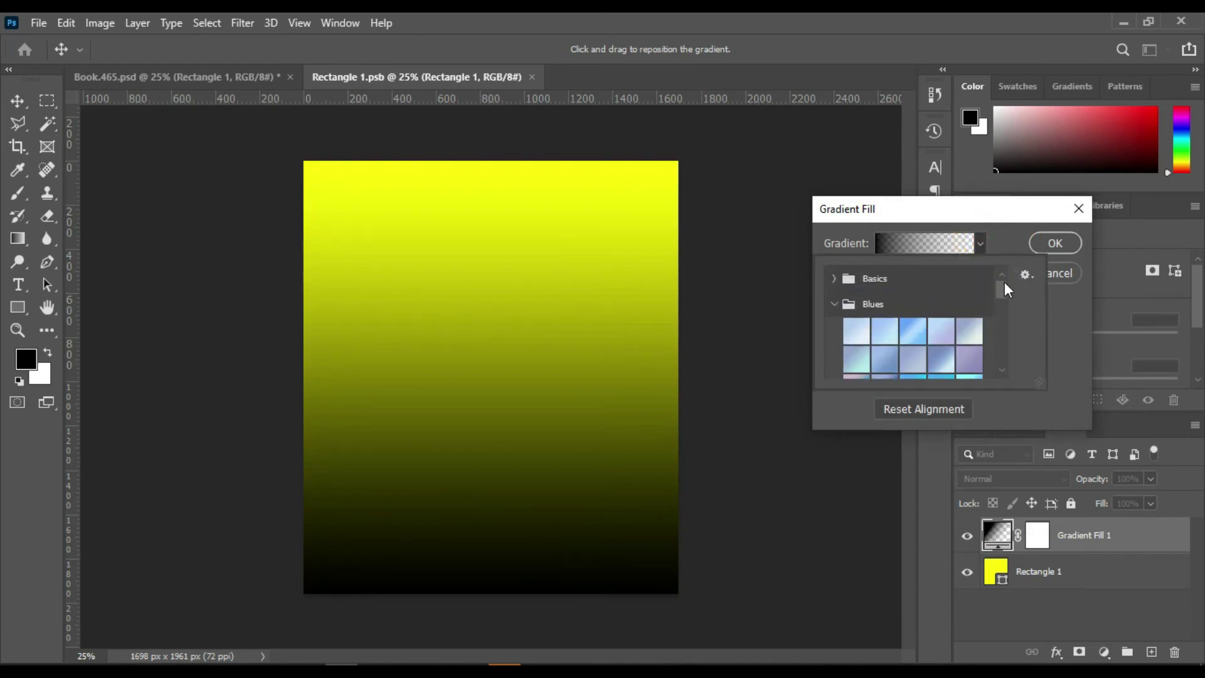
drag(1003, 289, 1001, 299)
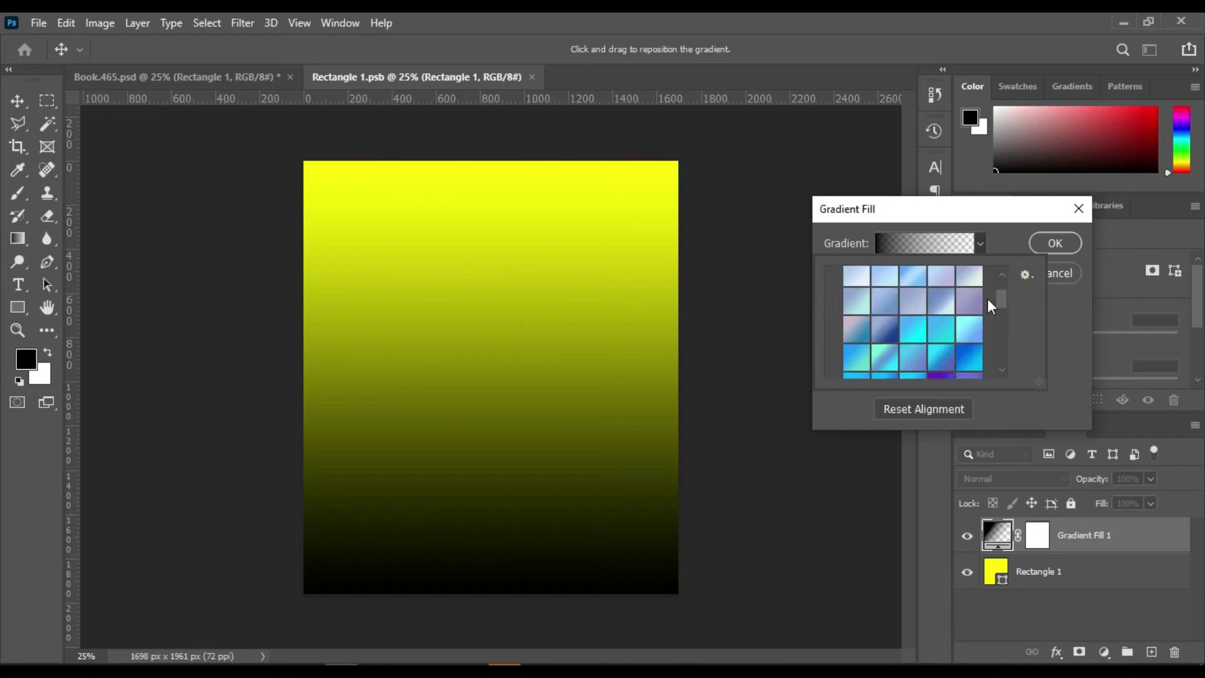
click(857, 301)
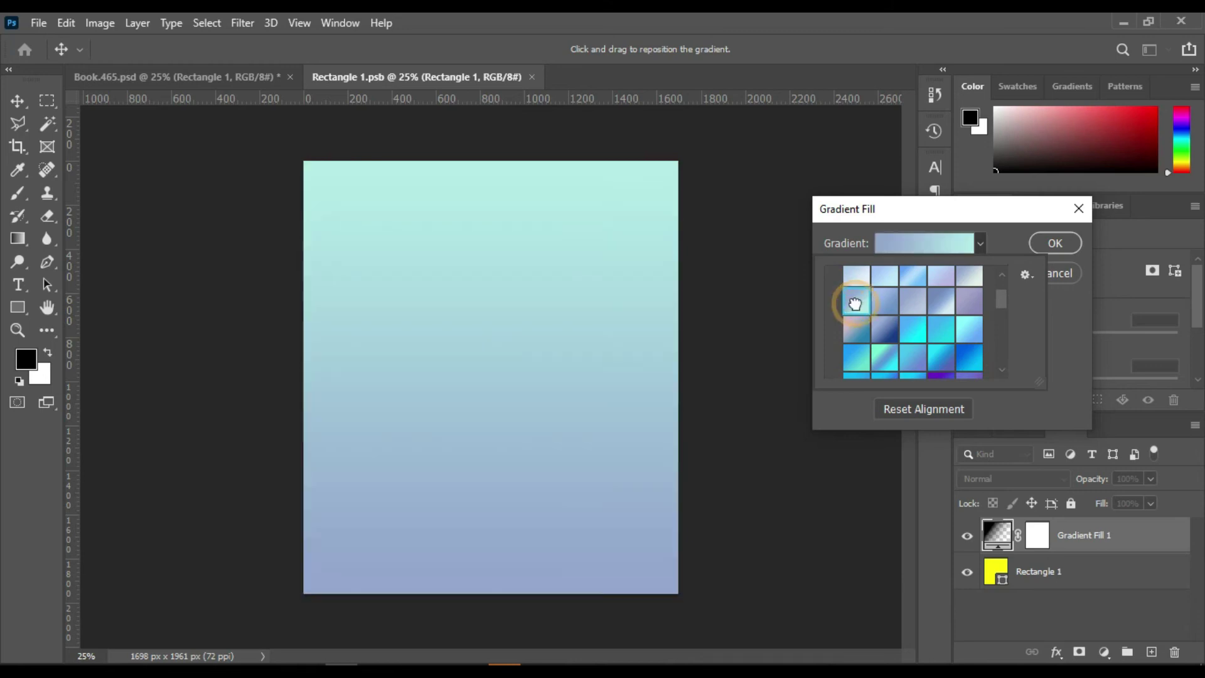
click(1074, 237)
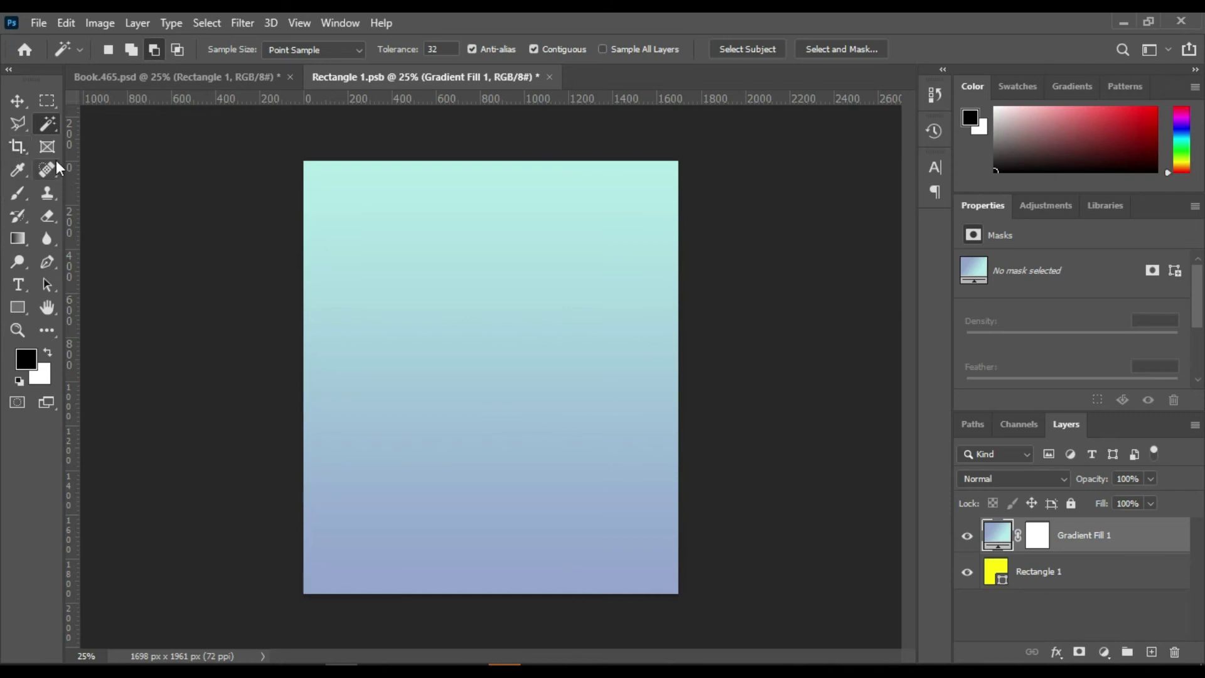
Add a text layer reading 'Free Book Mockup' on the cover
click(24, 286)
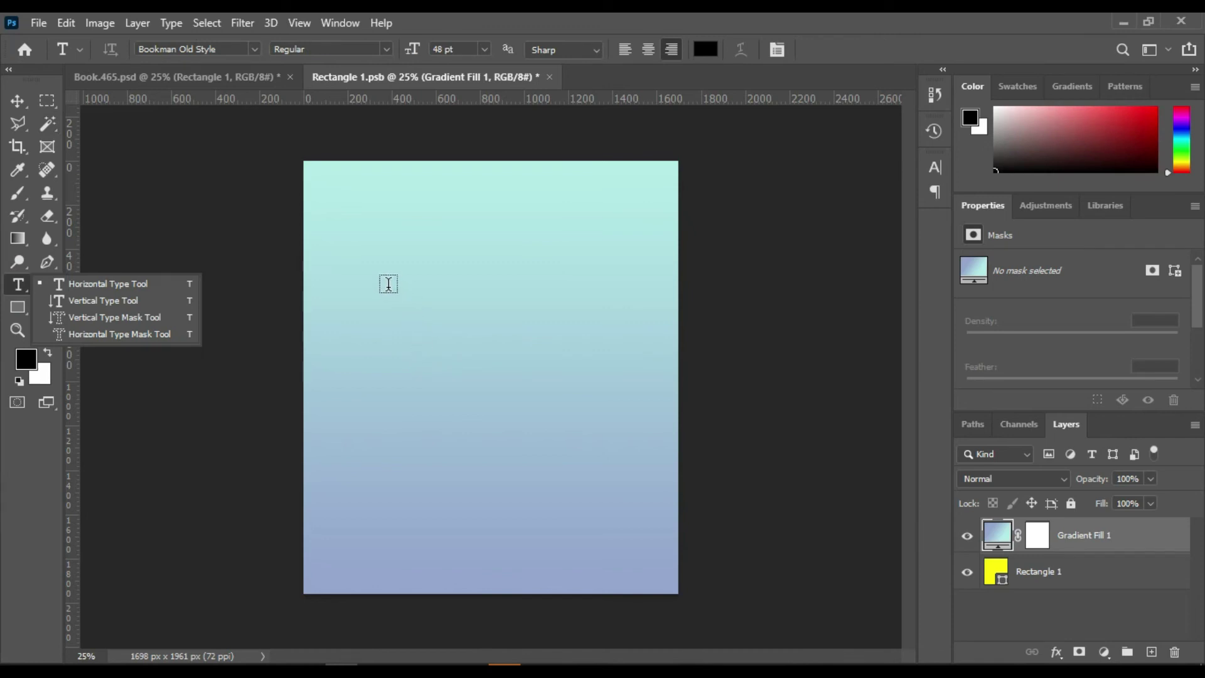
click(407, 299)
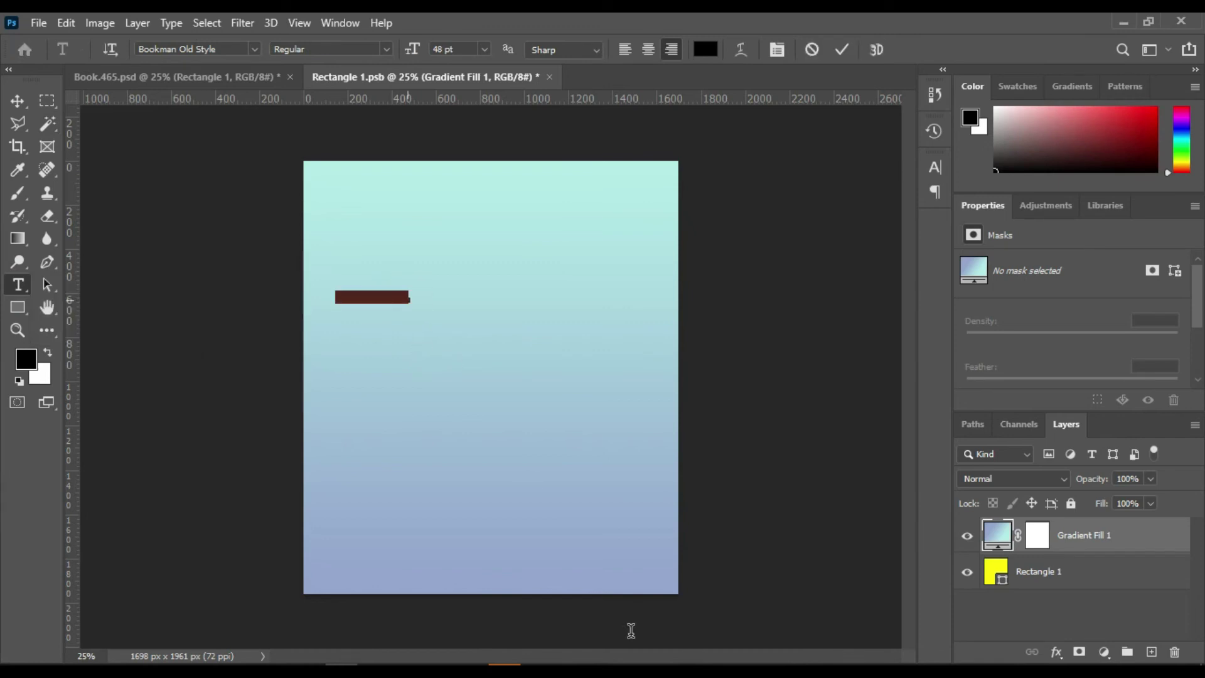
key(Right)
key(ctrl+a)
text(Free)
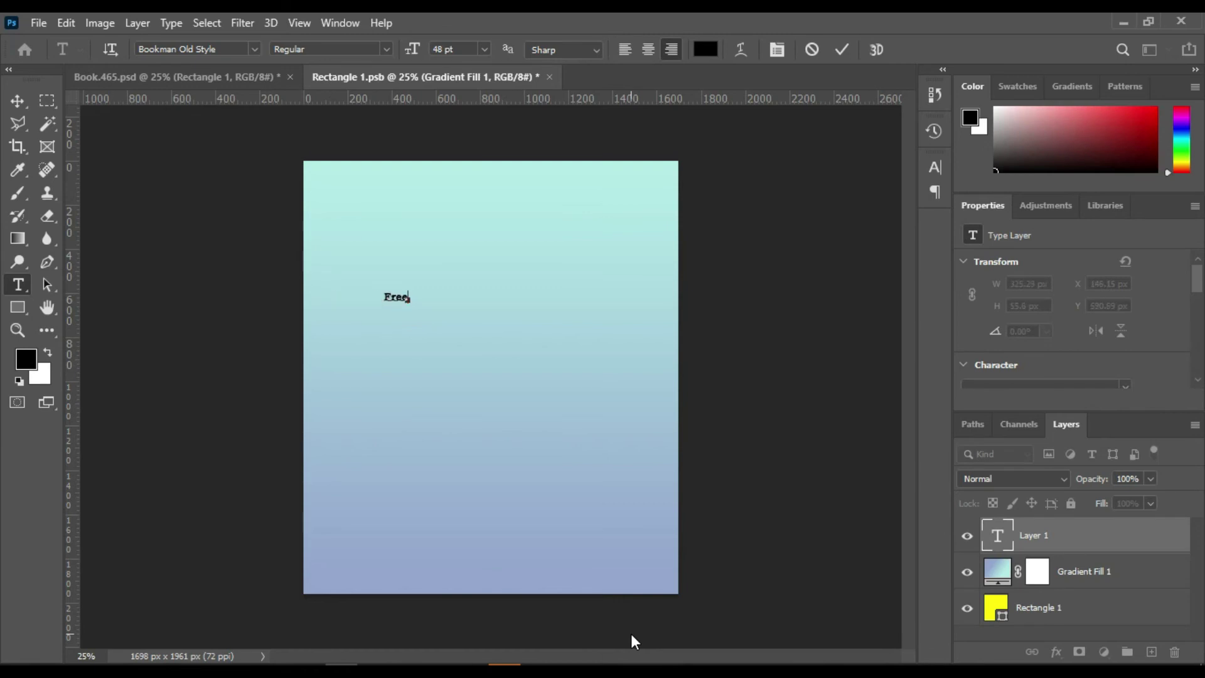
text( Book Mockup)
mouse_move(432, 331)
mouse_down()
mouse_move(568, 359)
mouse_move(559, 340)
mouse_up()
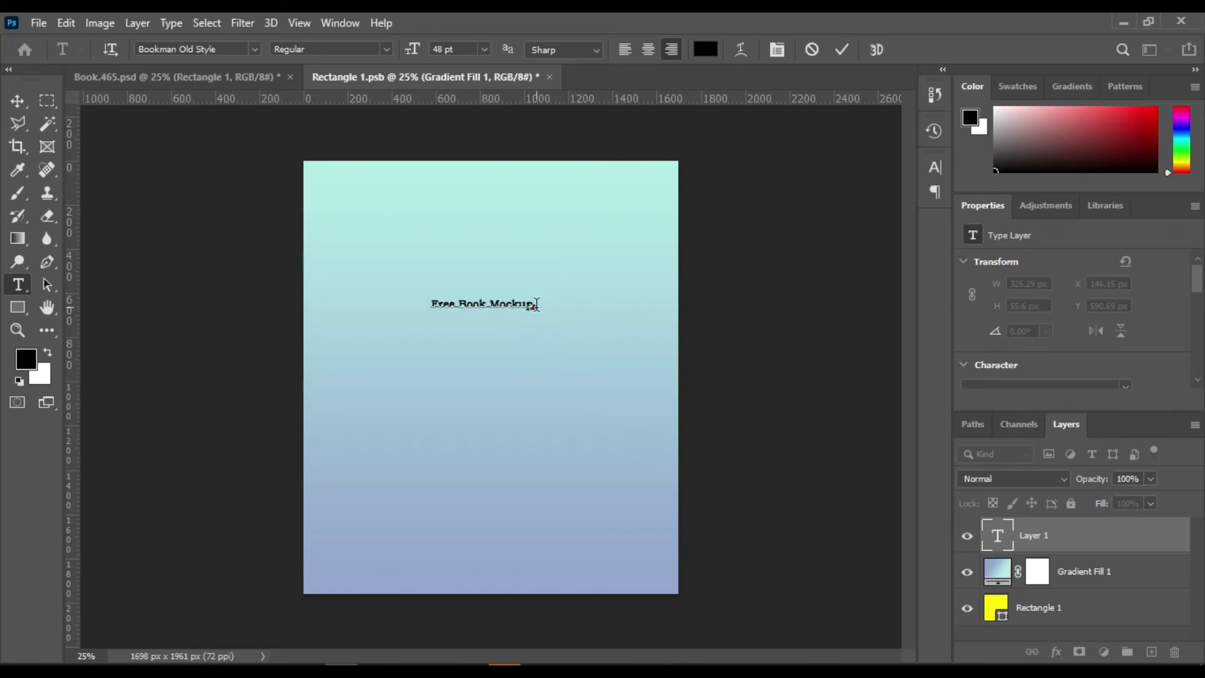
Resize the title to 150 pt and centre it across the top of the cover
drag(535, 303, 406, 304)
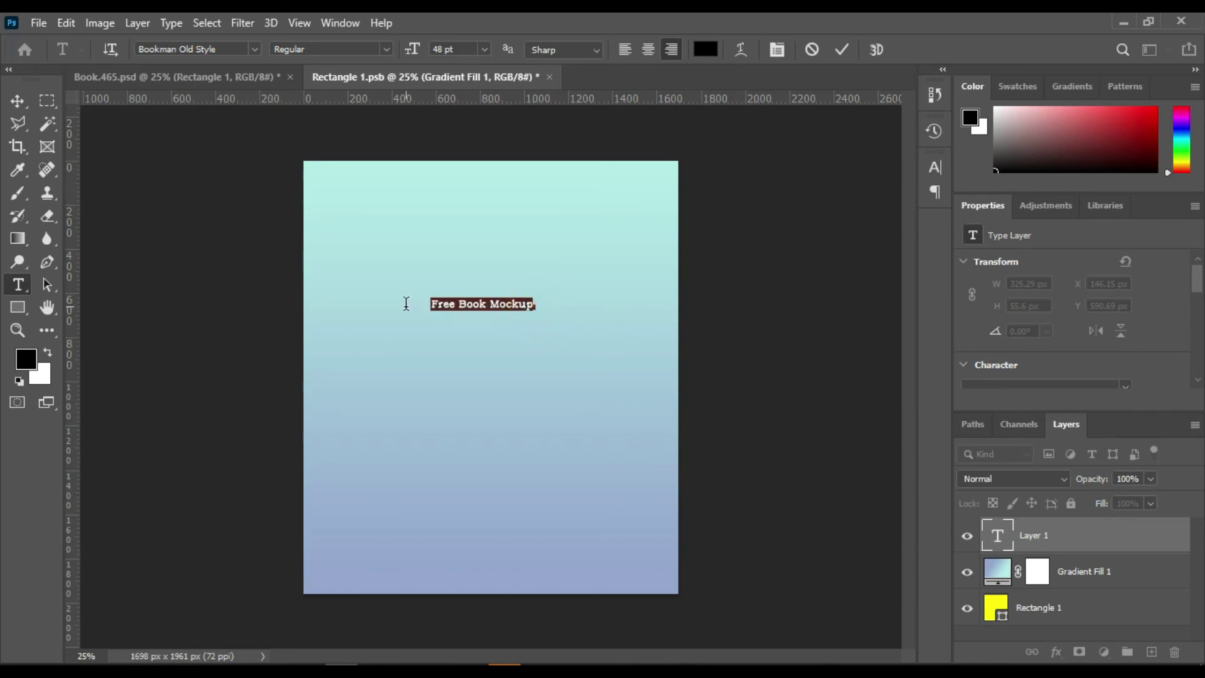
click(935, 166)
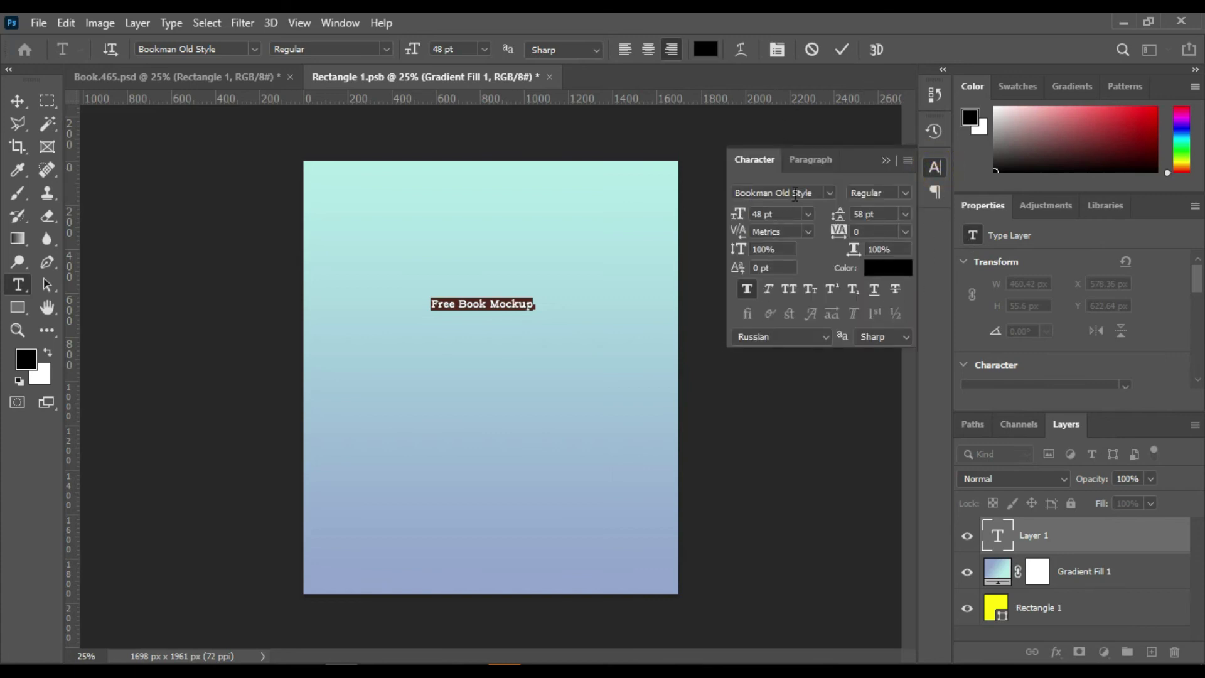
click(785, 214)
text(70)
key(Return)
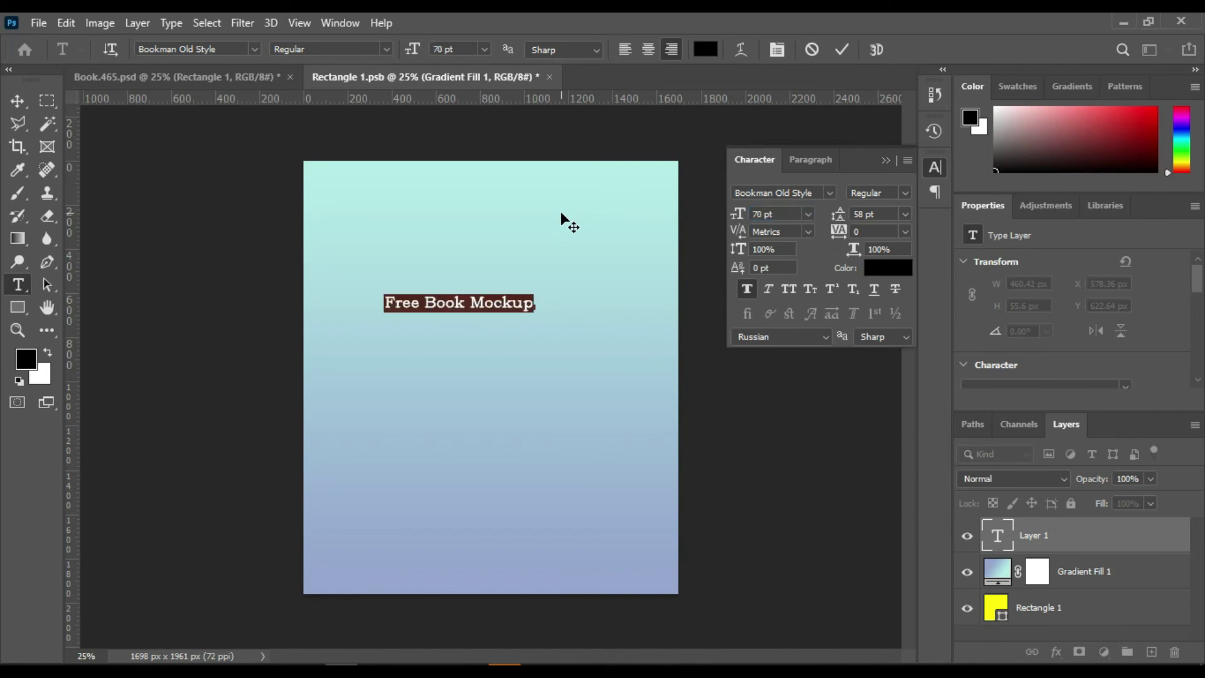
click(783, 214)
text(150)
key(Return)
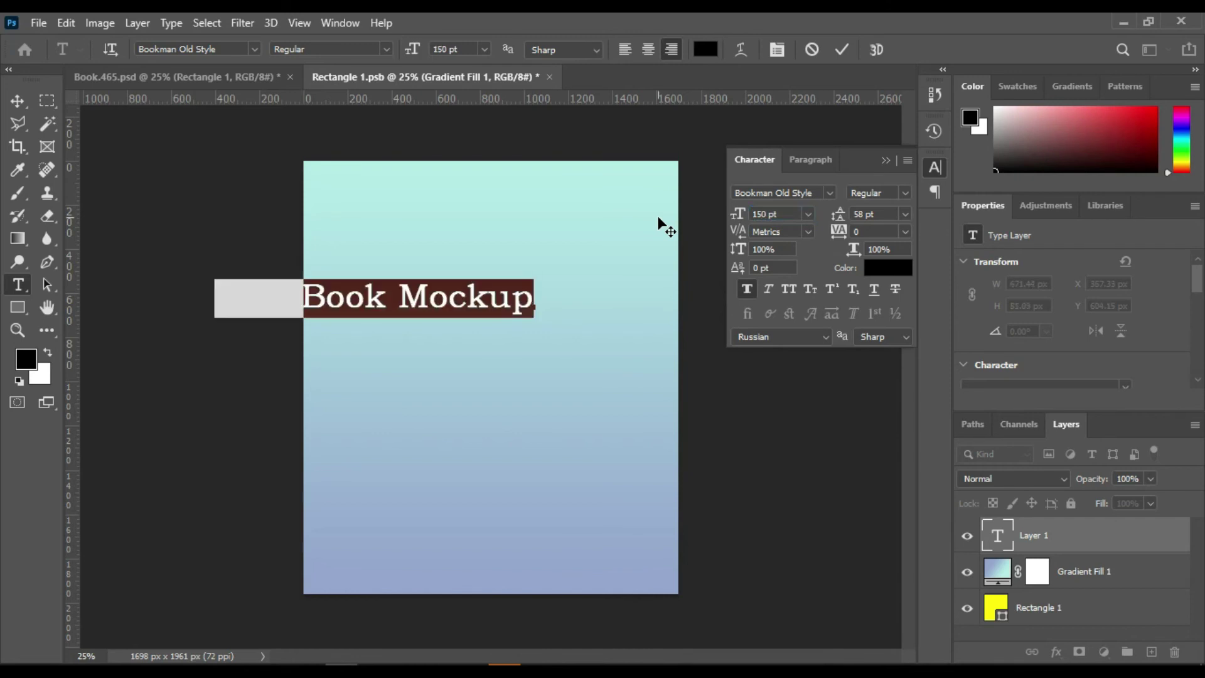
drag(604, 370, 669, 377)
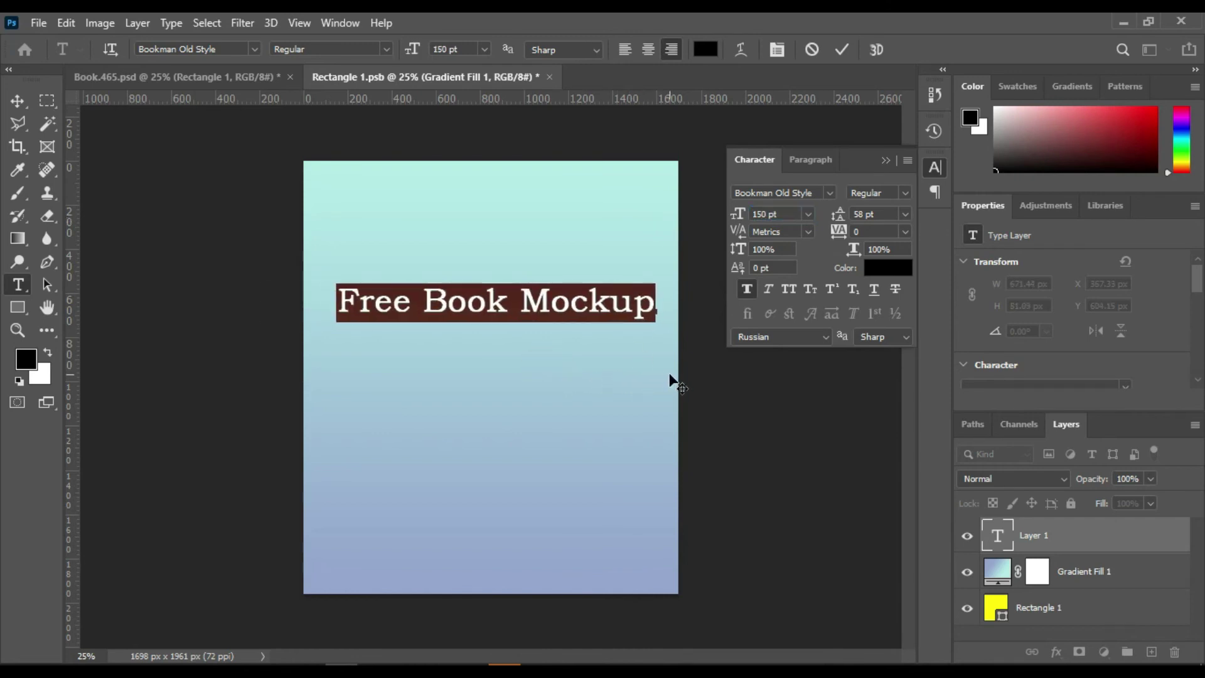
click(513, 534)
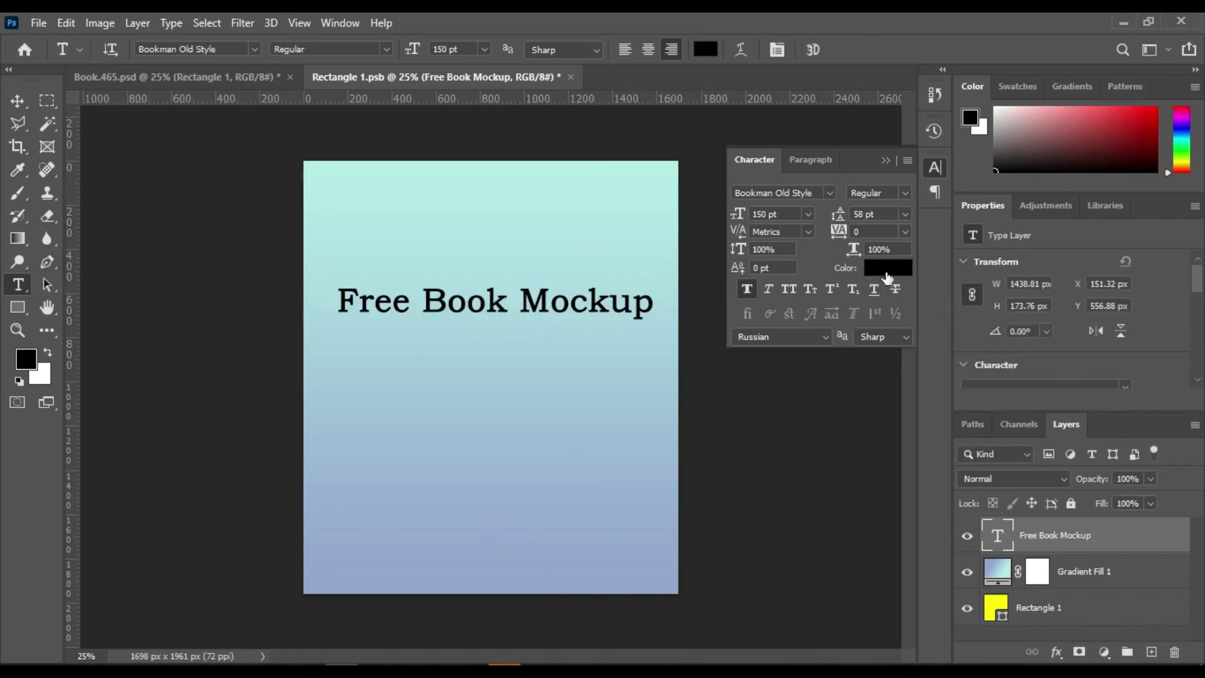
Preview a yellow hue in the text colour picker, then close it
click(886, 278)
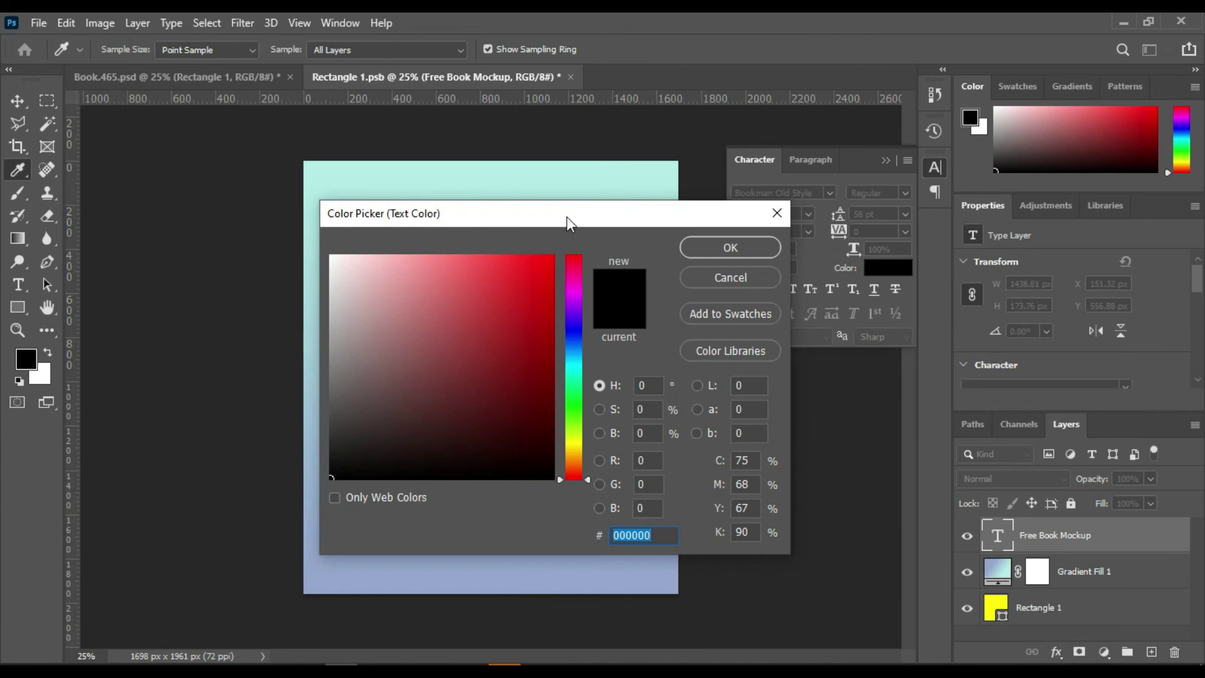
drag(566, 217, 821, 245)
click(822, 471)
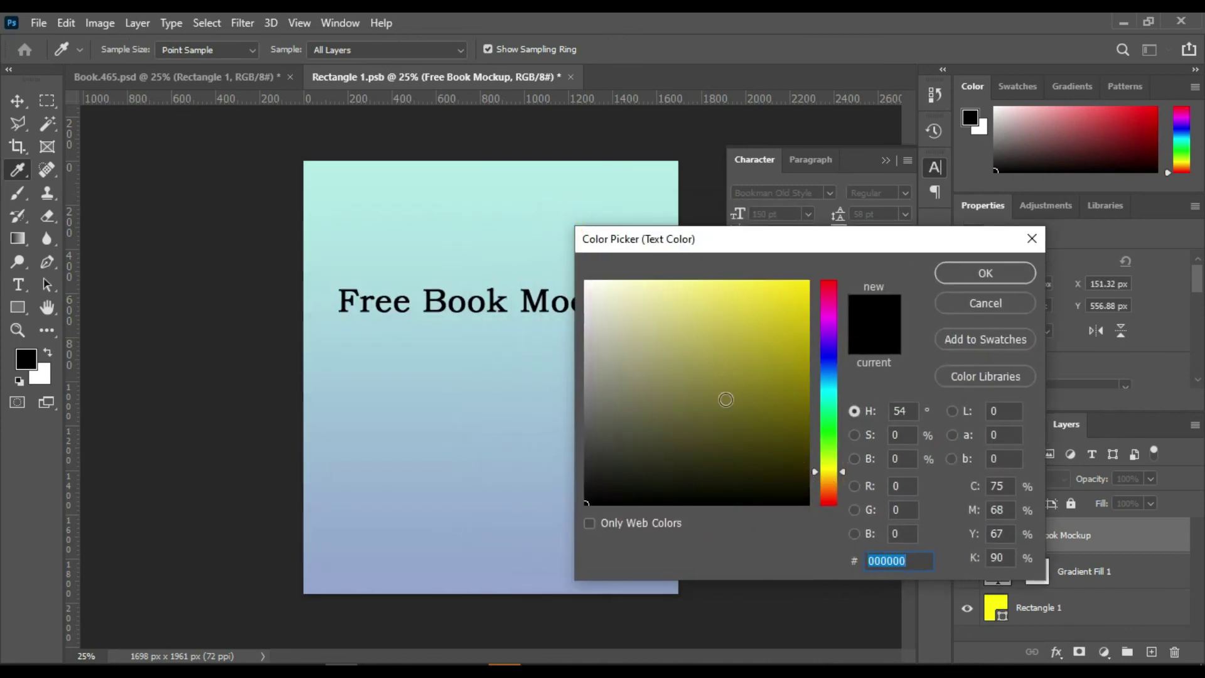
click(1018, 274)
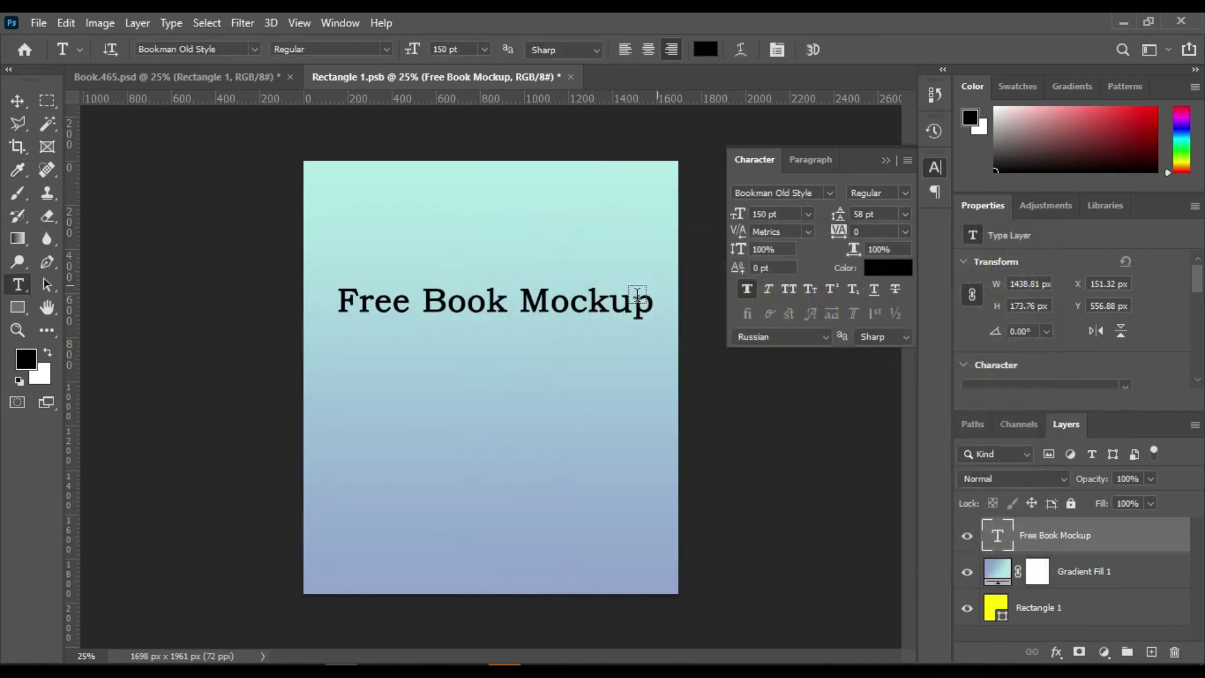
Select the whole title and colour it magenta #d0088c, committing the edit
double_click(997, 535)
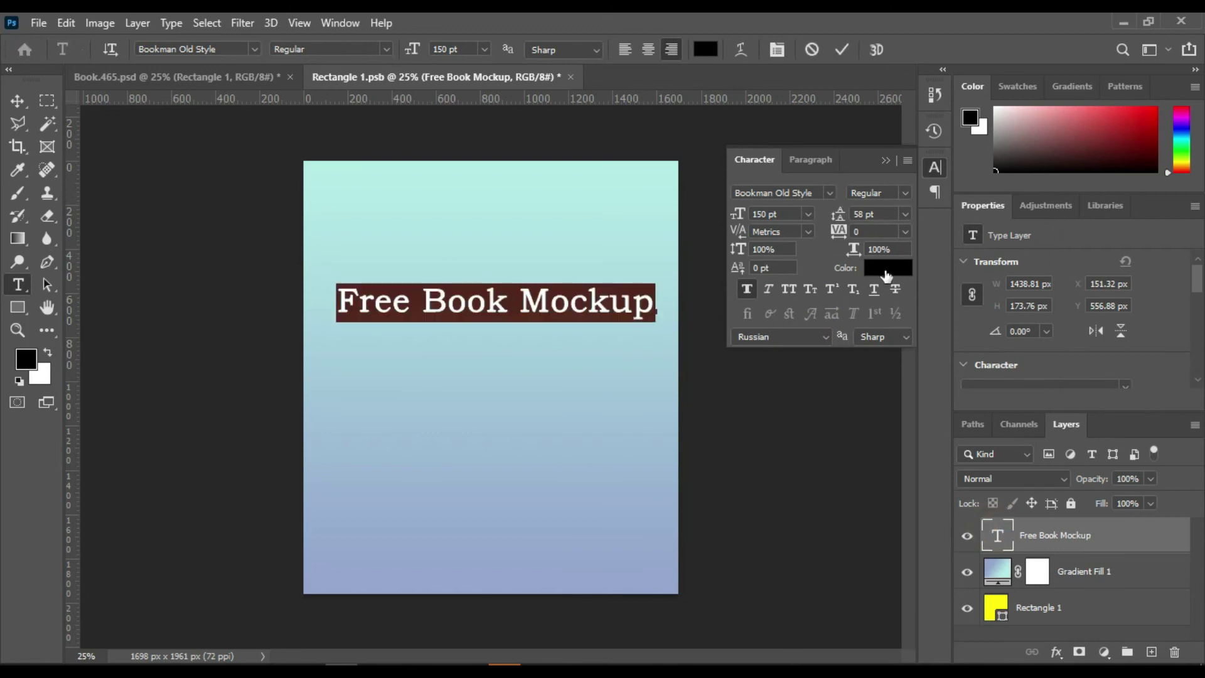
click(886, 278)
click(829, 468)
click(805, 275)
drag(805, 274, 800, 321)
mouse_move(841, 466)
mouse_down()
mouse_move(845, 480)
mouse_move(839, 317)
mouse_up()
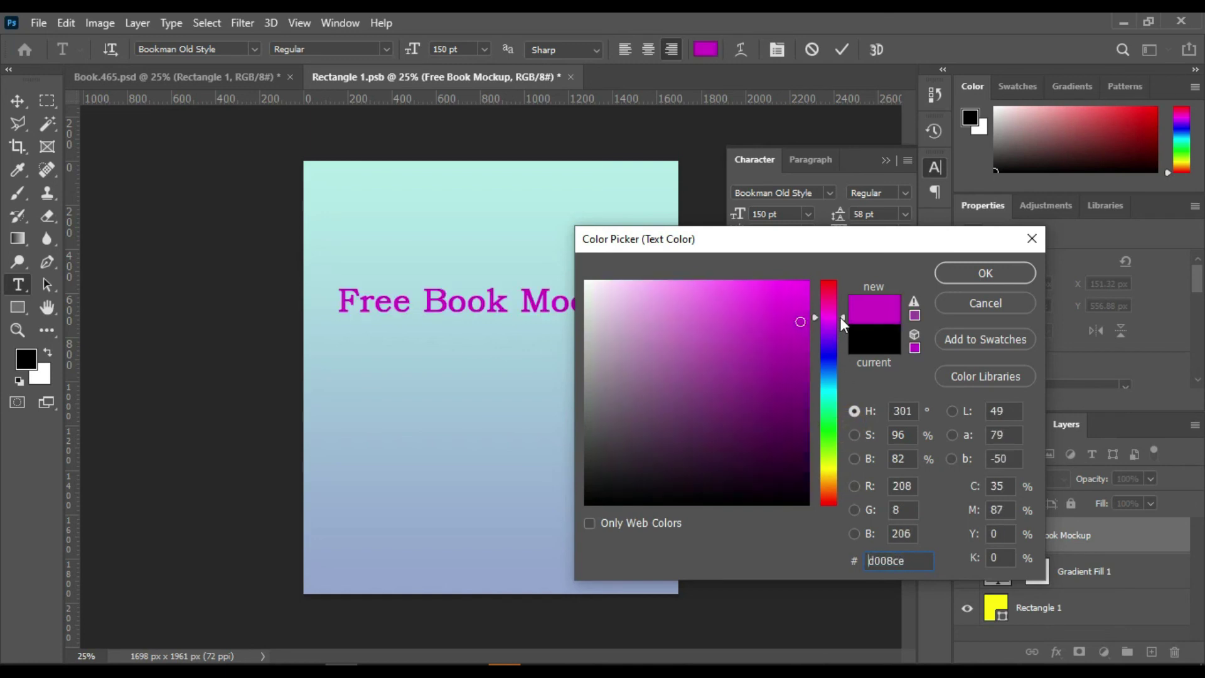
drag(839, 318, 841, 304)
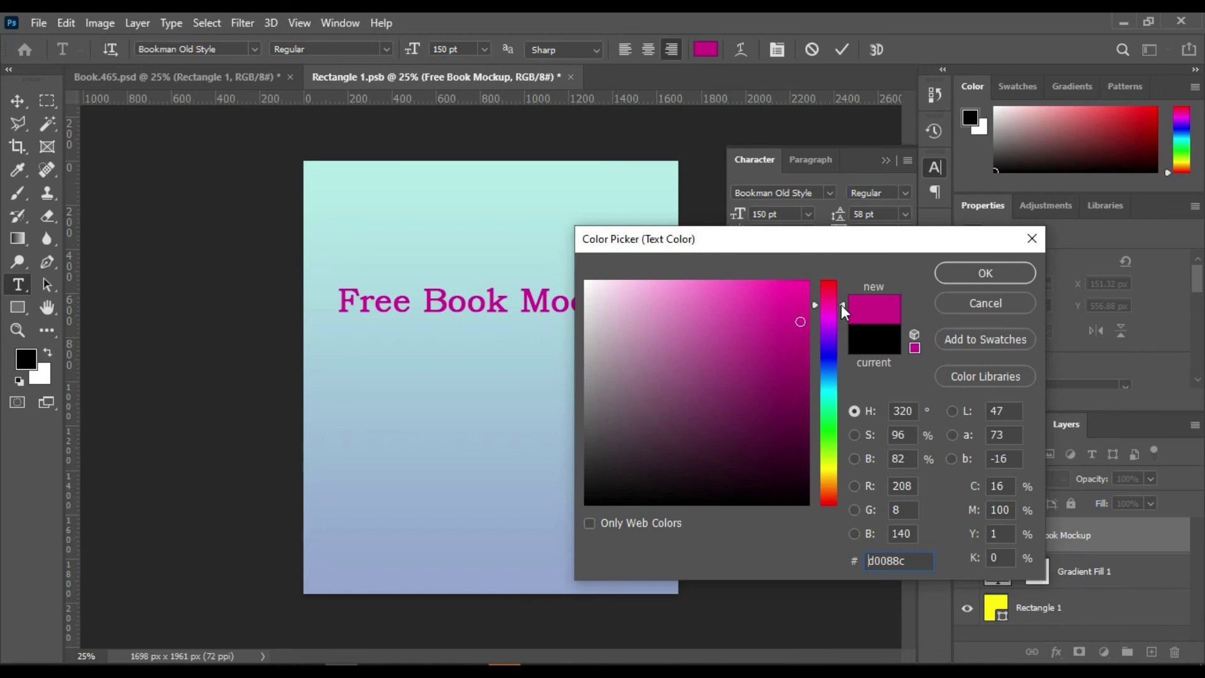
mouse_move(807, 246)
mouse_down()
mouse_move(903, 241)
mouse_move(857, 235)
mouse_up()
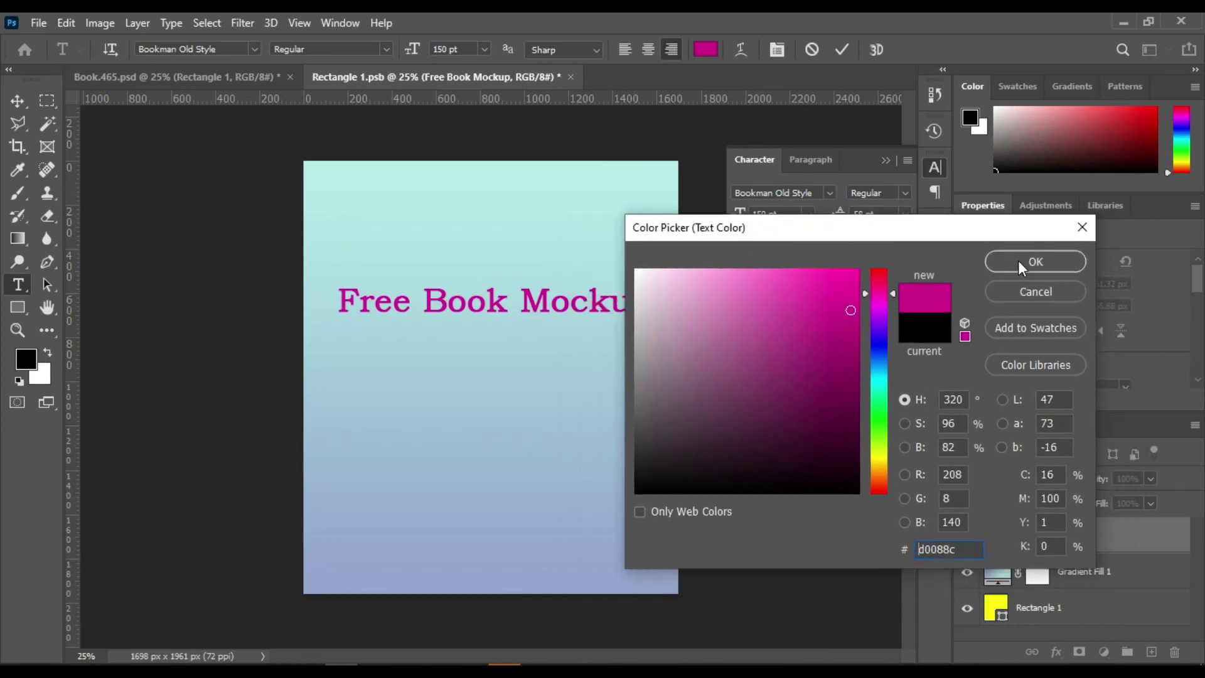
click(1018, 260)
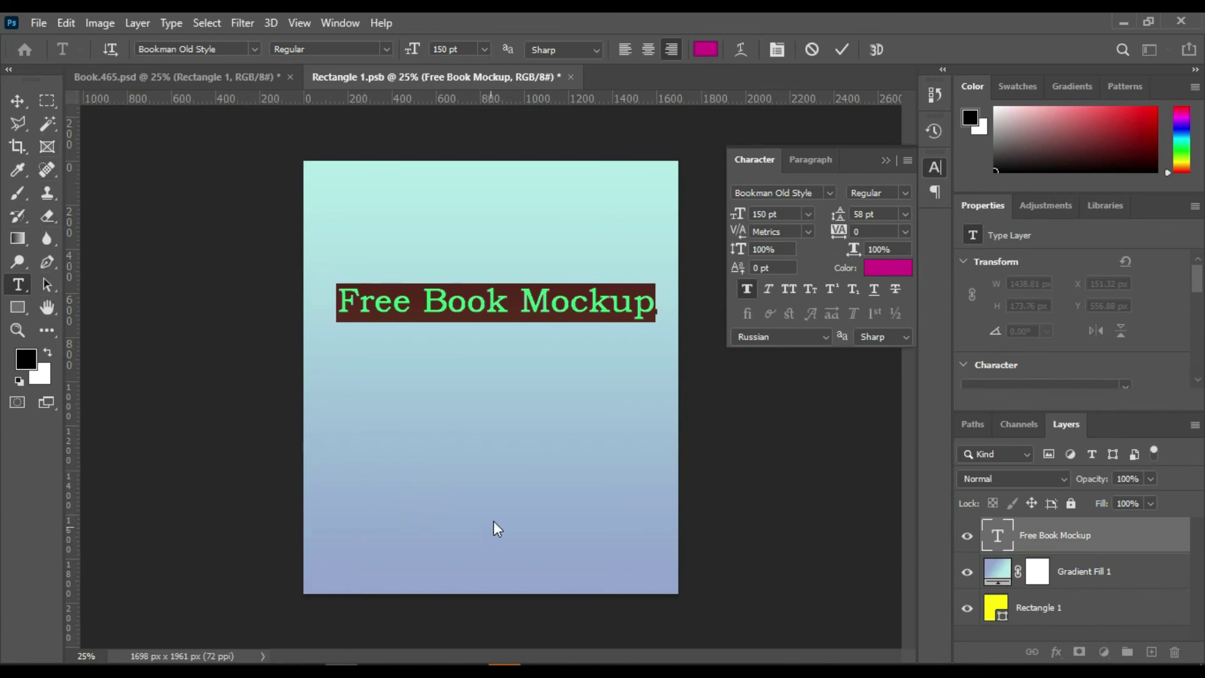
click(840, 49)
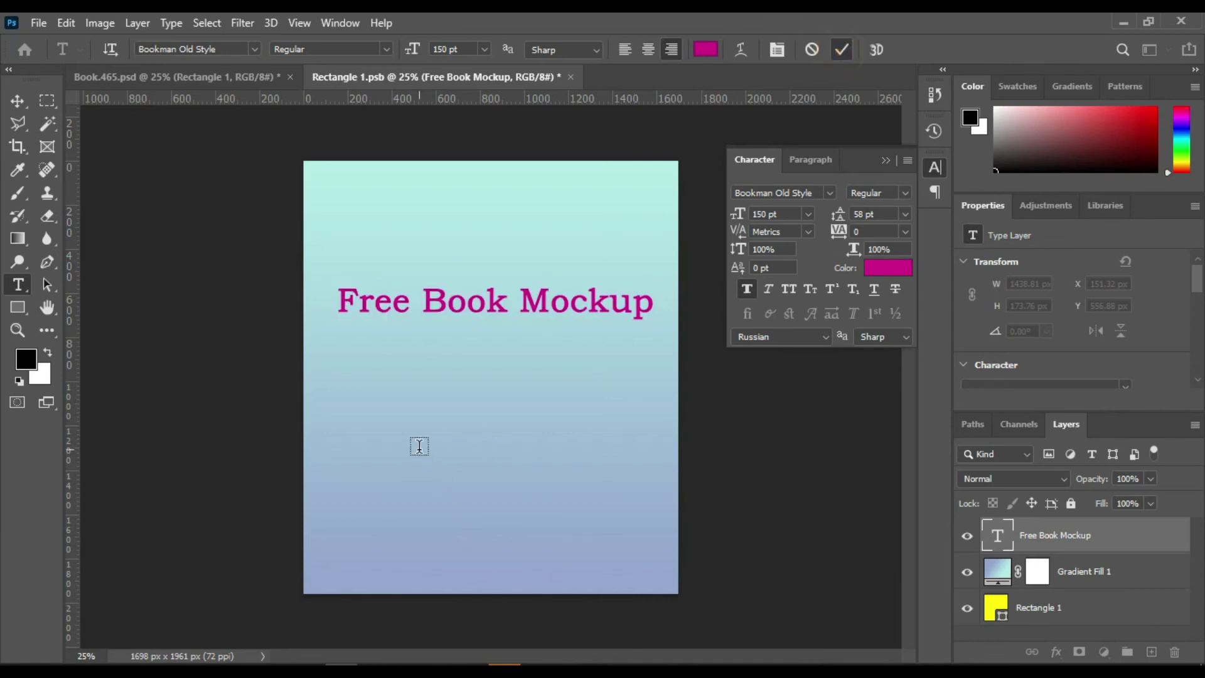
Add a 70 pt 'mockuphut.com' text line centred under the title near the cover's bottom
click(414, 473)
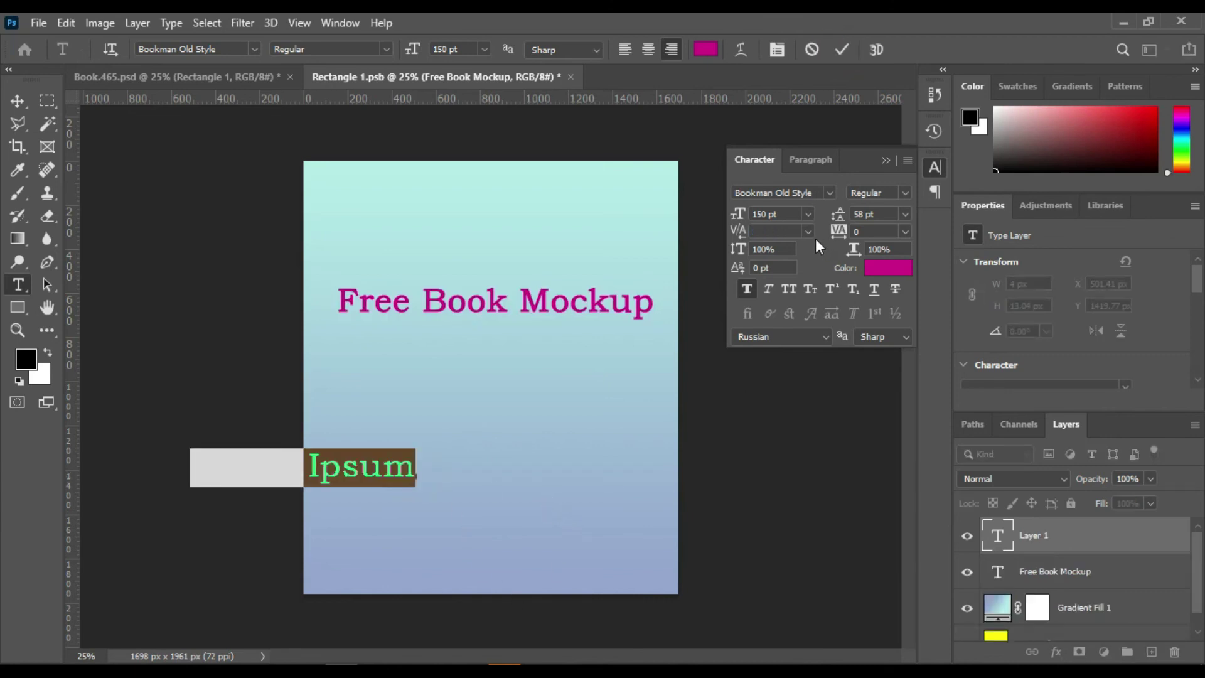
click(787, 214)
text(70)
key(Return)
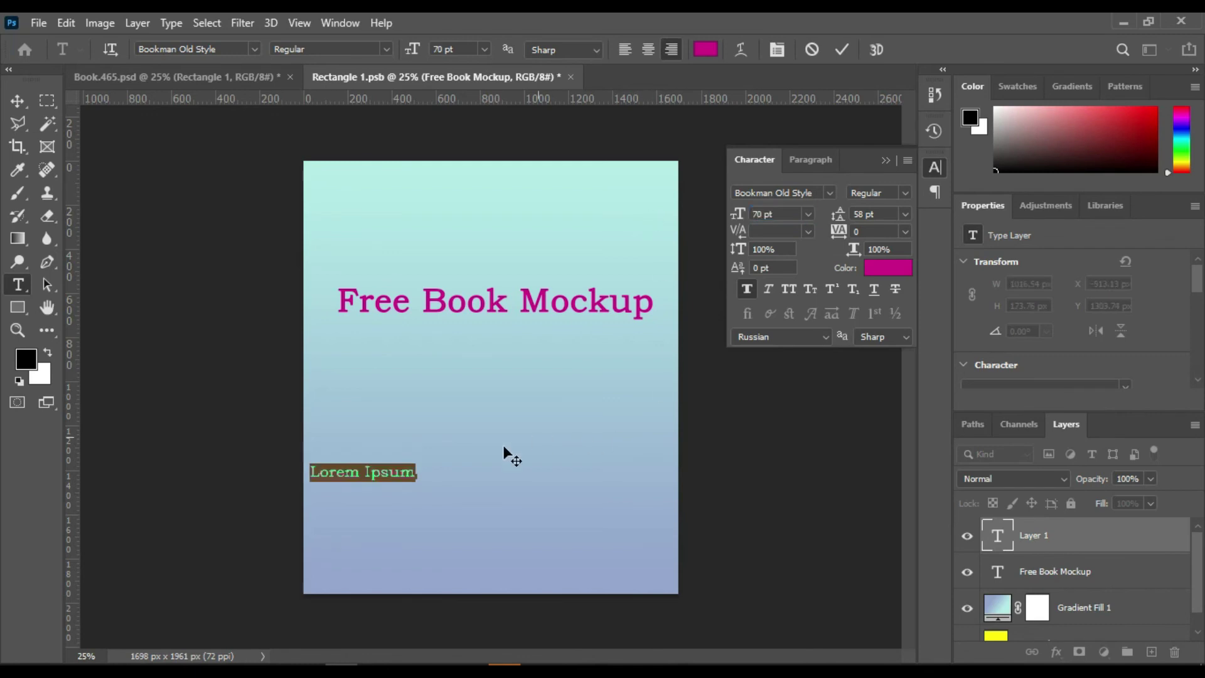
drag(524, 519, 572, 523)
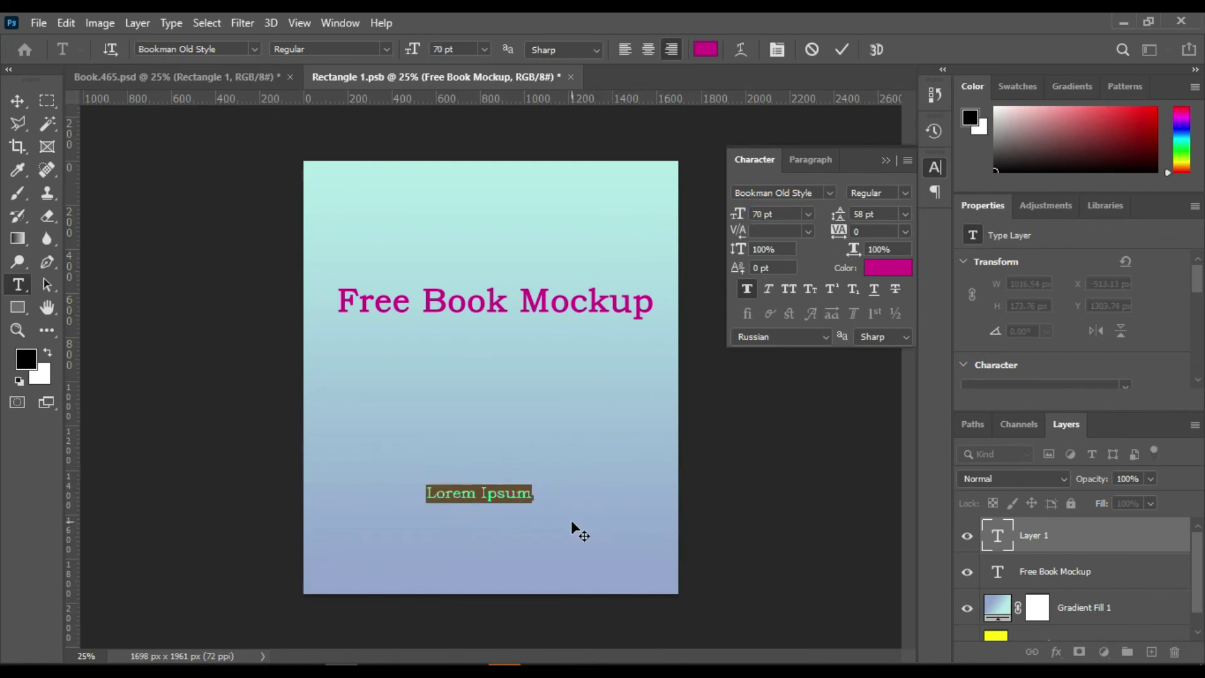
key(Right)
key(ctrl+a)
text(mockuphut.com)
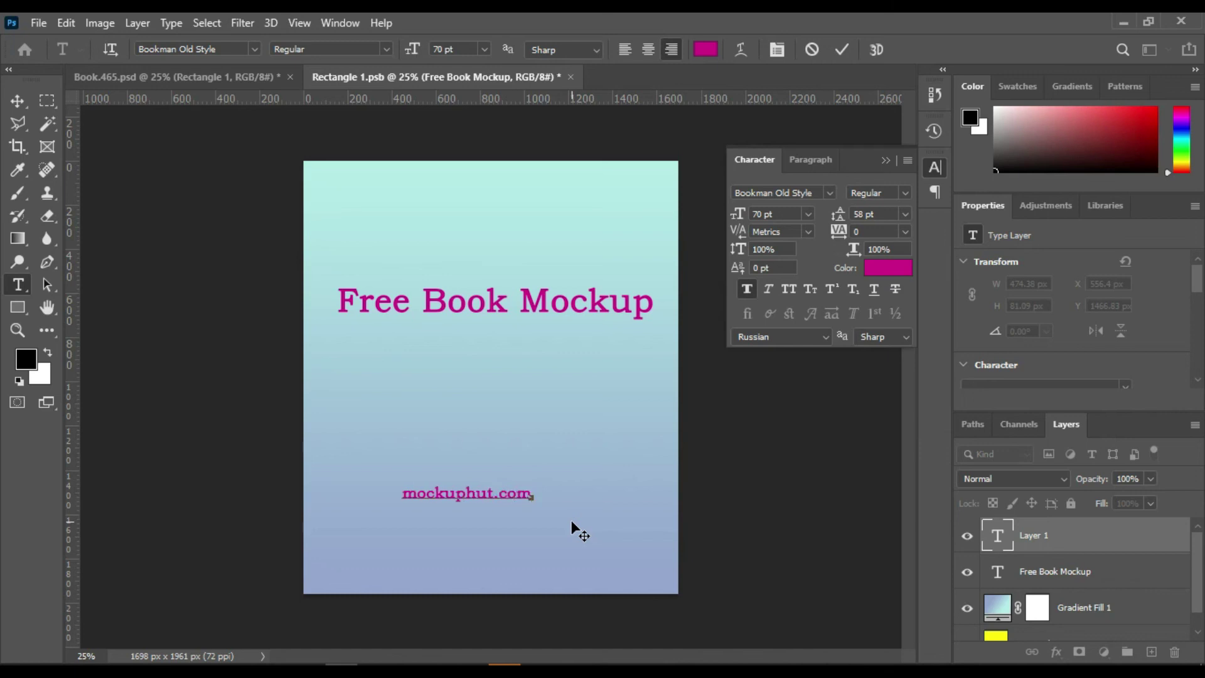
drag(546, 514, 558, 520)
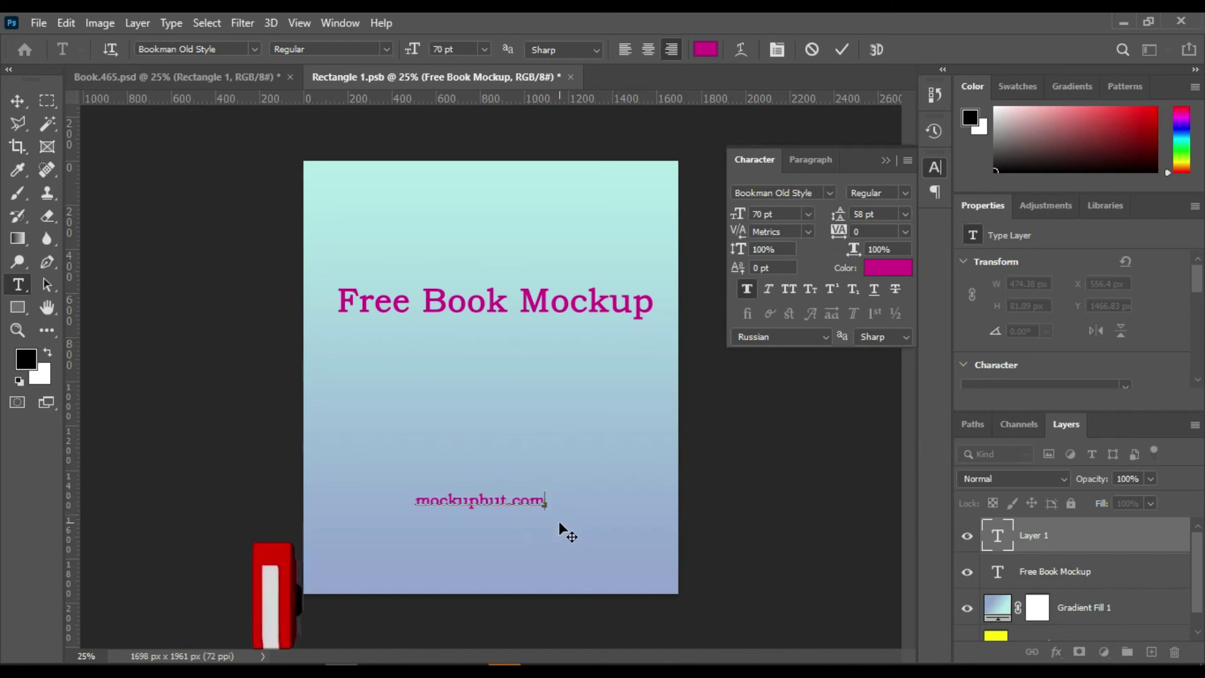
click(1071, 571)
Apply a Bevel & Emboss layer effect to the title text
click(1105, 653)
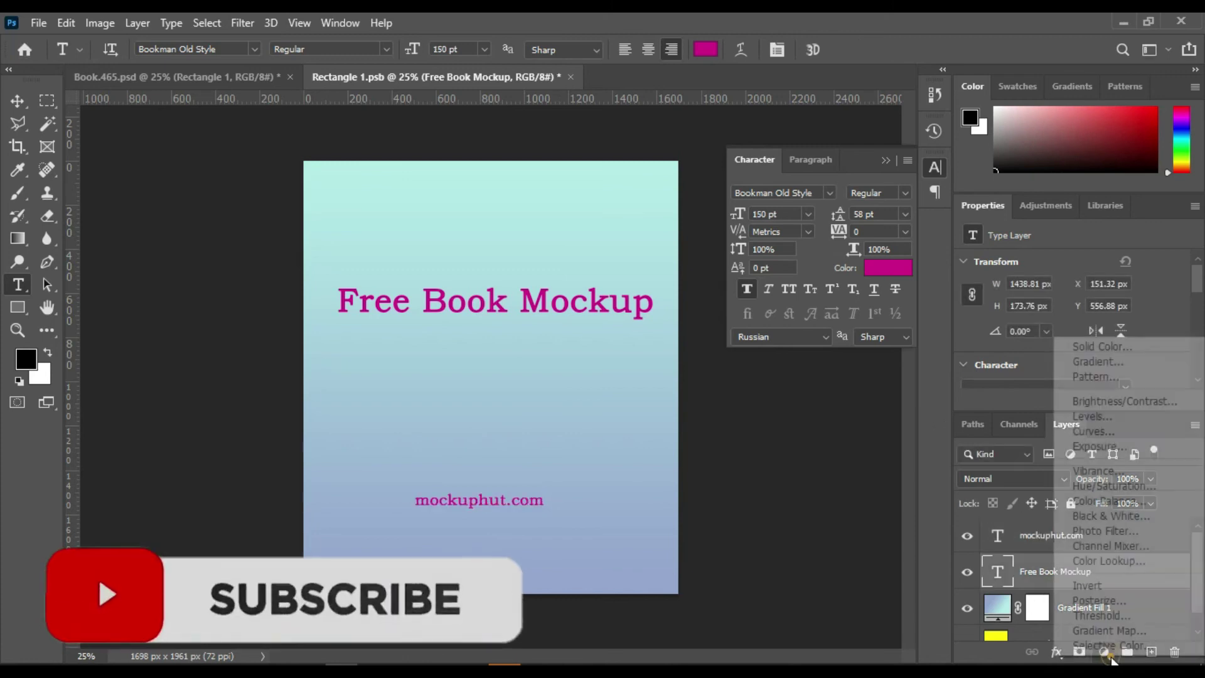
click(1040, 659)
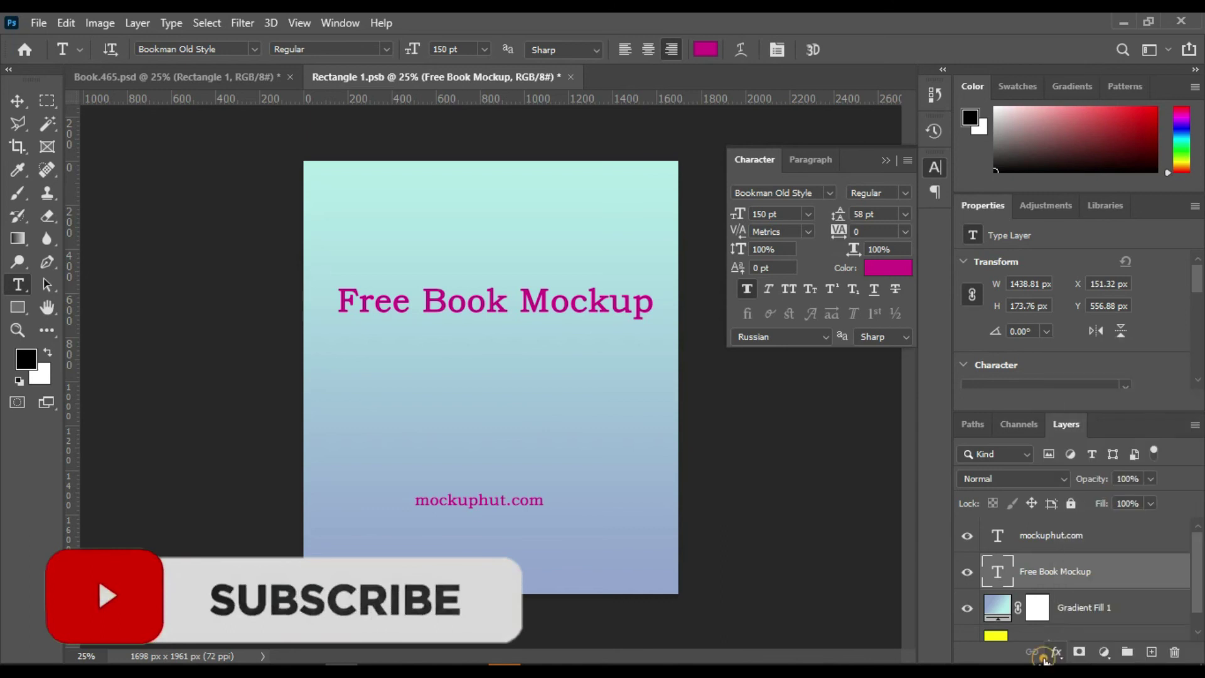
click(1047, 652)
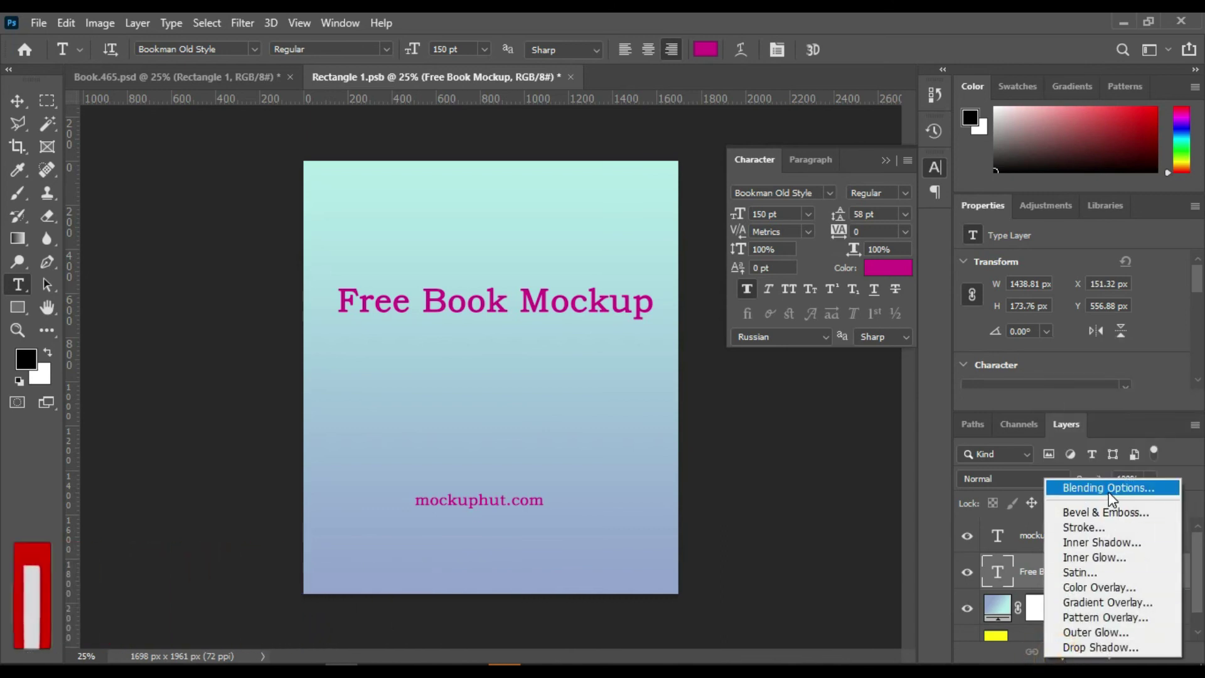
click(1105, 512)
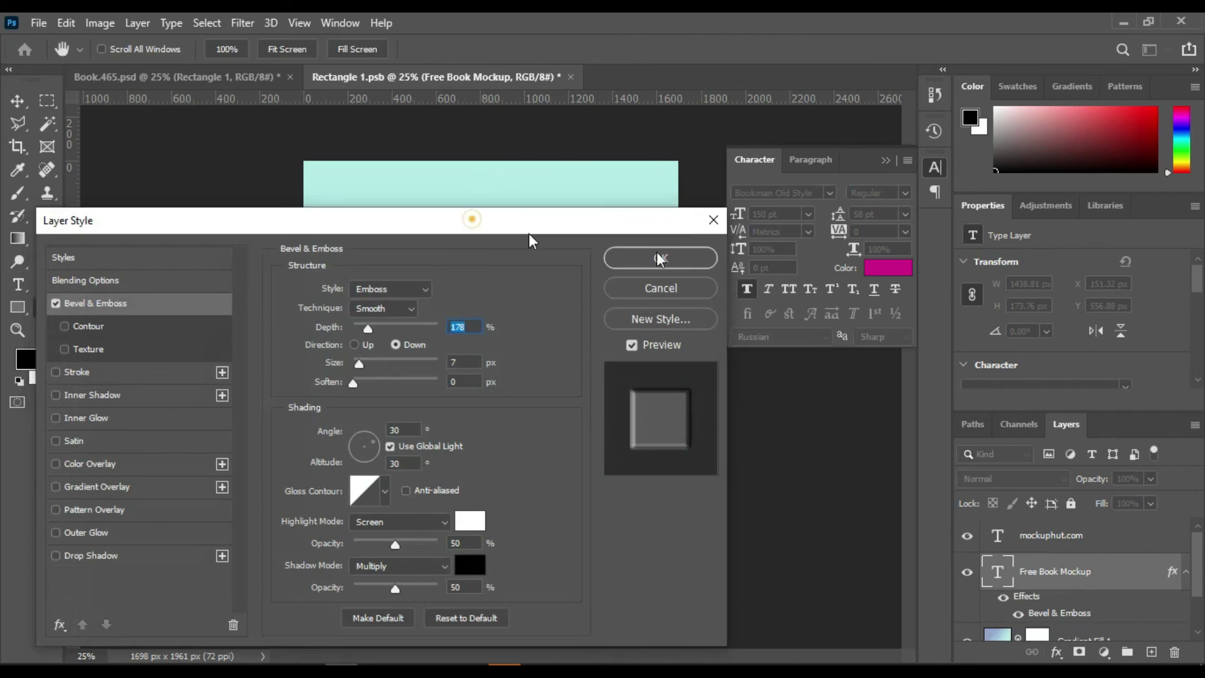
mouse_move(471, 219)
mouse_down()
mouse_move(1017, 176)
mouse_move(978, 184)
mouse_up()
click(1156, 216)
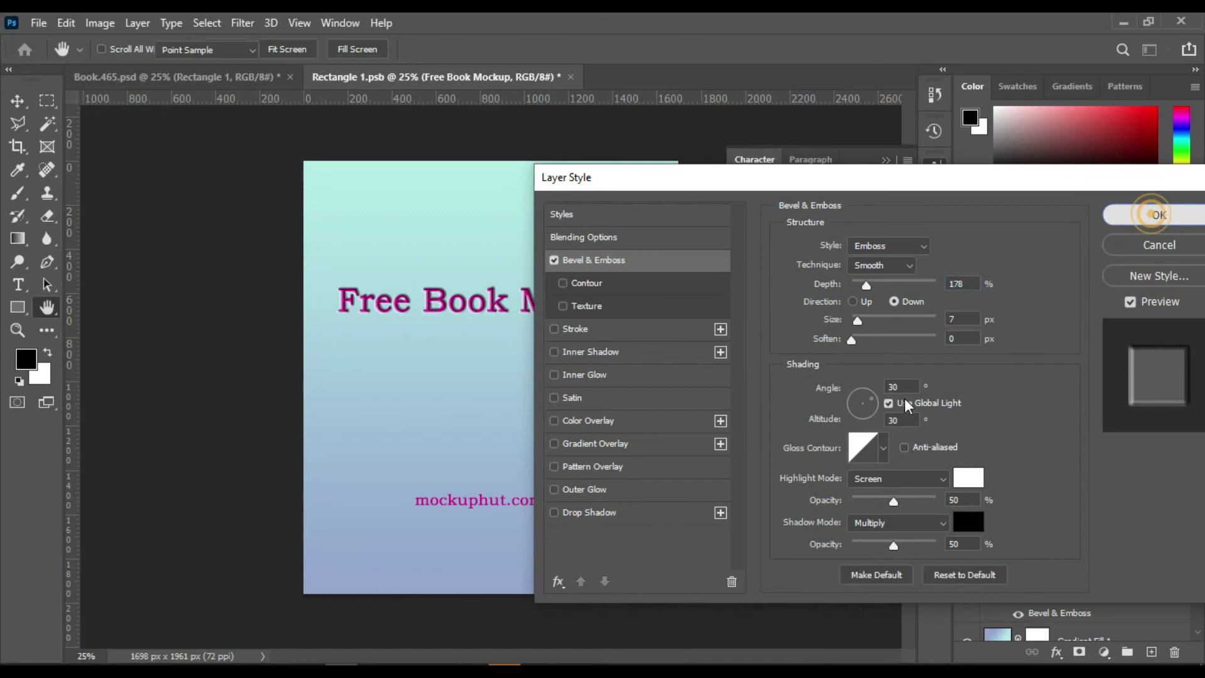
Copy the title's layer style and paste it onto the mockuphut.com layer
right_click(1041, 572)
key(Escape)
right_click(1089, 613)
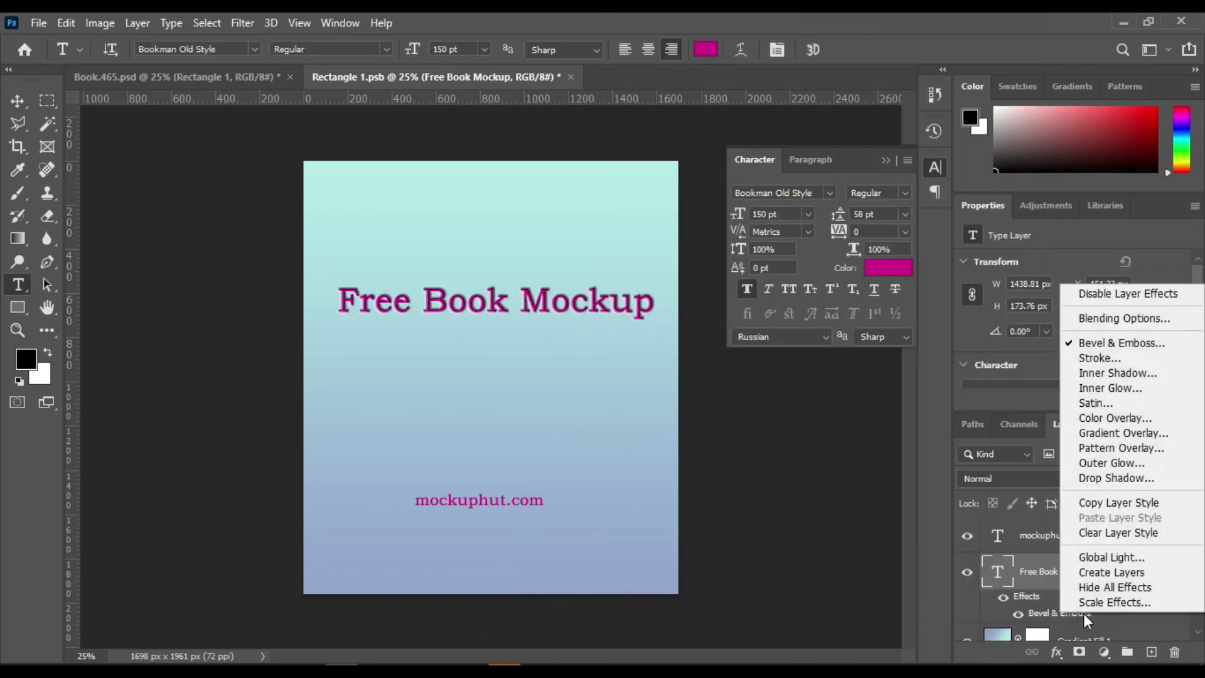
key(Escape)
right_click(1083, 578)
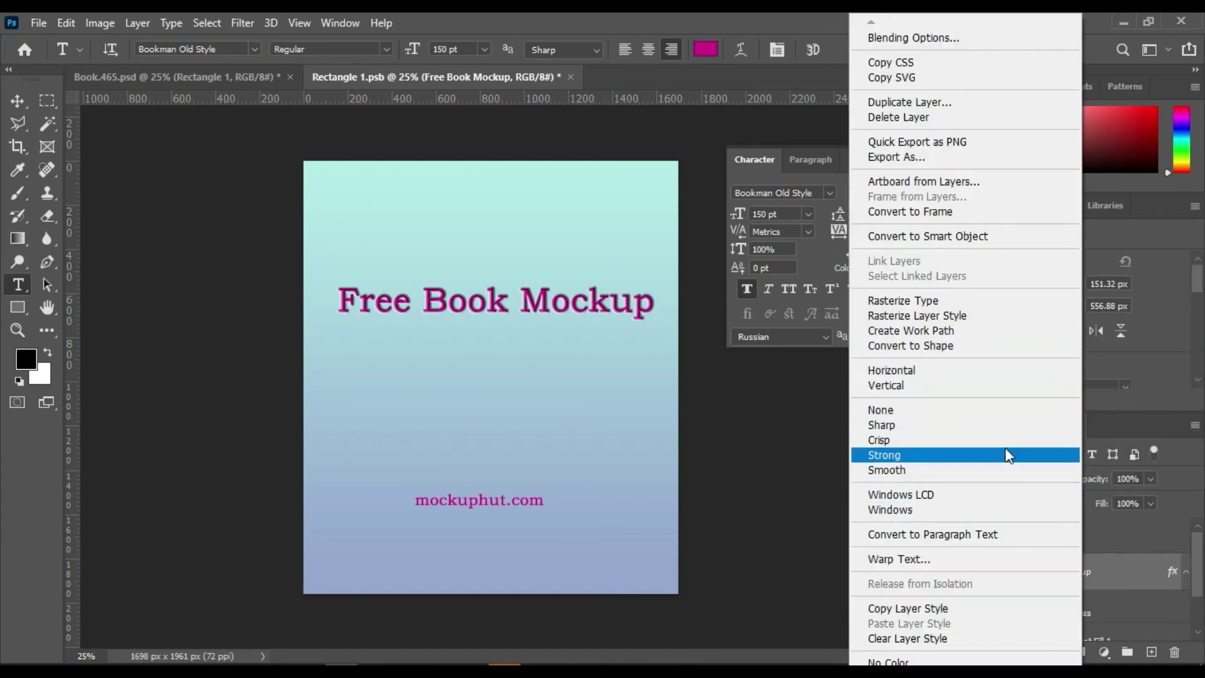
click(927, 608)
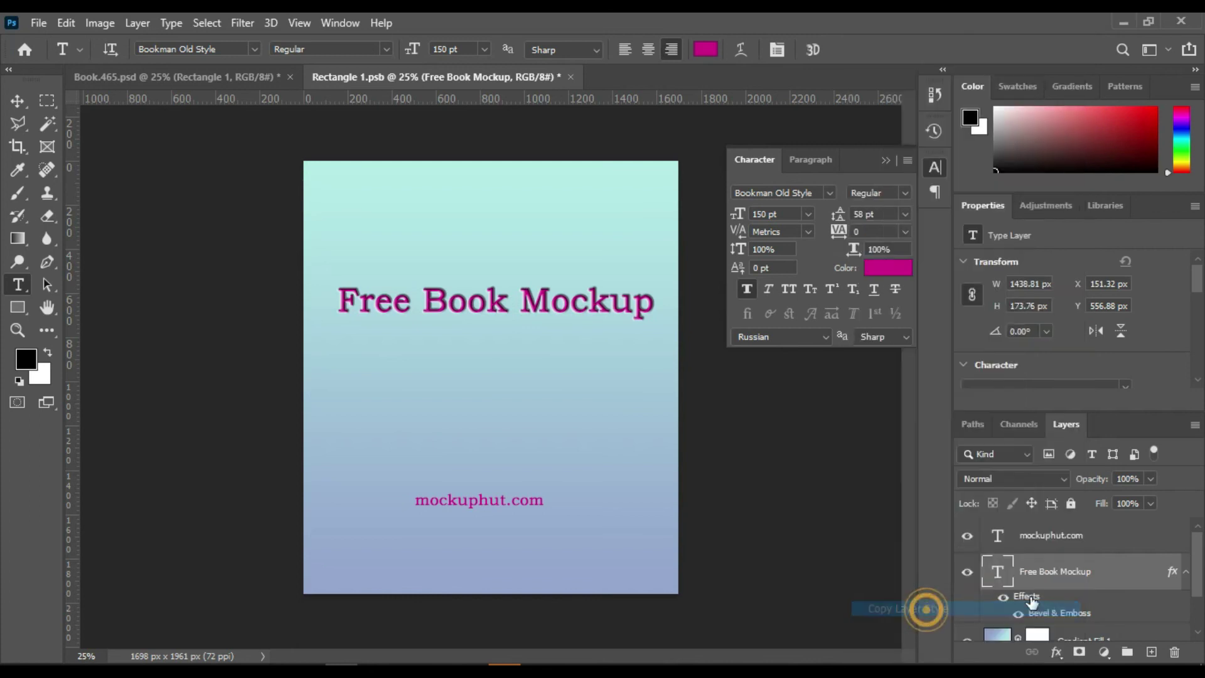
scroll(1104, 602, up, 1)
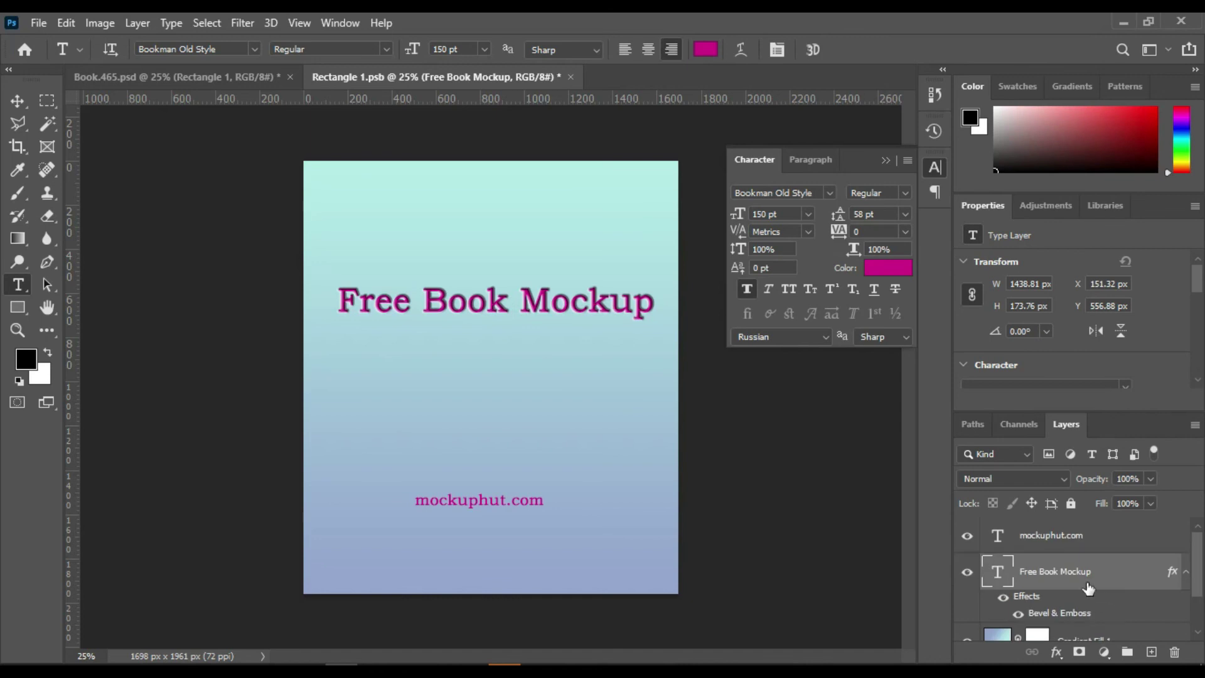
click(1074, 535)
right_click(1075, 537)
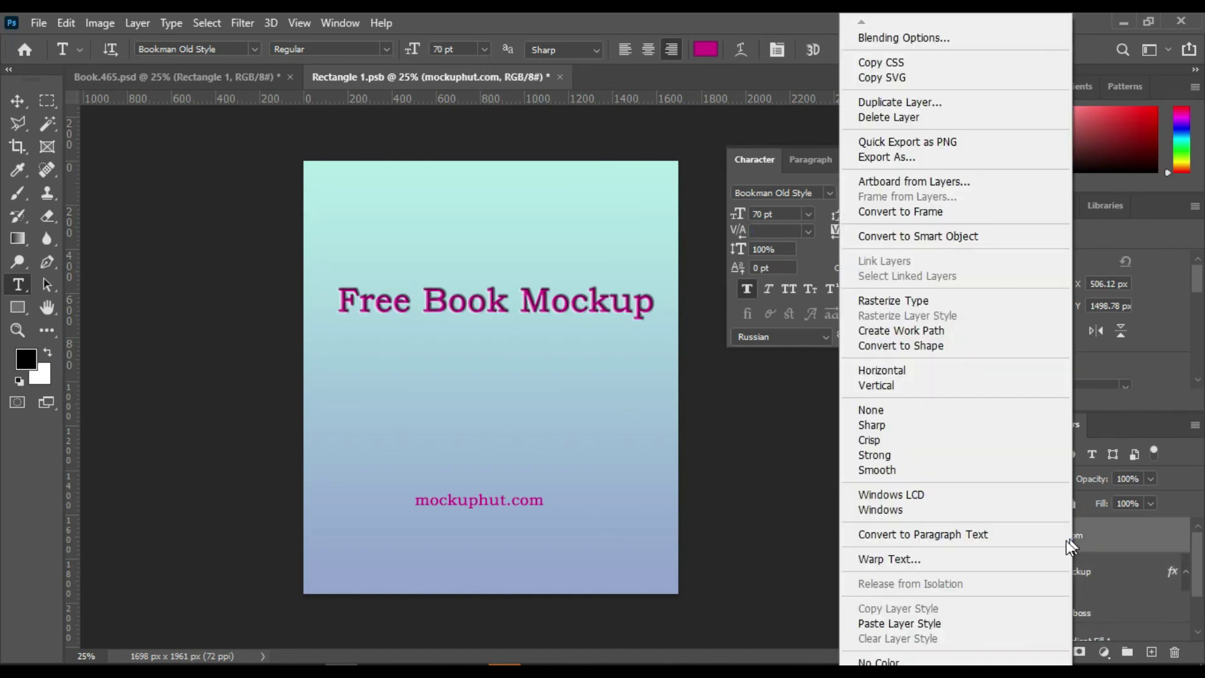
click(955, 624)
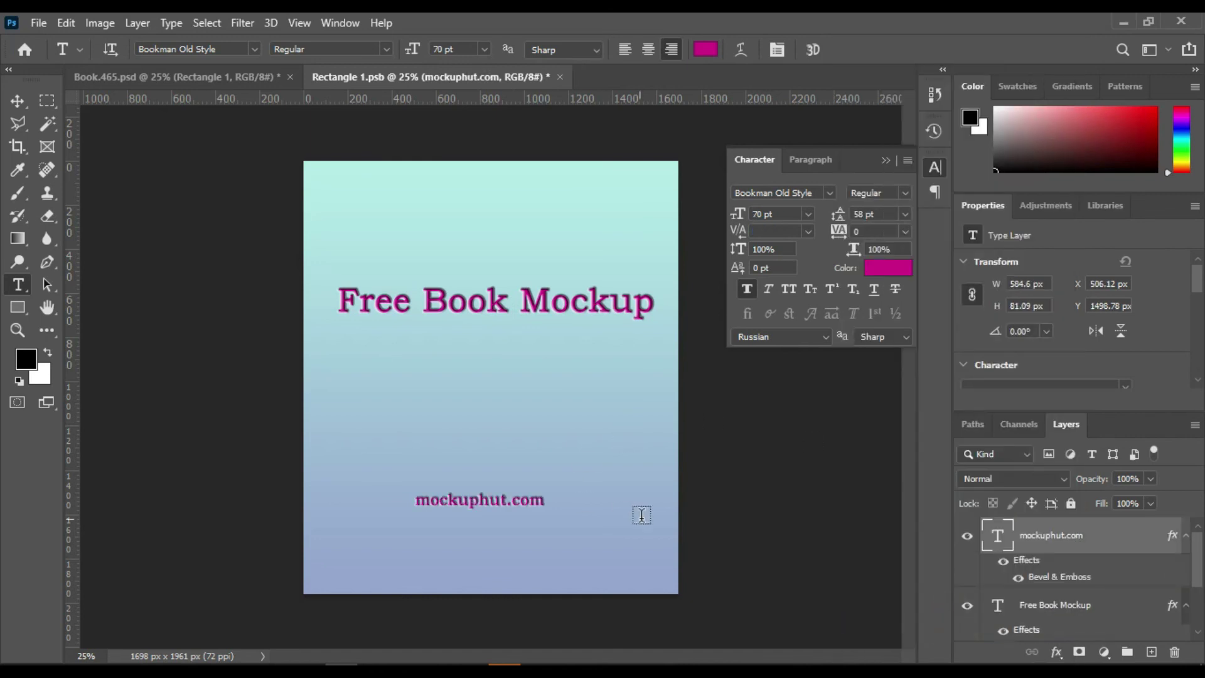
Save Rectangle 1.psb and return to Book.465.psd to view the updated cover
key(ctrl+s)
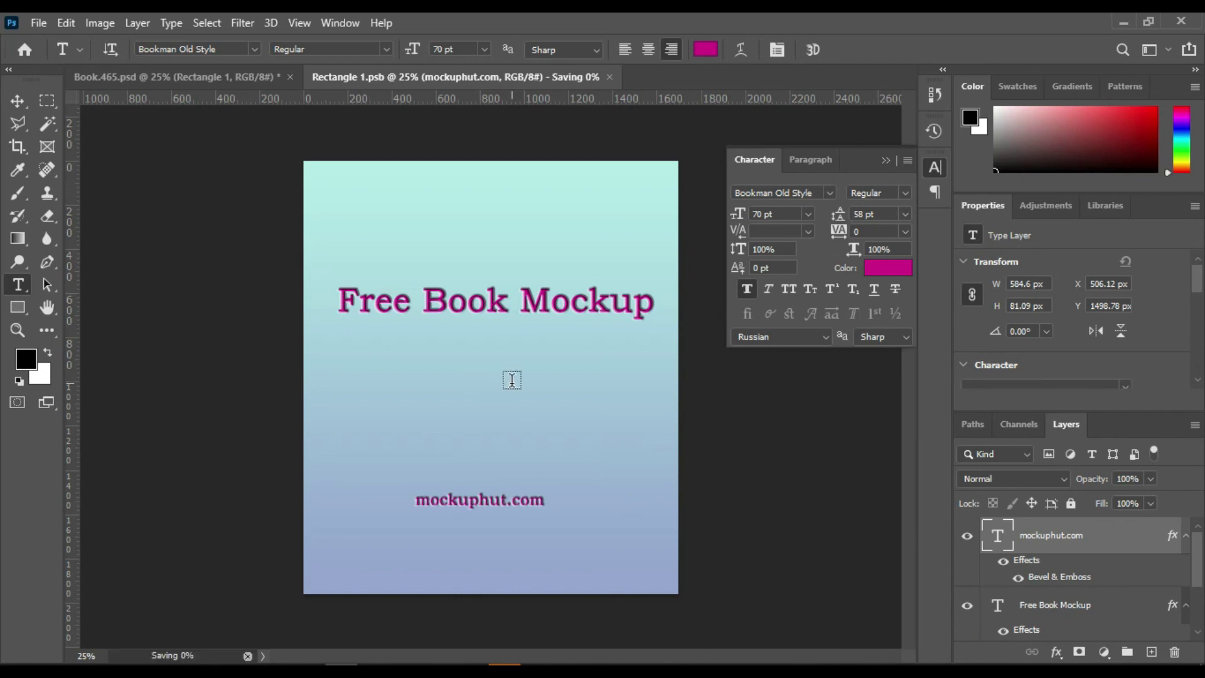
click(190, 80)
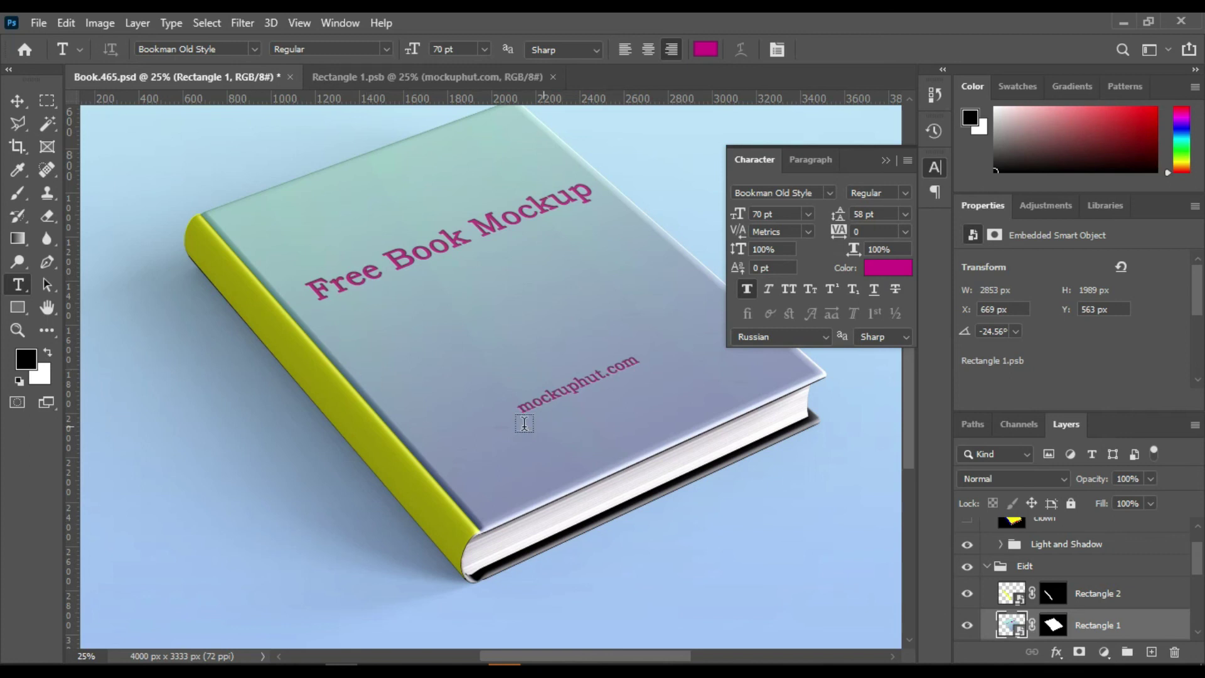
scroll(431, 454, up, 1)
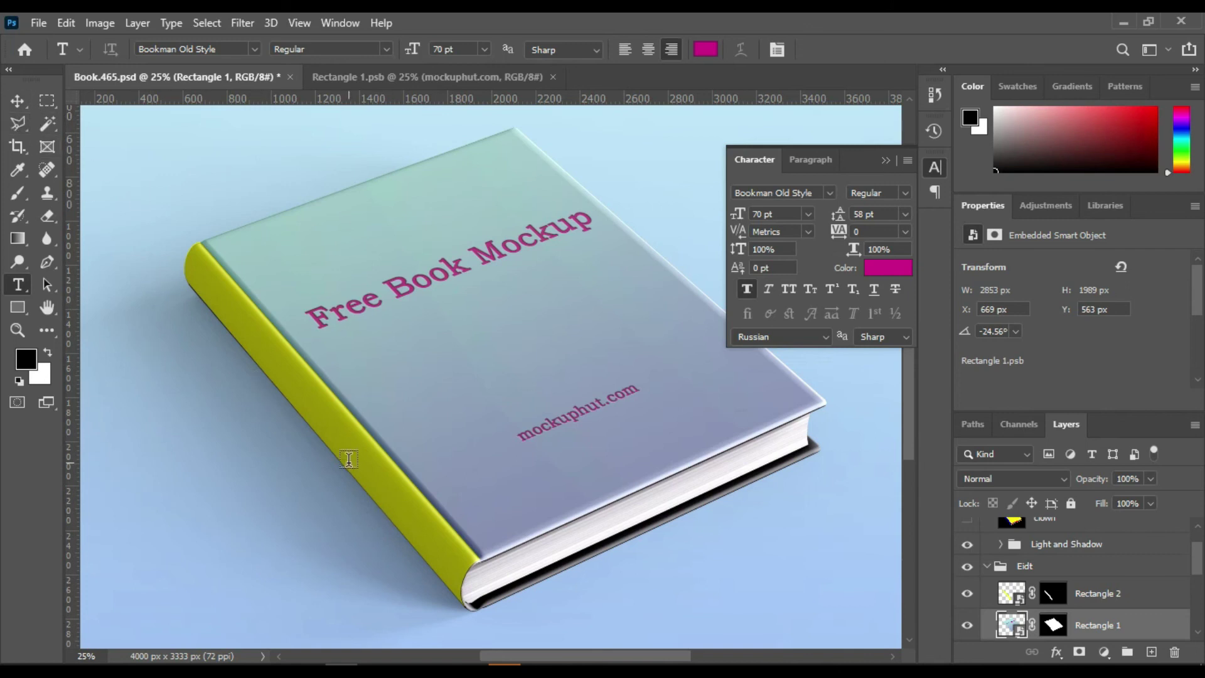
scroll(1189, 568, down, 2)
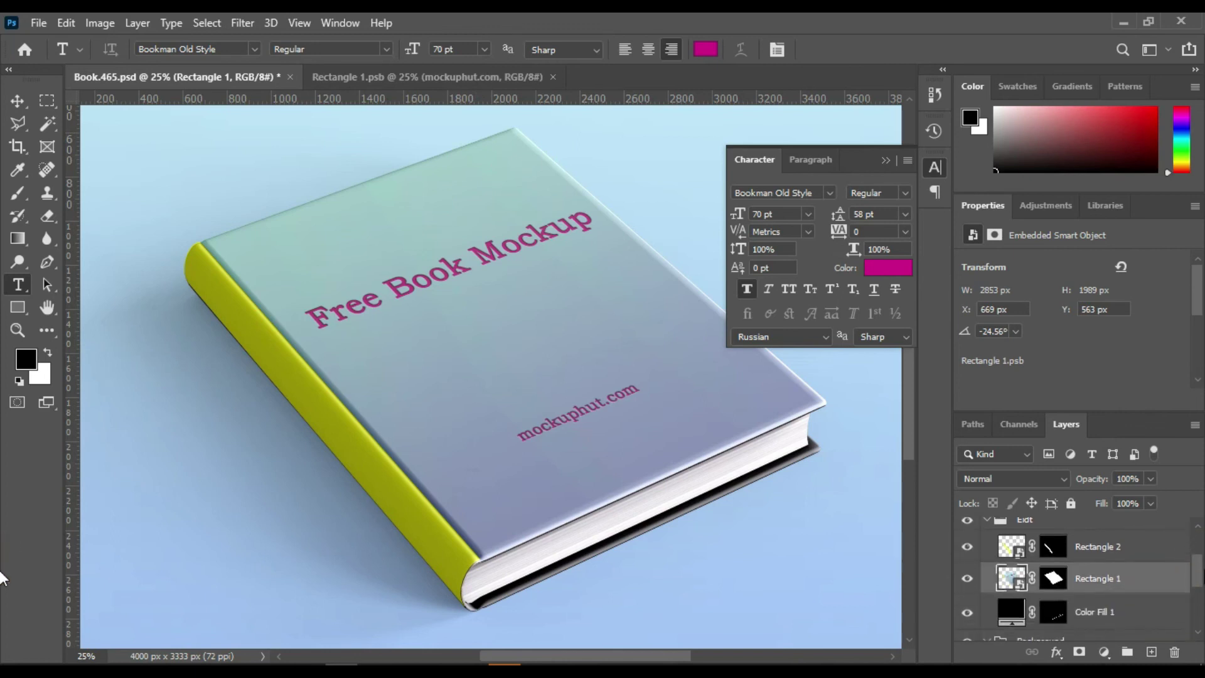
Give the Rectangle 2 spine a light-blue Gradient Fill layer, save, and check the mockup
double_click(1010, 546)
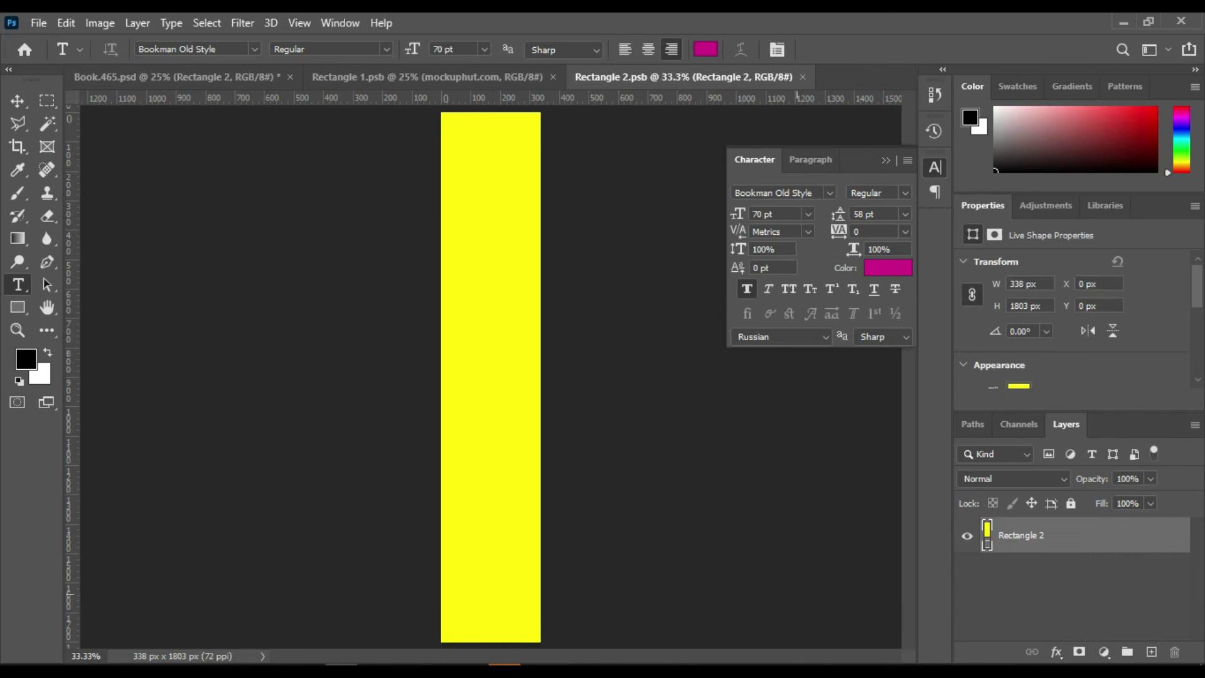
click(1057, 651)
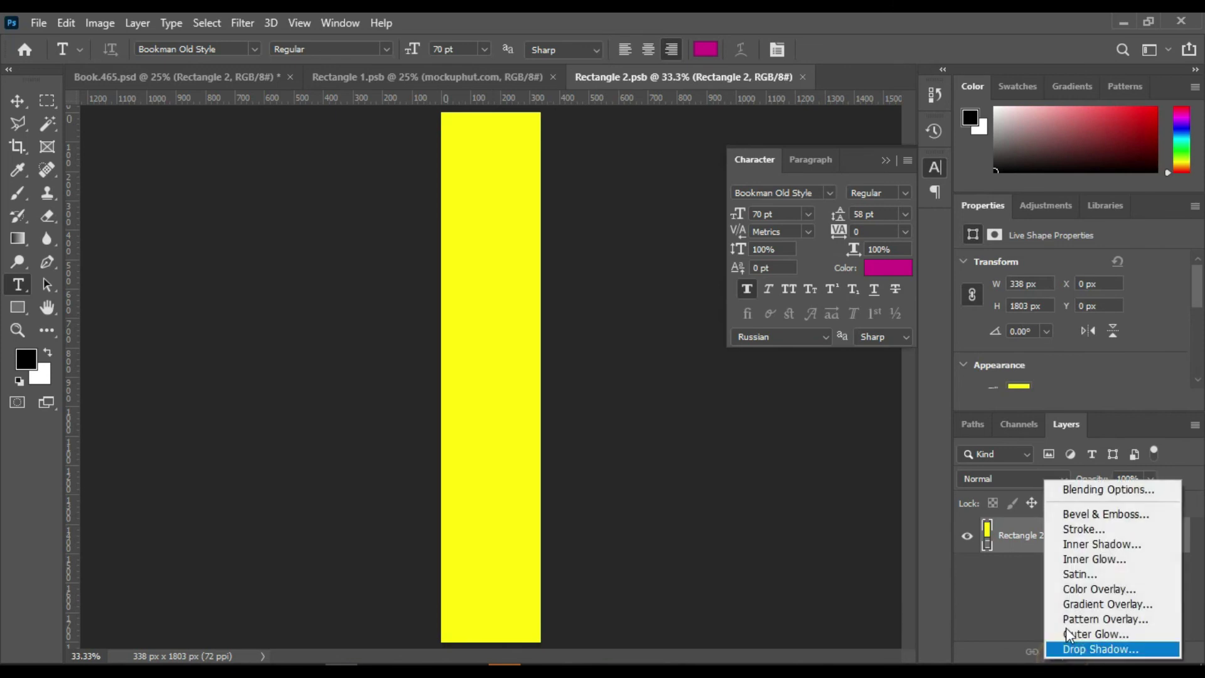
click(994, 594)
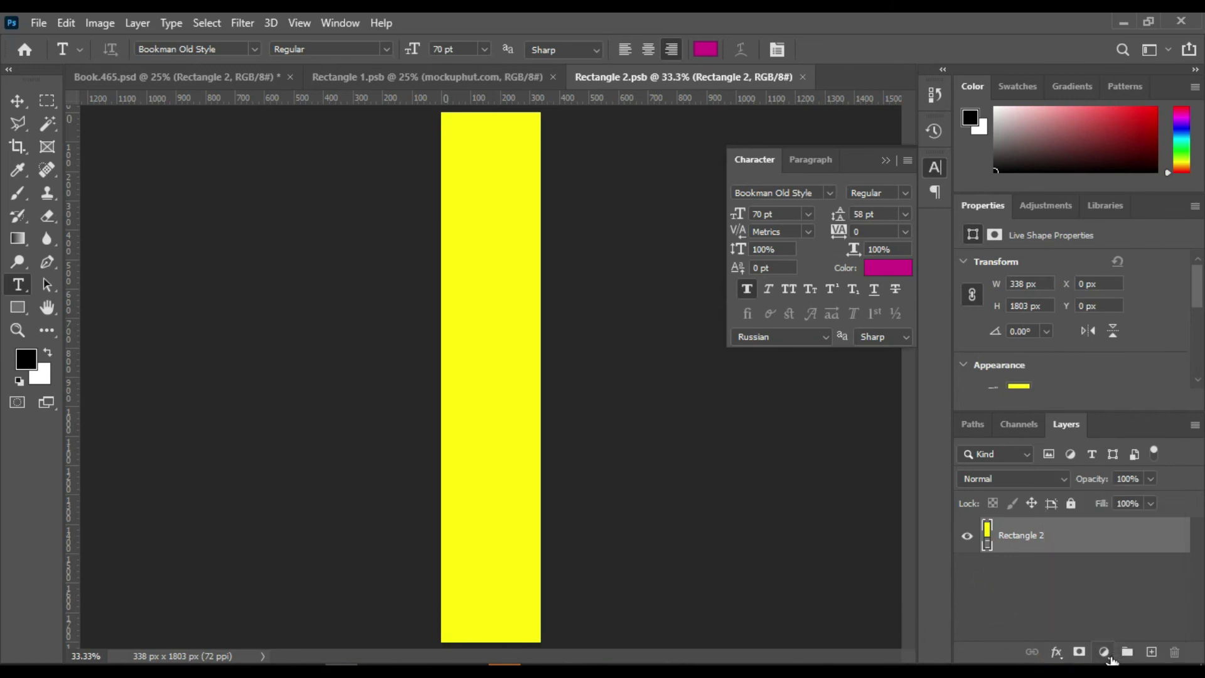
click(1108, 652)
click(1120, 364)
click(980, 244)
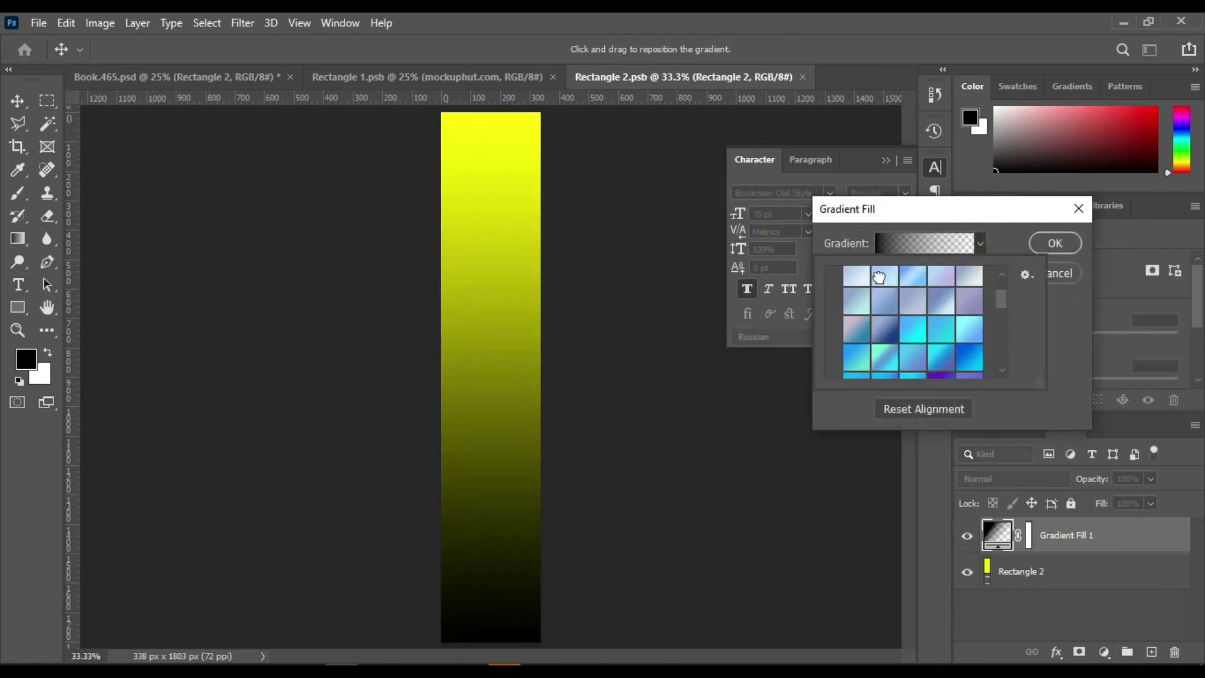
click(880, 277)
click(1063, 245)
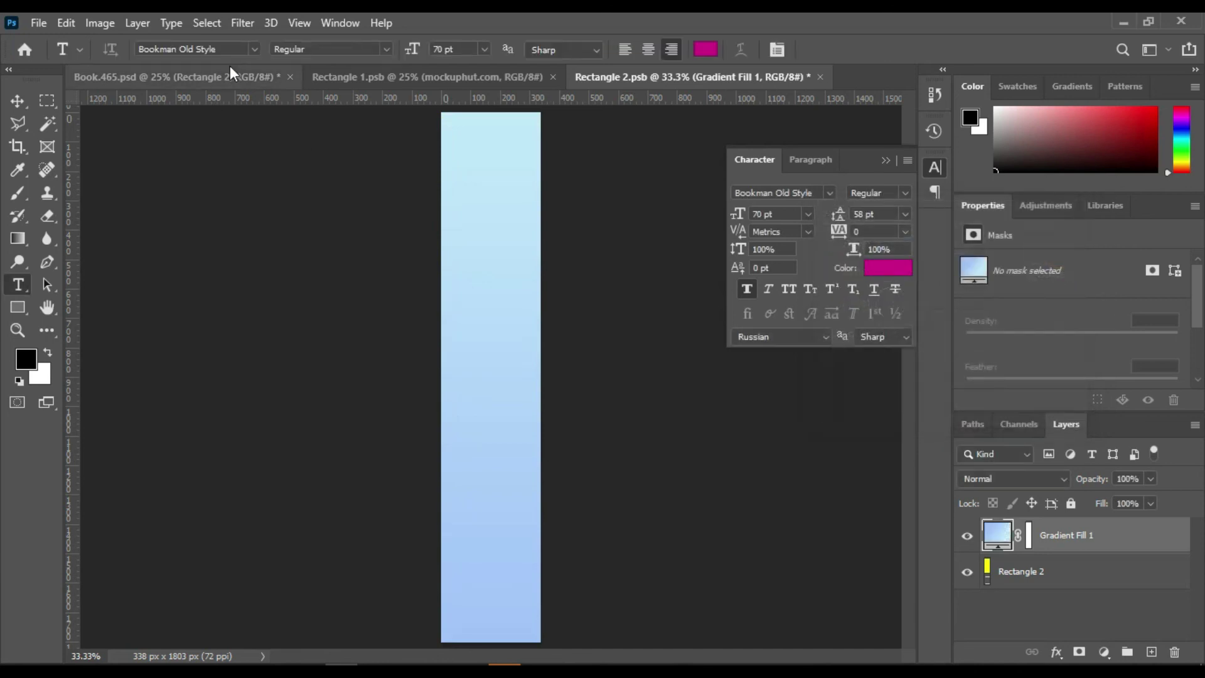
key(ctrl+s)
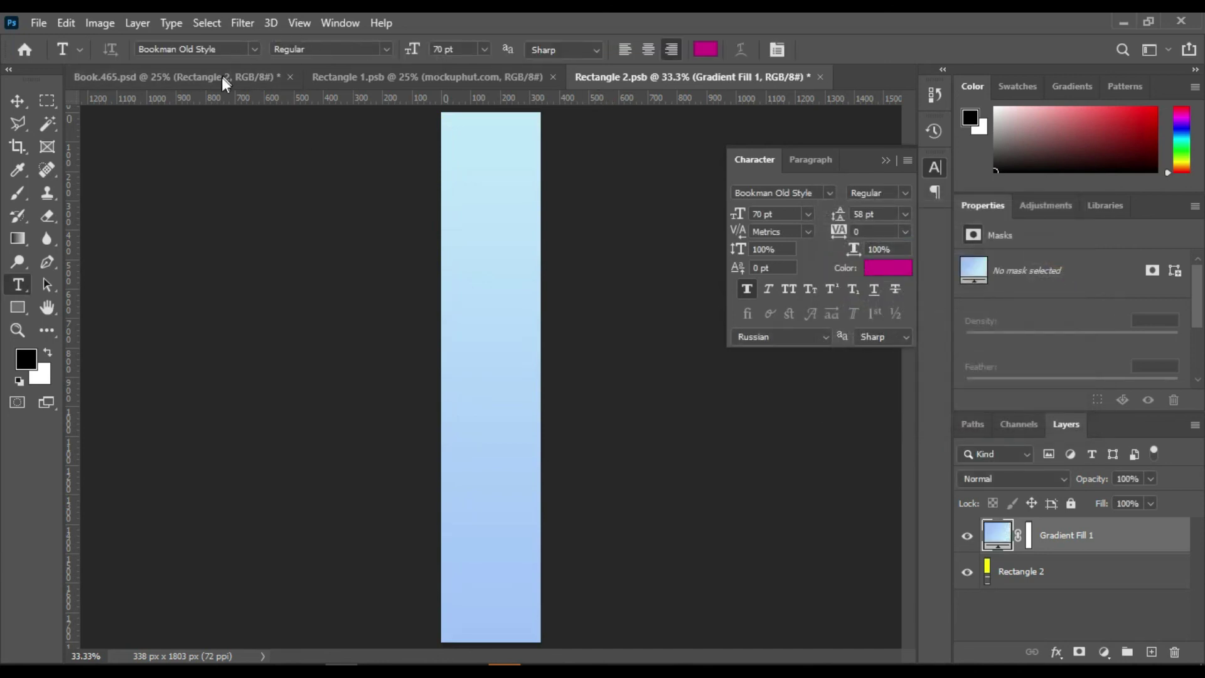
key(ctrl+Tab)
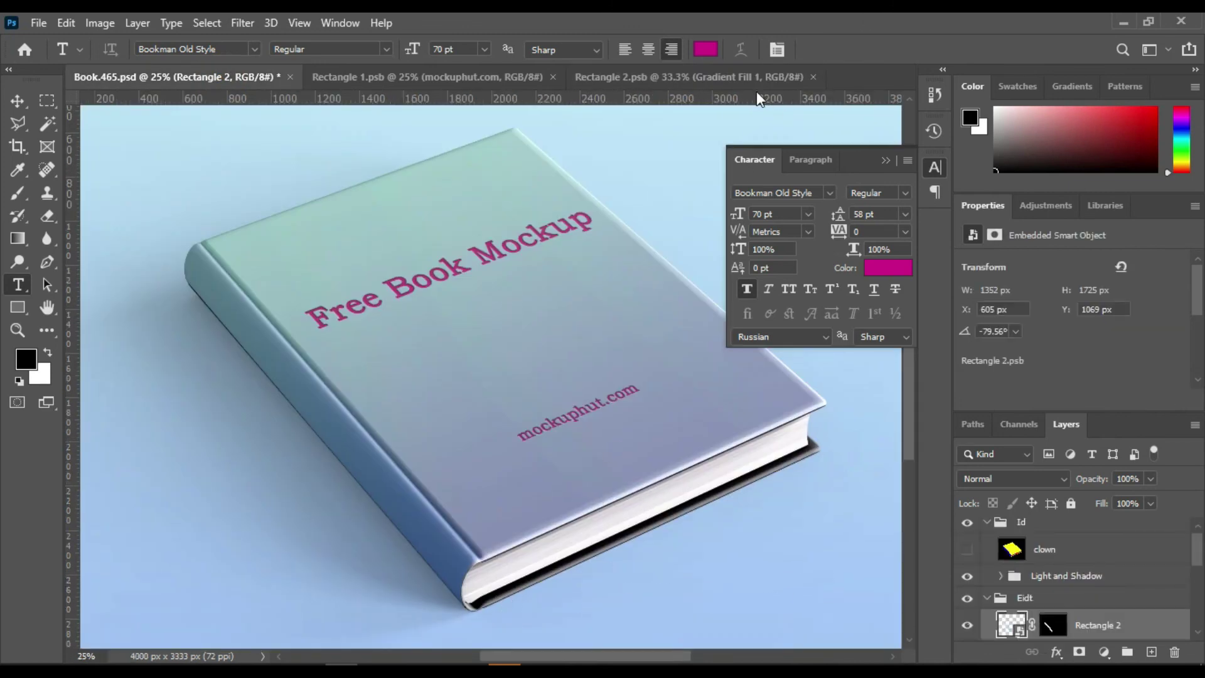
Type 'Free Book Mockup' as a new text line in the spine document
click(722, 76)
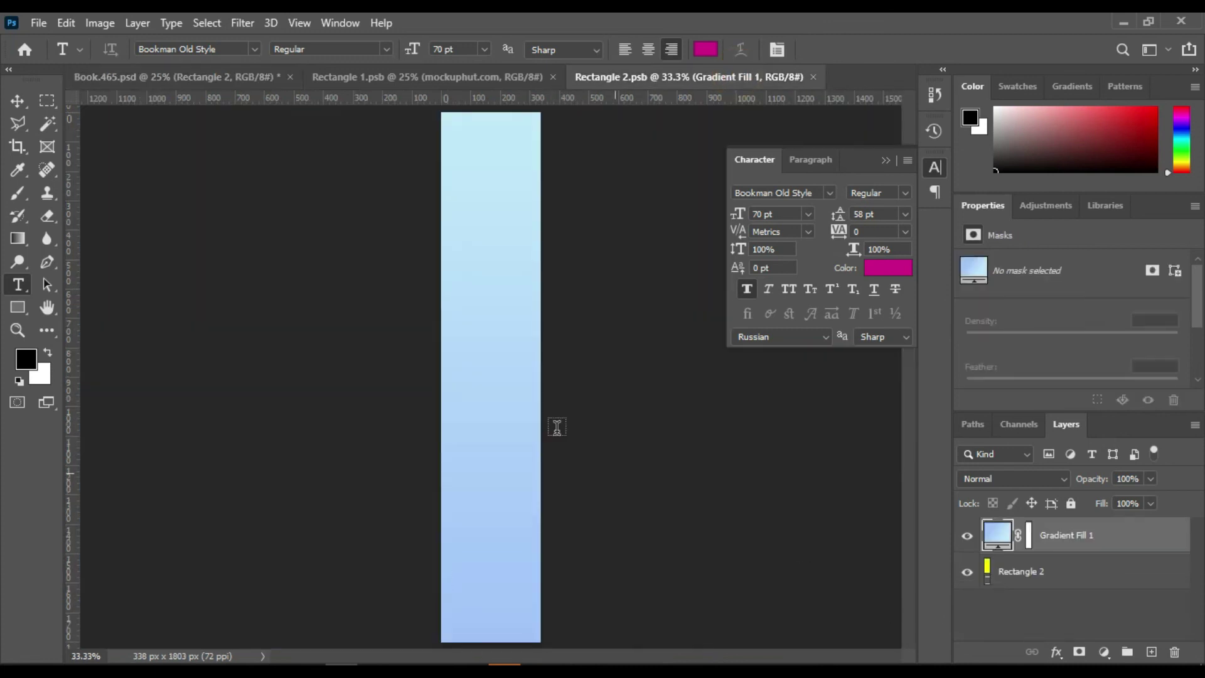
click(485, 342)
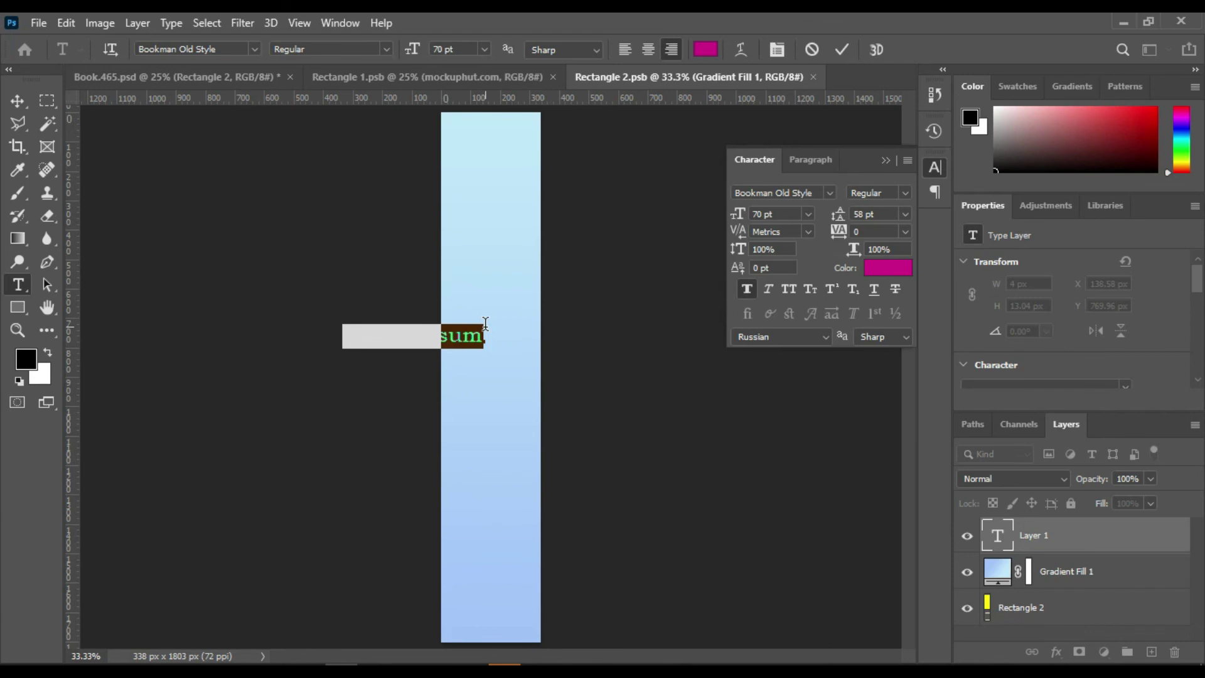
text(Free)
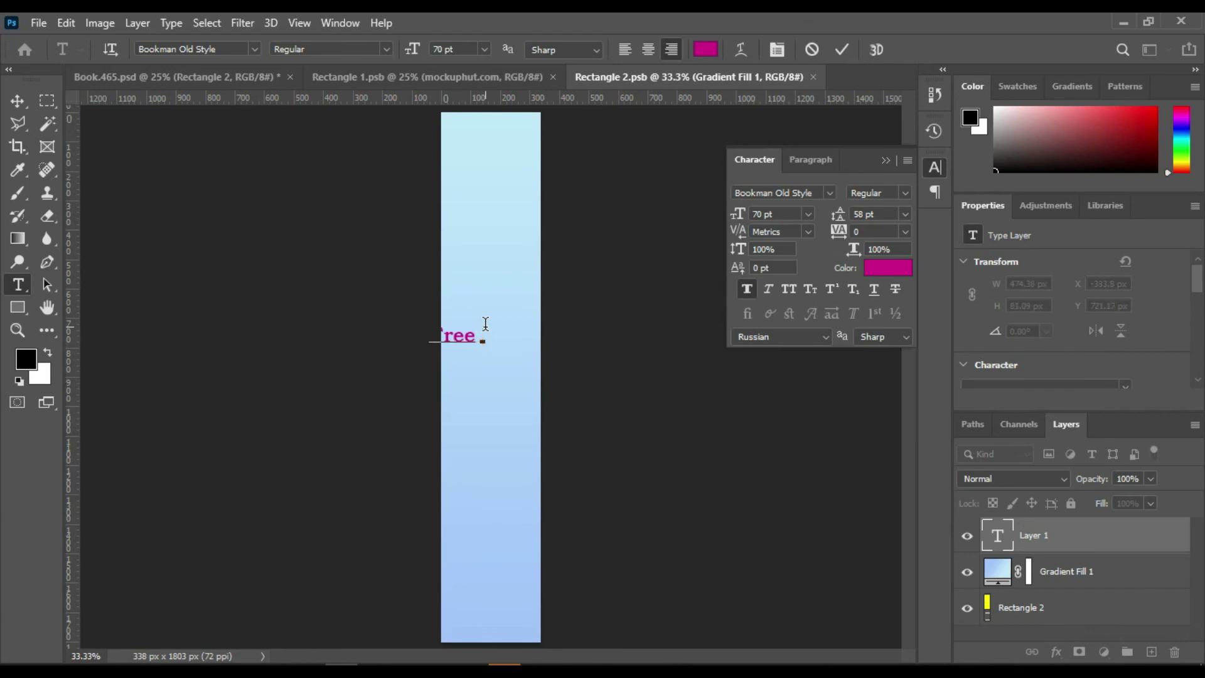
text( Book)
key(BackSpace)
key(BackSpace)
key(BackSpace)
text(ee )
text(Book Mockup)
Rotate the title -90° and move it onto the spine strip
ctrl+click(511, 334)
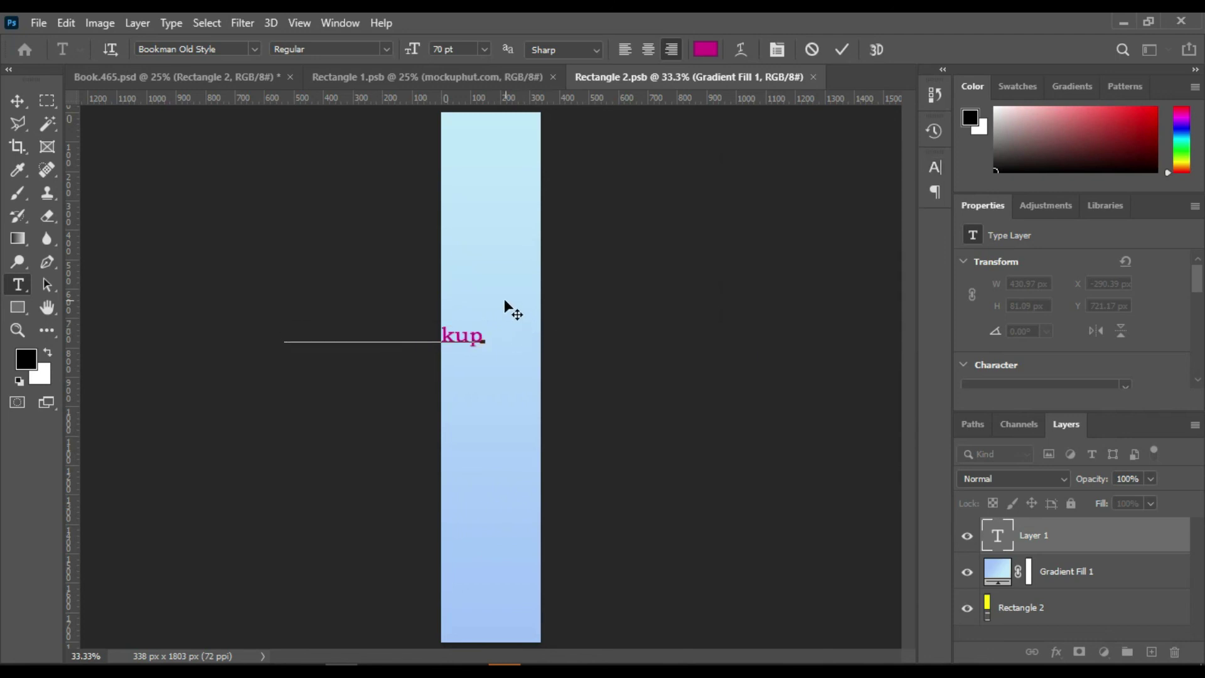
key(ctrl)
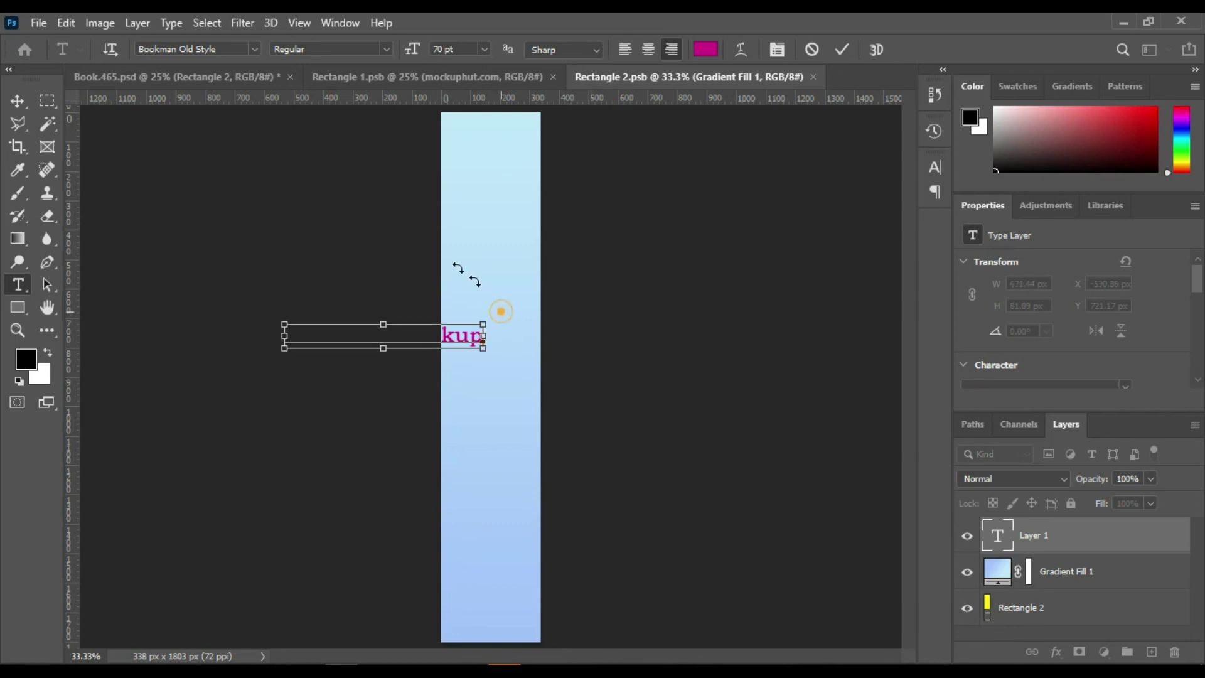
drag(467, 275, 364, 244)
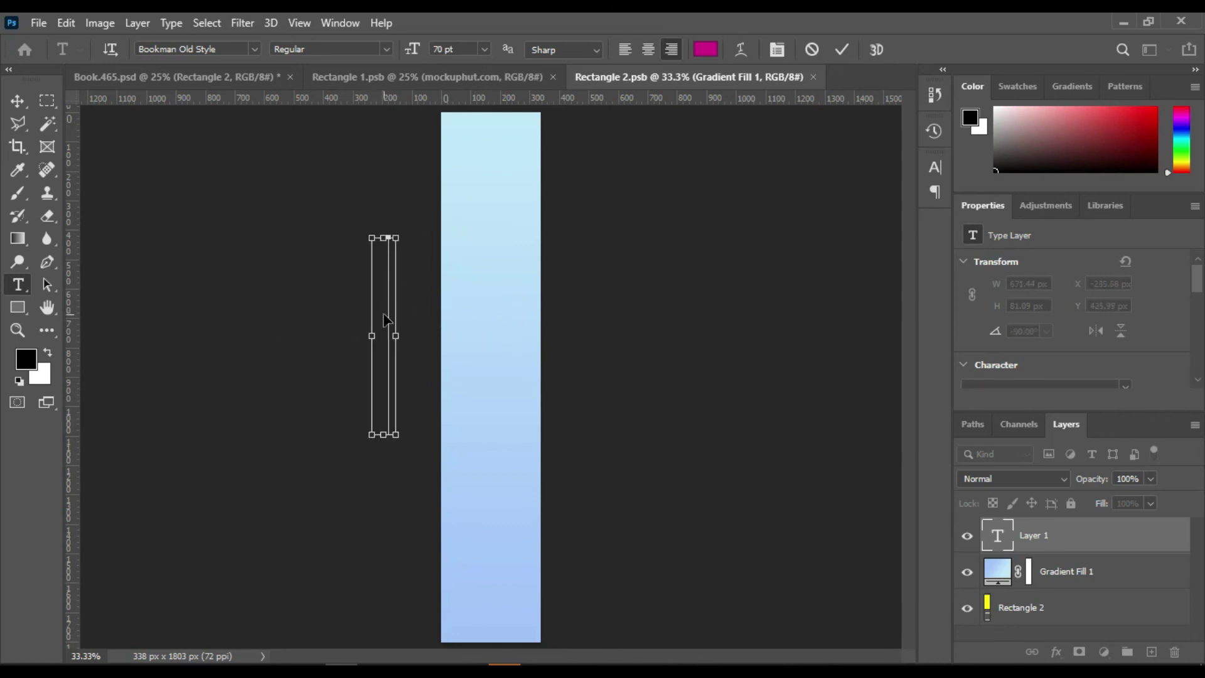
drag(386, 324, 473, 330)
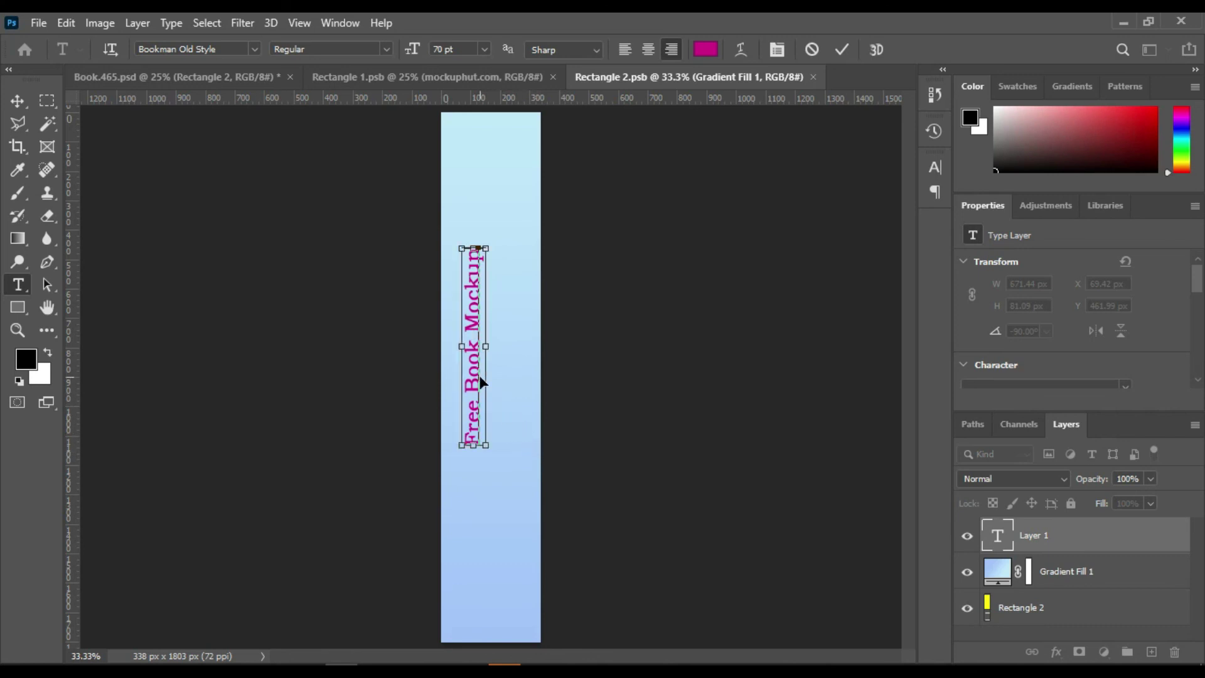
Duplicate the Free Book Mockup text layer and place the copy beside the original
click(1065, 543)
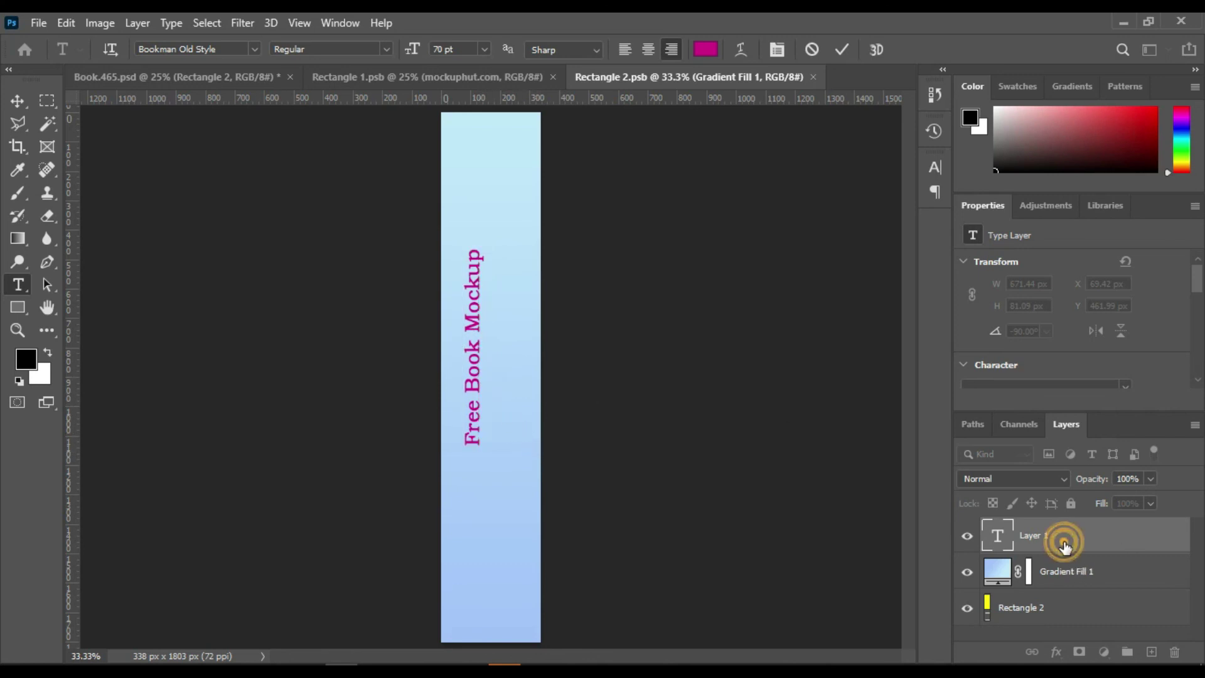
key(ctrl+j)
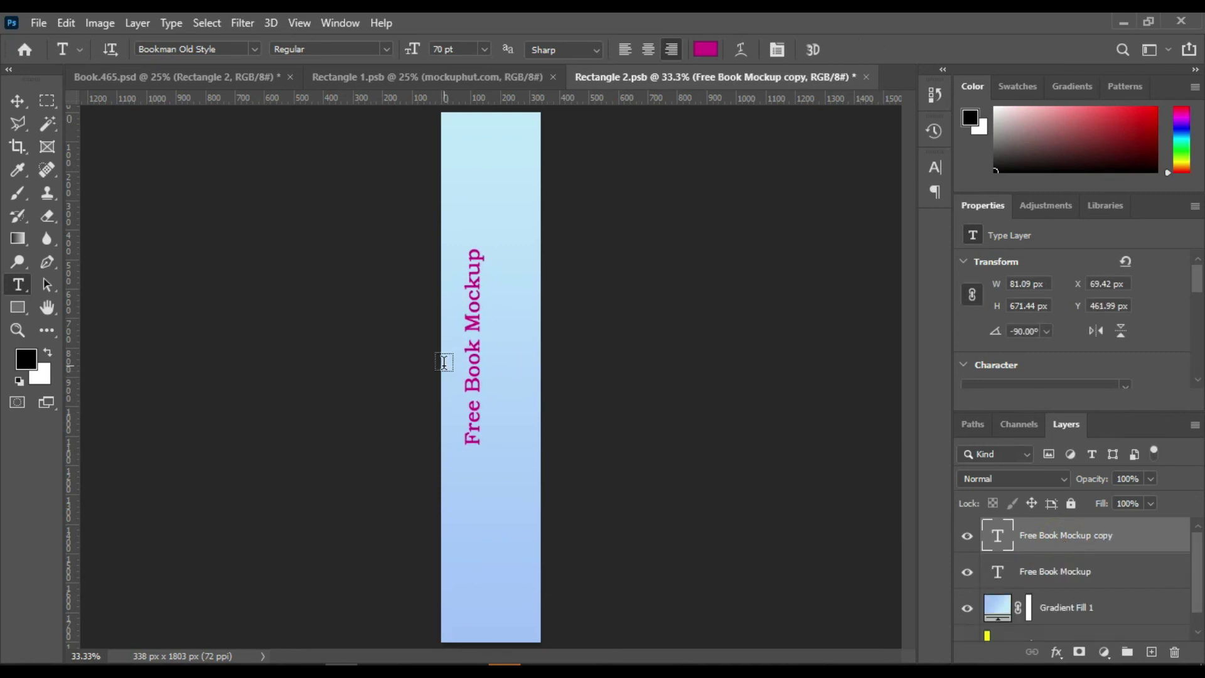
click(17, 101)
drag(475, 368, 507, 372)
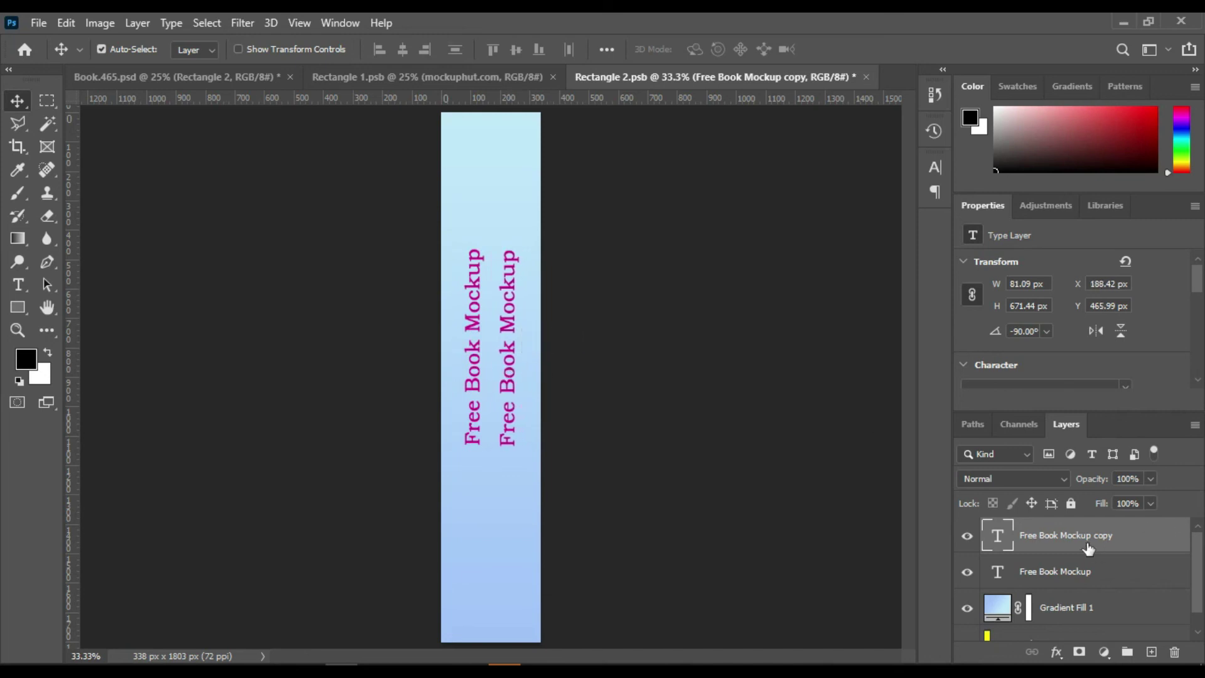
Retype the copy as 'Mockuphut.com' and nudge it slightly down
double_click(998, 537)
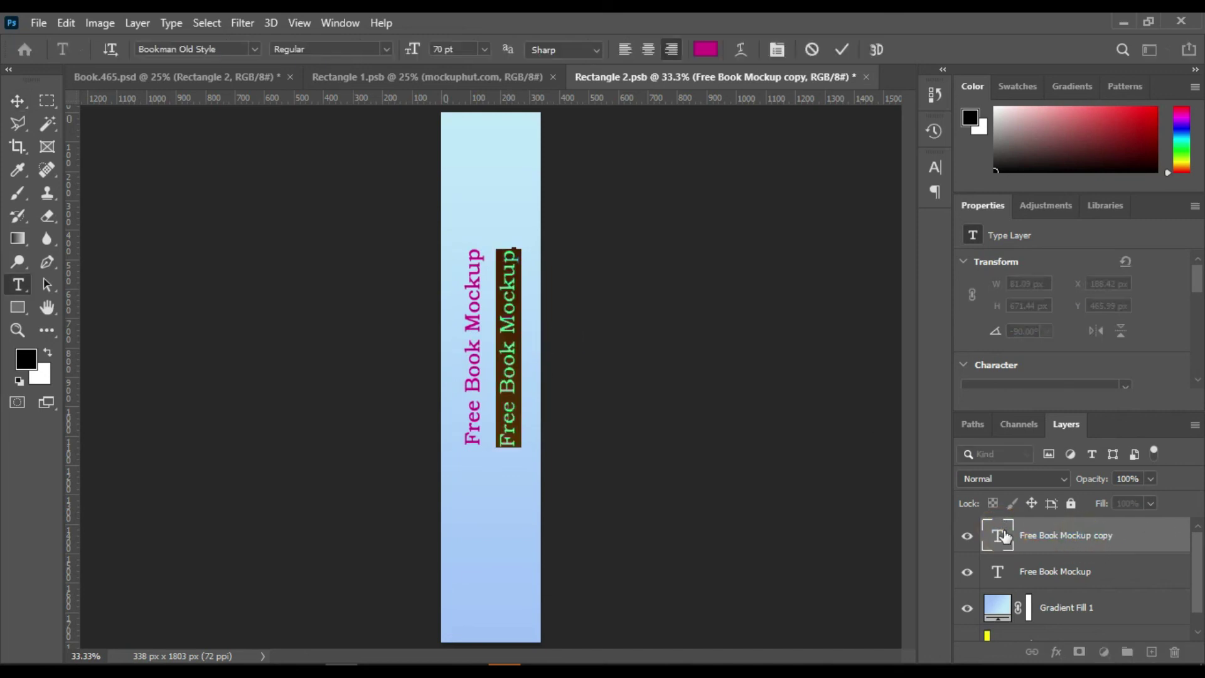
text(Mockup)
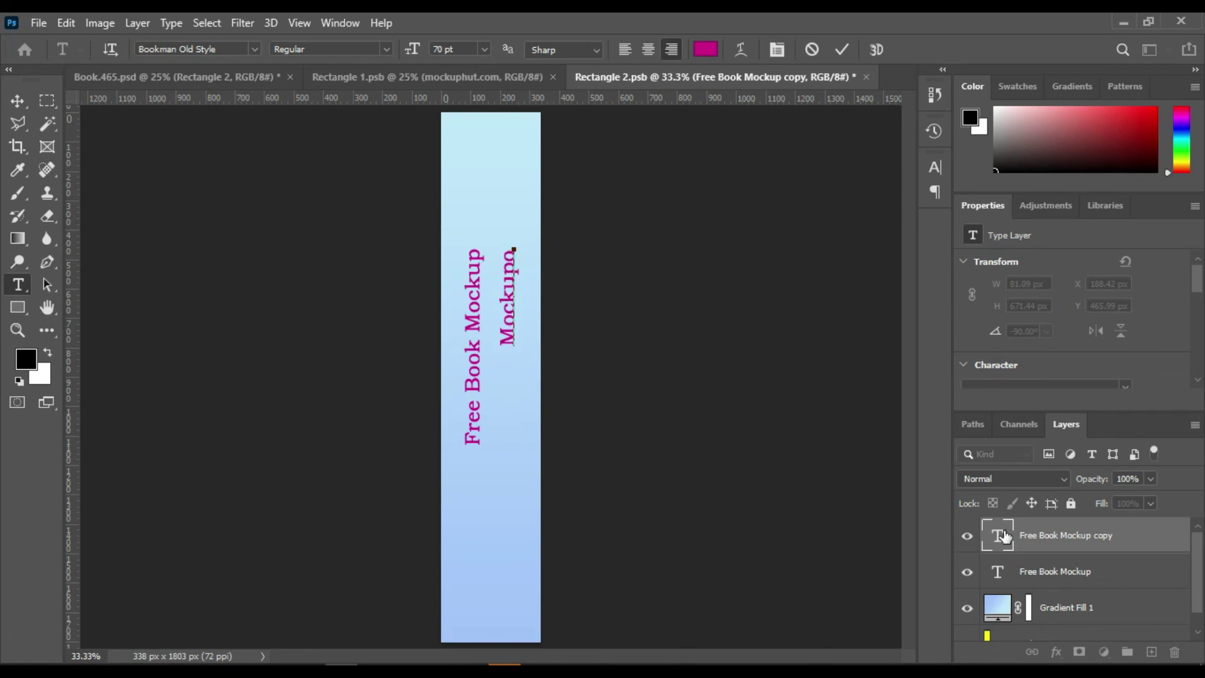
key(BackSpace)
key(BackSpace)
text(phut)
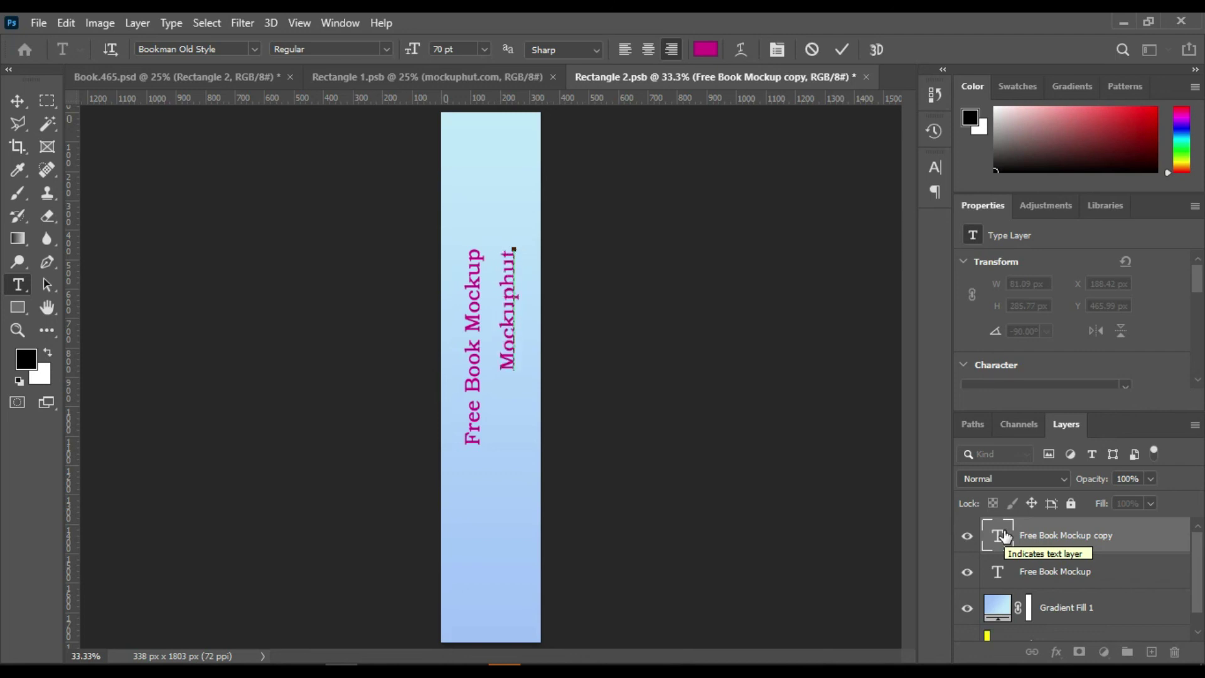
text(.com)
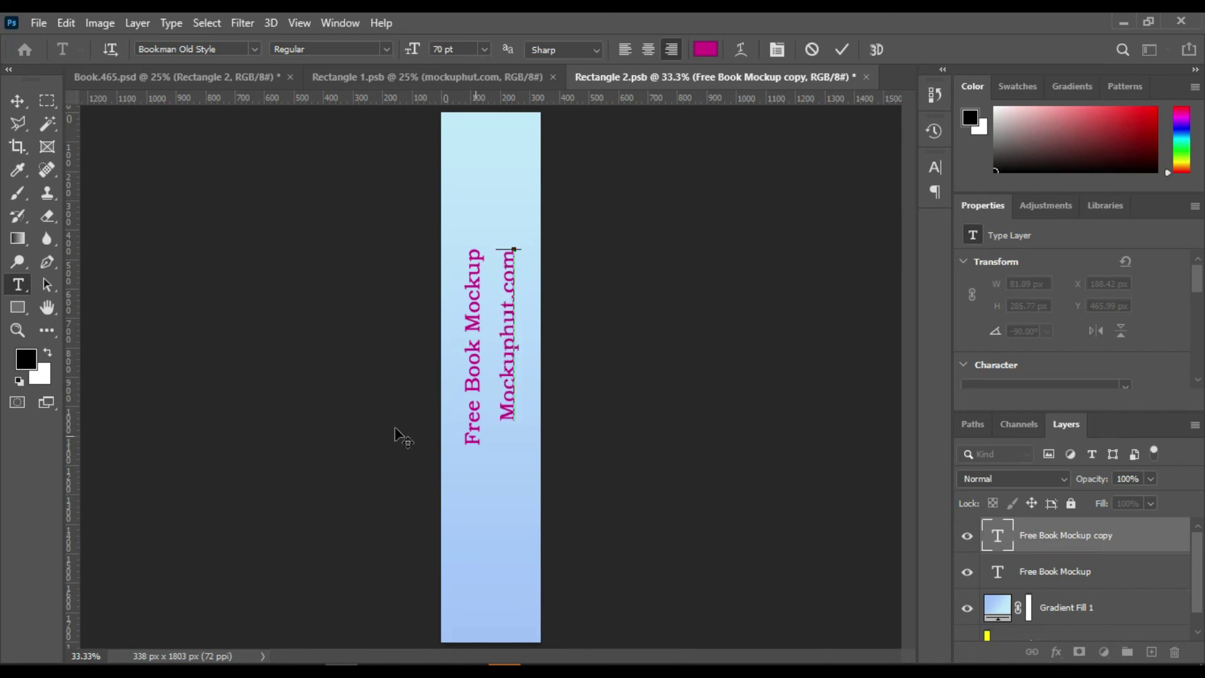
drag(524, 438, 525, 444)
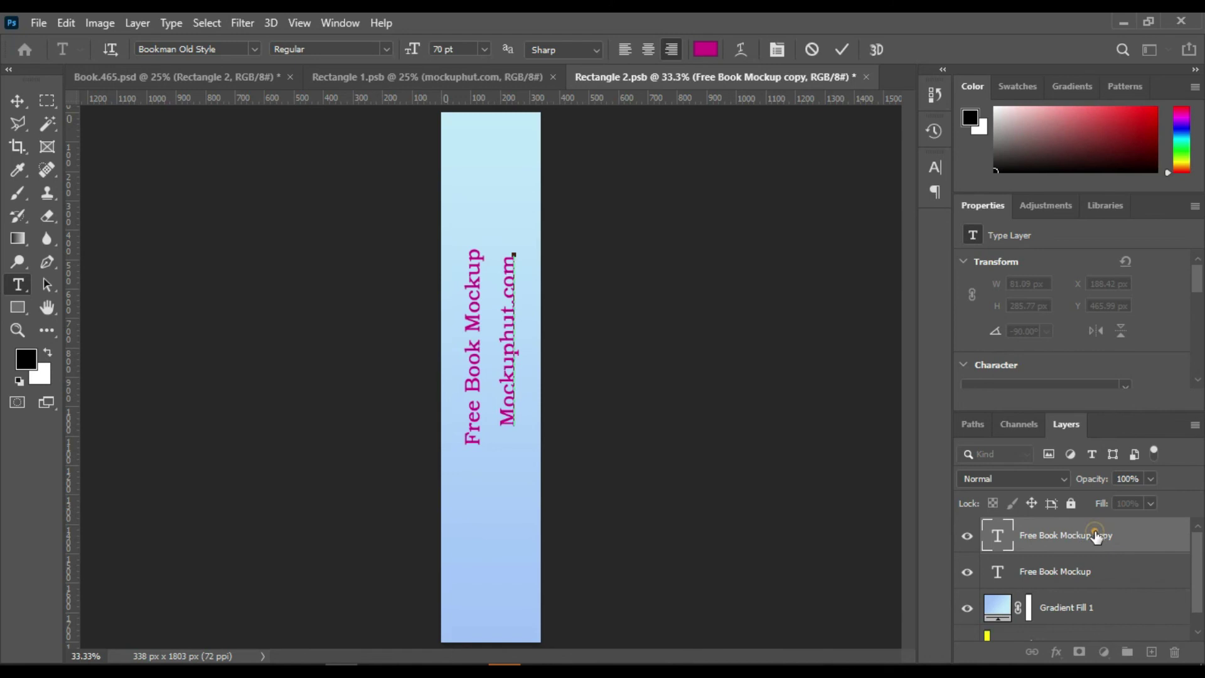
key(v)
click(1111, 571)
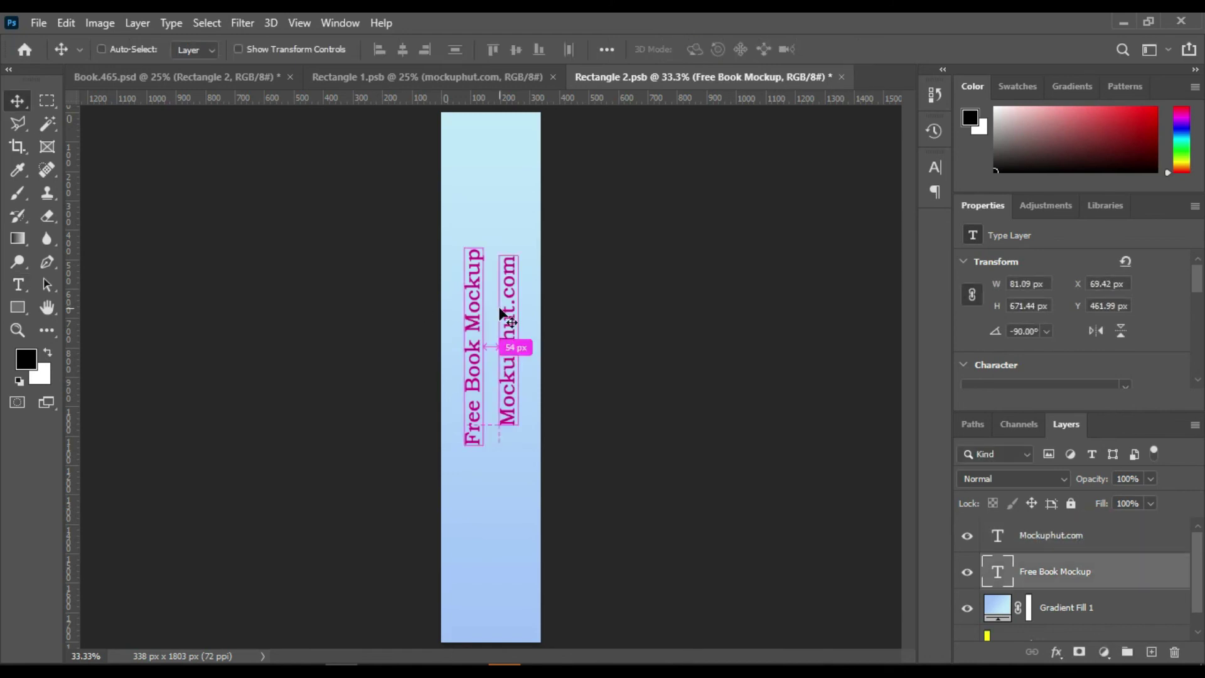
Save the spine file and return to Book.465.psd
key(ctrl+s)
click(100, 49)
click(165, 75)
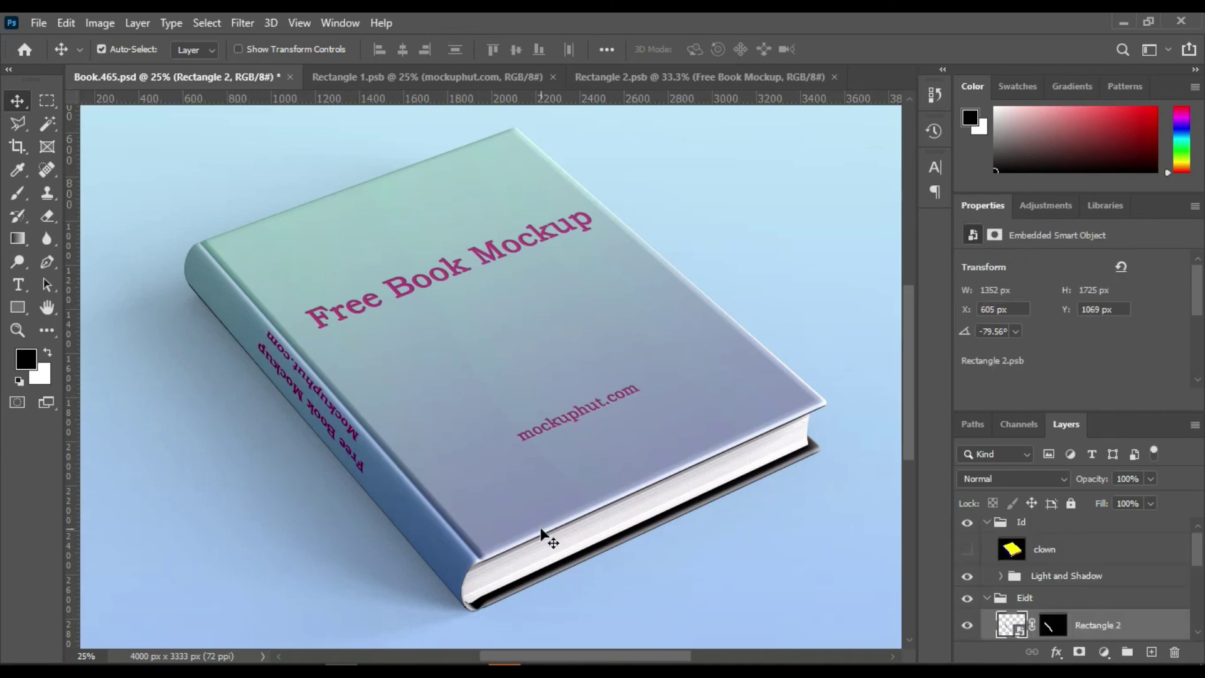
Rotate both spine text lines 180° in Rectangle 2.psb, save, and return to the mockup
click(718, 78)
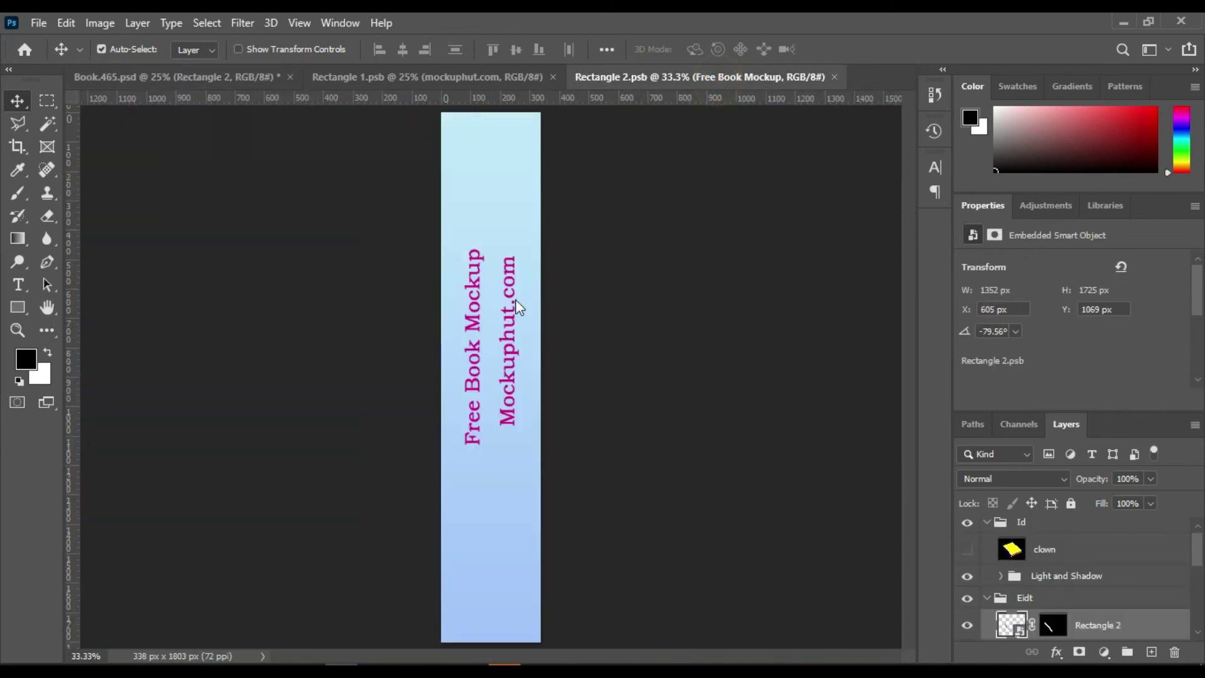
key(ctrl+t)
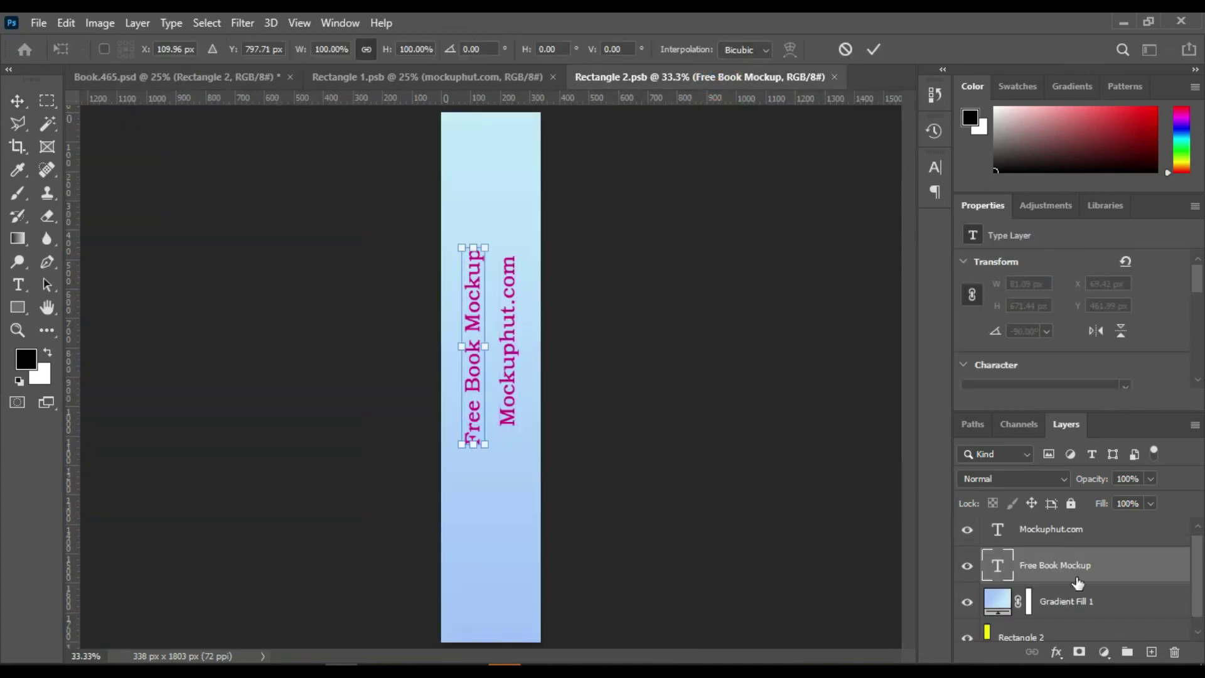
ctrl+click(1075, 541)
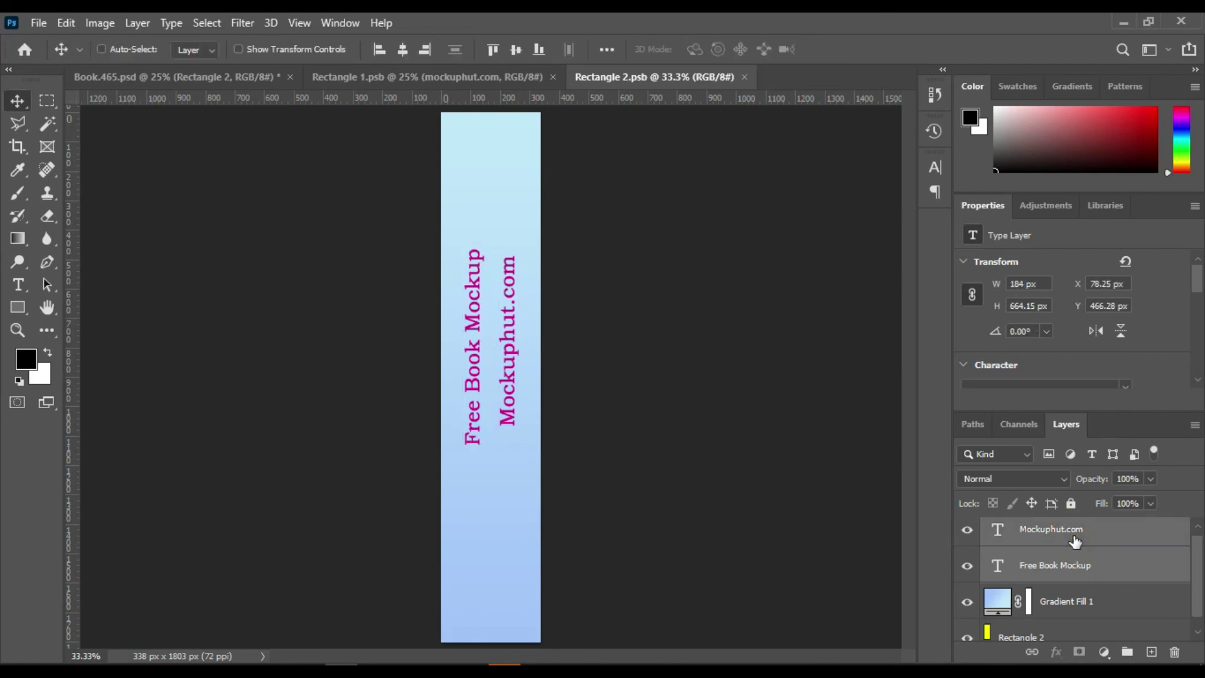
key(ctrl+t)
drag(526, 238, 440, 521)
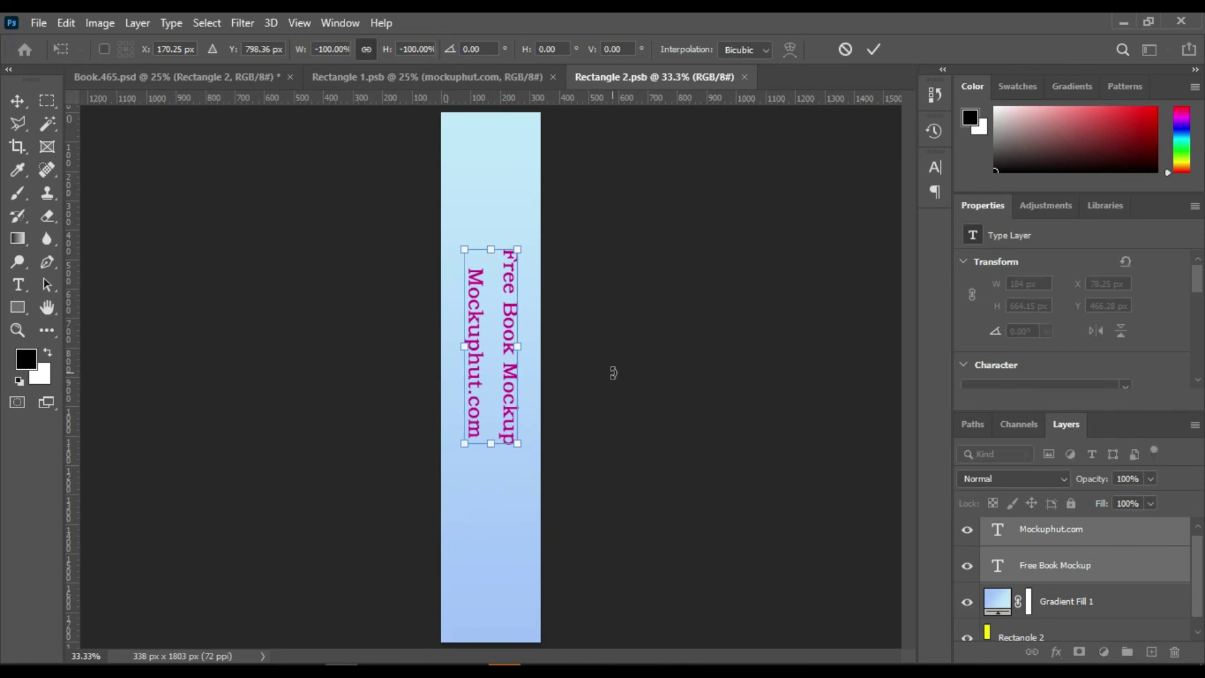
text(170)
key(Return)
key(ctrl)
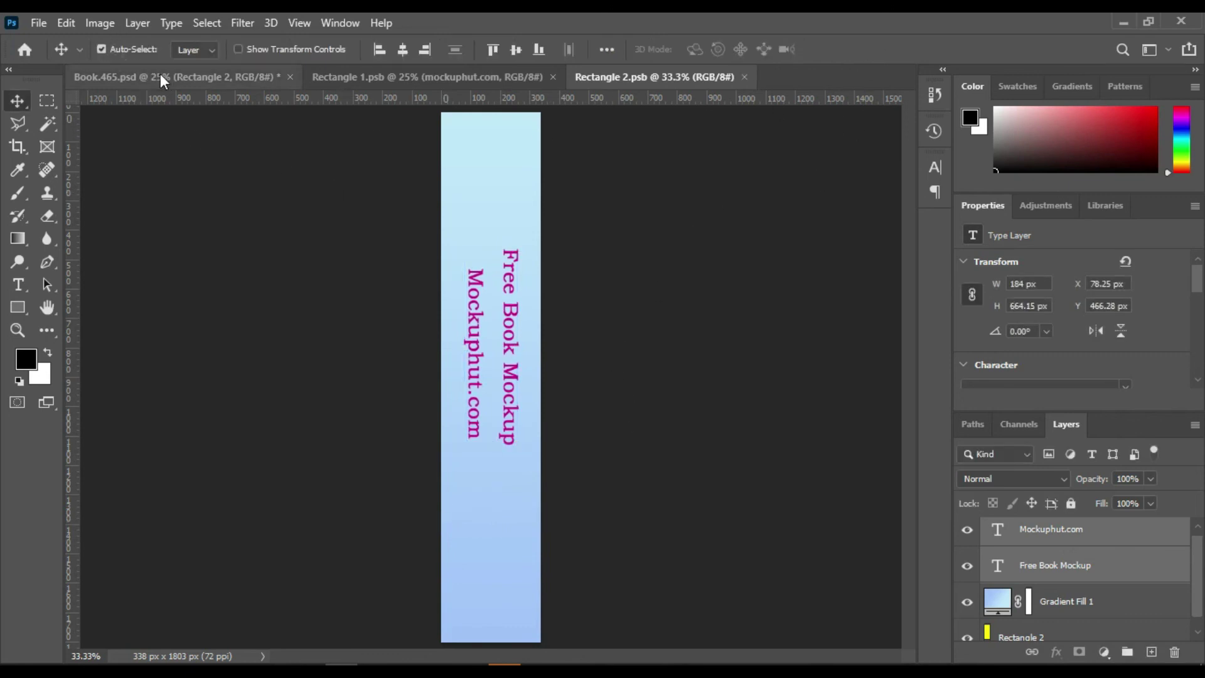
click(154, 77)
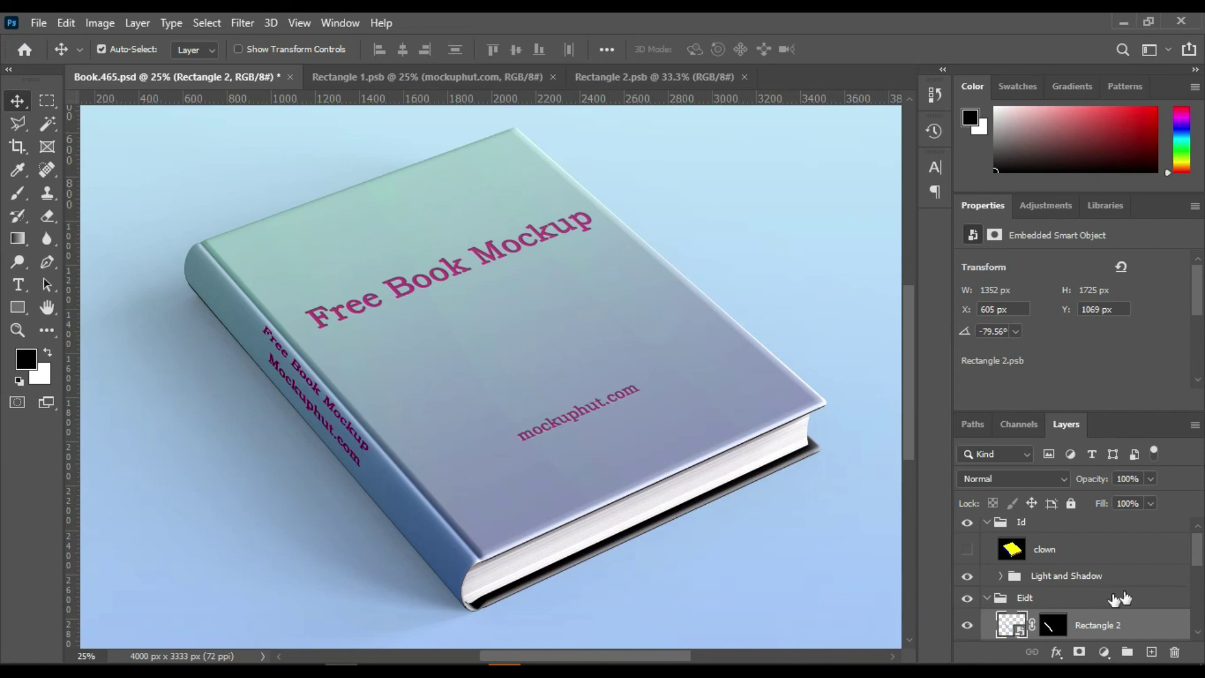
Add a light-blue Gradient Fill 2 masked to the page edges, placed below Rectangle 1
scroll(1124, 599, down, 2)
scroll(1051, 612, down, 1)
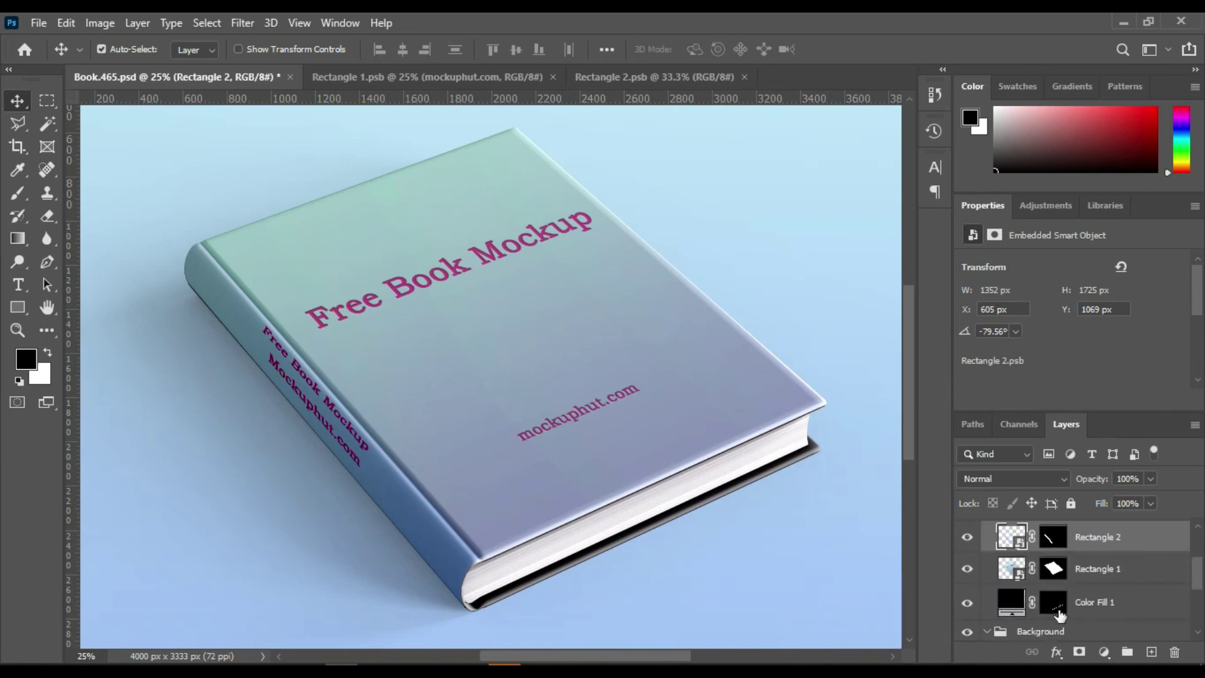
ctrl+click(1054, 605)
click(1104, 653)
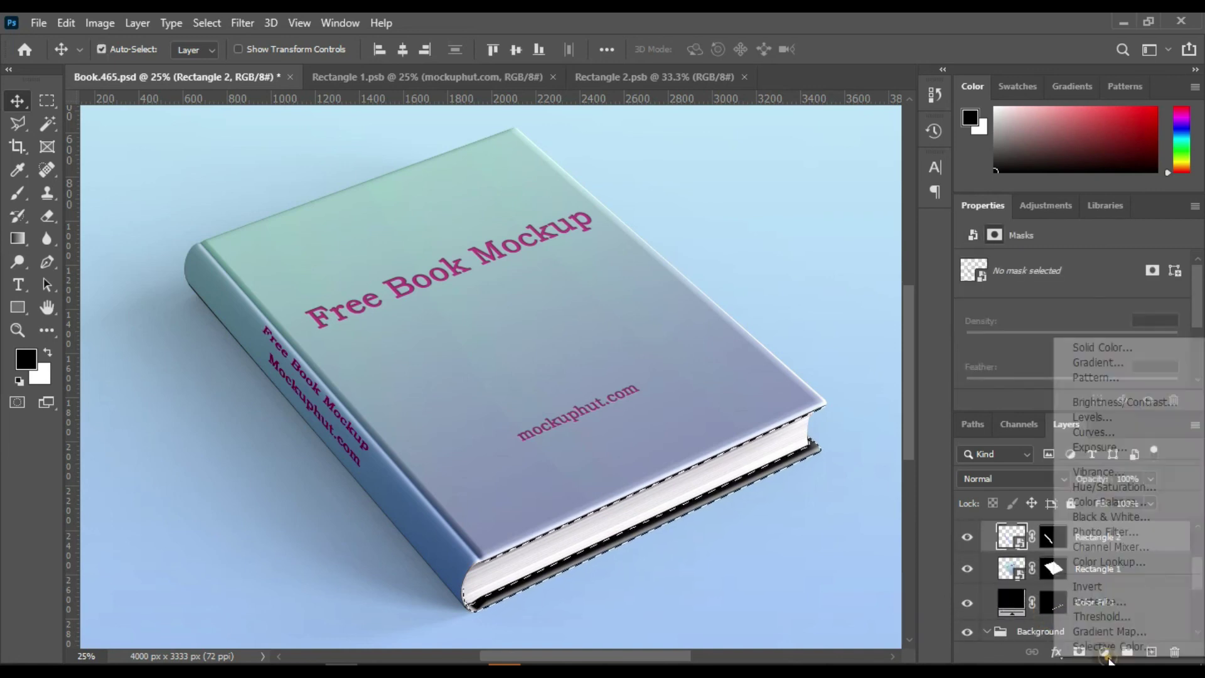
click(1109, 364)
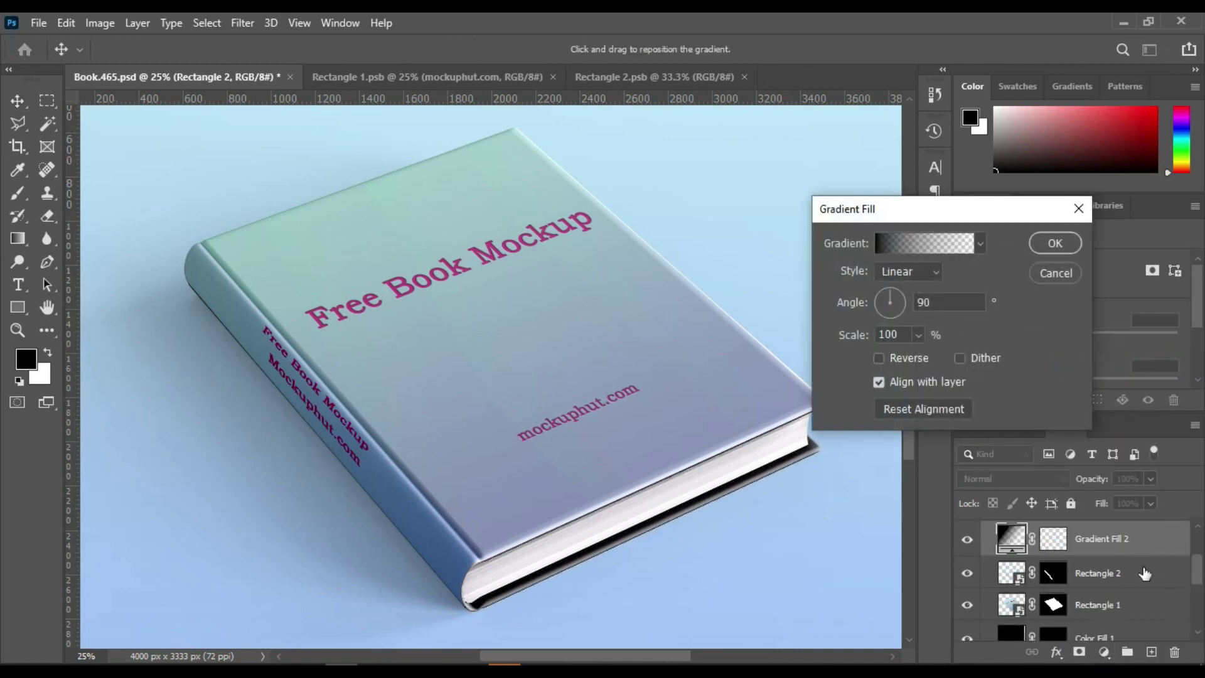
click(978, 243)
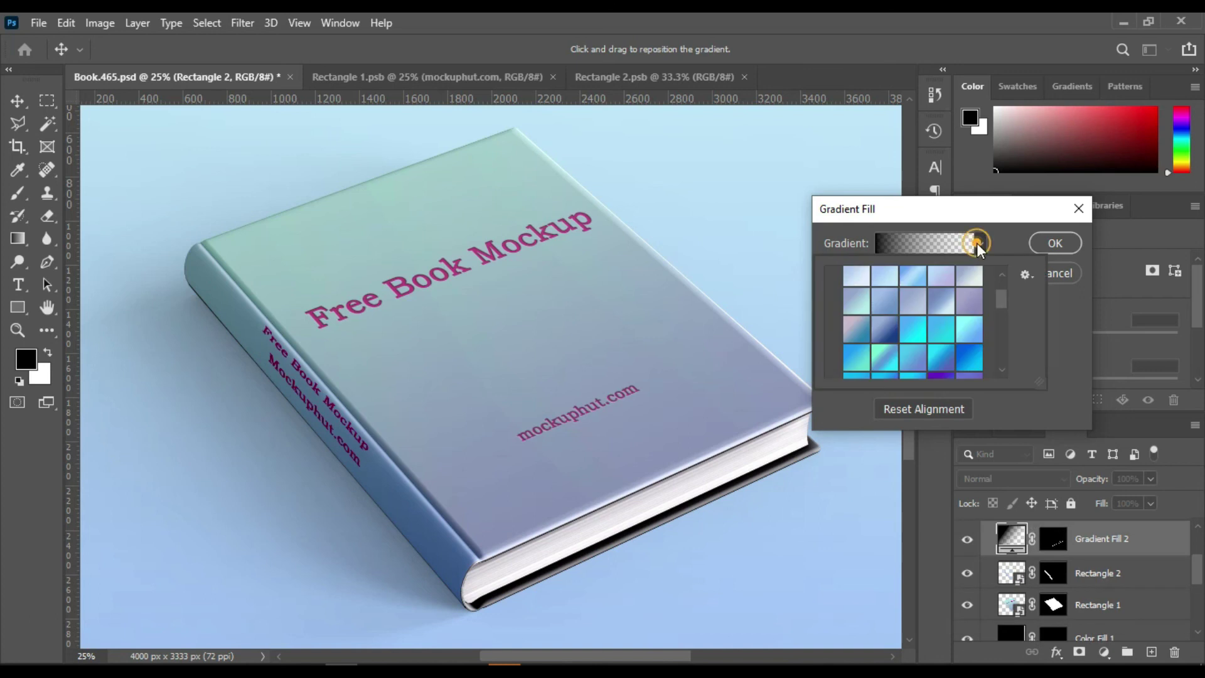
click(885, 275)
click(1054, 246)
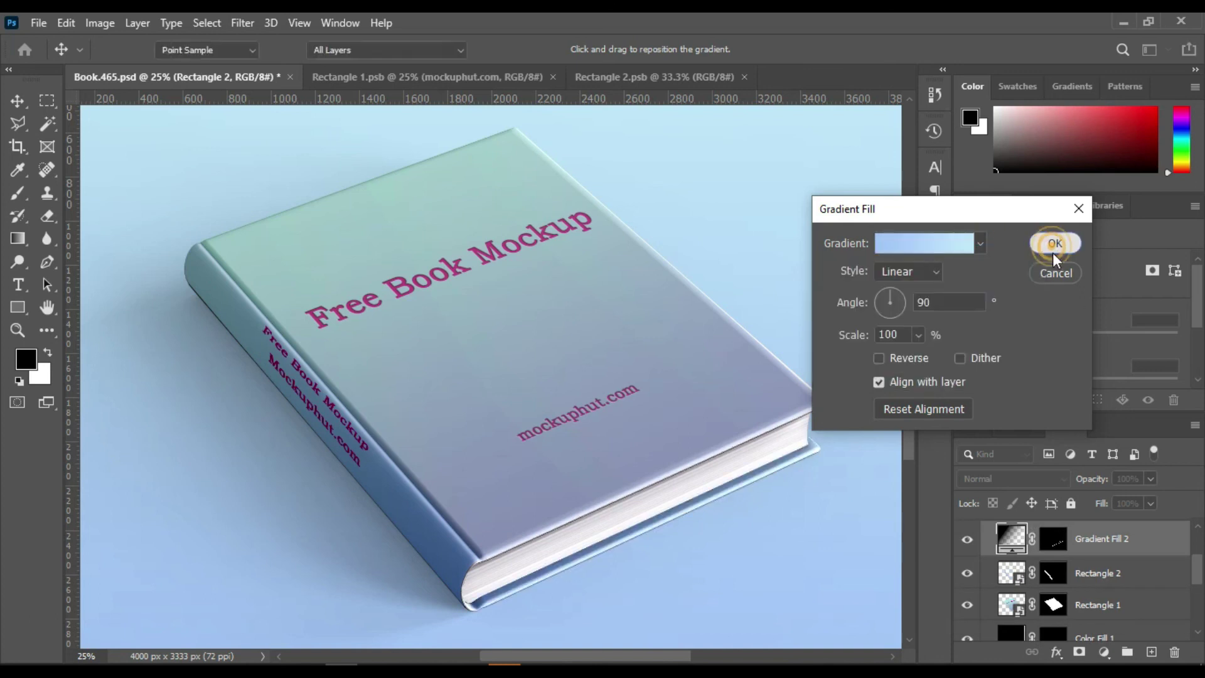
drag(1135, 547, 1125, 624)
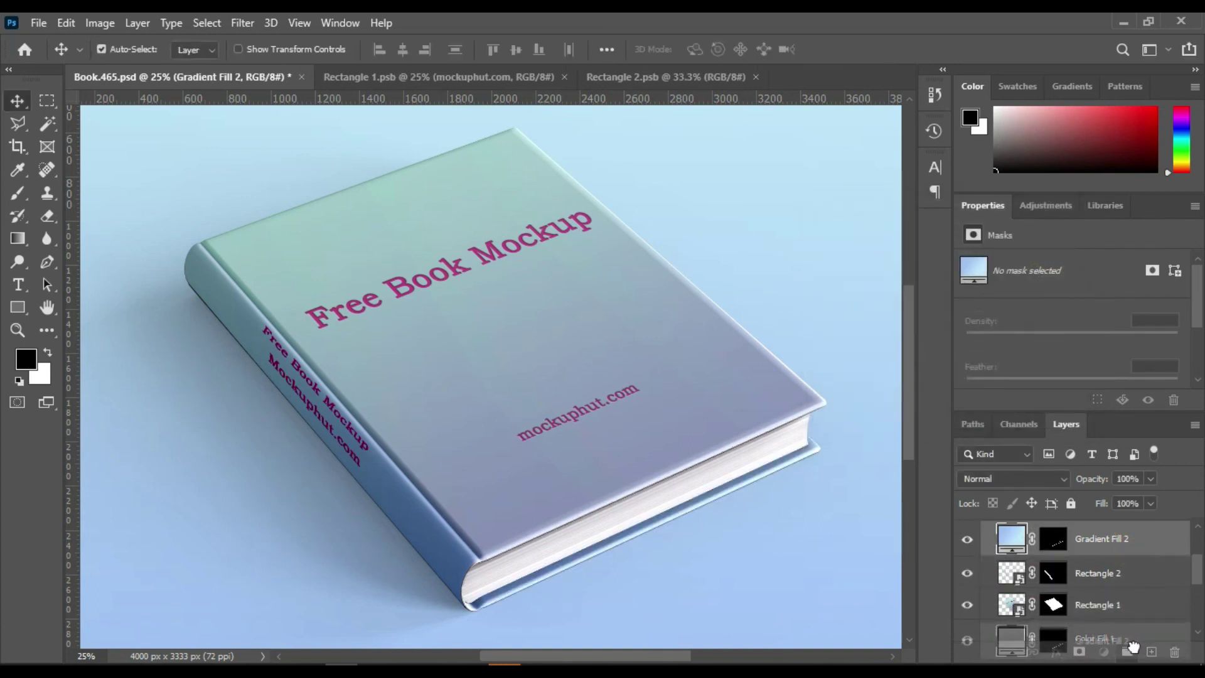
Group Color Fill 1 and Gradient Fill 2 into a group named 'Book Color'
scroll(1124, 608, down, 3)
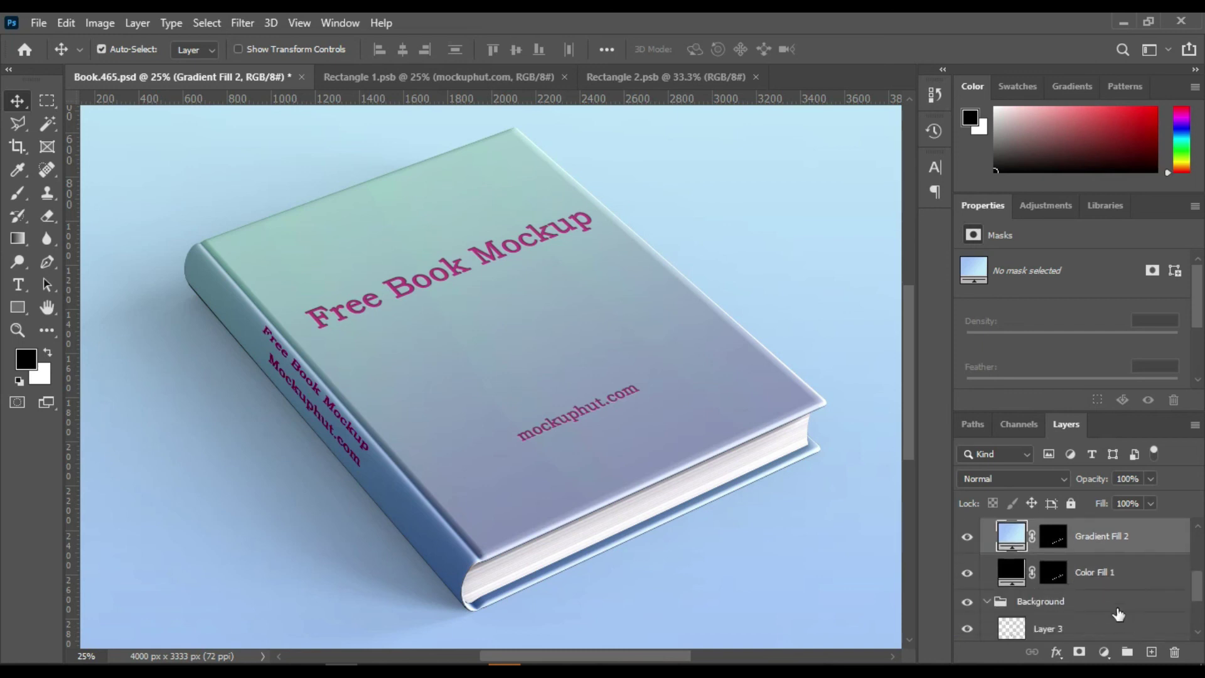
scroll(1123, 609, up, 1)
click(1134, 599)
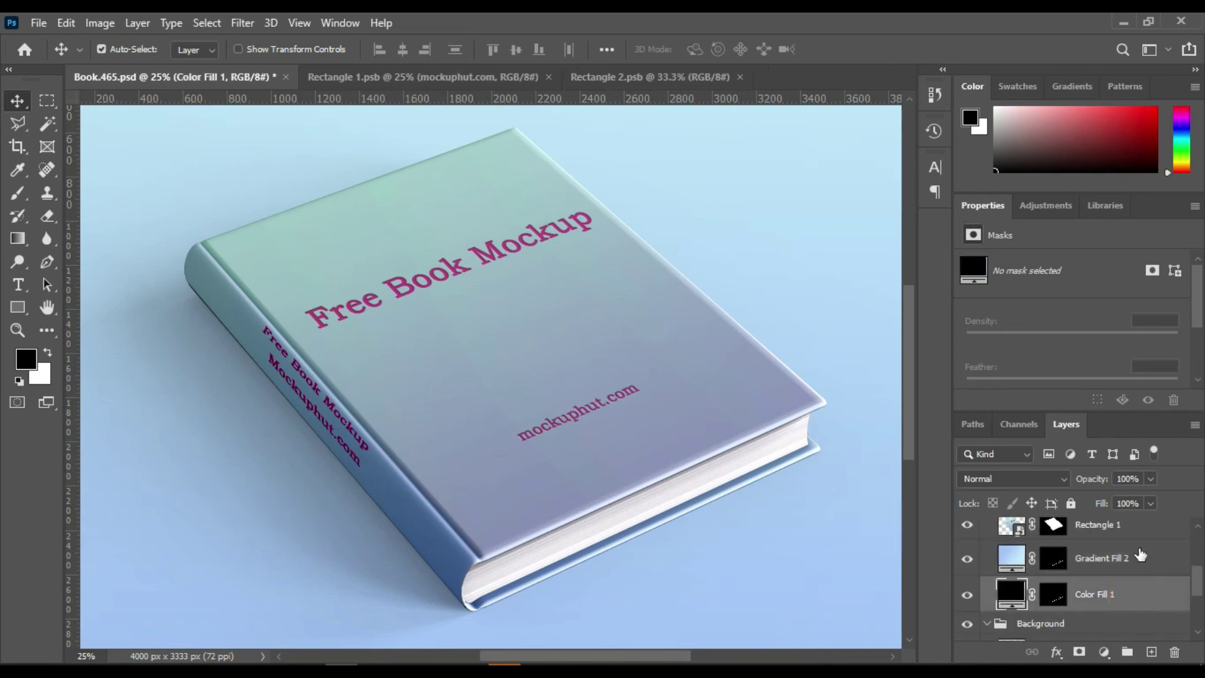
shift+click(1137, 552)
key(ctrl+g)
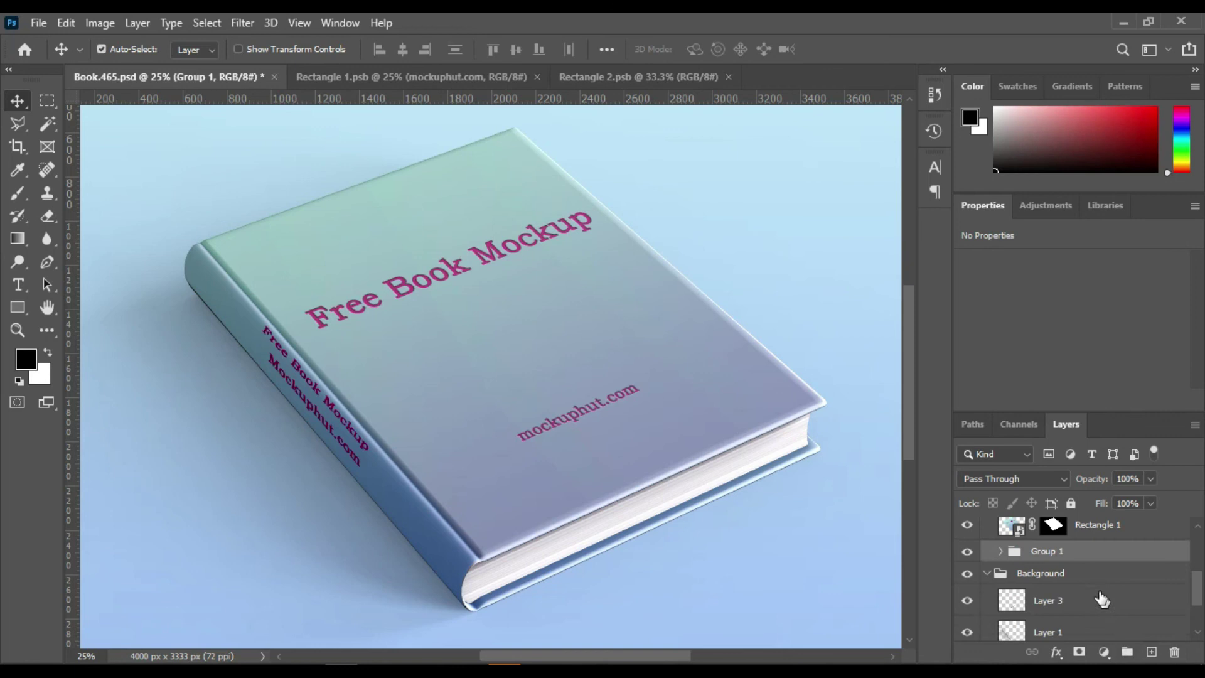
double_click(1045, 550)
text(Book Color)
key(Return)
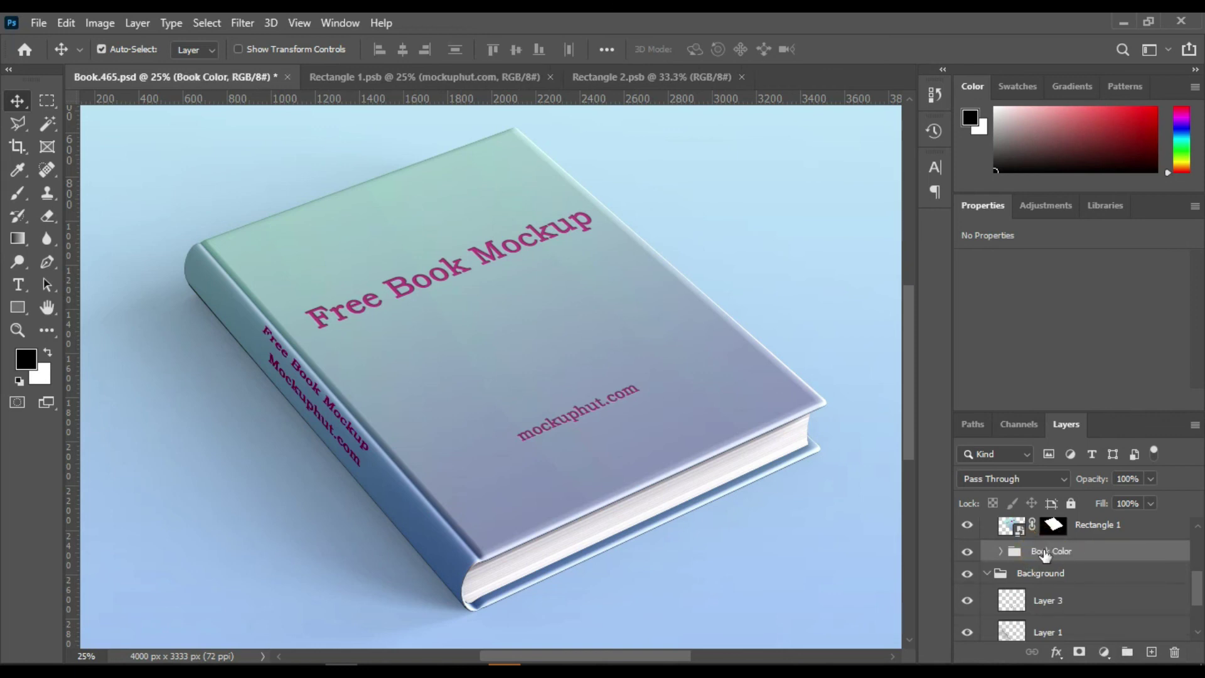
Rename Rectangle 2 to 'Side' and Rectangle 1 to 'Cover'
scroll(1123, 569, up, 2)
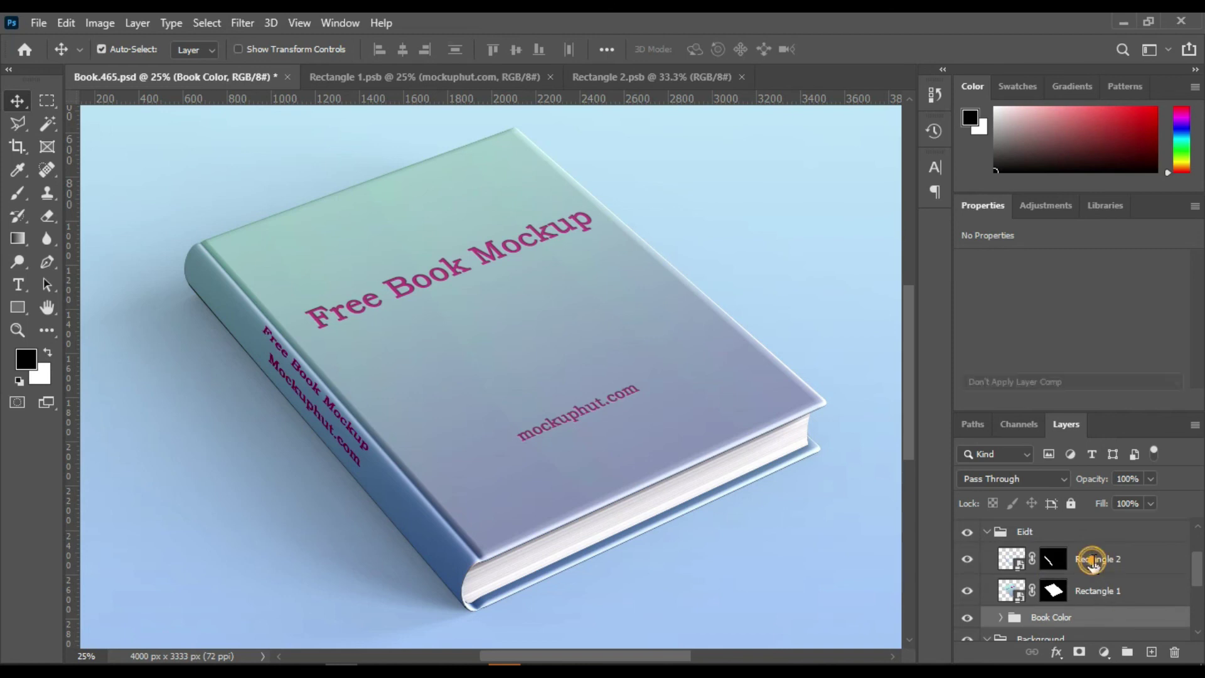
double_click(1097, 559)
text(S)
key(Return)
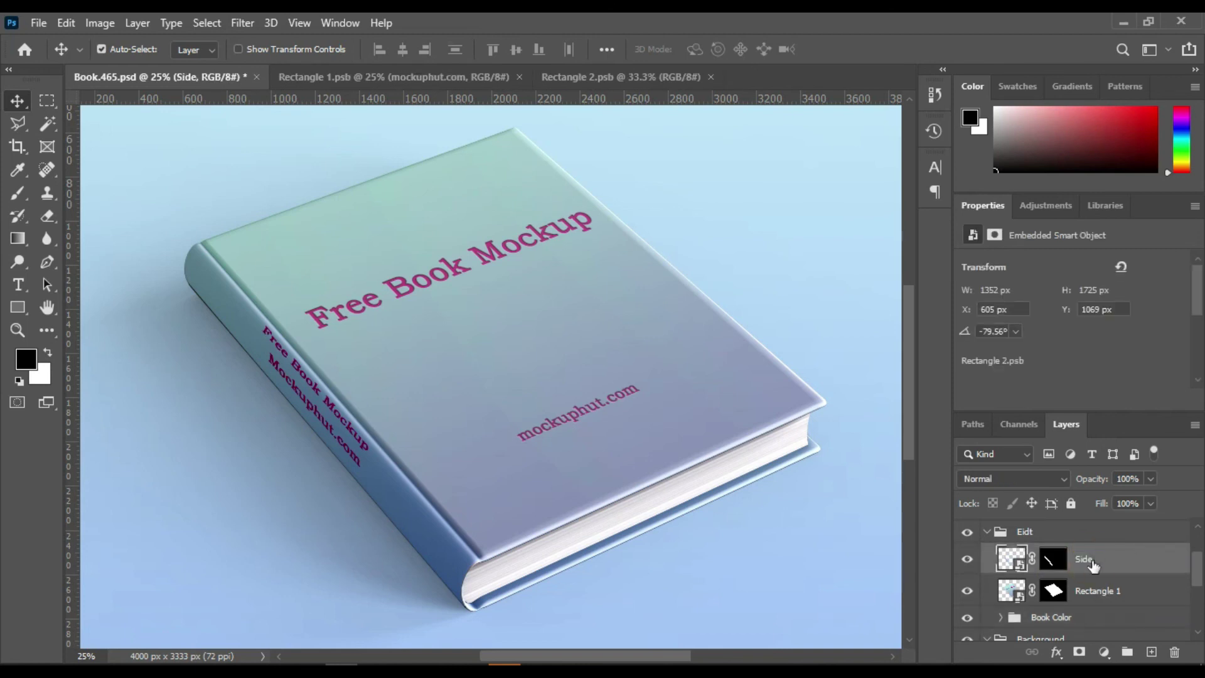
double_click(1096, 591)
text(Cover)
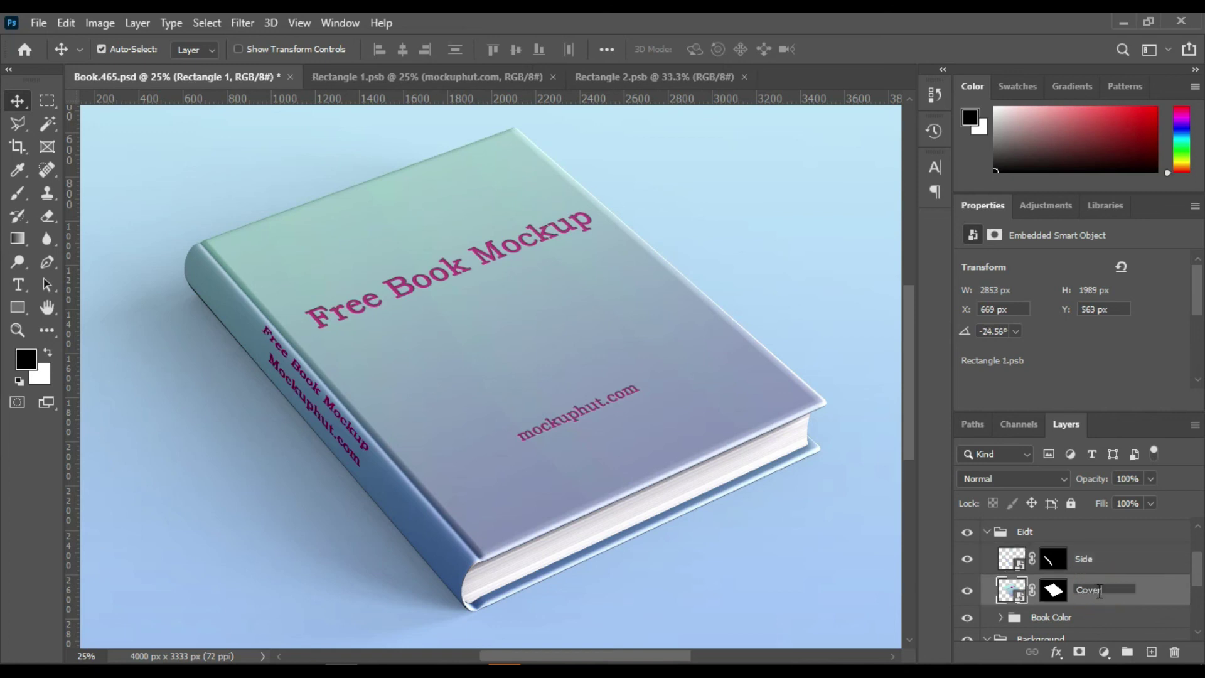
key(Return)
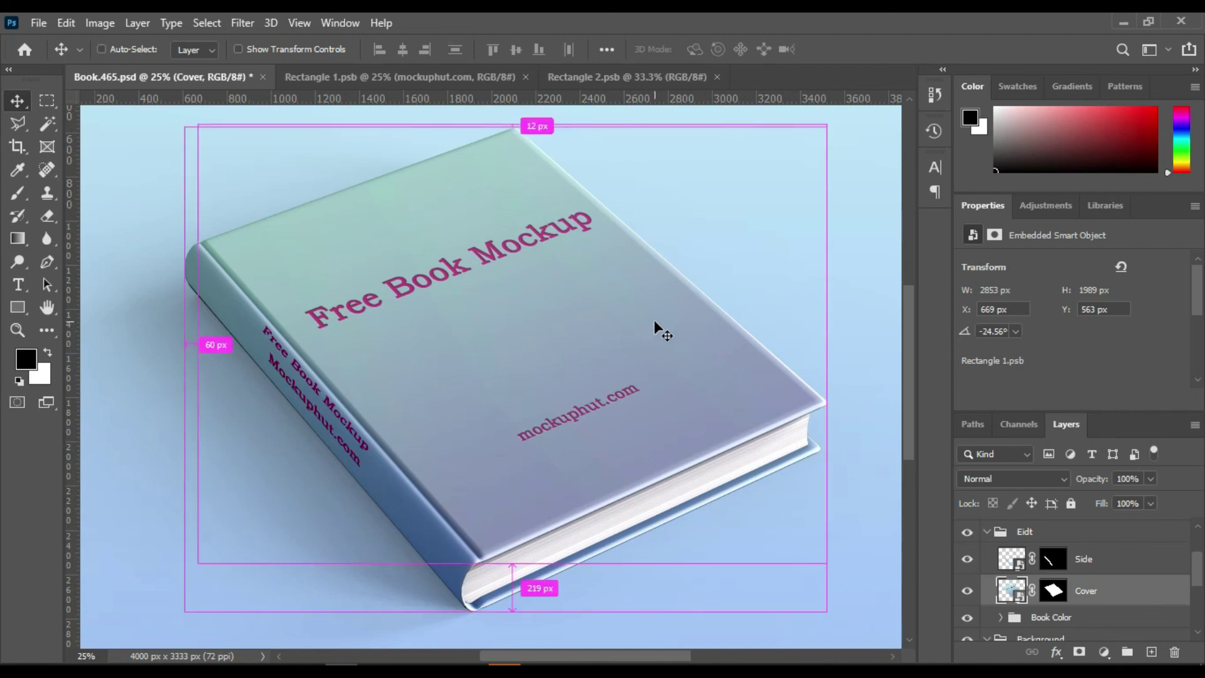
Zoom out on the mockup and collapse the Background and Eidt groups
key(ctrl+minus)
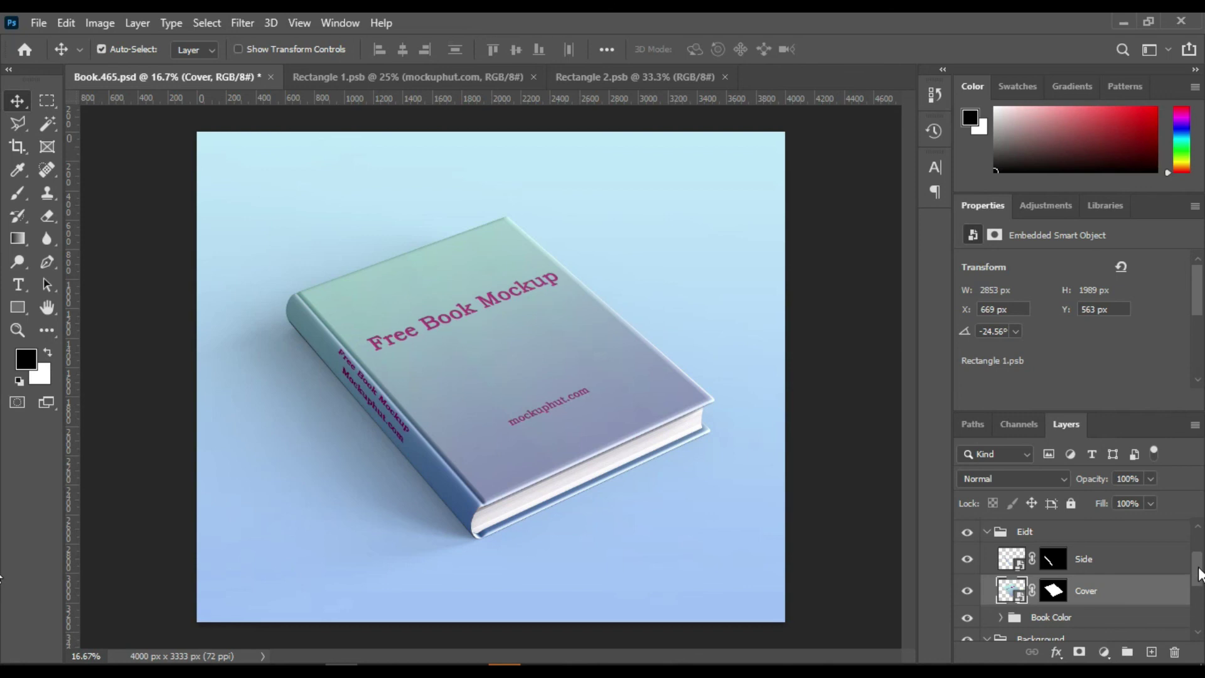
scroll(1198, 572, down, 3)
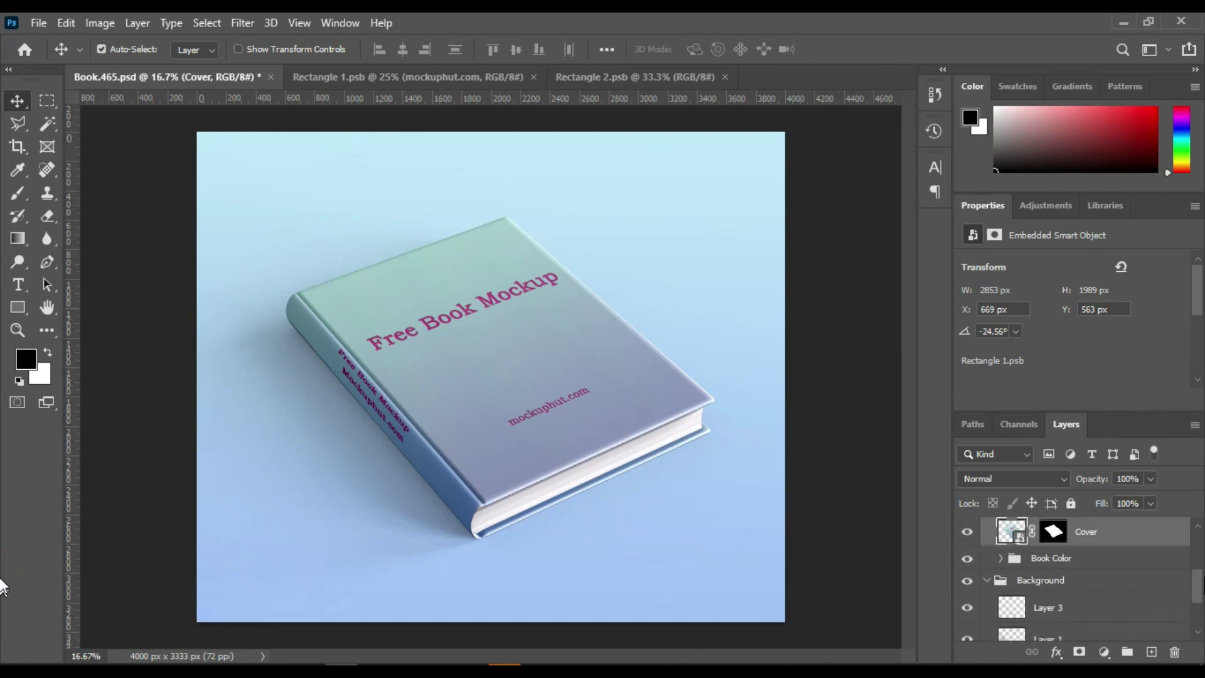
click(987, 624)
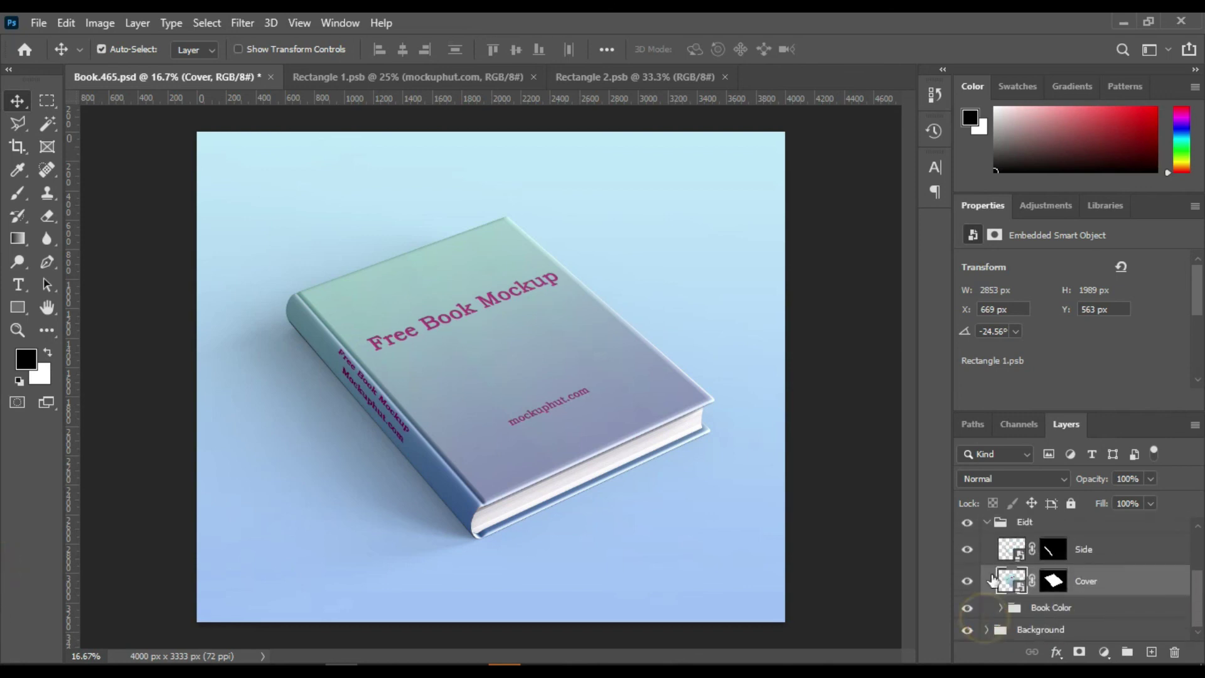
click(987, 523)
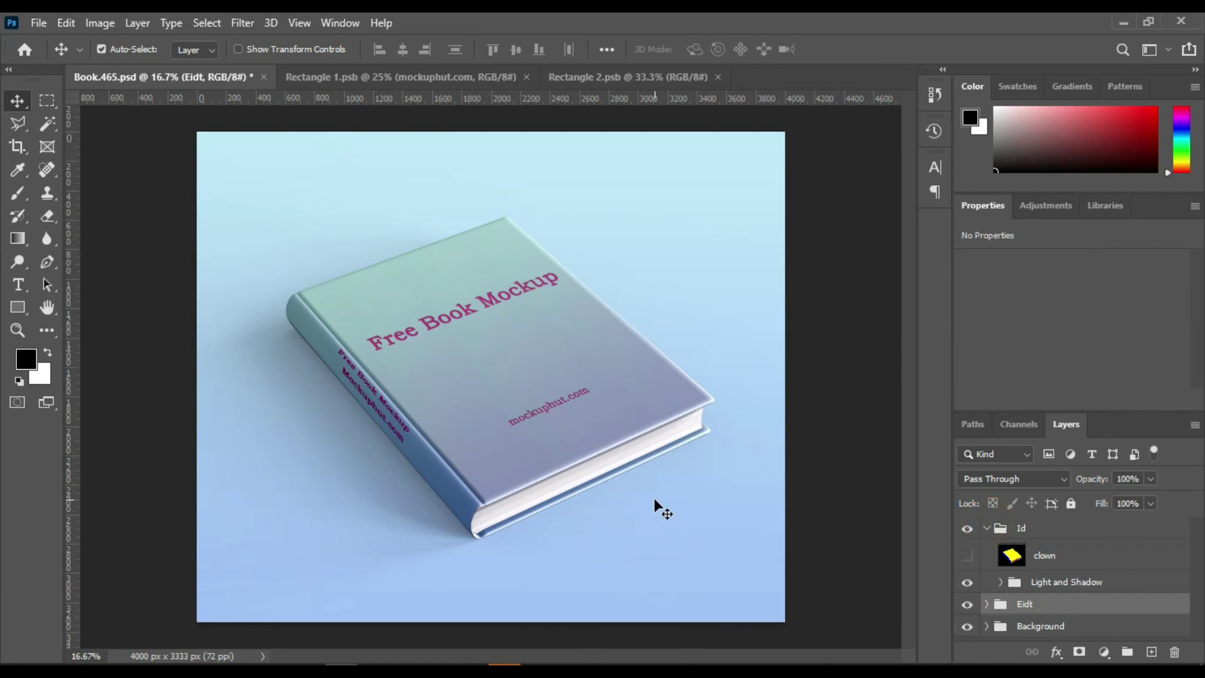